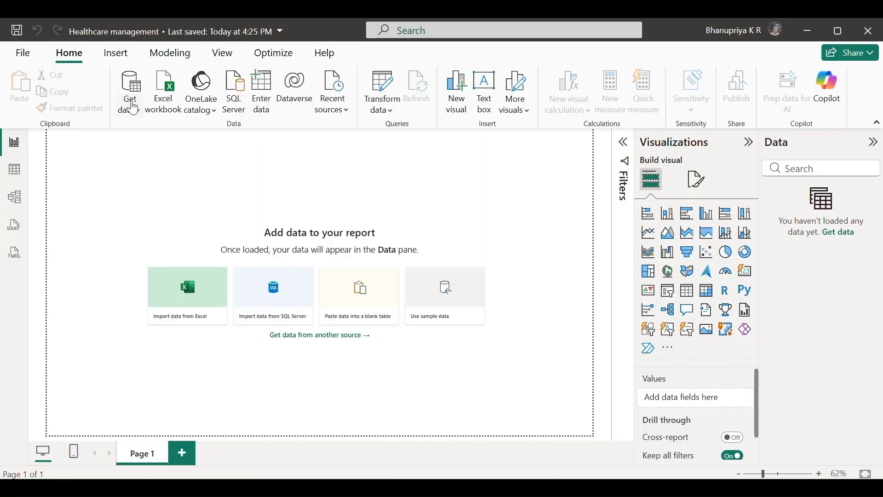
Open HealthCareDataset.xlsx from Downloads as an Excel workbook data source
left_click(129, 107)
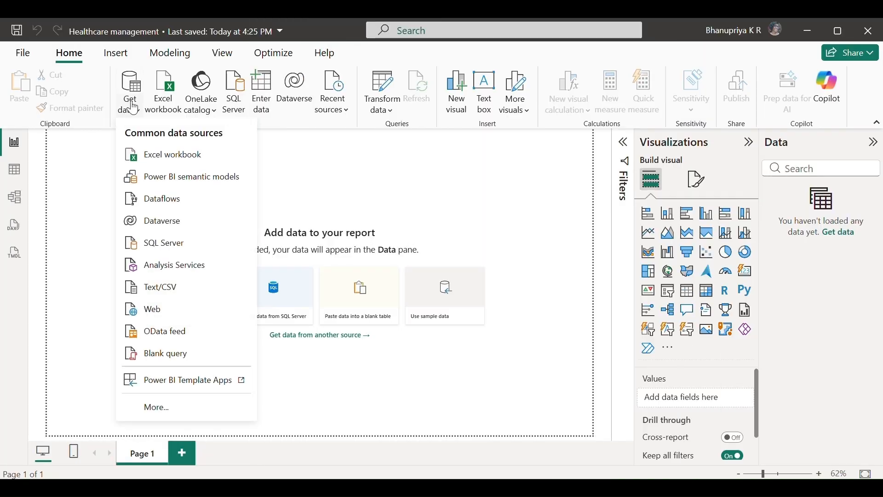
left_click(175, 156)
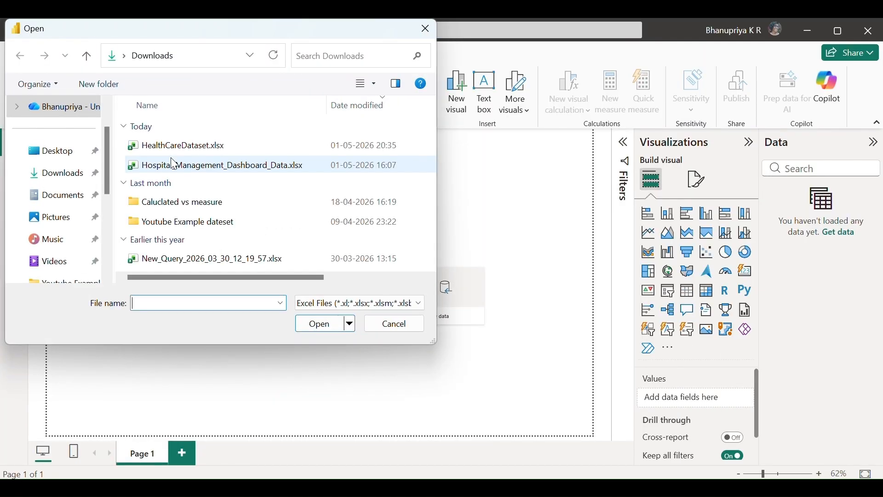
left_click(216, 153)
left_click(321, 326)
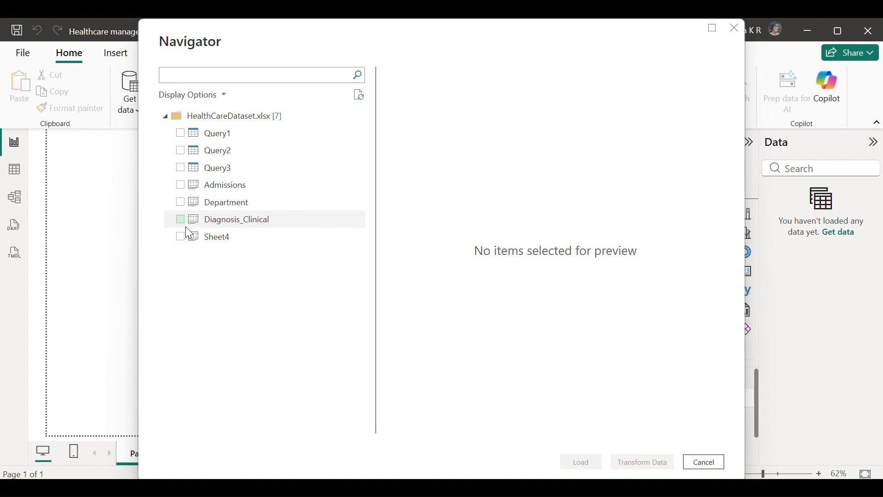
Select the Admissions, Department, Diagnosis_Clinical and Sheet4 sheets in the Navigator and load them
left_click(184, 189)
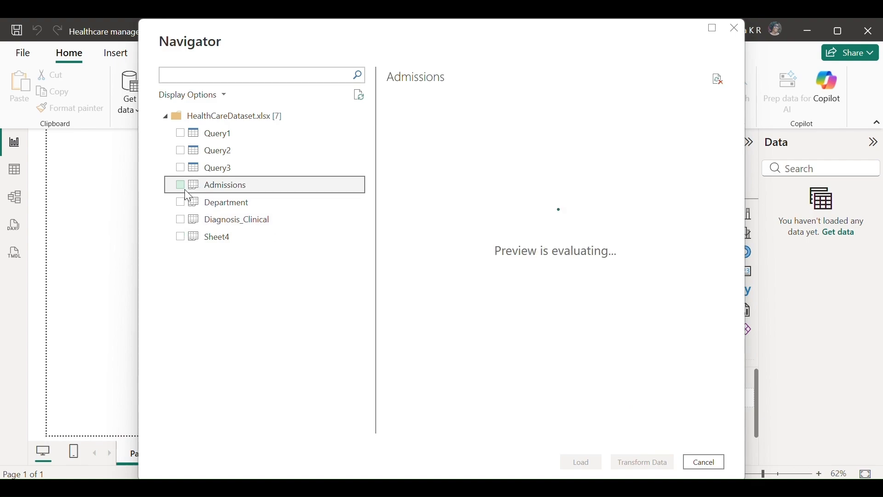
left_click(182, 202)
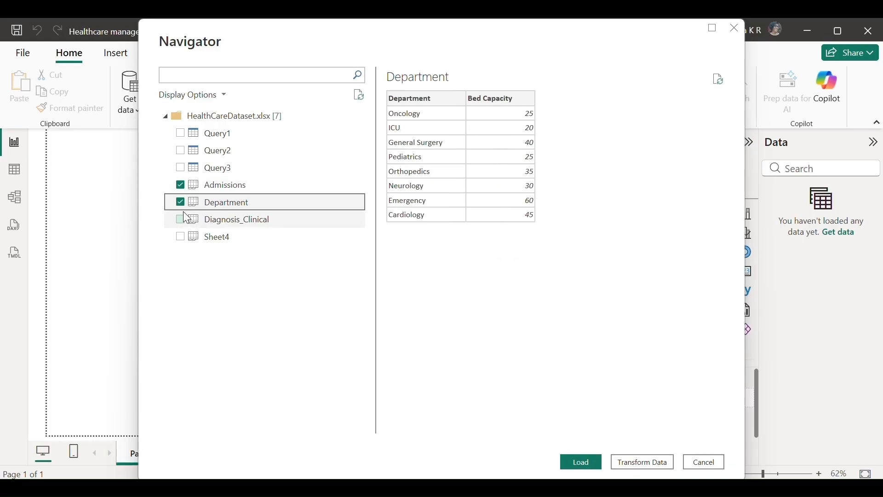
left_click(182, 218)
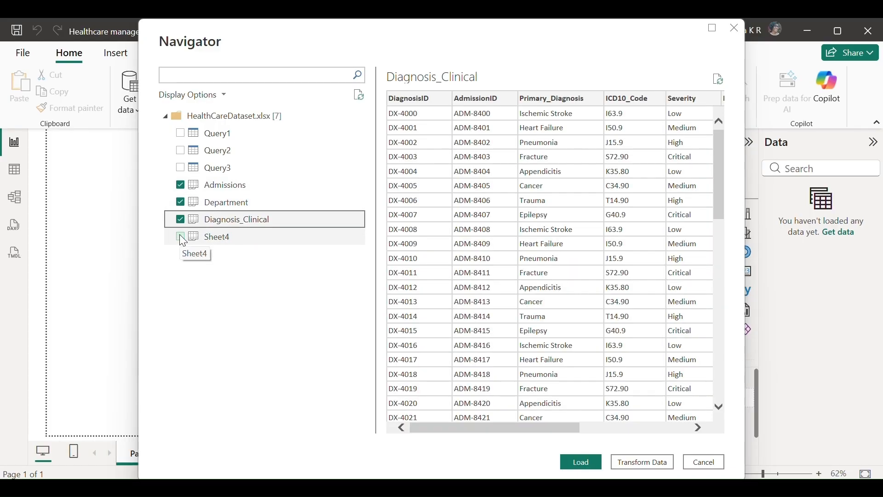
left_click(181, 237)
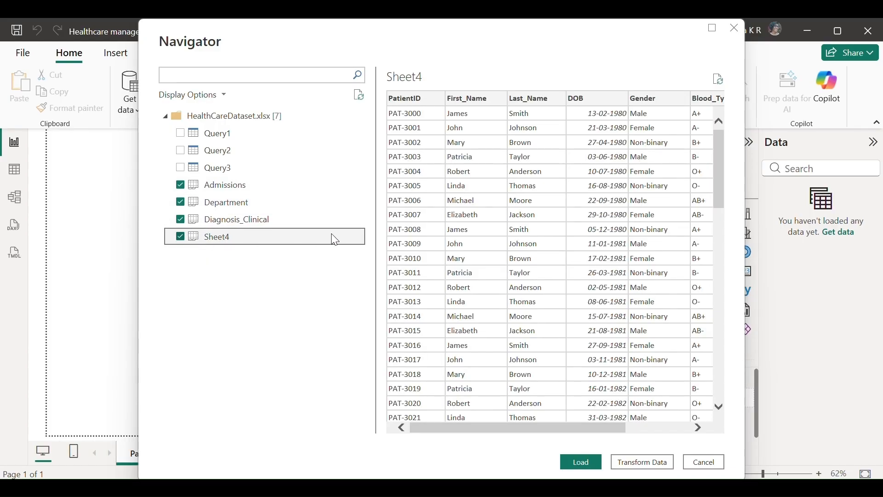
left_click(582, 462)
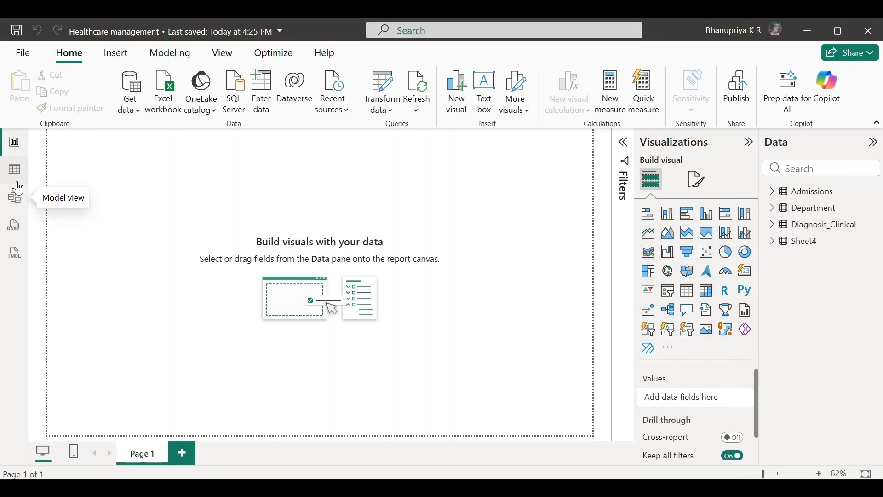
In Table view, rename the Sheet4 table to 'Patients'
left_click(16, 173)
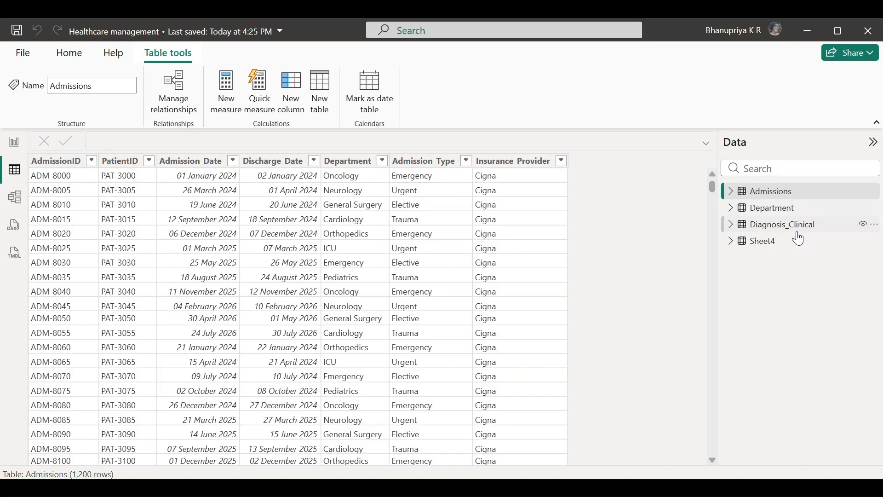
left_click(777, 252)
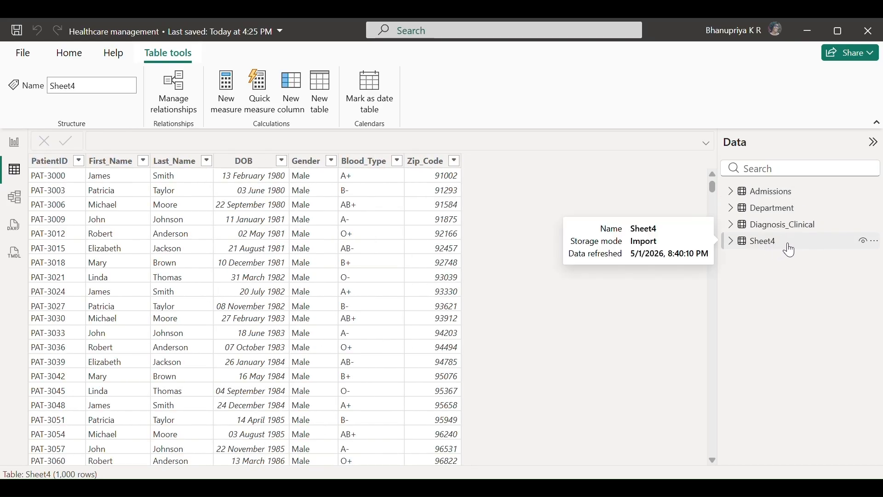
double_click(788, 245)
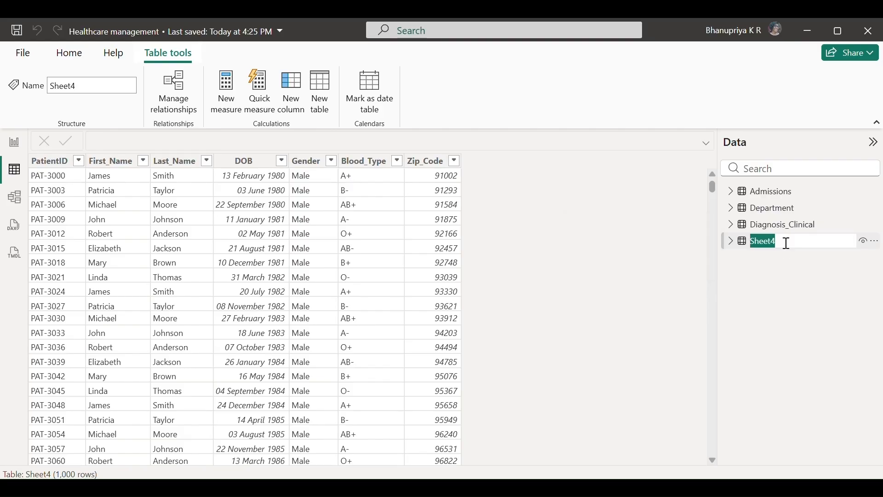
key("BackSpace")
left_click(771, 294)
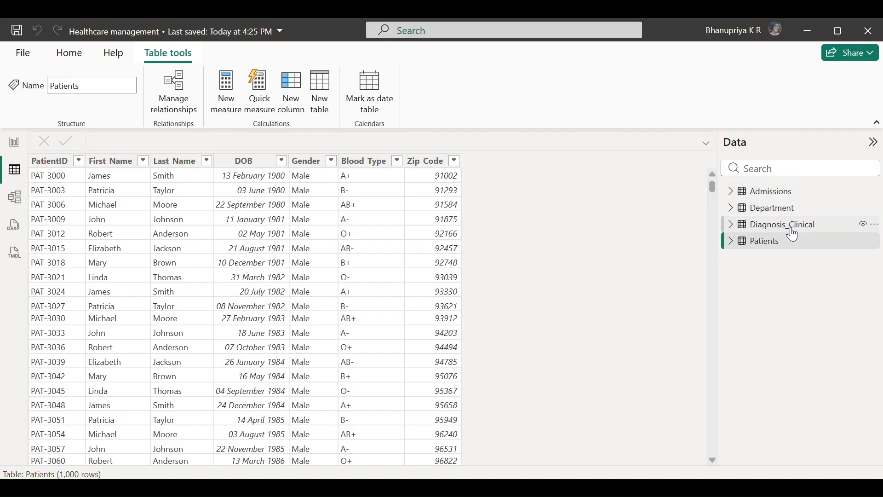
mouse_move(794, 235)
Check the data types of the Admissions columns, AdmissionID through Insurance_Provider, then display Diagnosis_Clinical
left_click(777, 194)
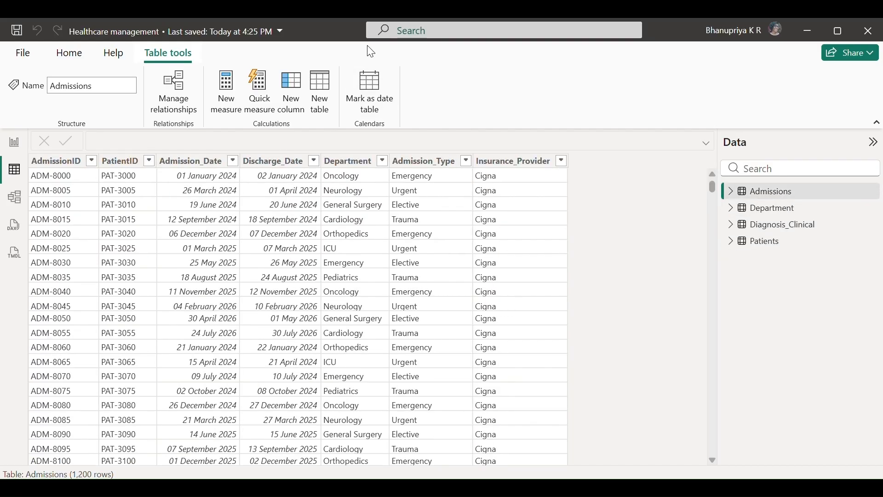
left_click(64, 162)
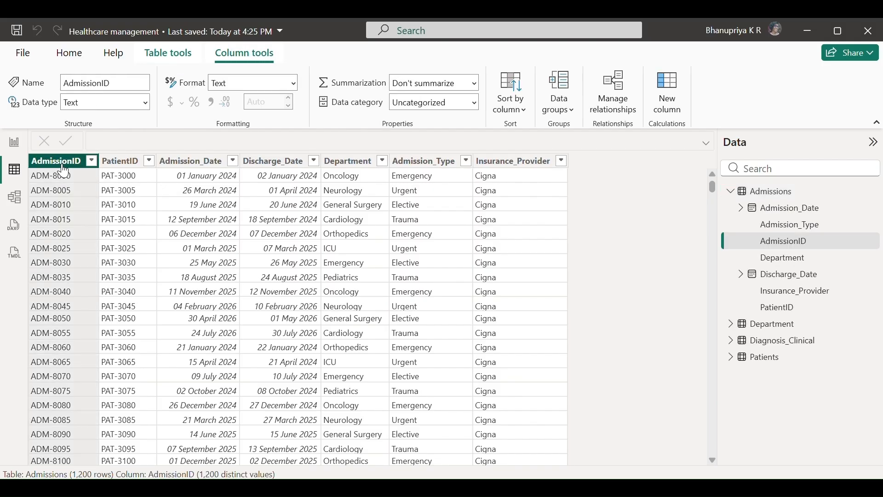
left_click(120, 162)
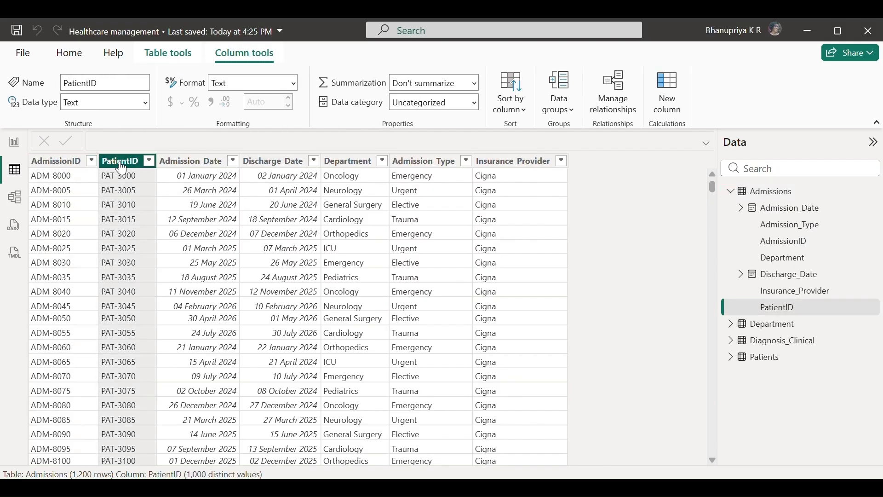
left_click(185, 167)
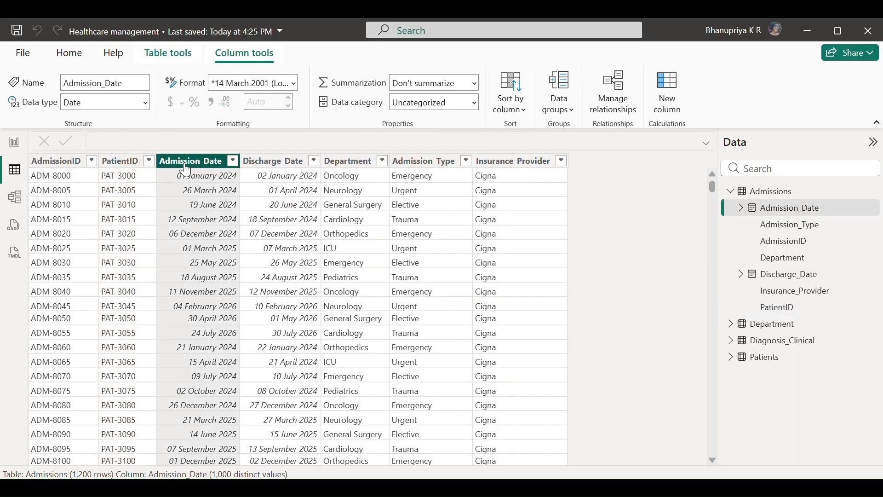
left_click(279, 166)
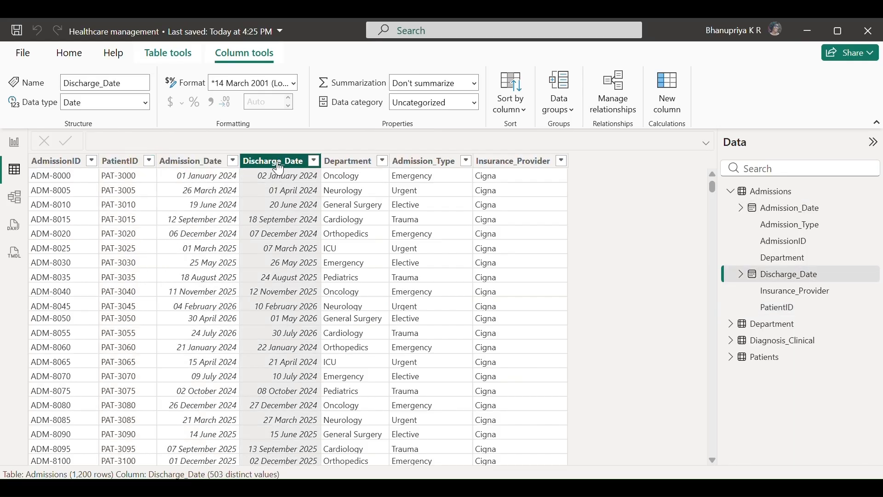
left_click(344, 168)
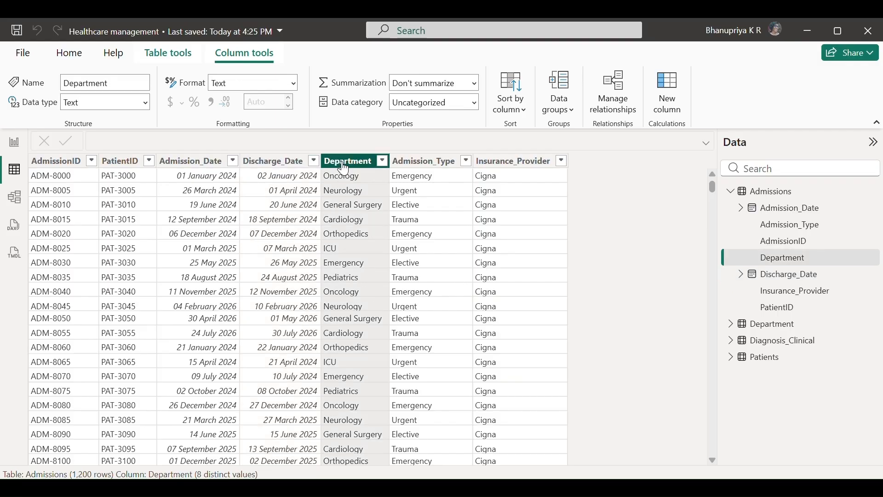
left_click(424, 174)
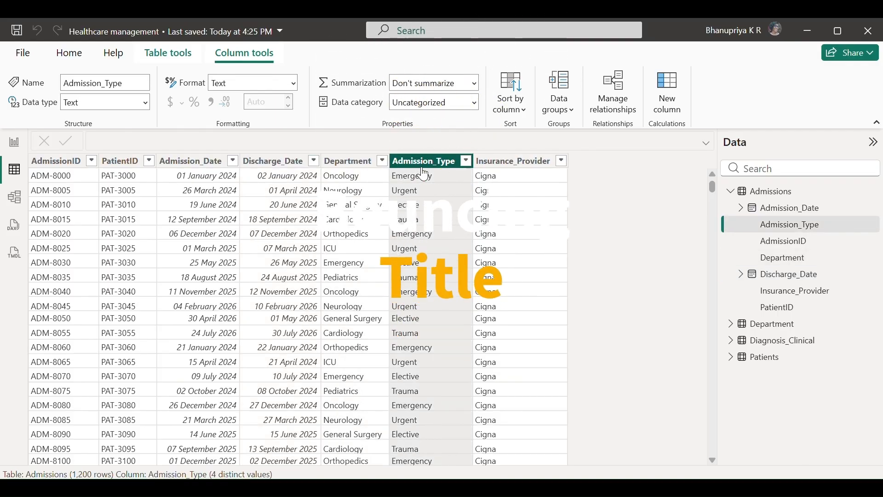
left_click(509, 165)
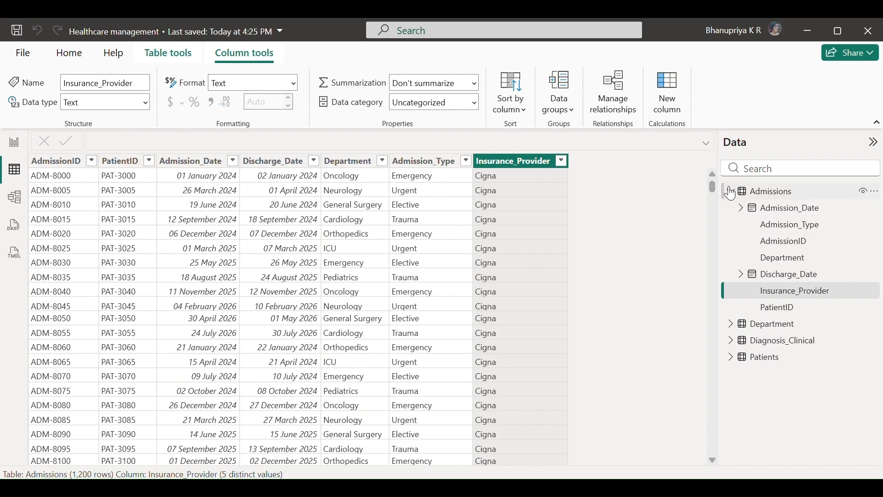
left_click(731, 191)
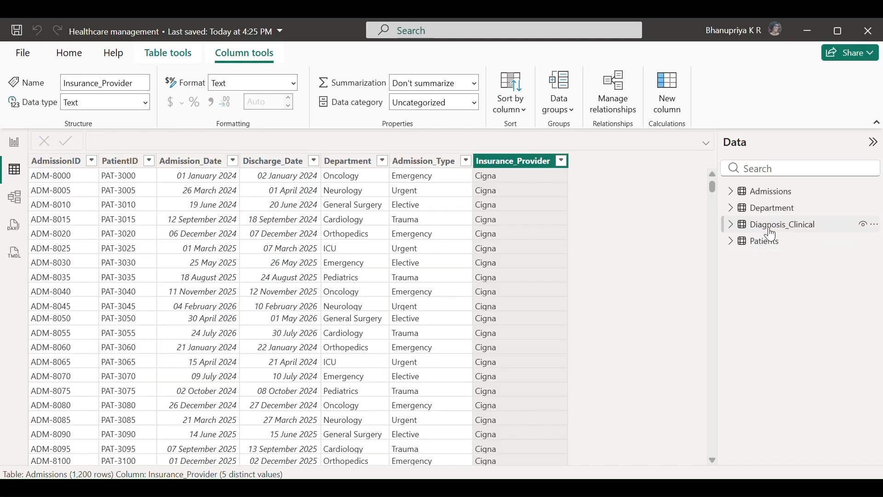
left_click(763, 227)
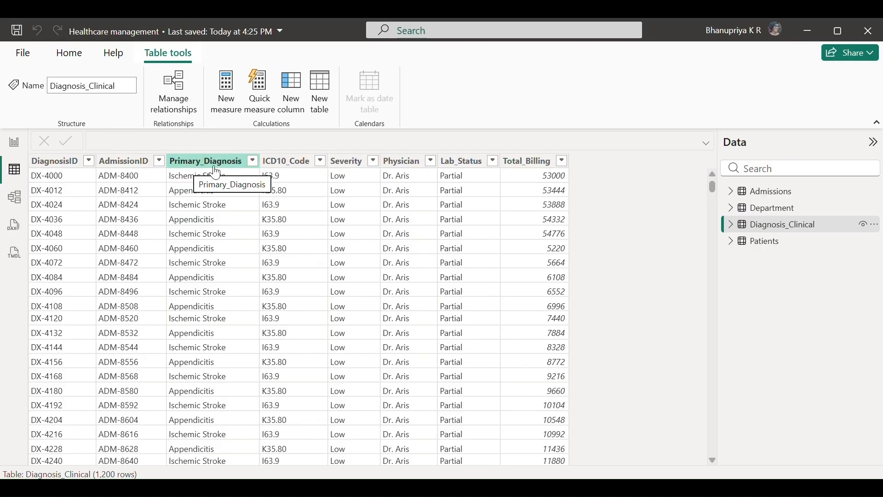
Check the Severity, Physician, Lab_Status and Total_Billing column types in Diagnosis_Clinical
left_click(346, 162)
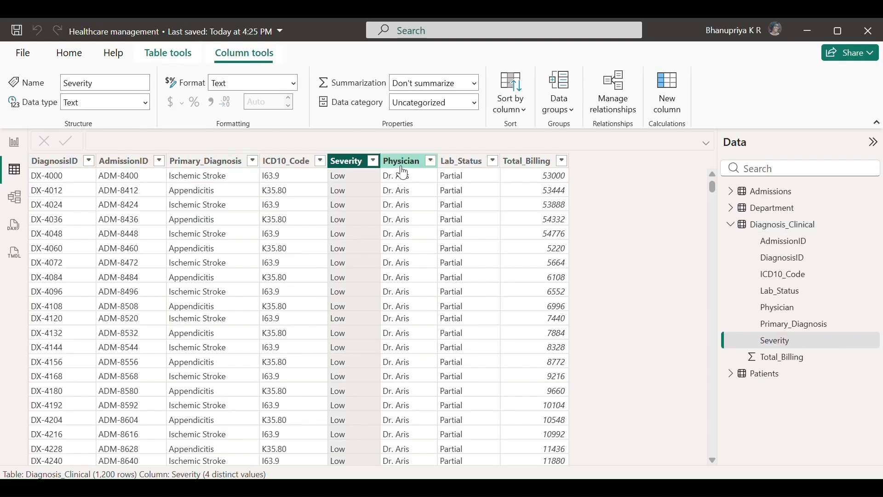
left_click(403, 174)
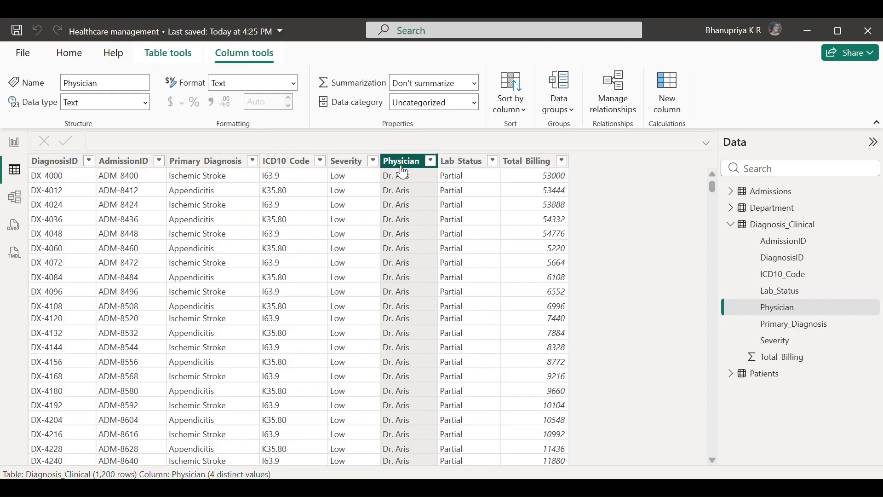
left_click(462, 173)
left_click(535, 170)
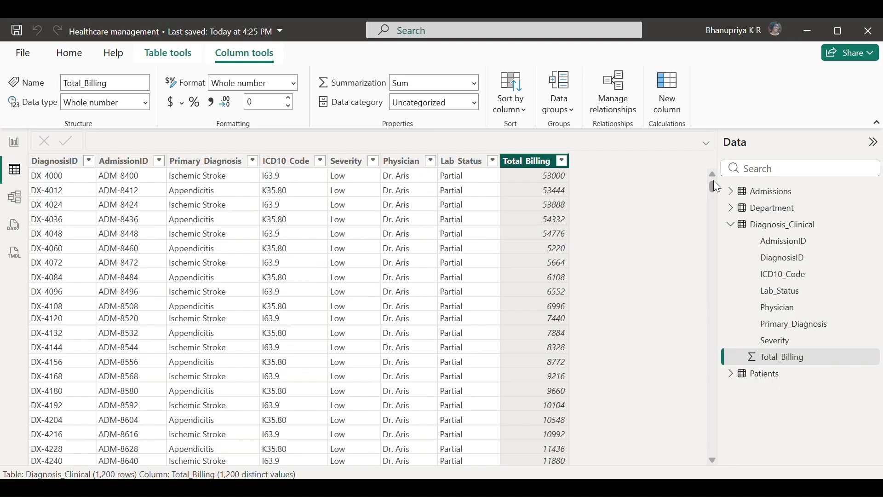
left_click(734, 227)
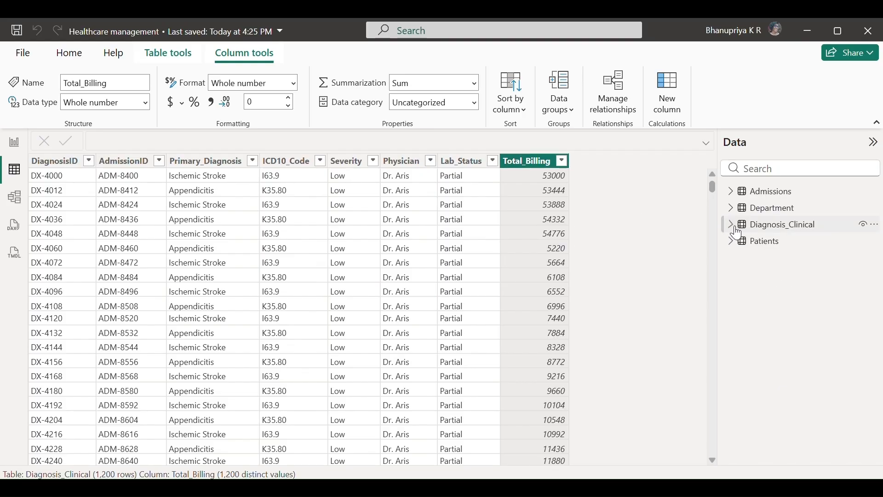
Check the Patients table's DOB, Blood_Type and Zip_Code column types, then display Department
left_click(756, 245)
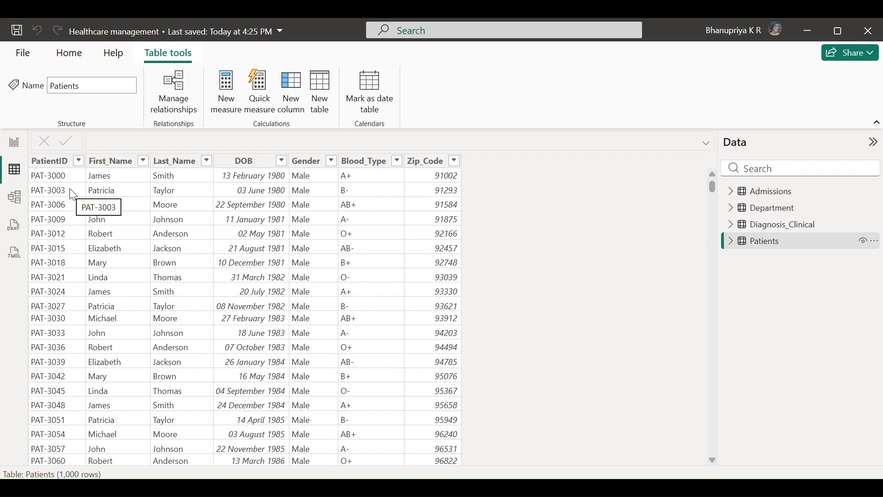
left_click(244, 161)
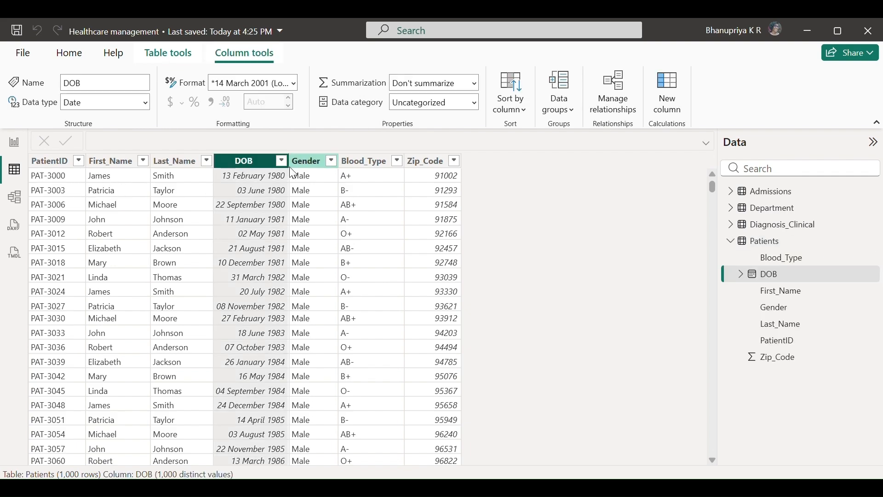
left_click(359, 166)
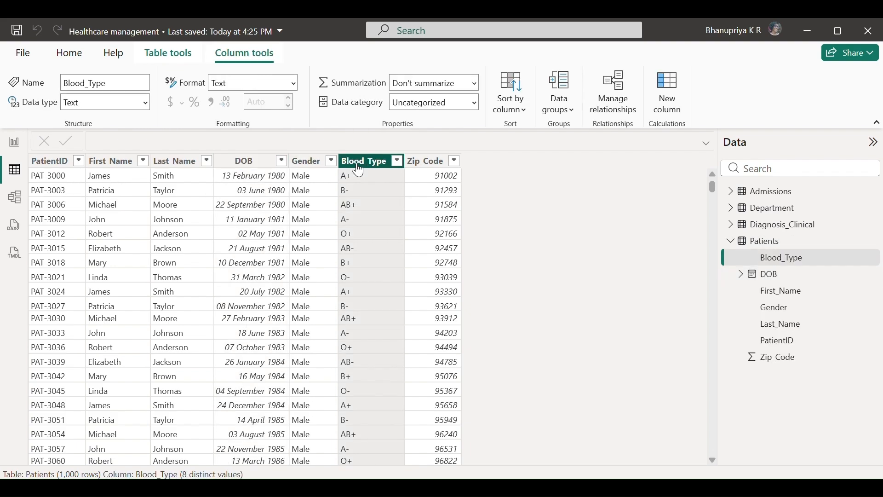
left_click(437, 165)
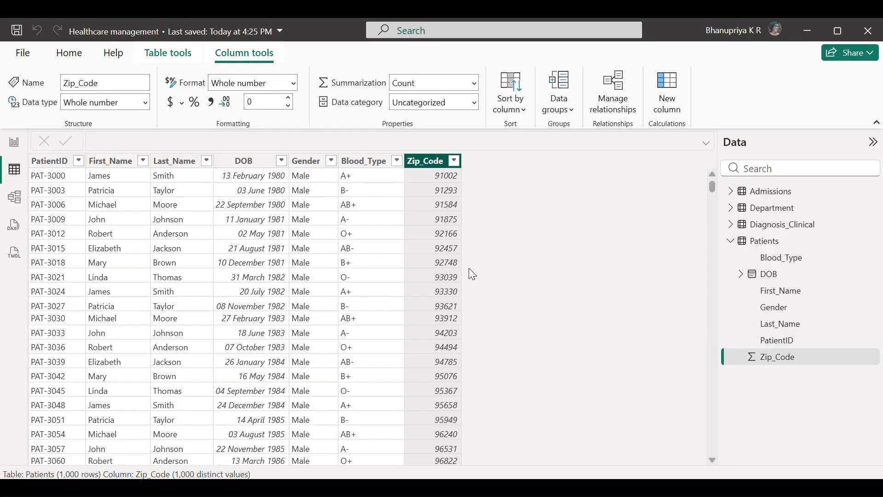
left_click(729, 244)
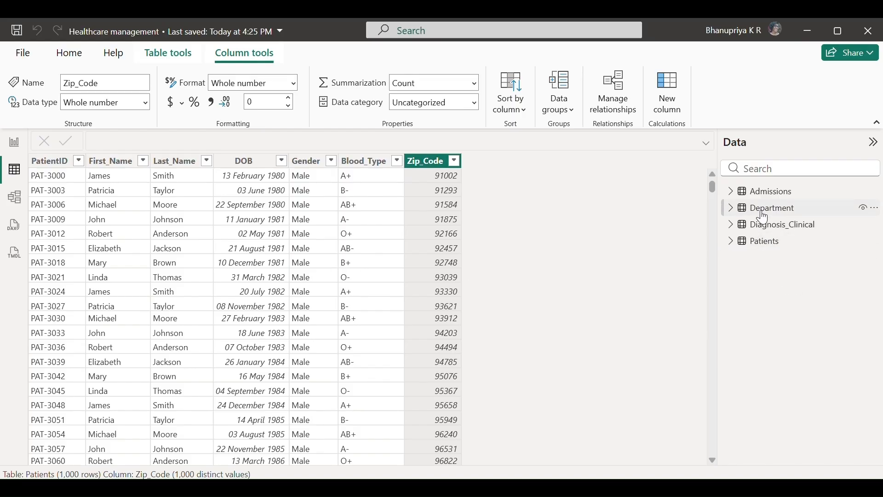
left_click(761, 207)
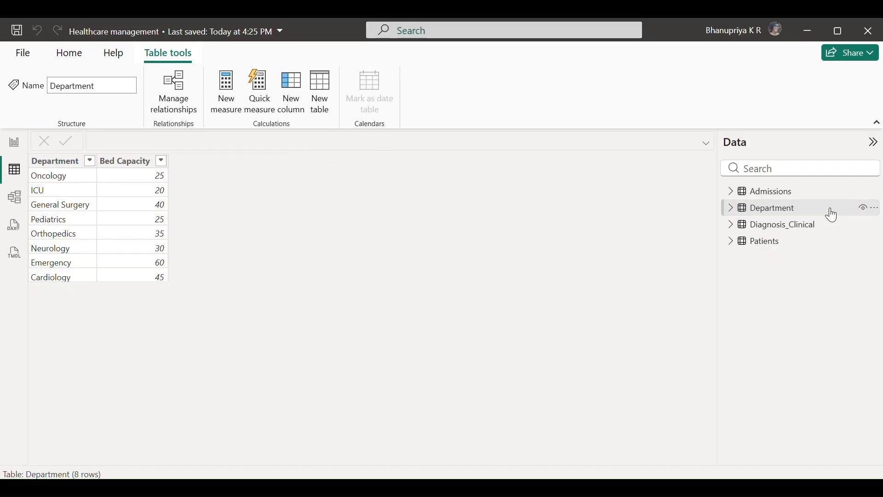
Display the Admissions table's 1,200 rows in Table view
left_click(769, 192)
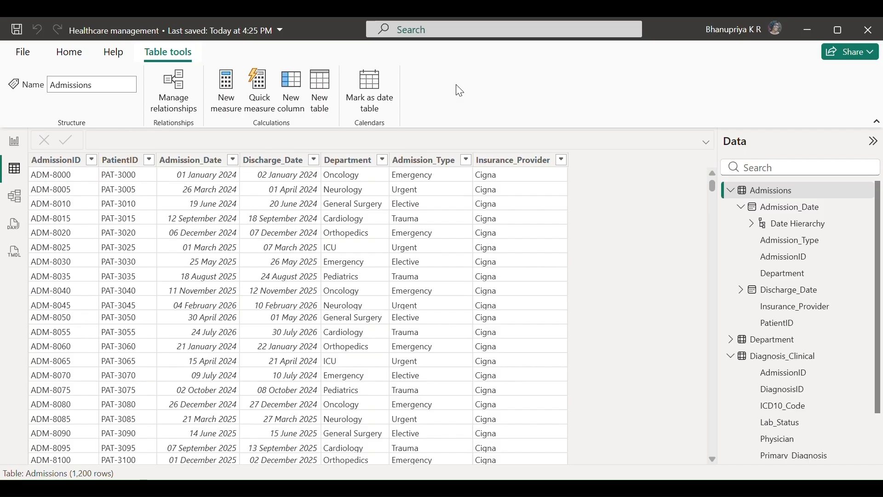
Inspect the PatientID, AdmissionID and DiagnosisID columns, then switch to Model view
left_click(124, 165)
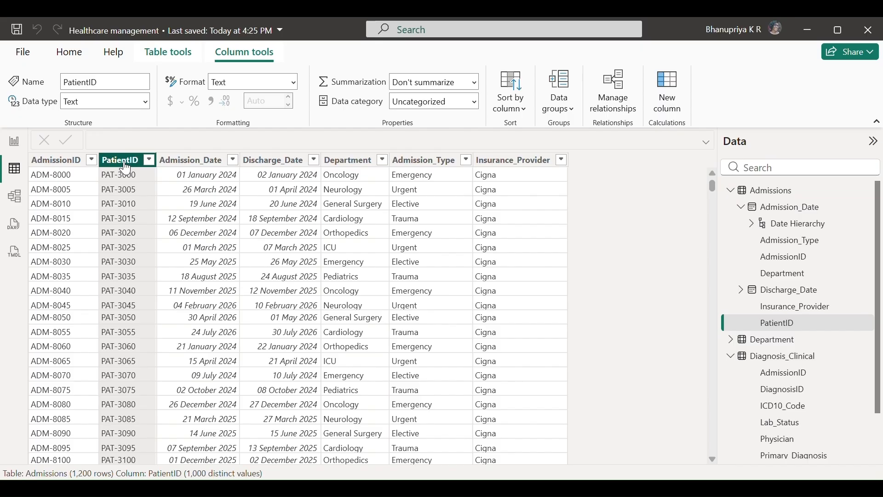
left_click(56, 167)
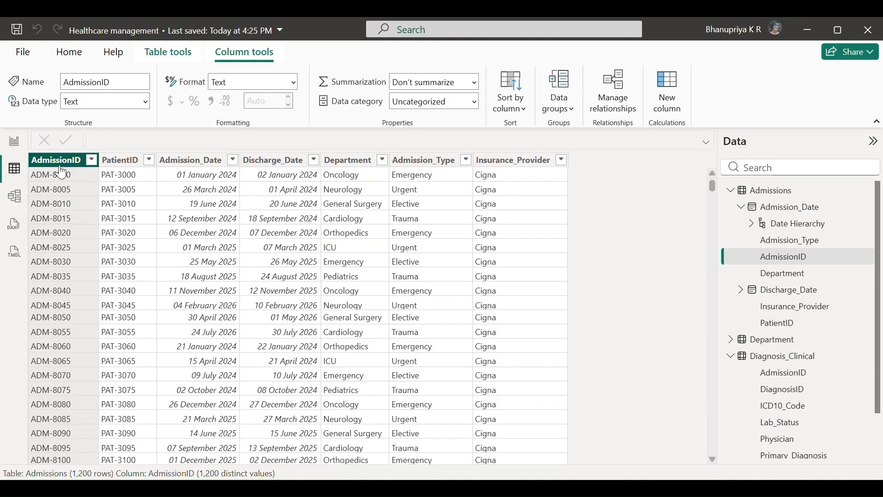
left_click(804, 361)
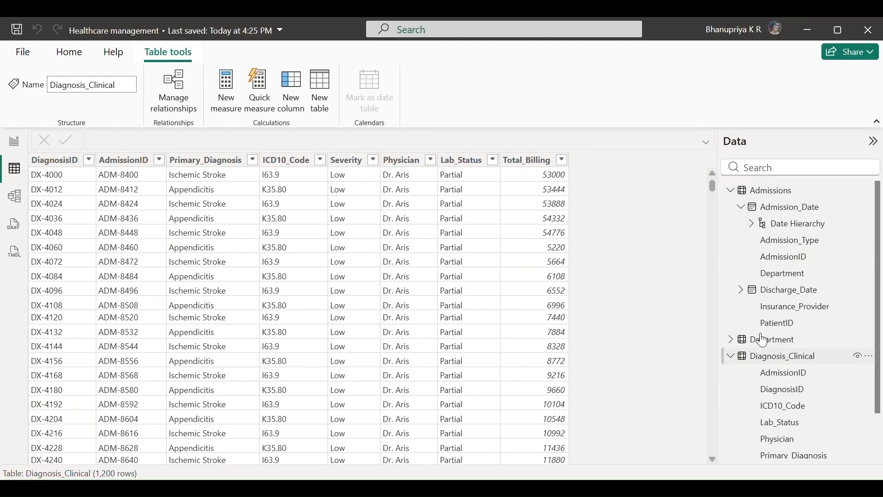
left_click(56, 162)
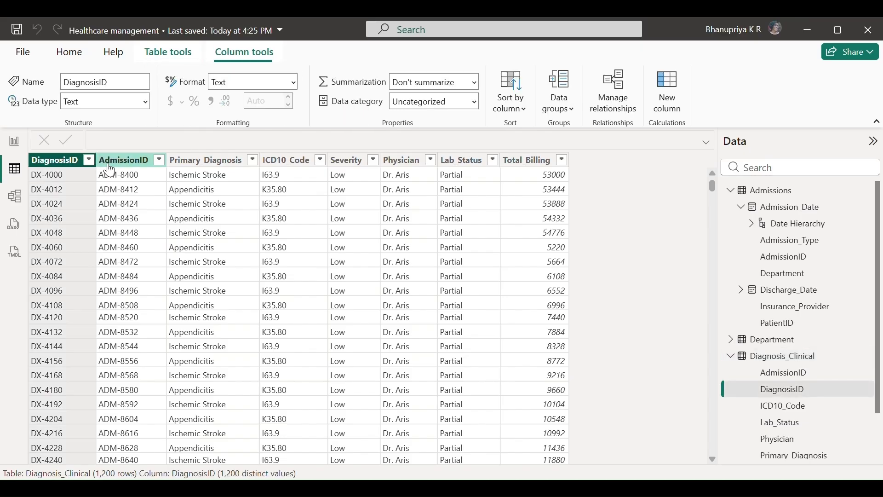
left_click(108, 162)
left_click(73, 163)
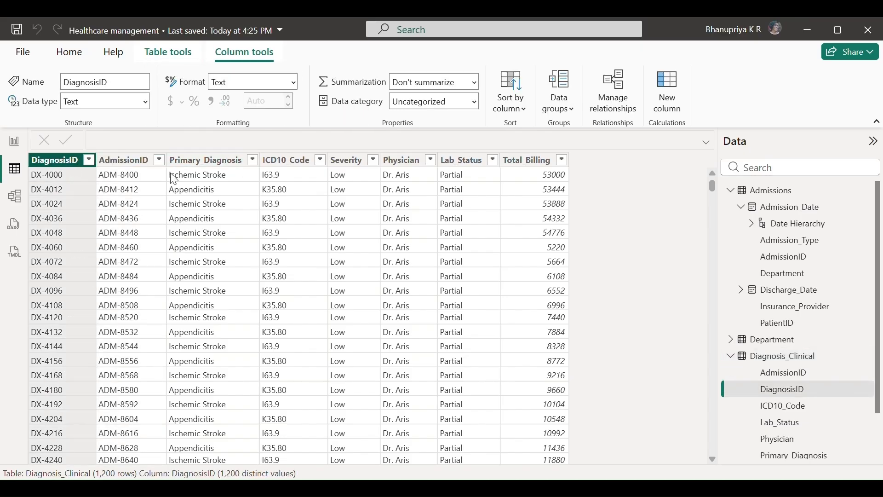
left_click(14, 196)
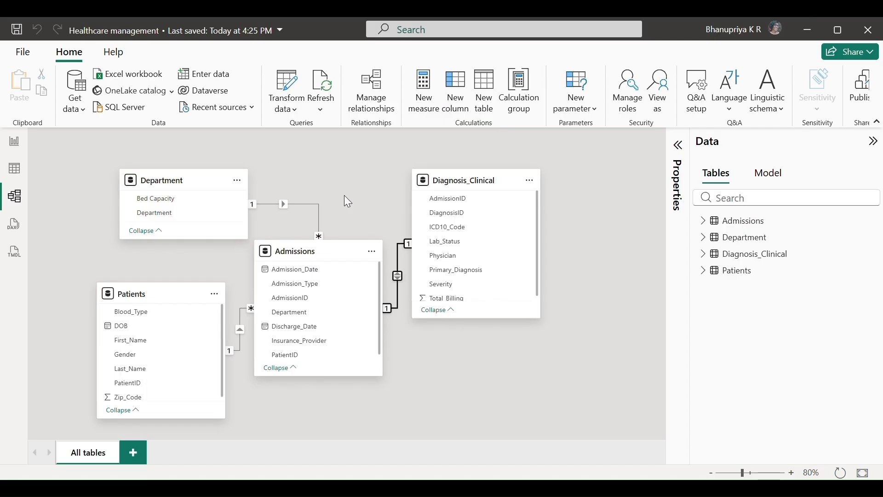
Delete the Department–Admissions relationship
left_click(294, 204)
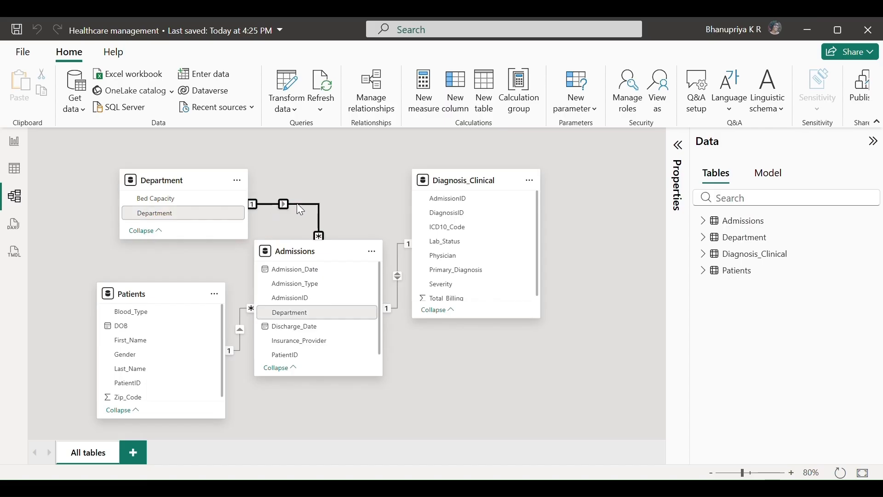
right_click(296, 202)
key("Escape")
key("Delete")
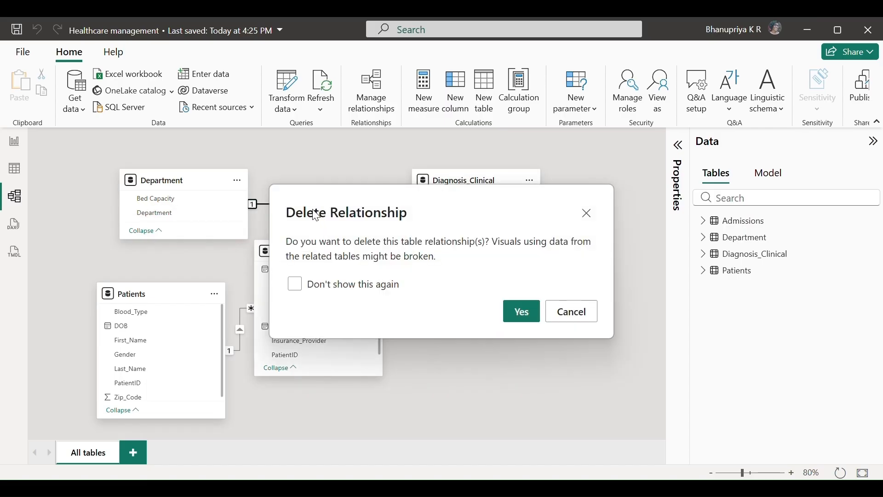
left_click(521, 317)
Delete the Admissions–Diagnosis_Clinical relationship
left_click(399, 247)
right_click(400, 244)
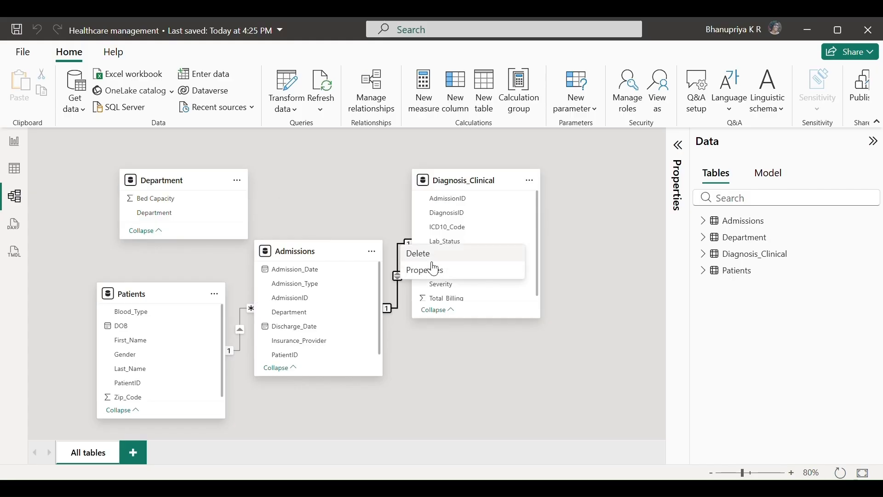
key("Escape")
key("Delete")
left_click(524, 314)
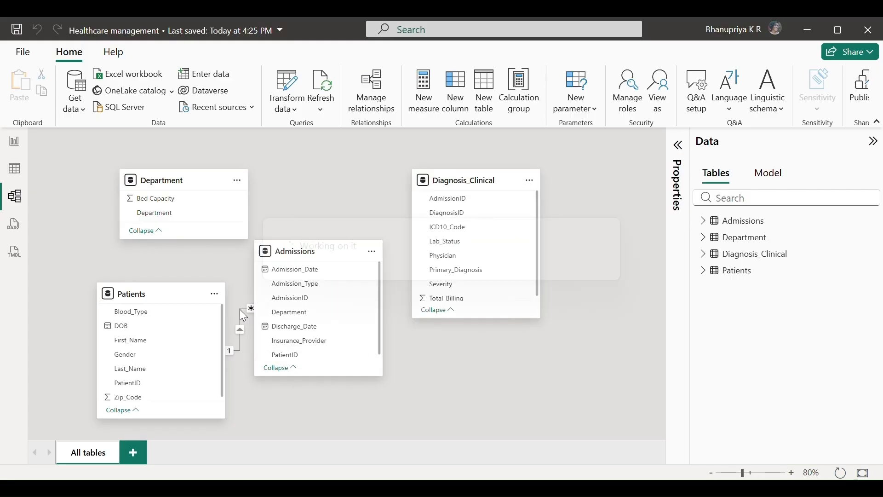
Delete the Patients–Admissions relationship
left_click(240, 310)
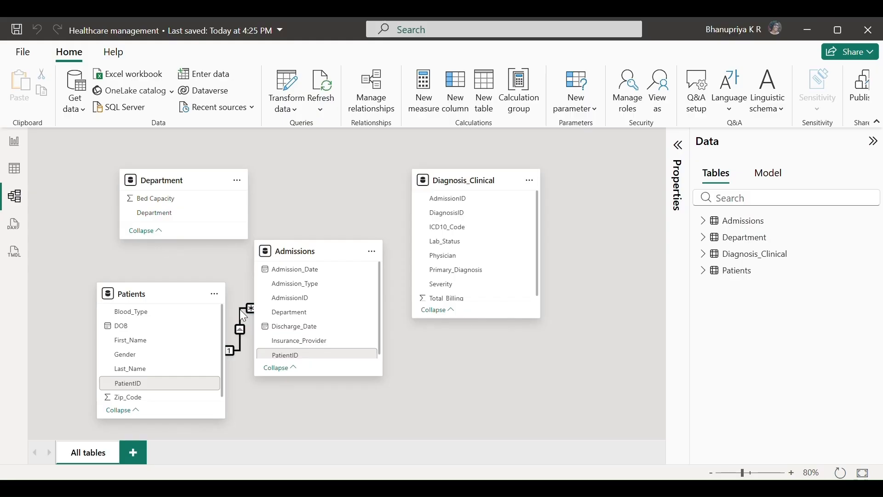
right_click(240, 310)
left_click(259, 318)
left_click(507, 318)
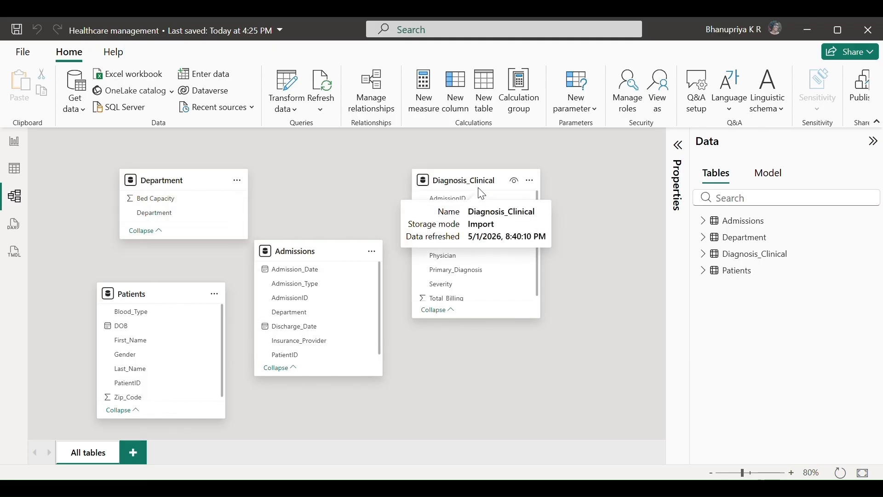
Create a new relationship from Patients to Admissions matched on PatientID
left_click(371, 94)
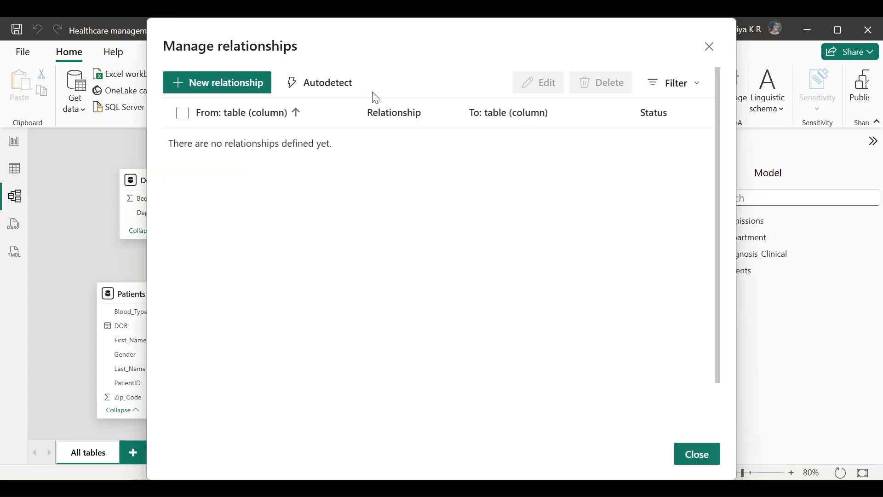
left_click(226, 88)
left_click(308, 121)
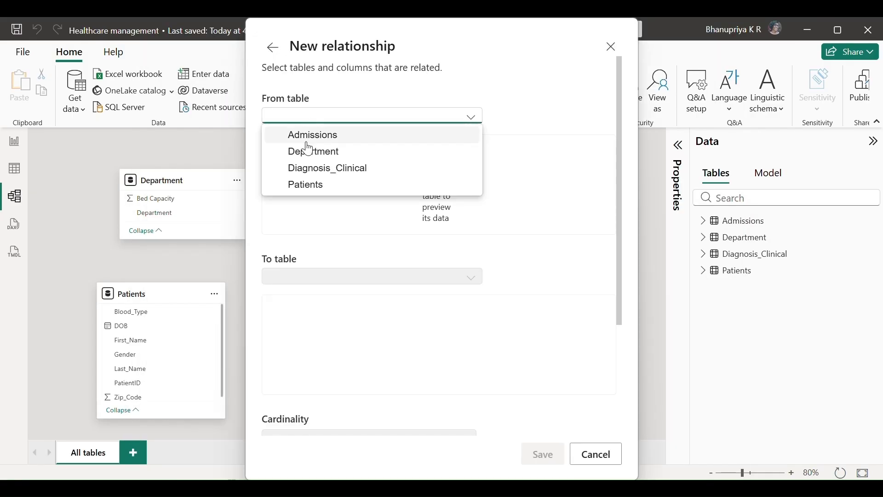
left_click(317, 189)
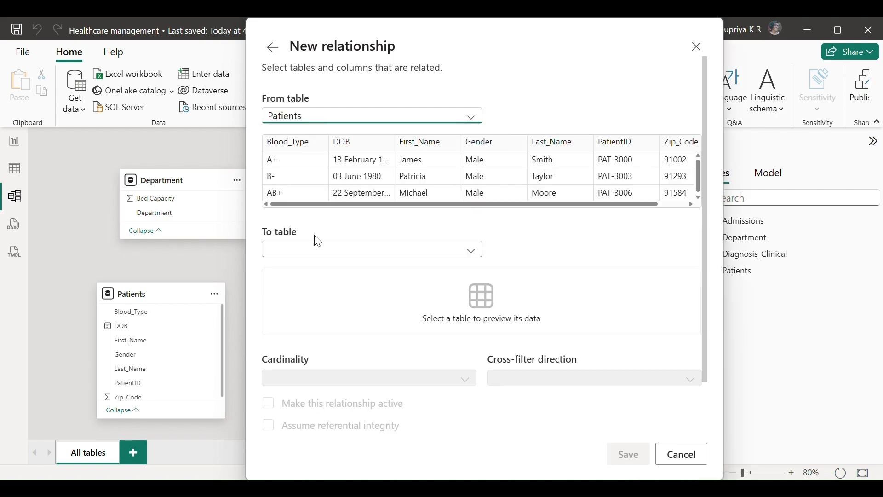
left_click(317, 248)
left_click(328, 267)
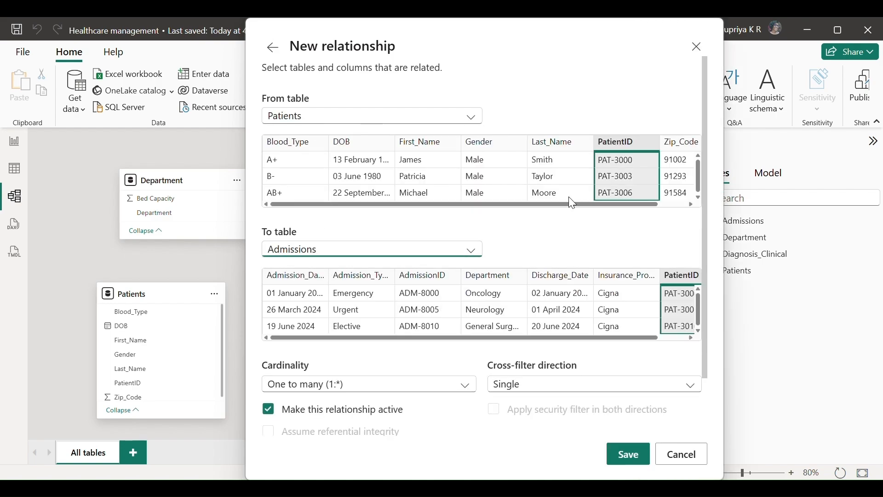
left_click_drag(611, 340, 679, 341)
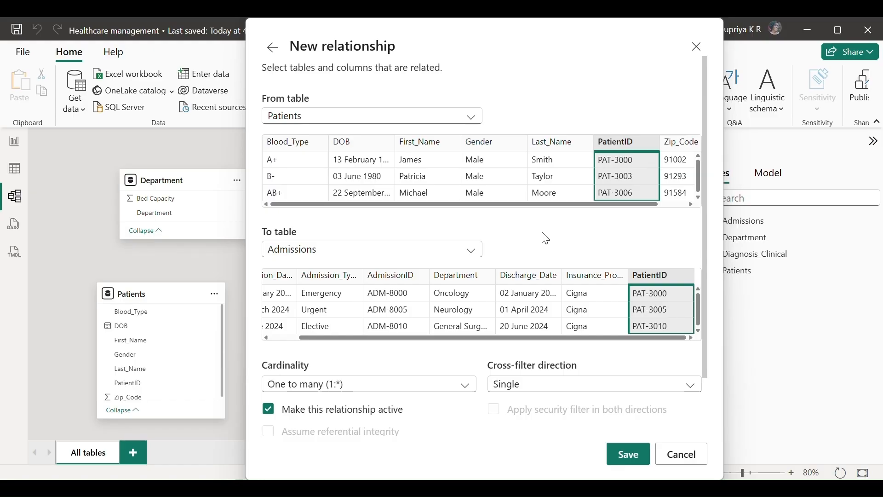
left_click(630, 455)
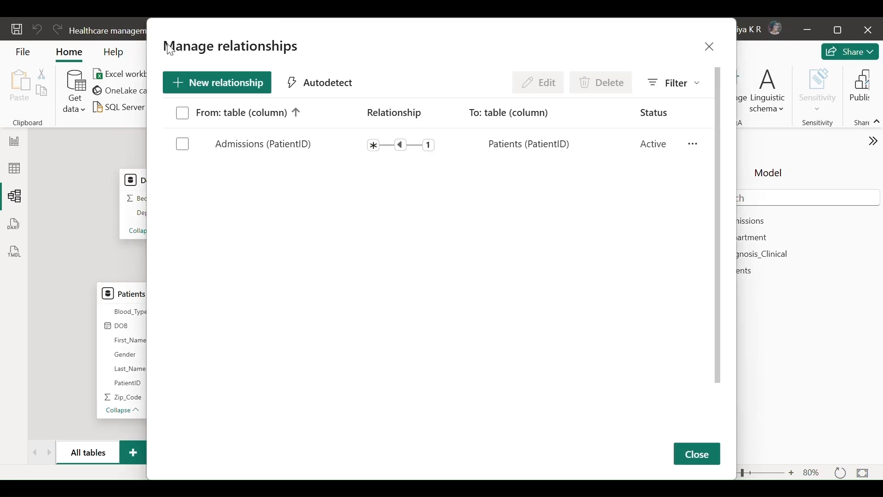
Add a one-to-one, both-direction relationship from Diagnosis_Clinical to Admissions on AdmissionID
left_click(220, 88)
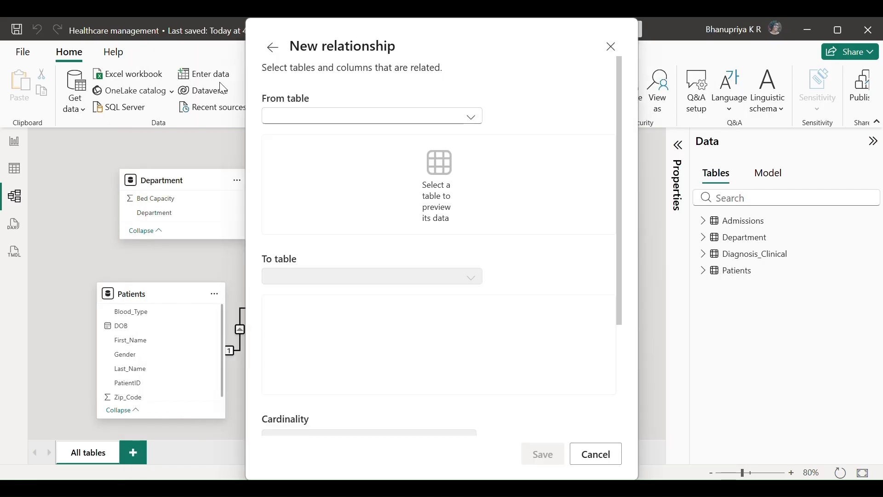
left_click(298, 115)
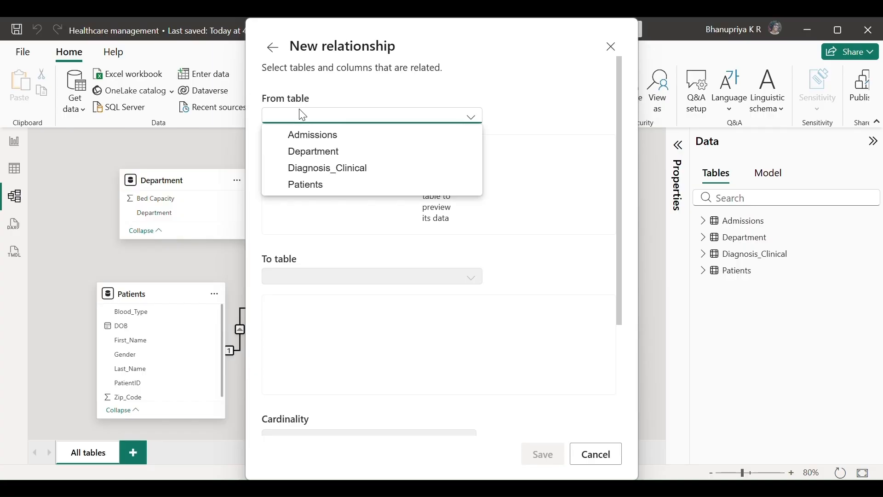
left_click(330, 168)
left_click(325, 249)
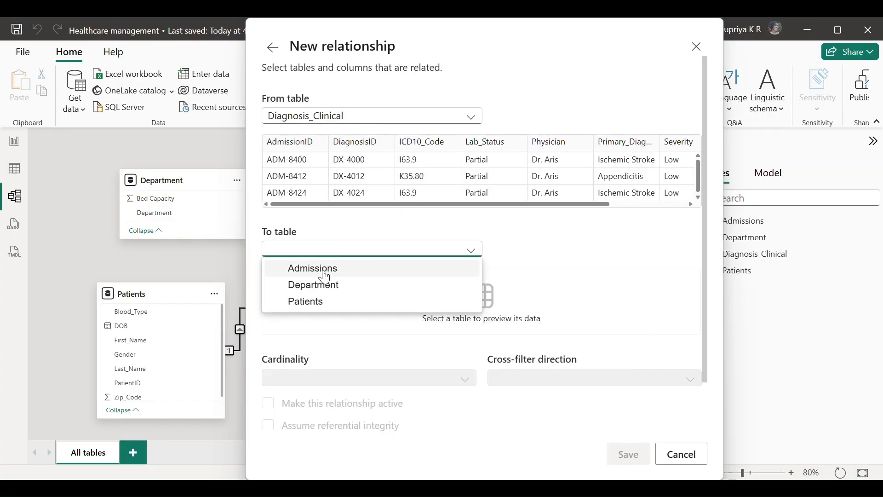
left_click(322, 267)
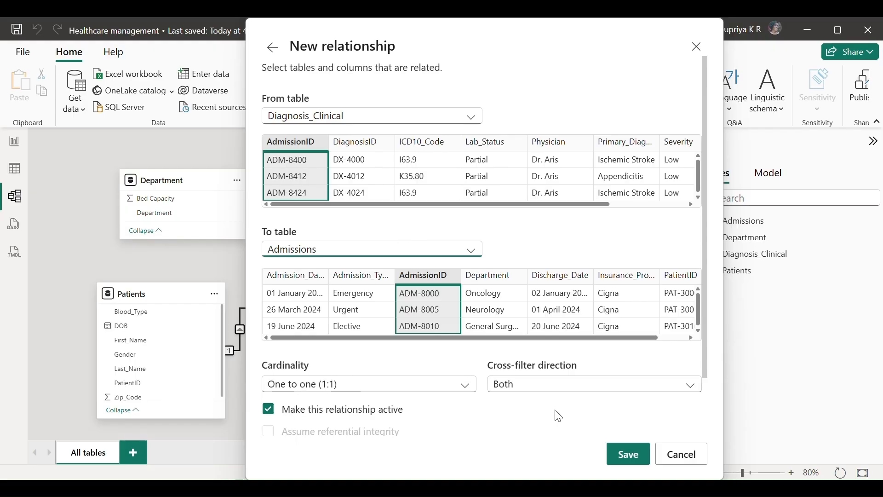
left_click(619, 461)
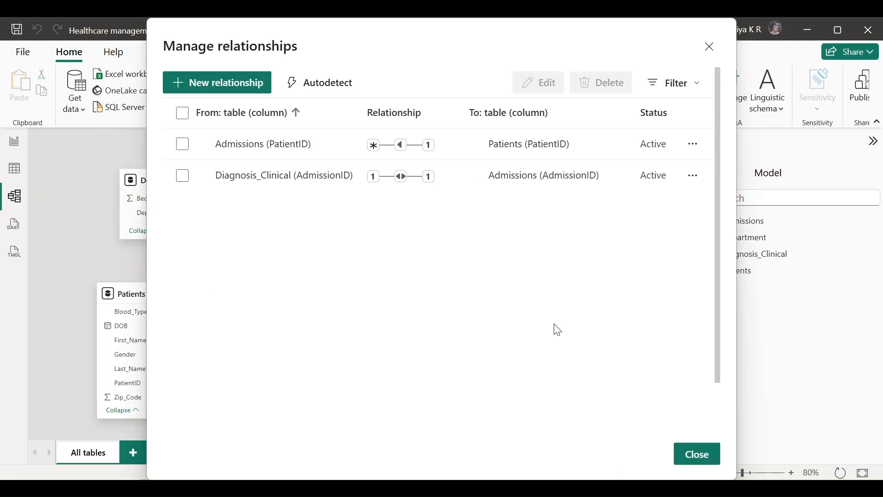
left_click(238, 84)
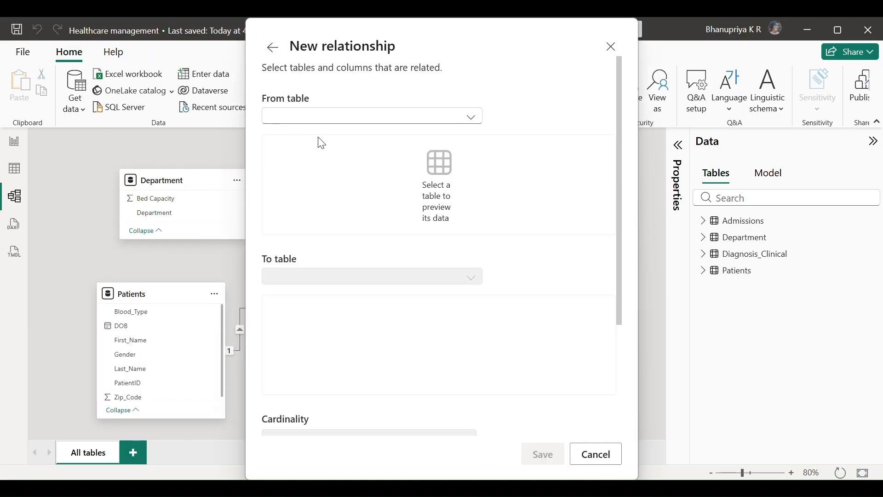
Create and save a Department–Admissions relationship, then close the relationships list
left_click(322, 116)
left_click(333, 158)
left_click(336, 250)
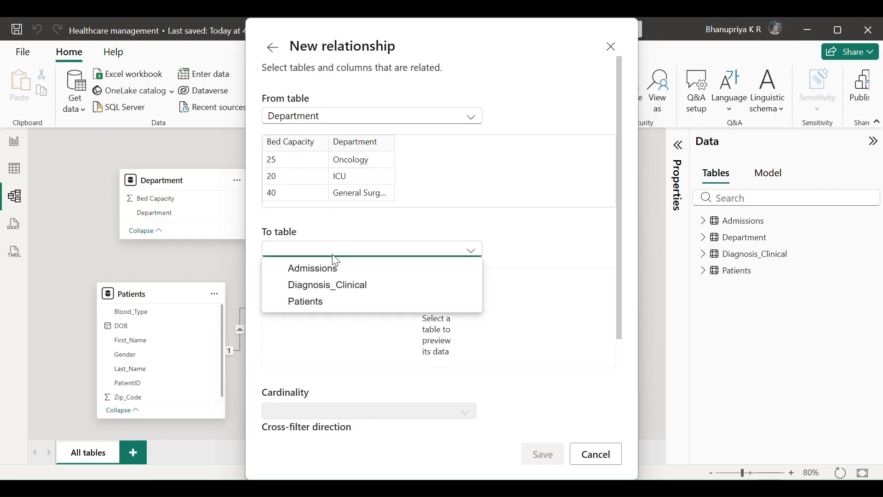
left_click(335, 268)
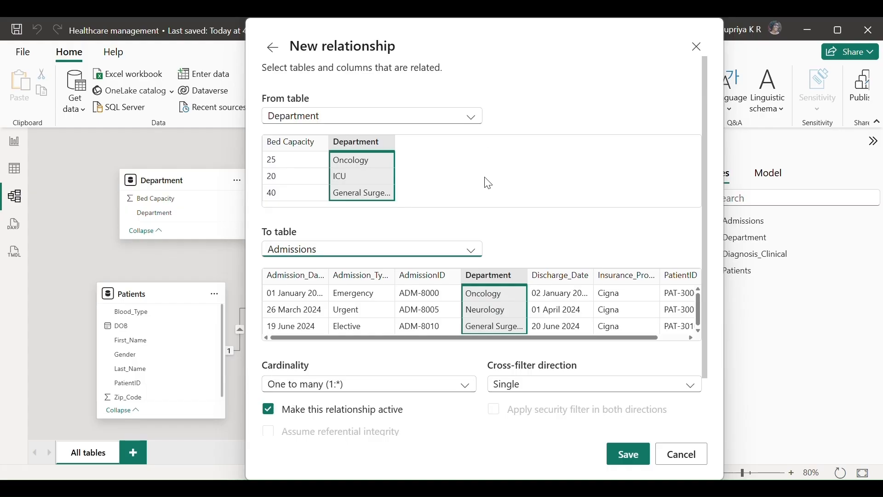
left_click(631, 452)
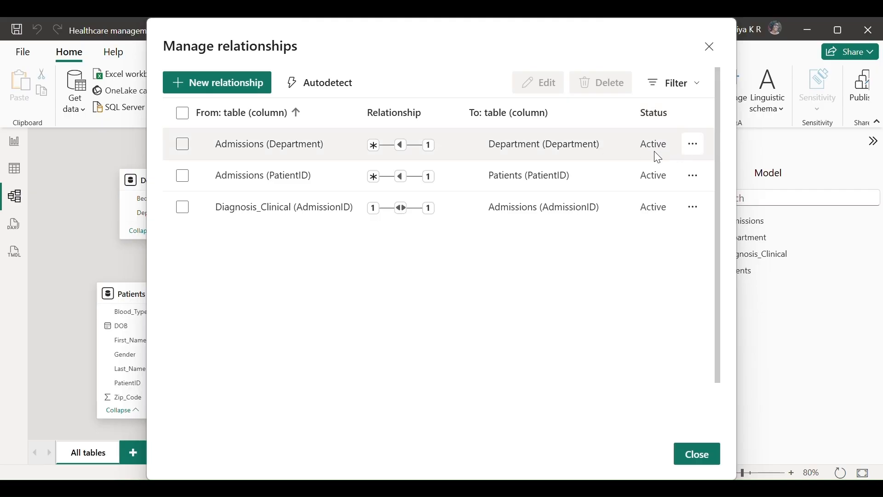
left_click(696, 457)
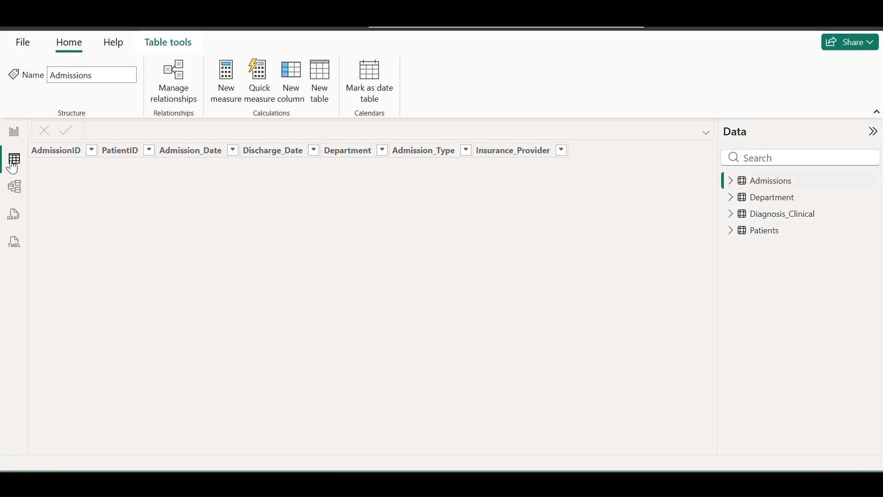
In Table view, add the measure Total Admissions = COUNT(Admissions[AdmissionID]) to Admissions
left_click(11, 161)
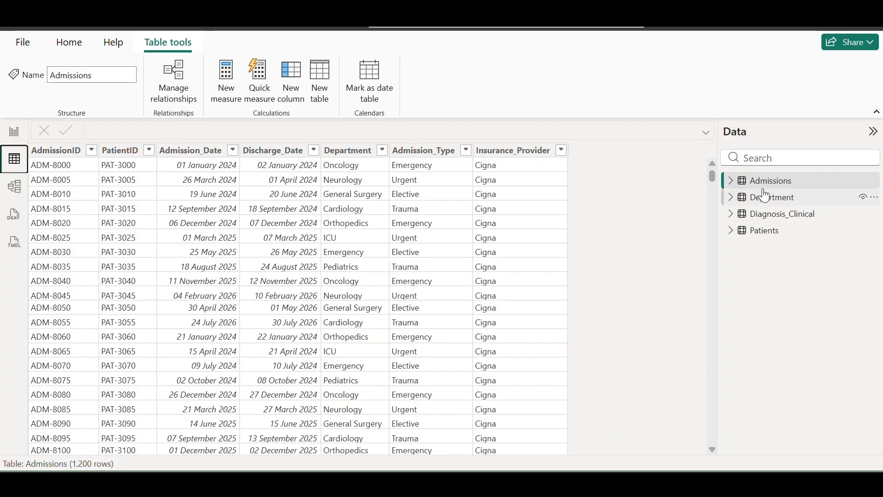
left_click(730, 182)
right_click(772, 185)
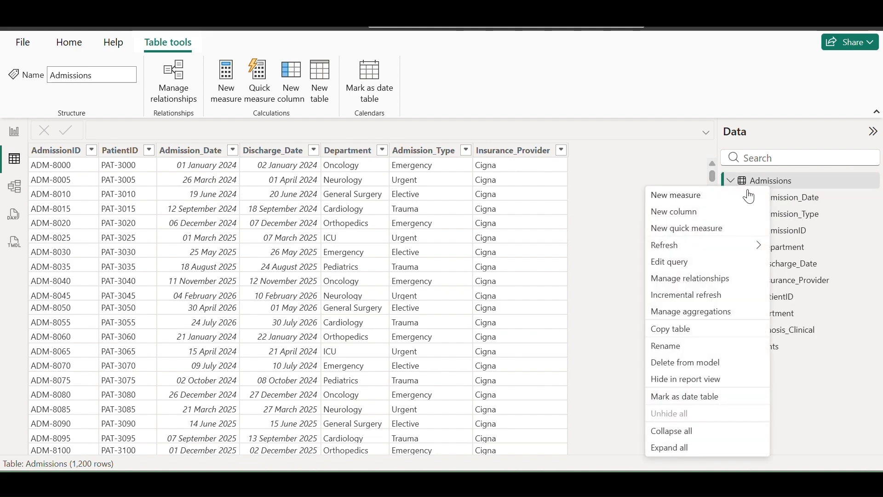
left_click(694, 195)
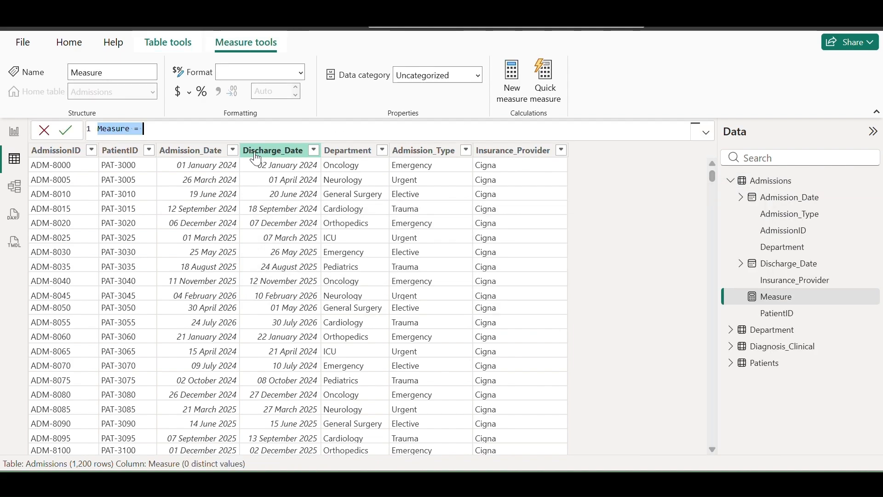
key("BackSpace")
type("Tota")
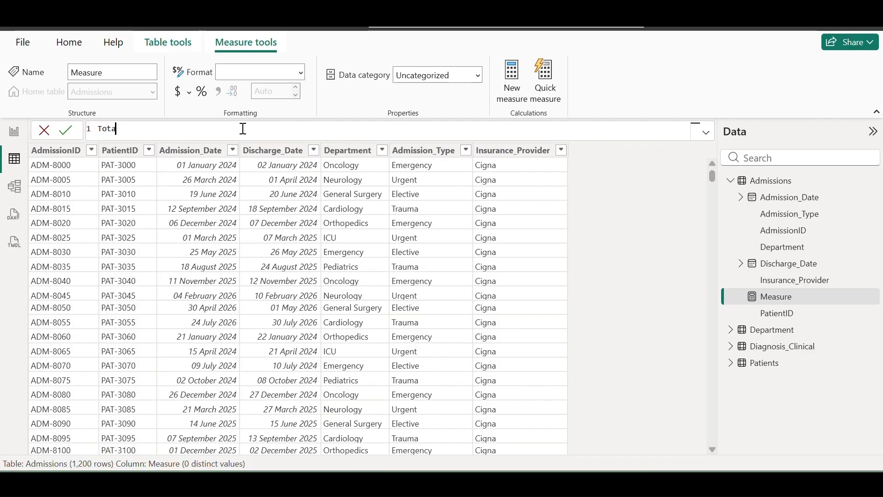
type("l Admissions=count")
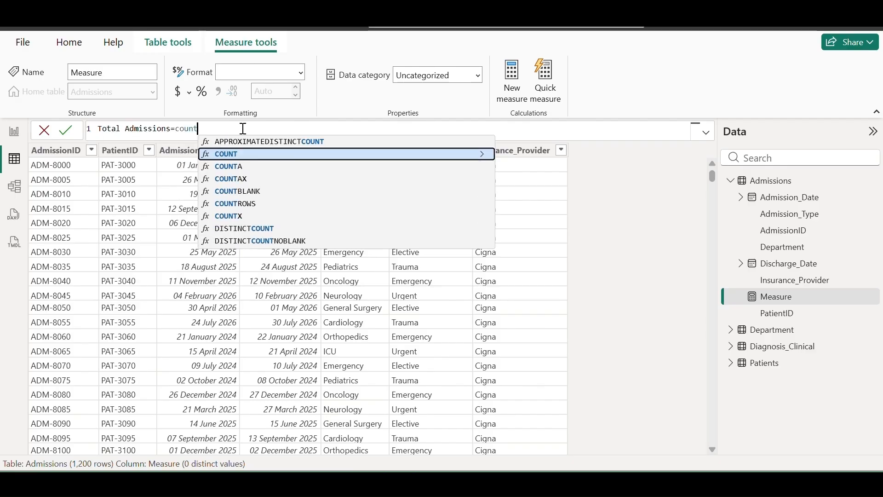
key("Tab")
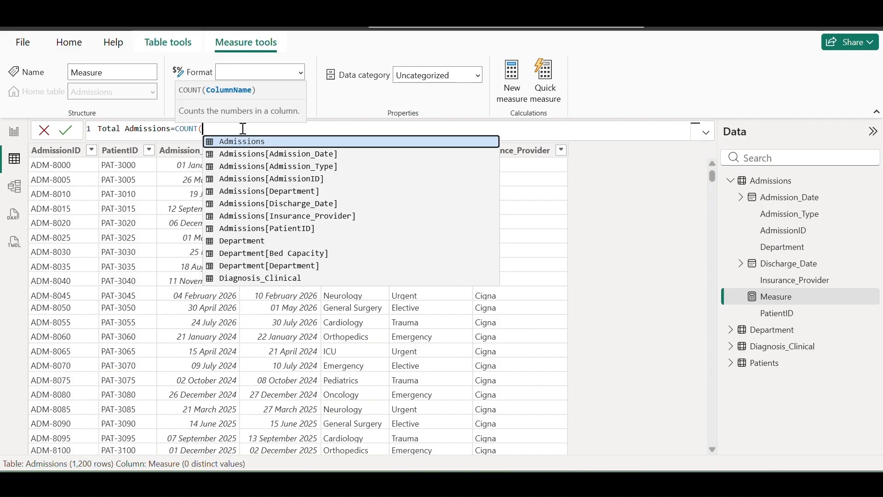
key("Down")
key("Down")
key("Down")
key("Tab")
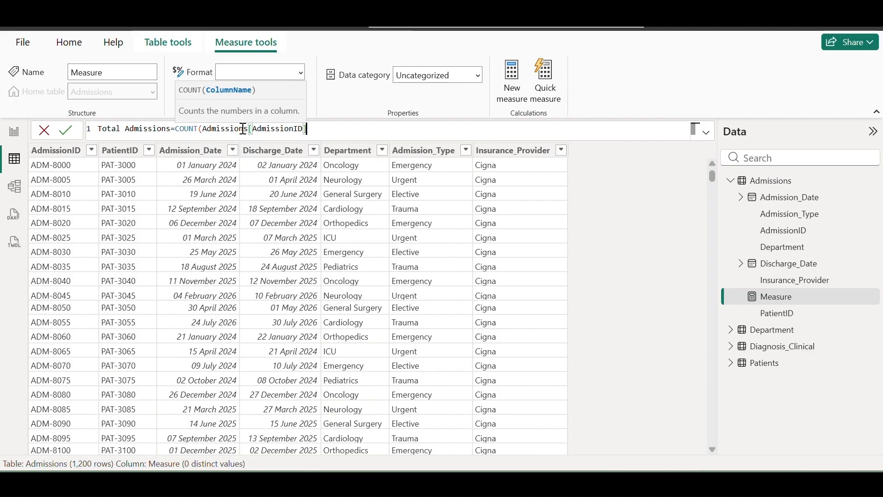
type(")")
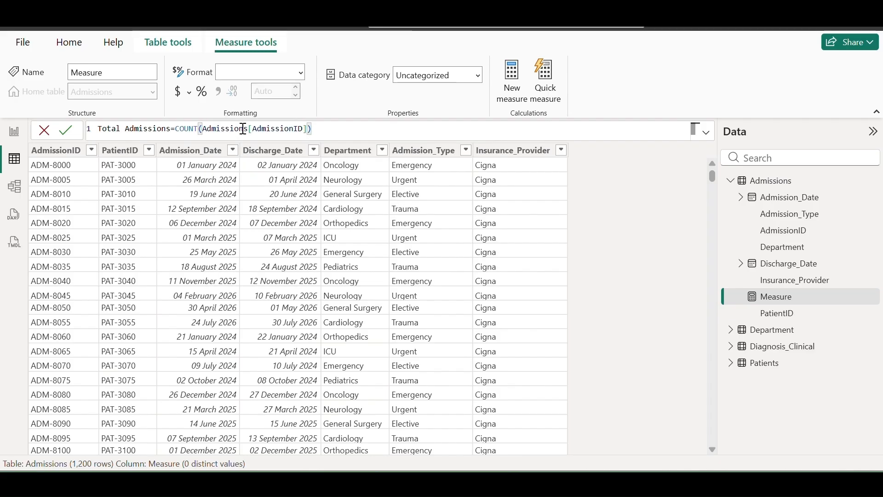
left_click(65, 132)
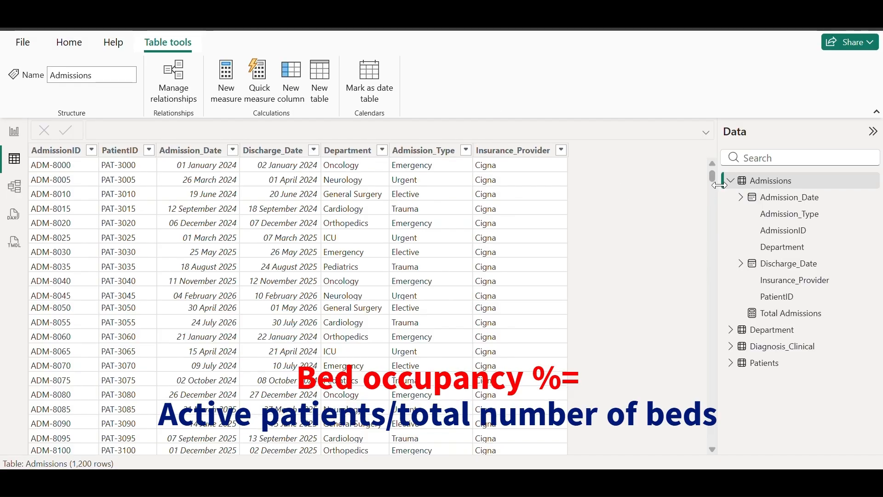
Create a new Admissions measure named 'Occupany %'
right_click(775, 182)
left_click(689, 189)
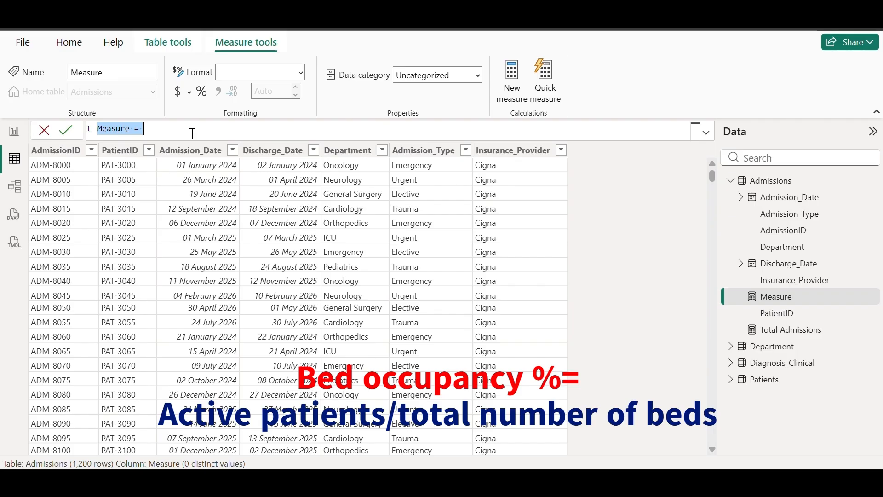
key("BackSpace")
type("Occ")
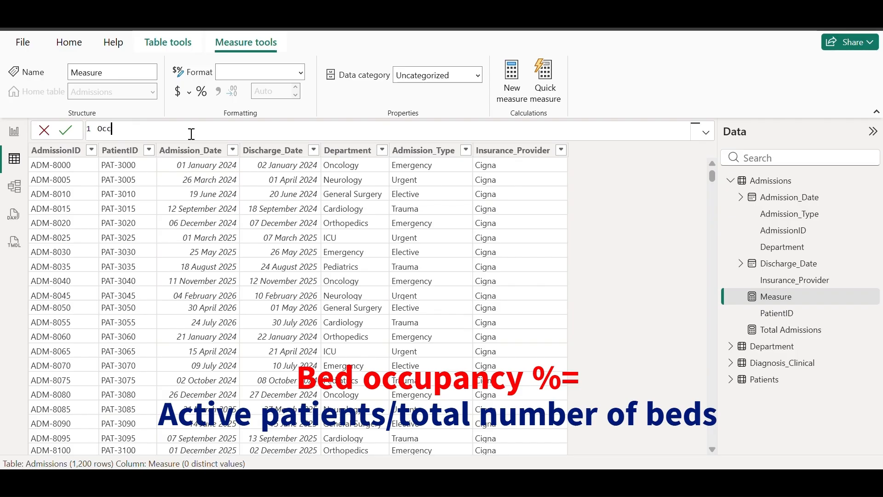
type("upany percen")
key("BackSpace")
key("BackSpace")
key("BackSpace")
key("BackSpace")
key("BackSpace")
key("BackSpace")
type("%=")
On a second line, begin var activepatients=CALCULATE(COUNTROWS(
key("shift+Return")
type("va")
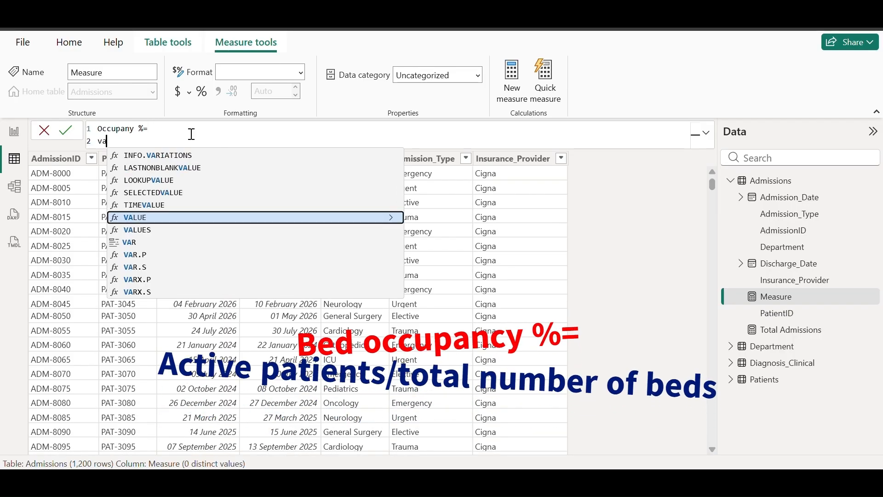
type("r act")
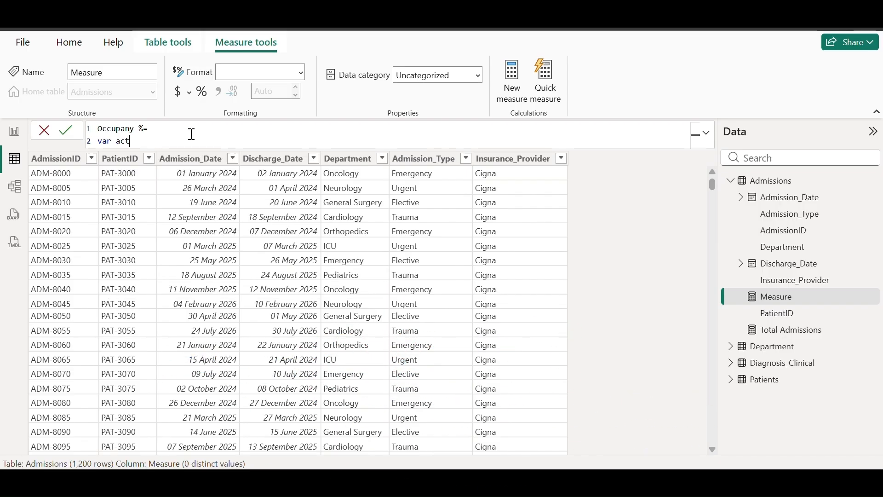
type("ivepatients=")
type("CALCULATE(")
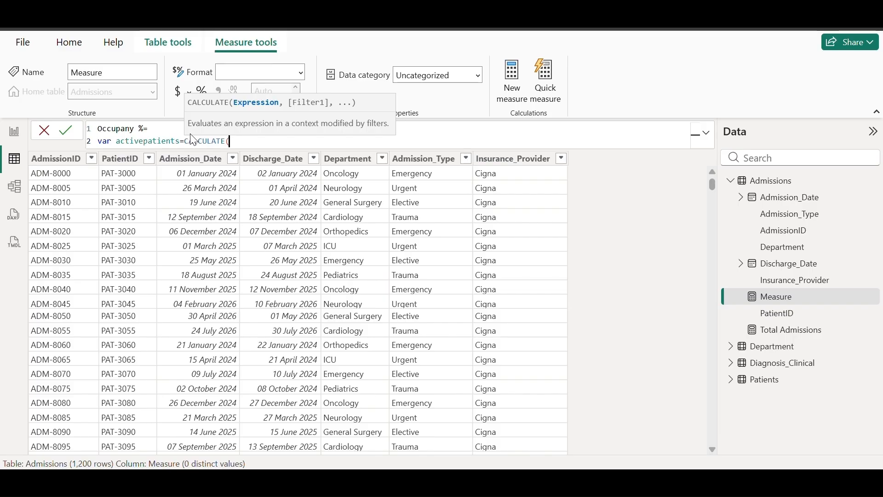
type("countrows")
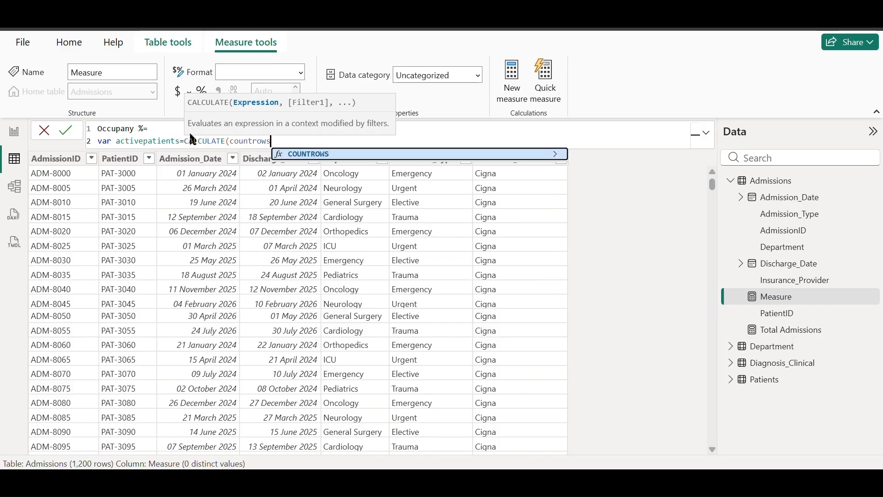
key("Tab")
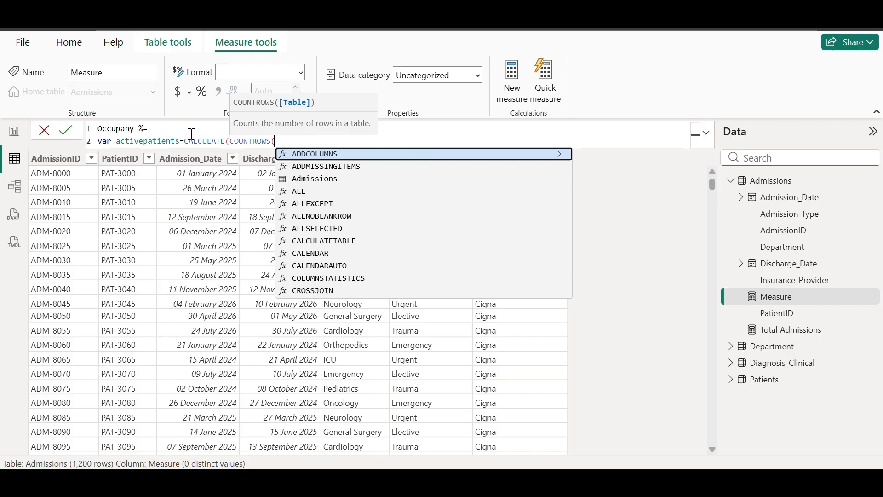
Complete COUNTROWS('Admissions') and add a FILTER over the Admissions table
type("'ad")
key("Tab")
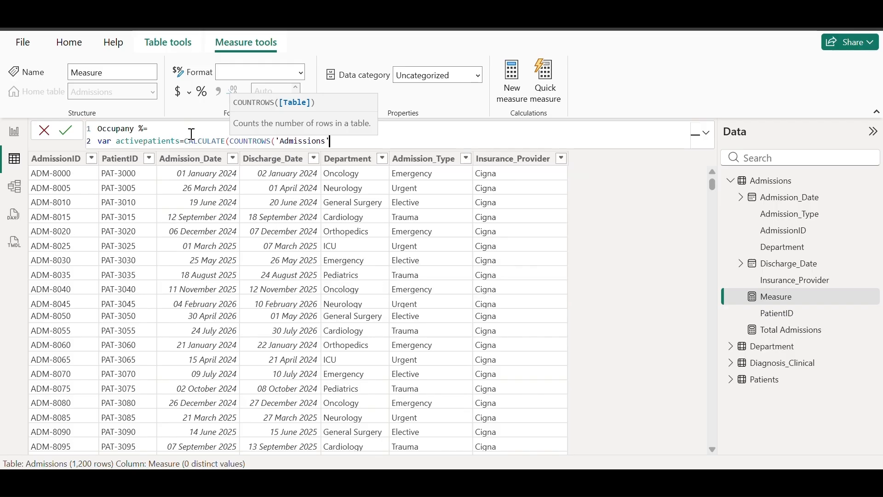
type("), fil")
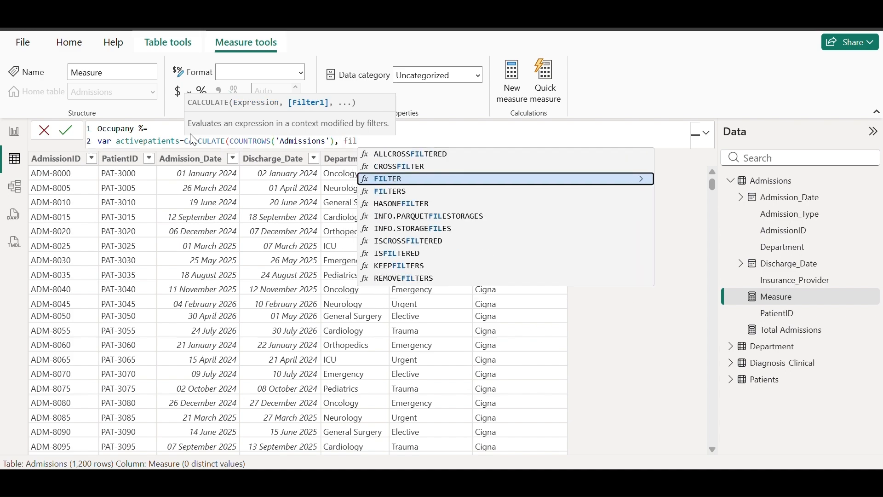
key("Tab")
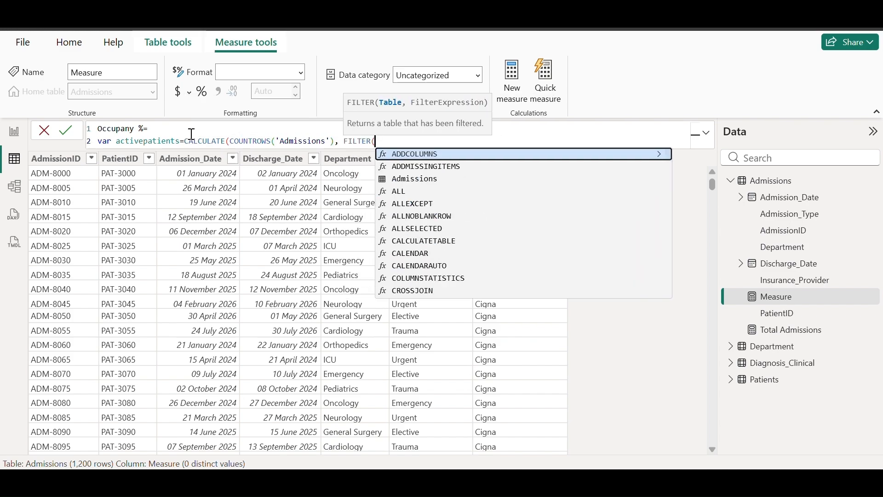
type("'")
key("Tab")
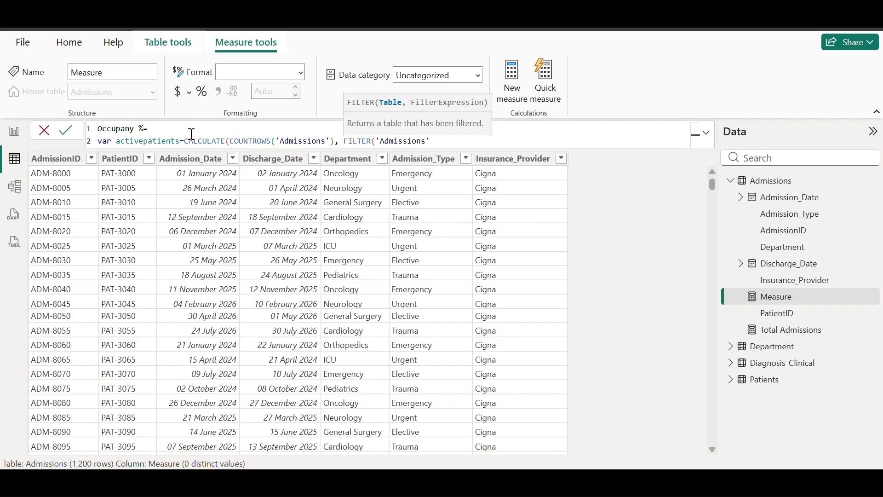
Filter to rows where Discharge_Date is blank or later than TODAY()
type(", ")
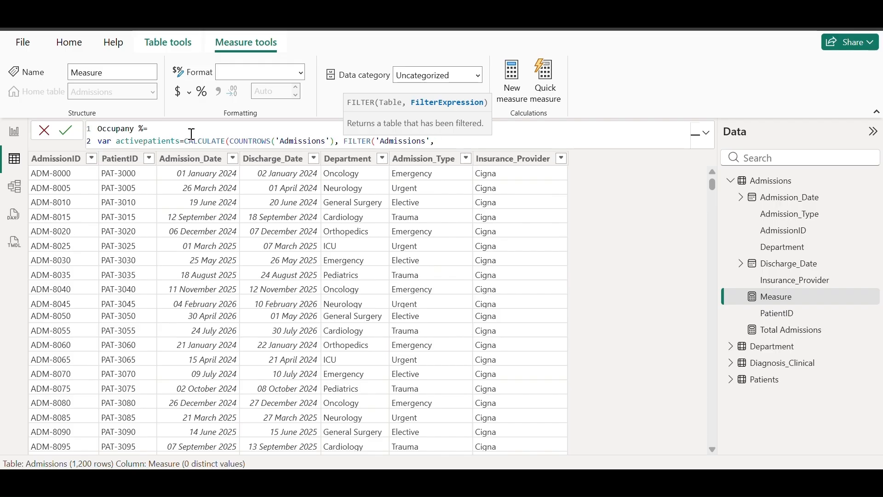
type("is")
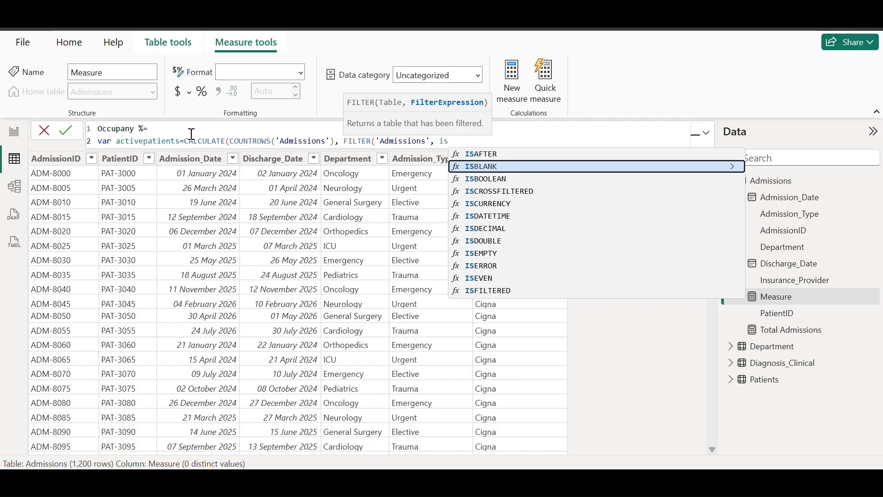
key("Tab")
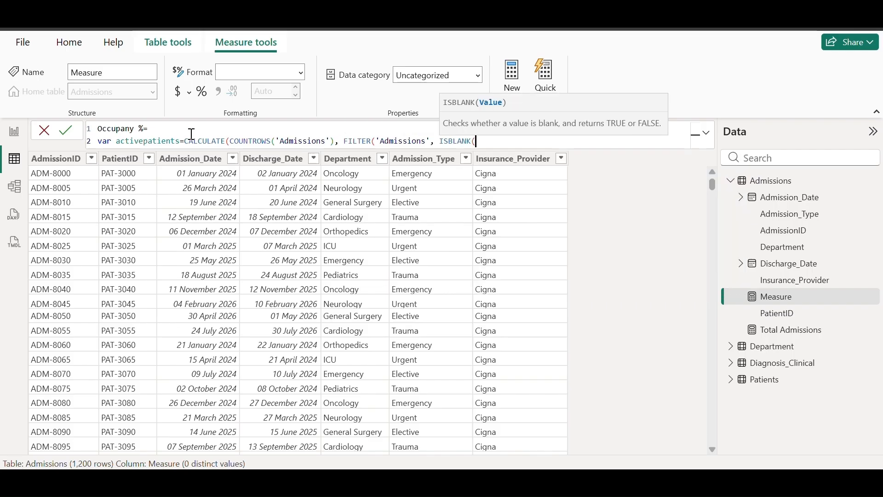
type("'ad")
key("Down")
key("Down")
key("Down")
key("Down")
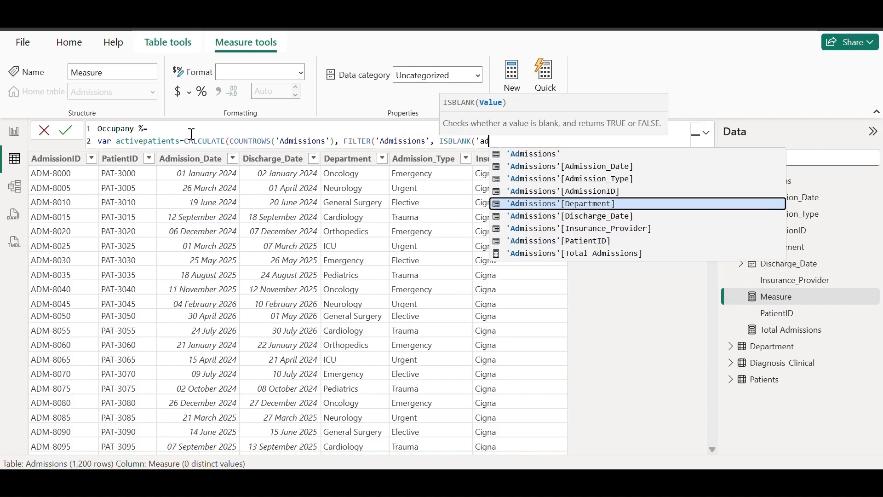
key("Down")
key("Tab")
type(")")
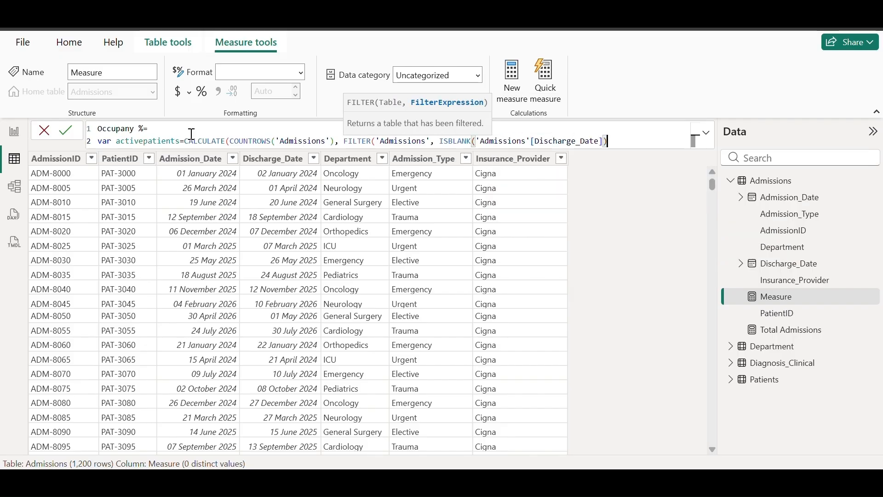
type("||")
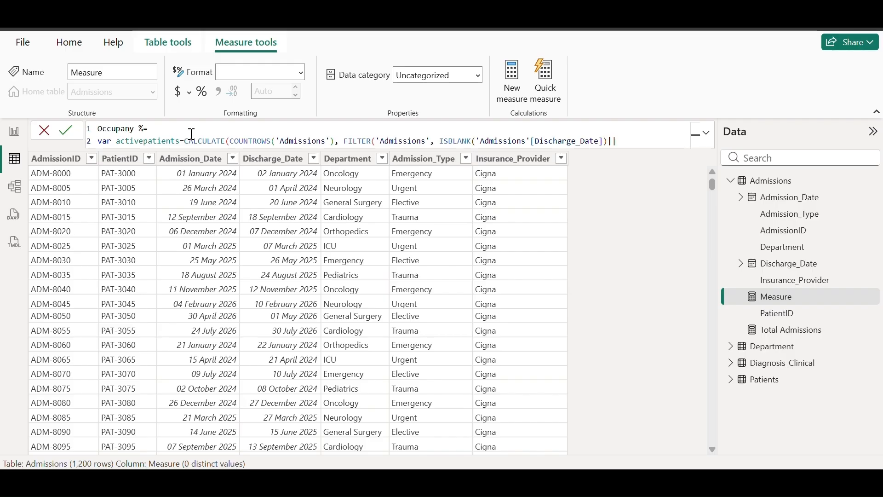
type("'ad")
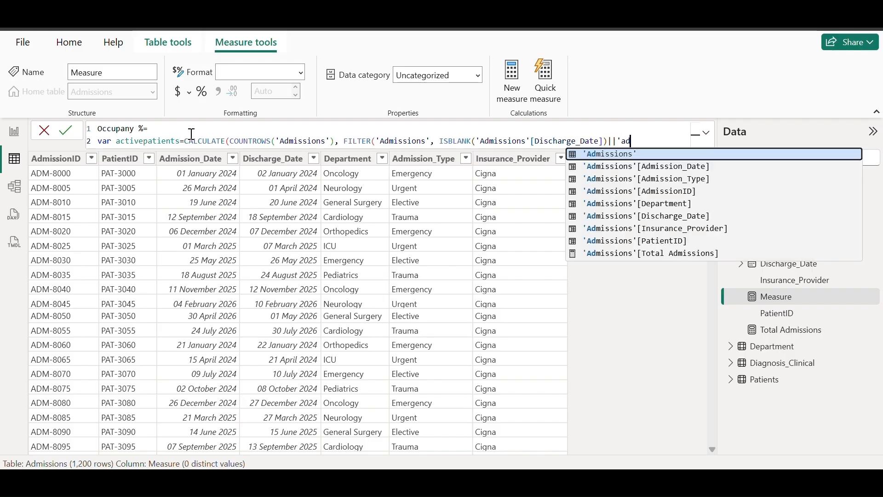
key("Down")
key("Down")
key("Down")
key("Down")
key("Down")
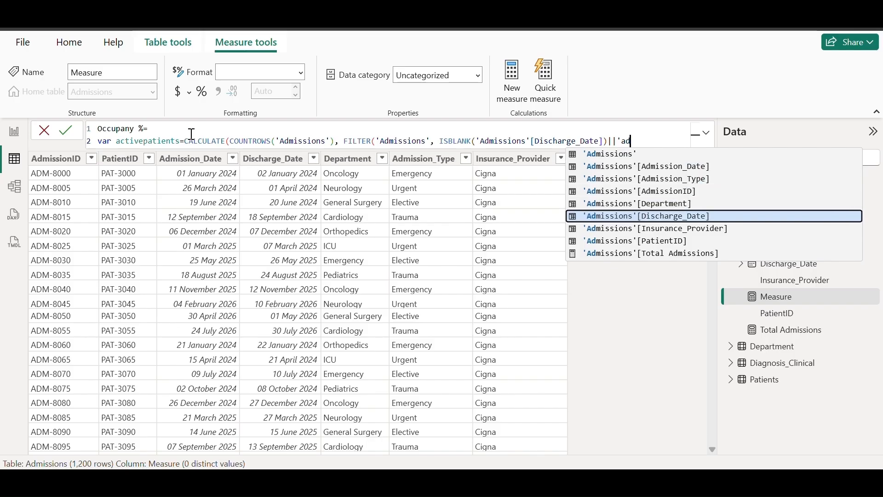
key("Tab")
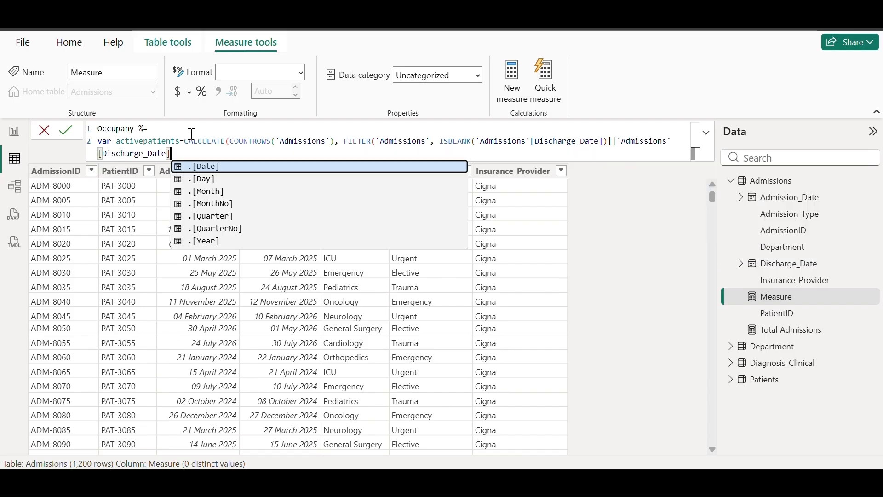
type(">TODA")
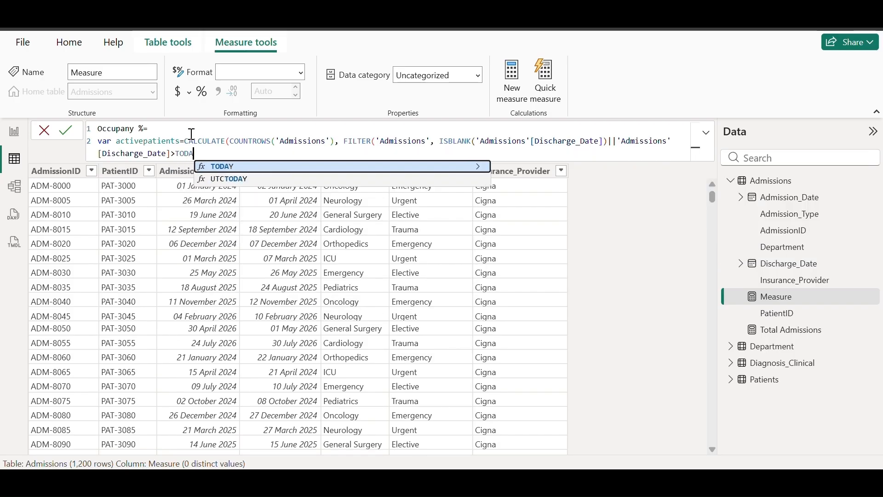
type("Y()))")
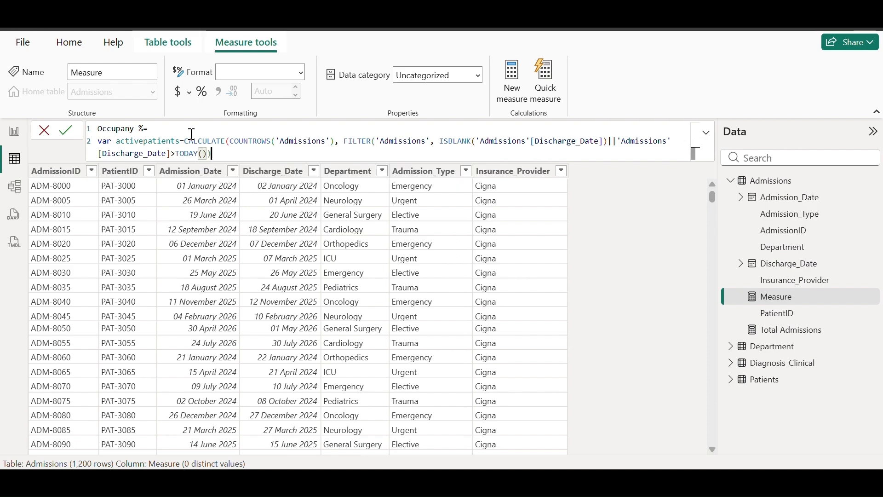
Add var totalbedcapacity=SUM('Department'[Bed Capacity])
key("shift+Return")
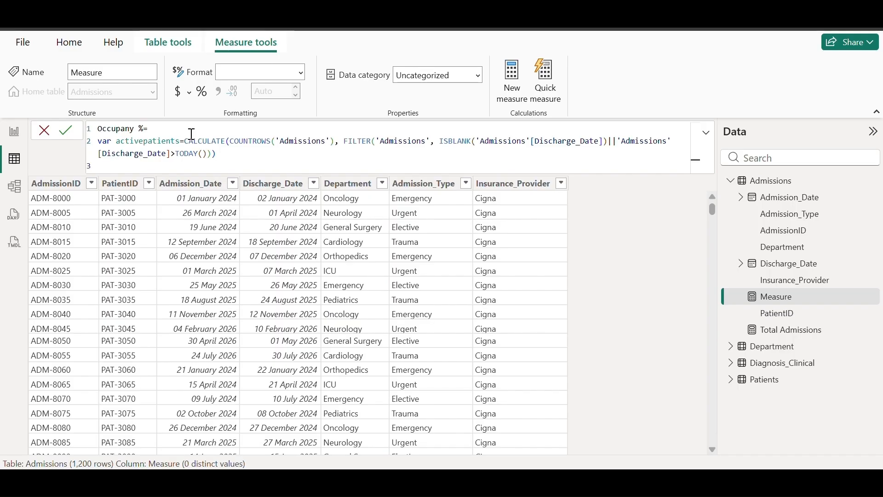
type("var")
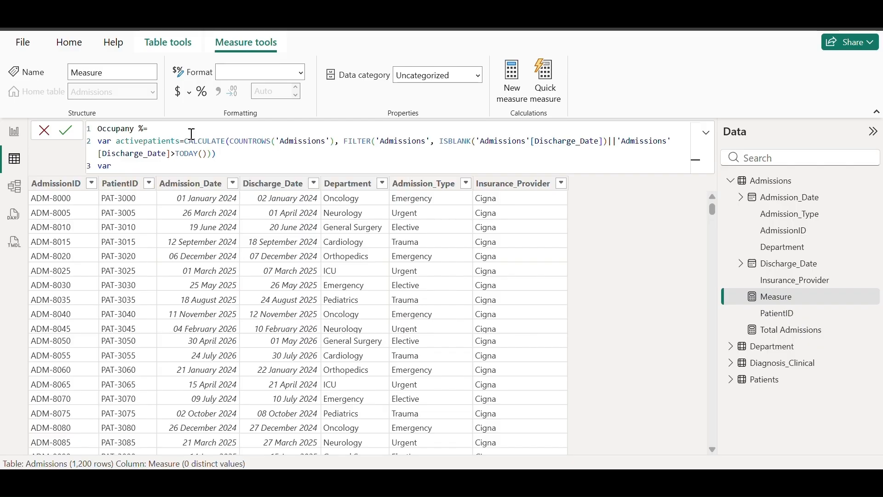
type(" totalbedcapacity=SUM(")
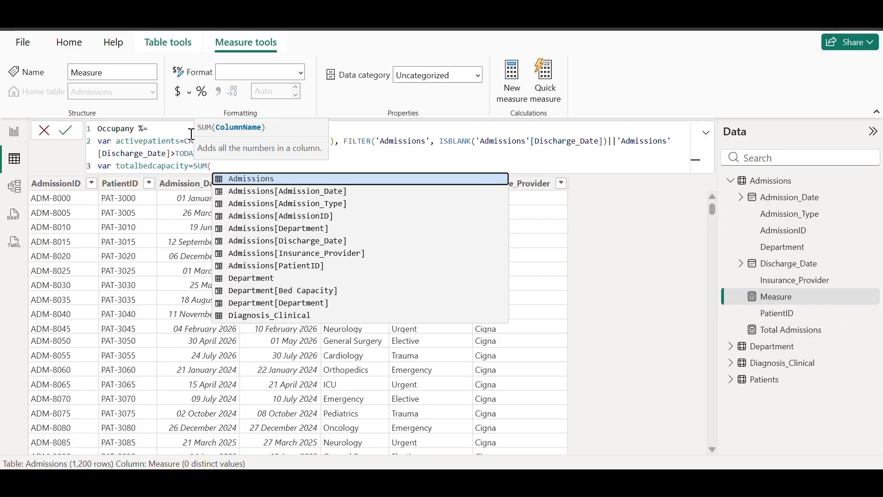
type("'de")
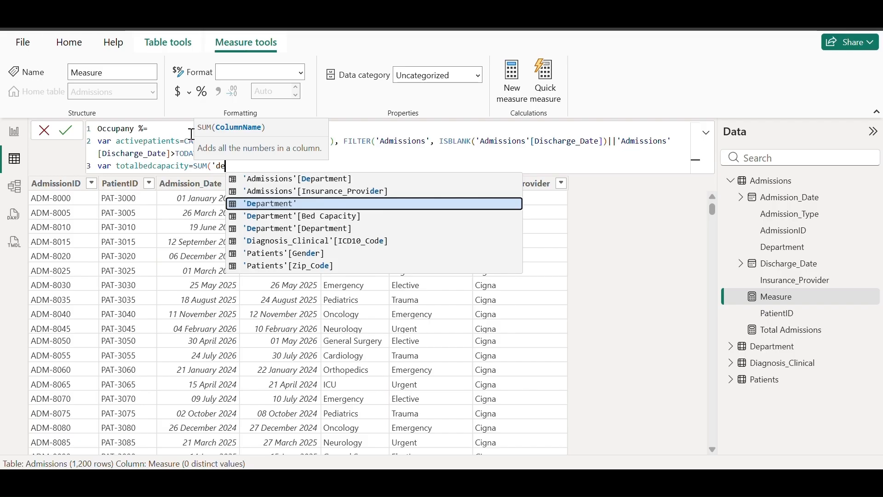
key("Down")
key("Down")
key("Up")
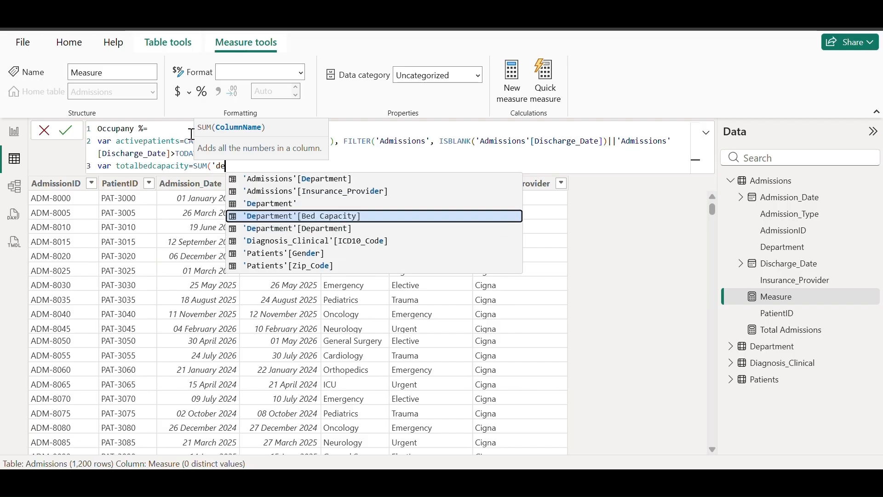
key("Tab")
type(")")
Return DIVIDE(activepatients, totalbedcapacity, 0)
key("shift+Return")
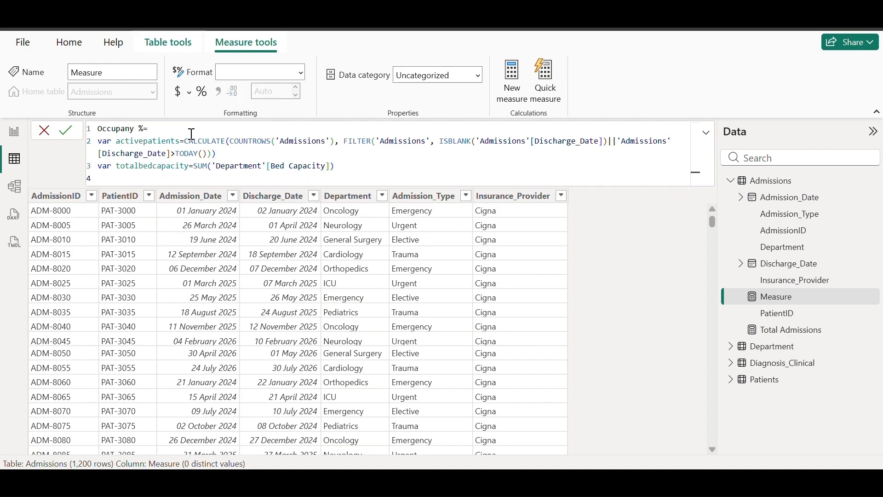
type("return")
key("shift+Return")
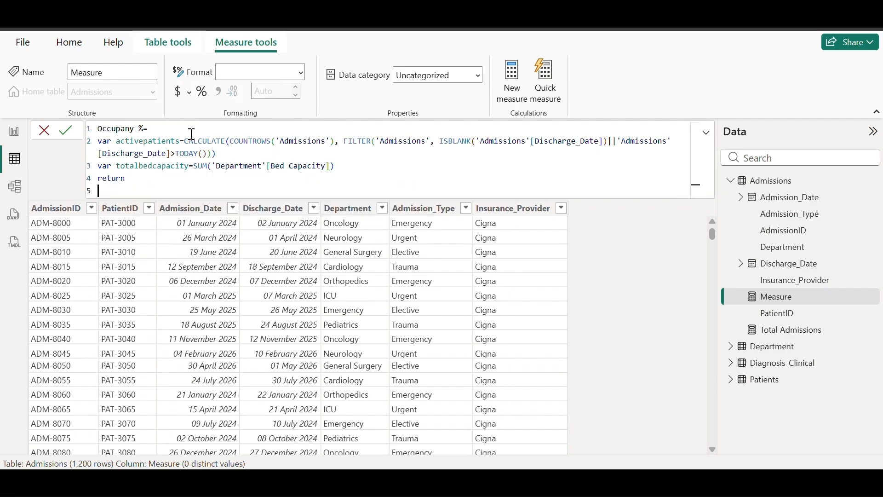
type("divid")
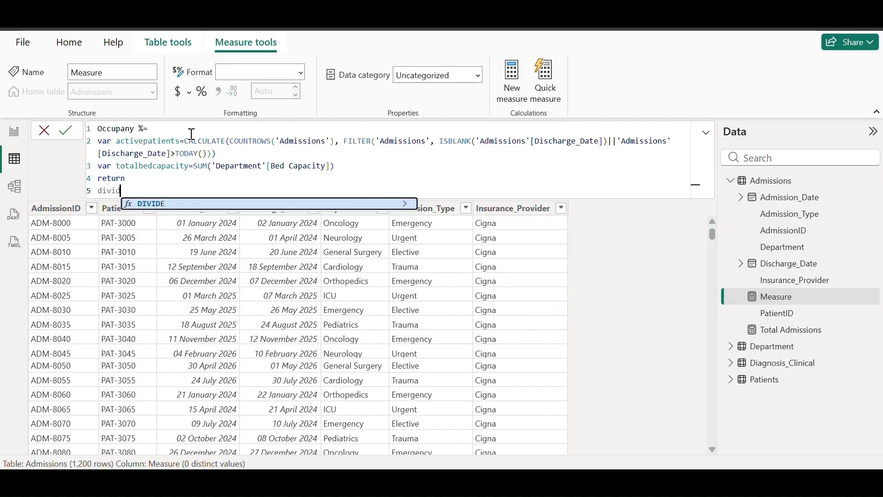
key("Tab")
type("act")
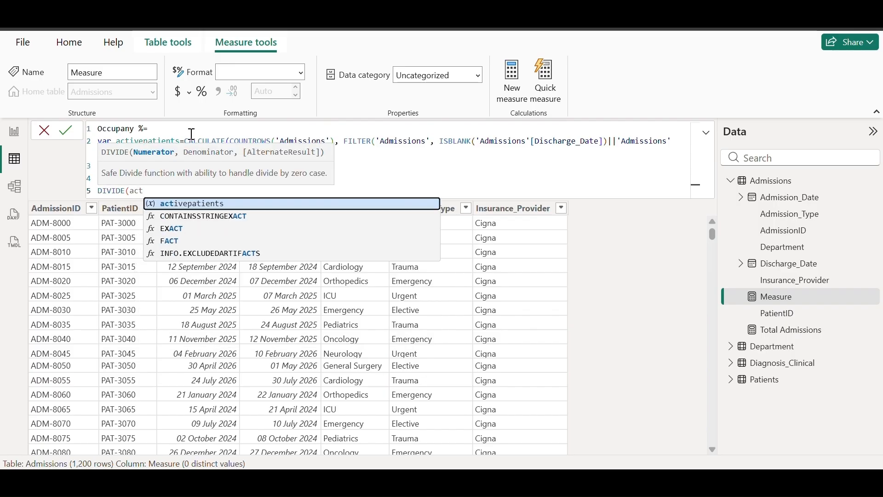
key("Tab")
type(", ")
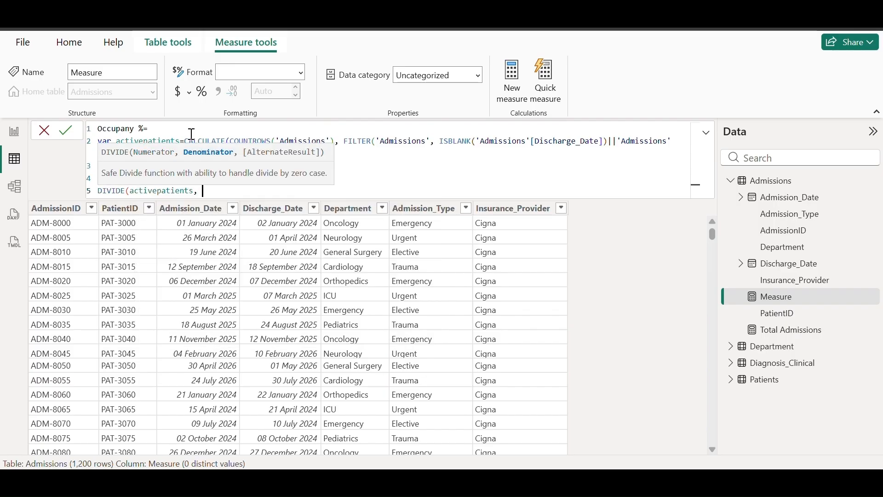
type("t")
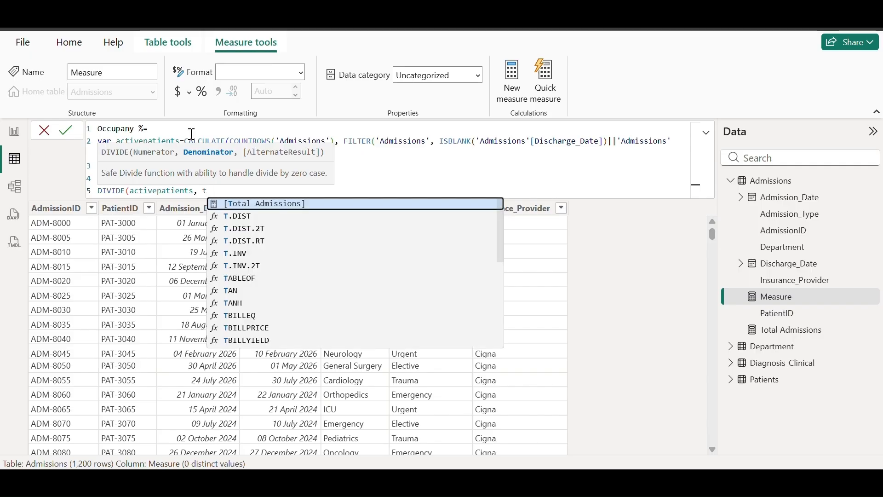
type("otal")
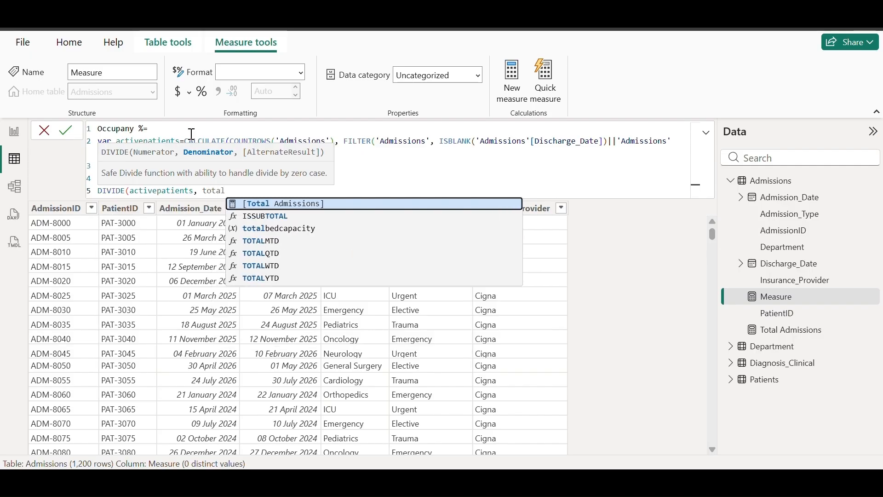
key("Down")
key("Down")
key("Tab")
type(",")
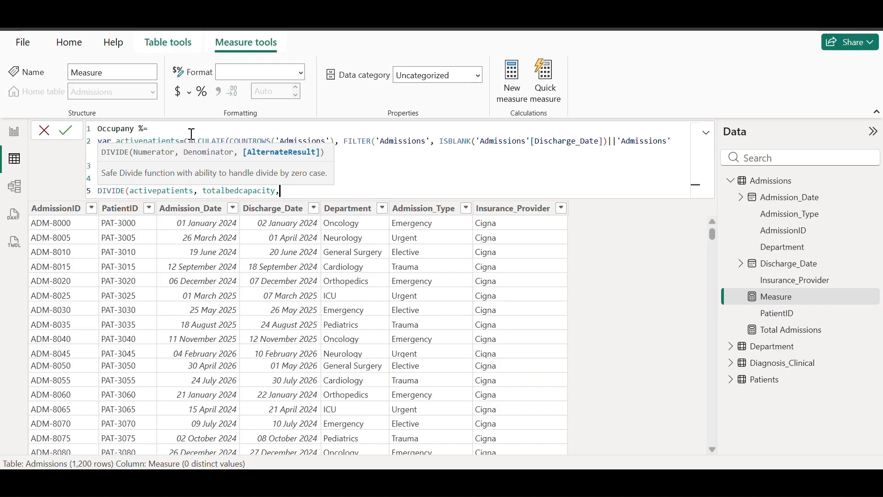
type("0)")
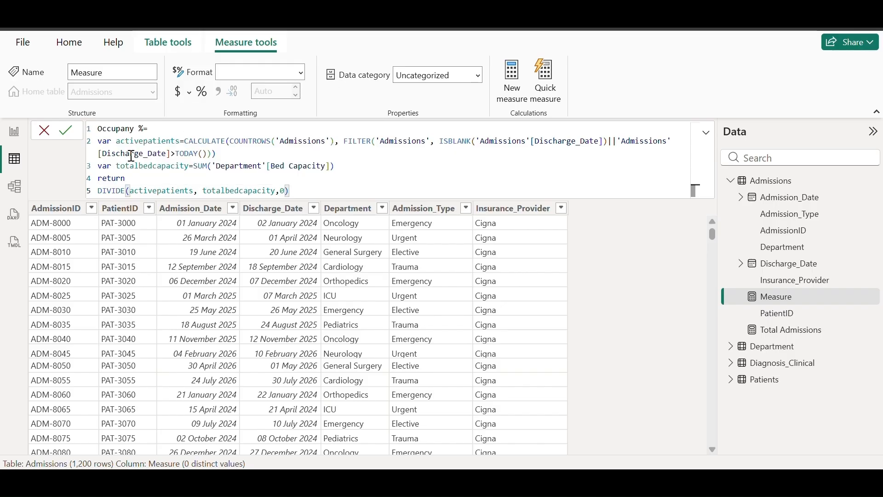
Commit the Occupany % measure and set its format to Percentage
left_click(67, 133)
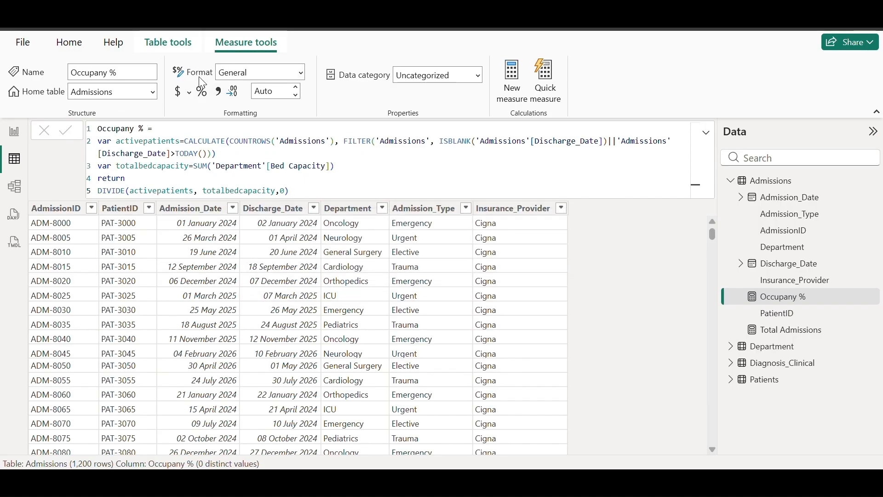
left_click(301, 73)
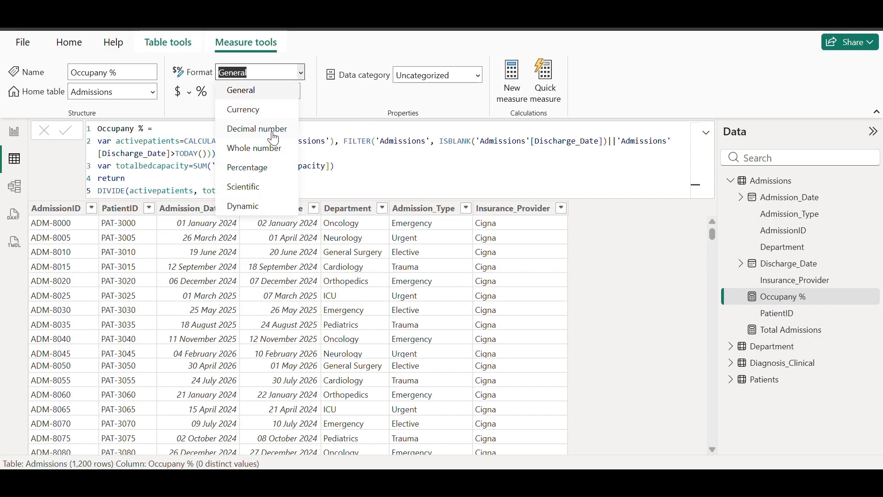
left_click(260, 169)
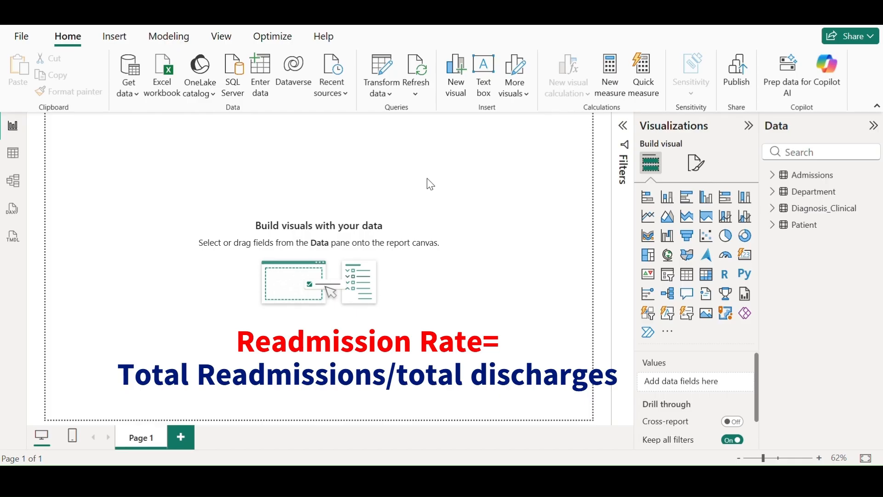
In Table view, filter Admissions' PatientID column to only the first patient
left_click(15, 160)
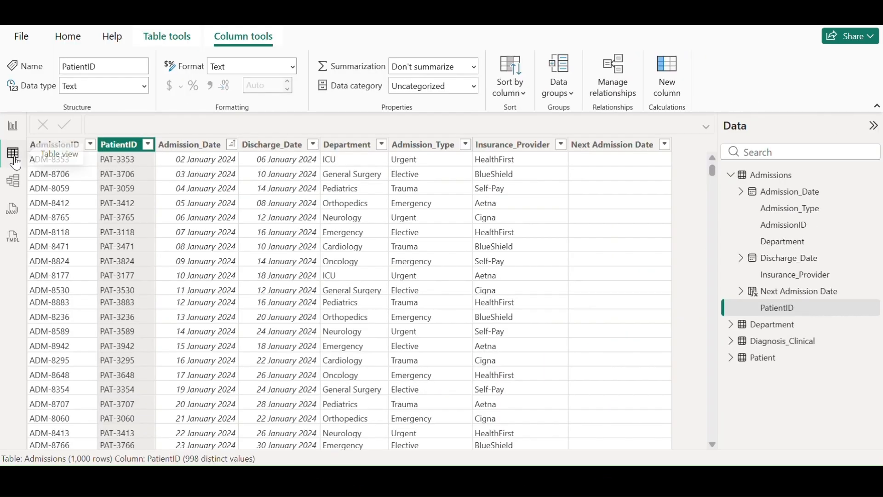
left_click(148, 145)
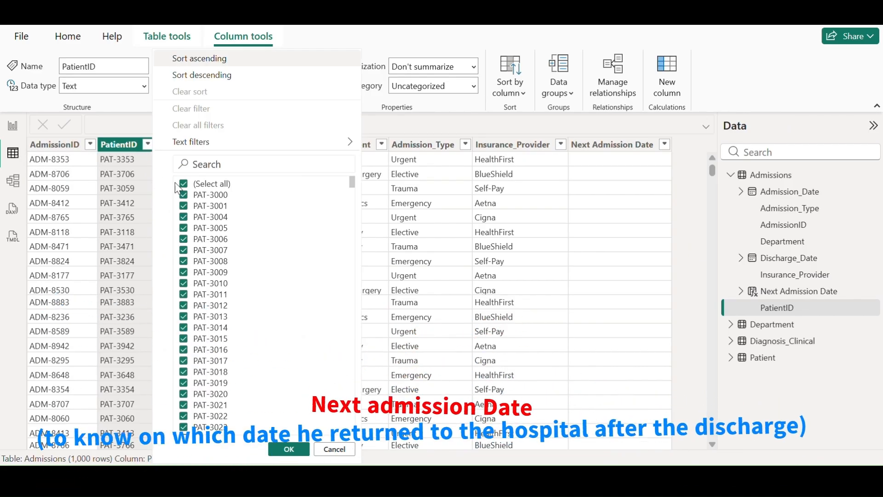
left_click(183, 184)
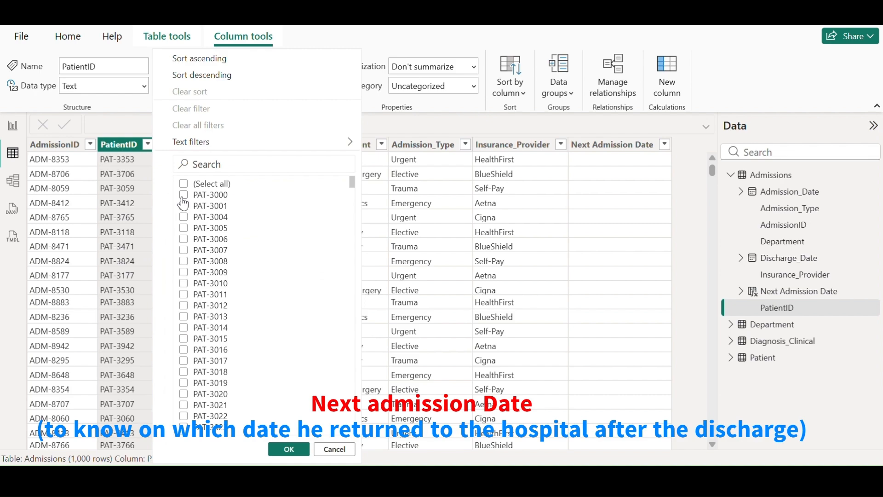
left_click(184, 194)
left_click(289, 449)
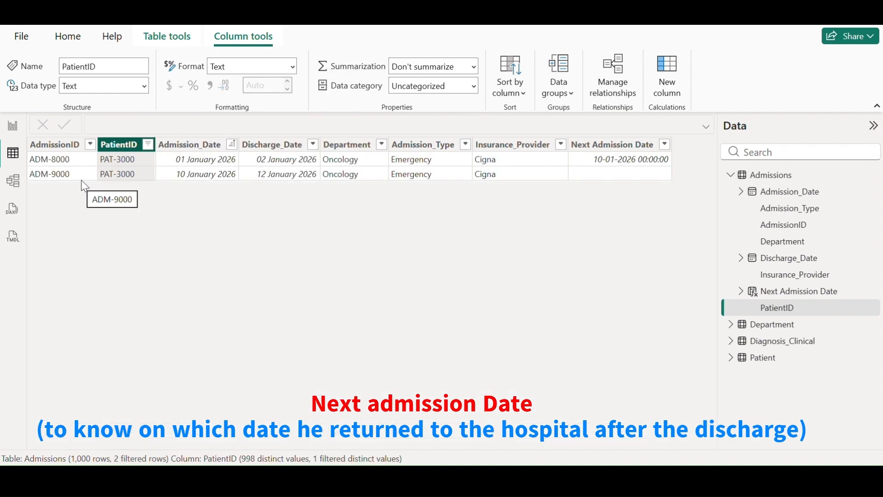
Inspect the AdmissionID, Admission_Date and Discharge_Date columns for that patient
left_click(61, 148)
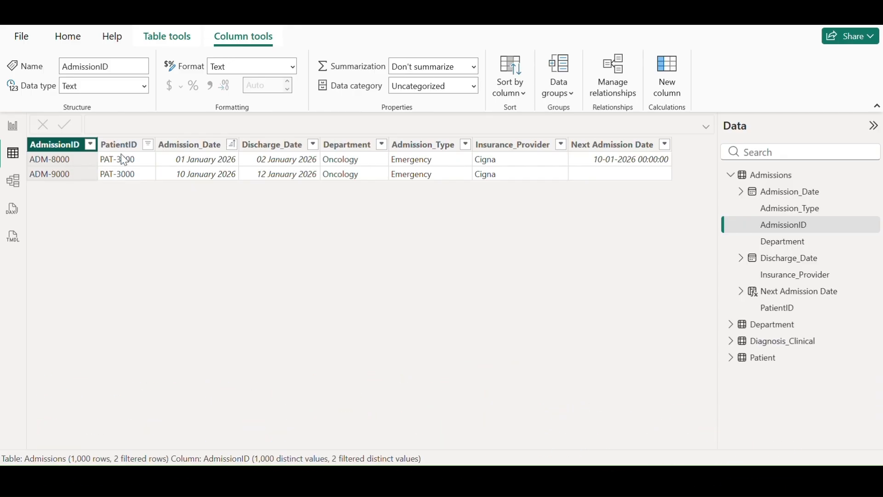
left_click(186, 162)
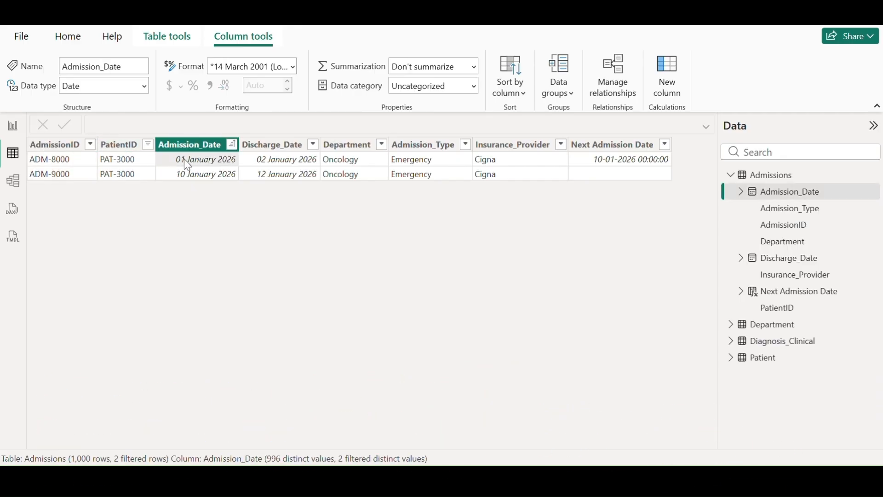
left_click(276, 164)
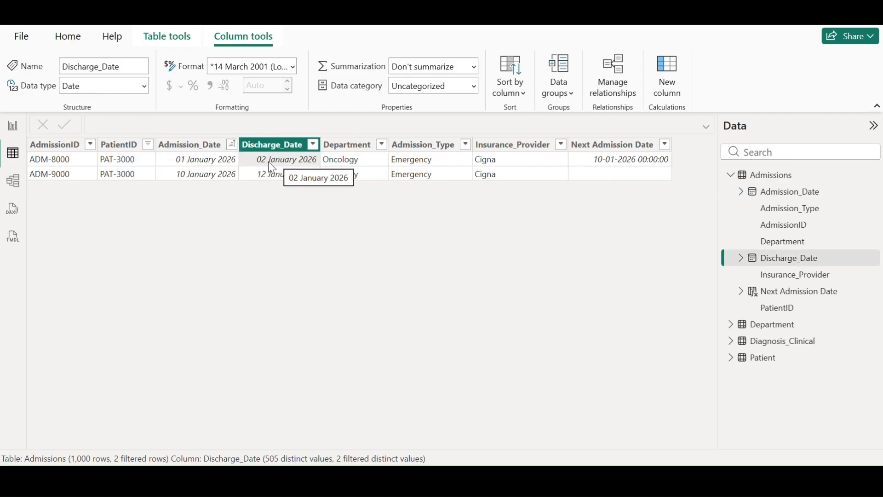
left_click(203, 174)
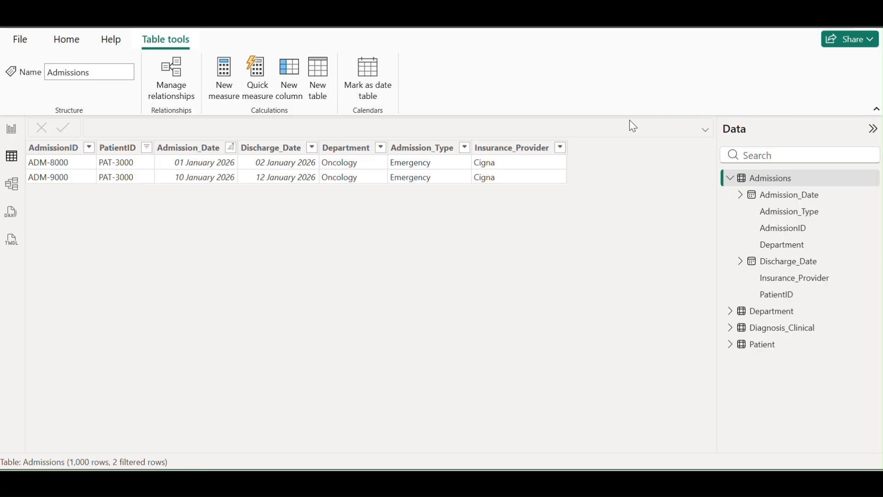
Add a new Admissions calculated column named 'Next admission Date'
right_click(781, 179)
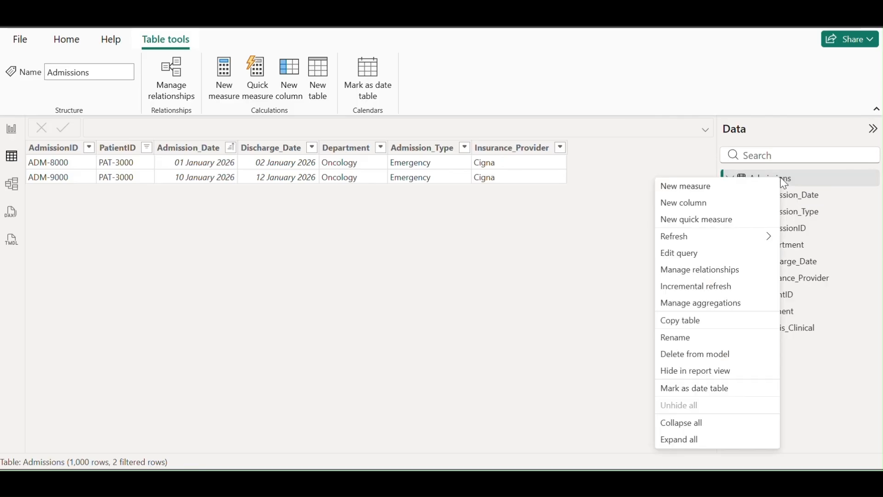
left_click(682, 206)
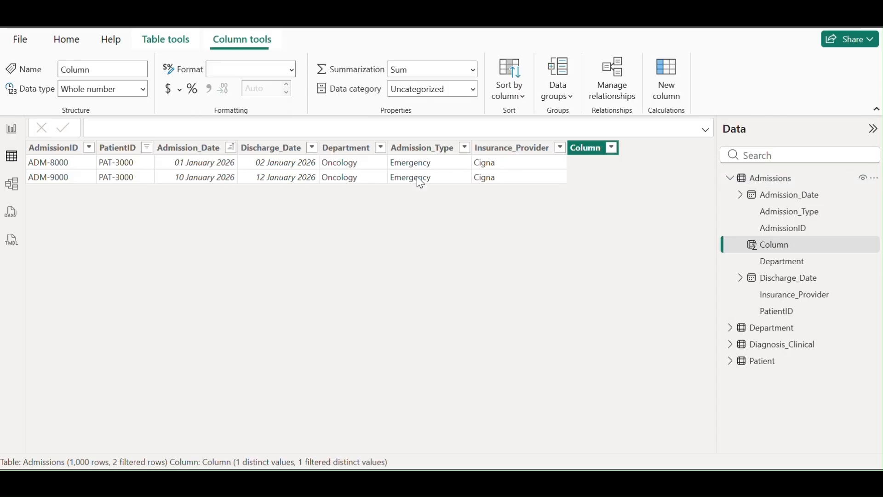
type("Next a")
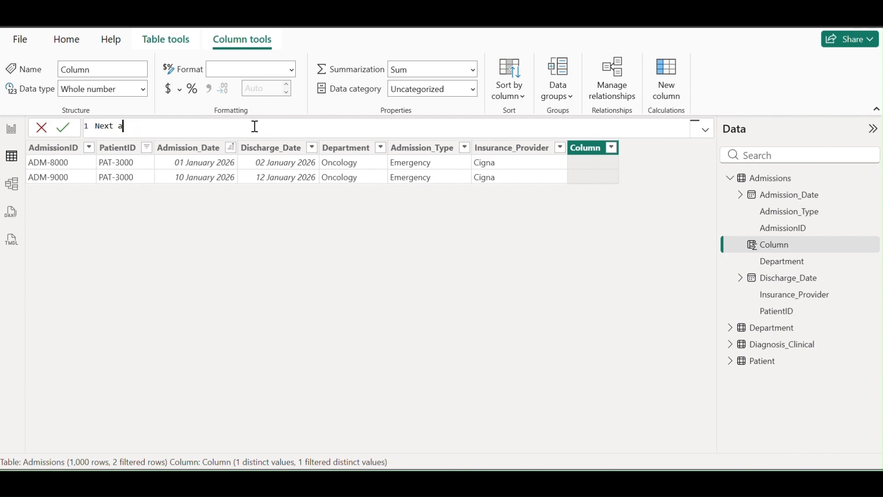
type("dmission Date=")
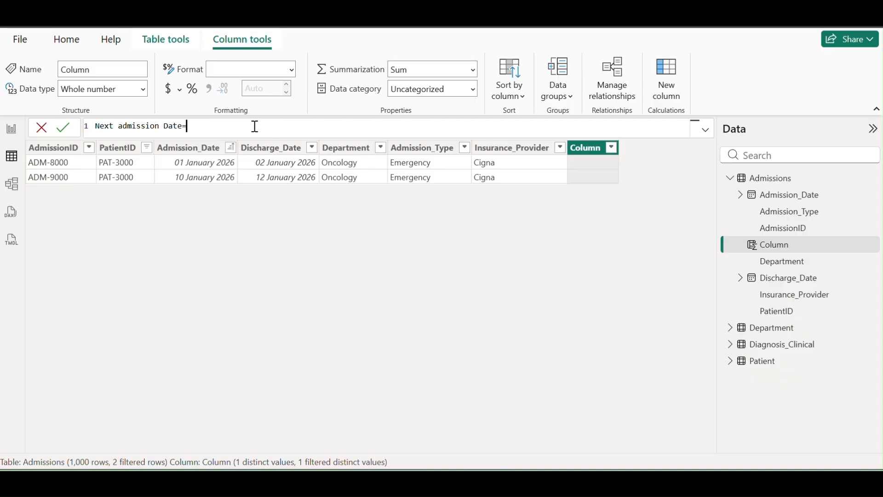
Define var currentpatientid = 'Admissions'[PatientID]
key("shift+Return")
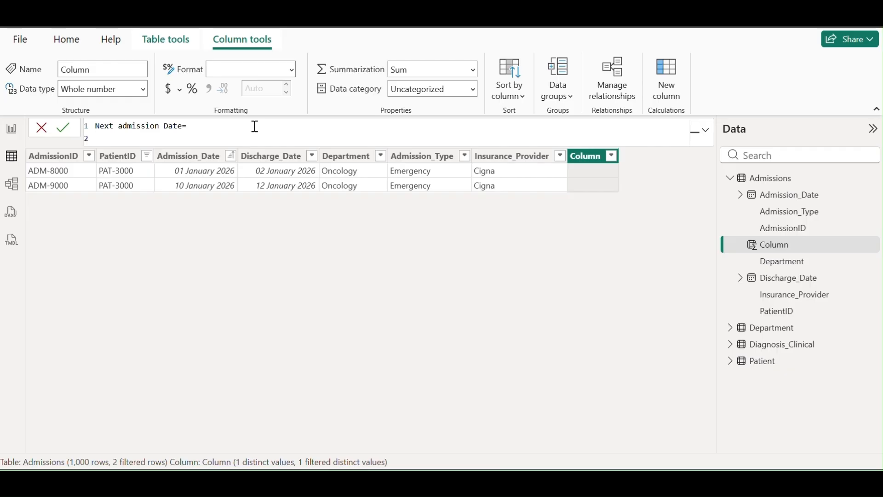
type("var currentpatientid= 'ad")
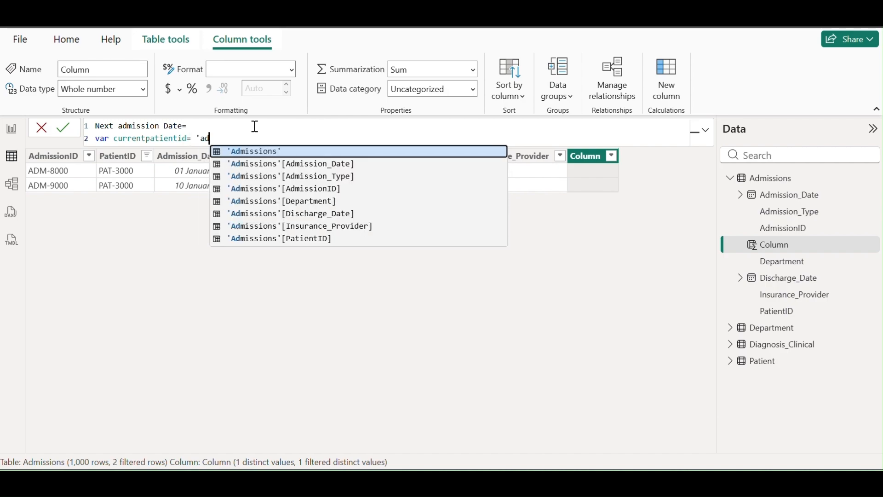
key("Down")
key("Down")
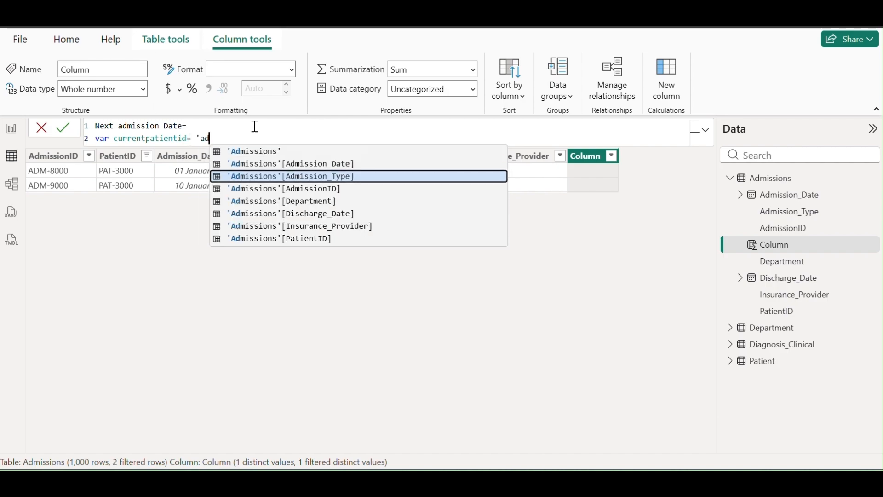
key("Down")
key("Down")
key("Down")
key("Down")
key("Down")
key("Tab")
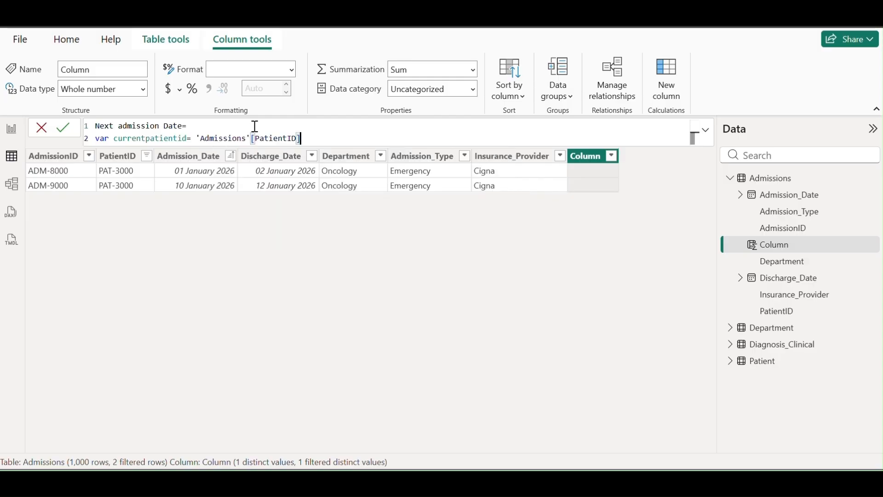
Define var currentdischargeDate = 'Admissions'[Discharge_Date], then add RETURN
key("Return")
type("var ")
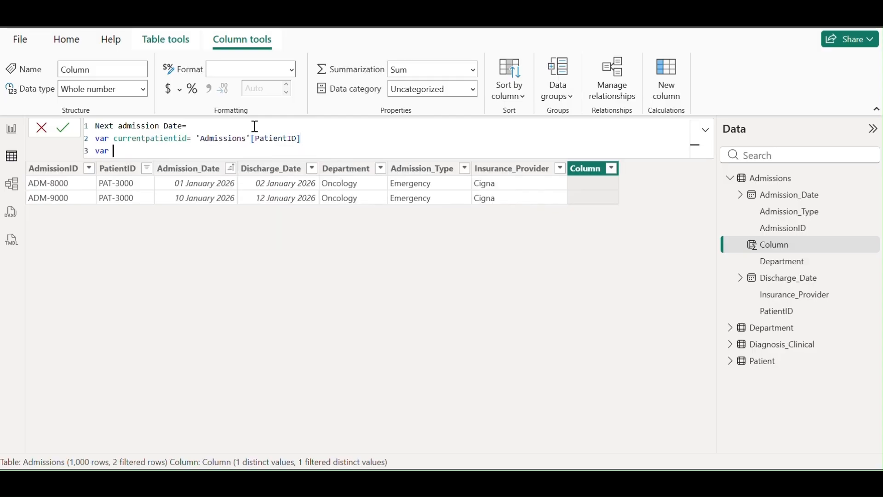
type("currentdischargeDate")
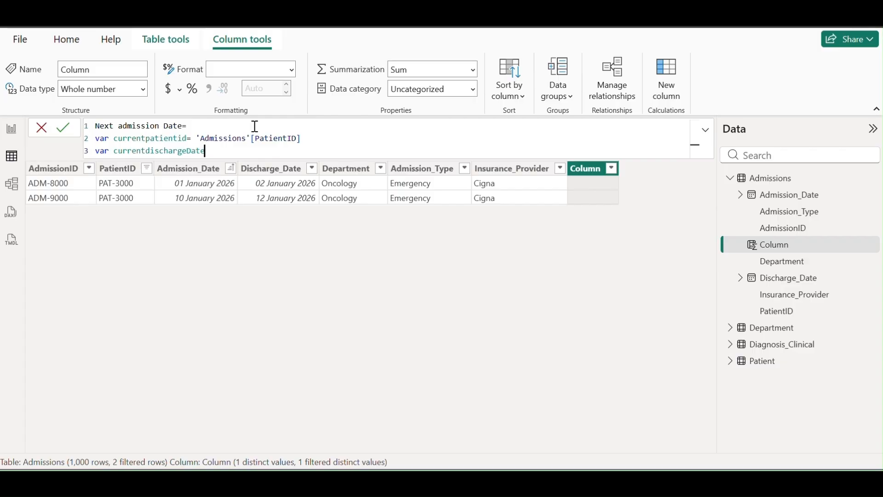
type("='ad")
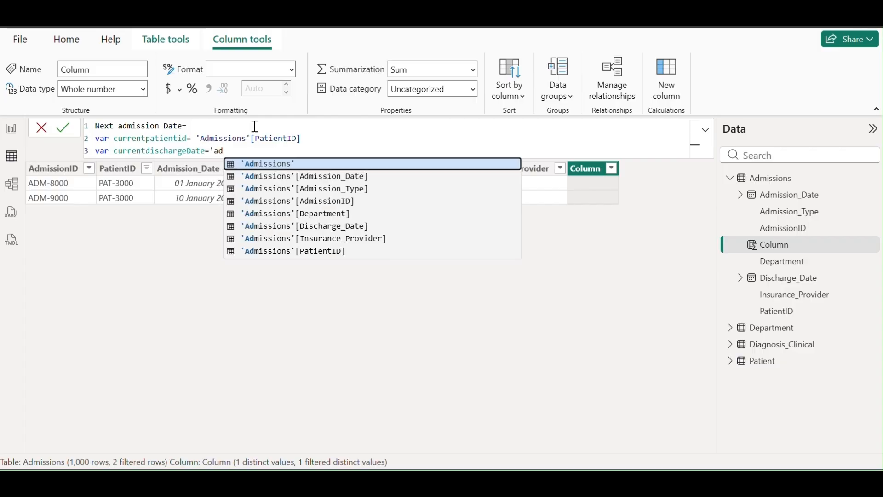
key("Down")
key("Down")
key("Down")
key("Down")
key("Down")
key("Tab")
key("shift+Return")
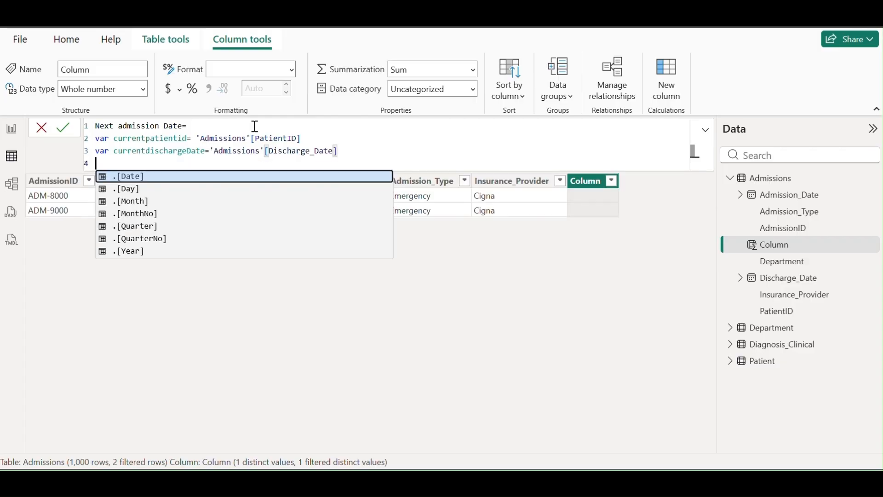
type("return")
key("Tab")
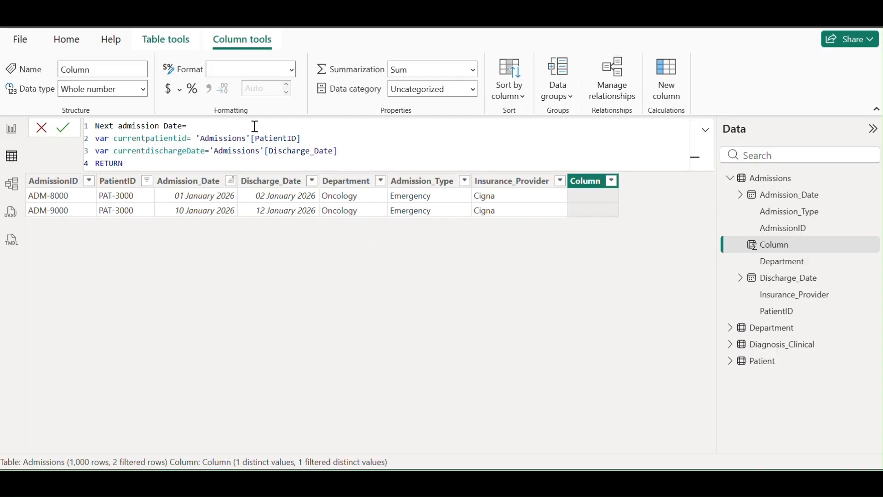
key("shift+Return")
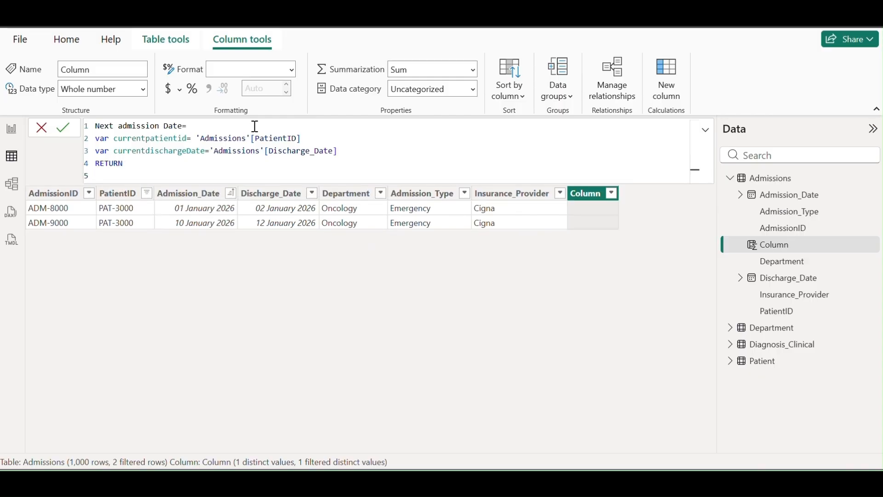
Begin the result with CALCULATE(MIN('Admissions'[Admission_Date])
type("ca")
key("Tab")
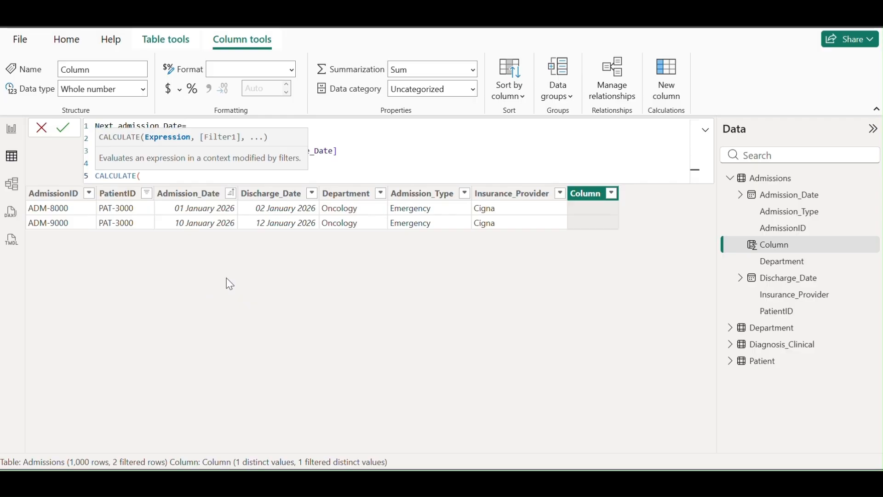
type("min")
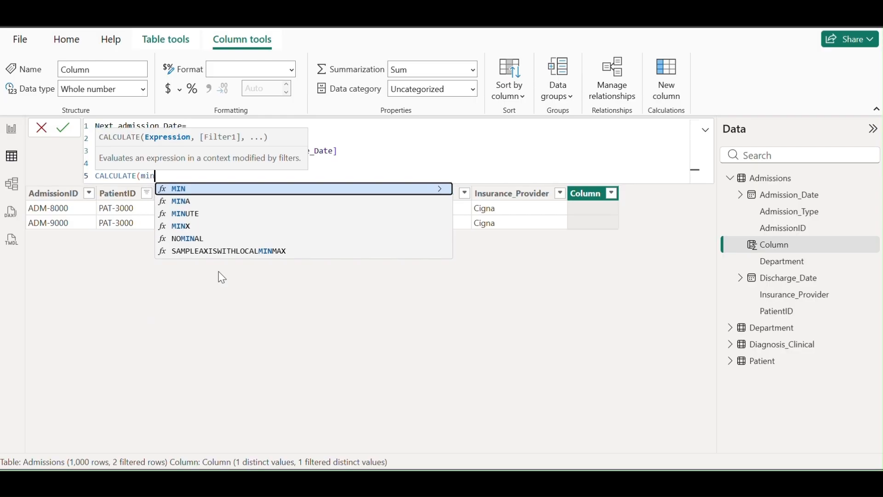
type("(")
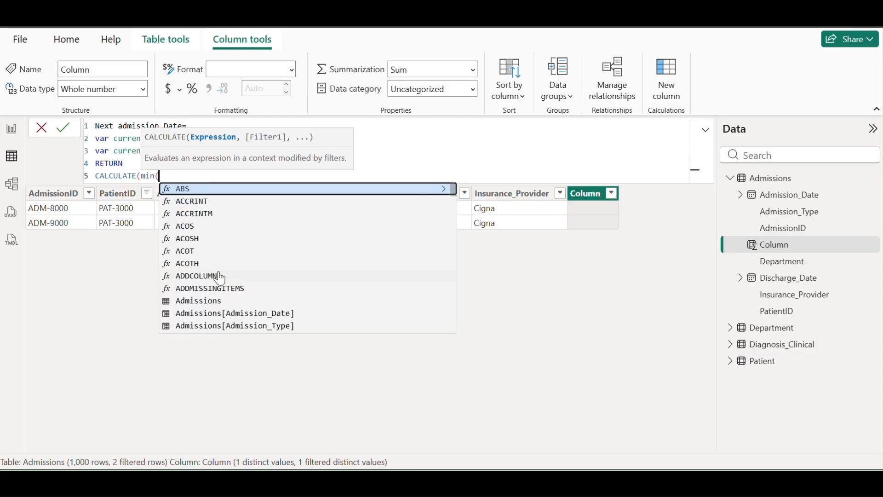
key("Down")
key("Down")
key("Down")
key("Down")
key("Down")
key("Down")
key("Down")
key("Down")
key("Down")
key("Down")
key("Down")
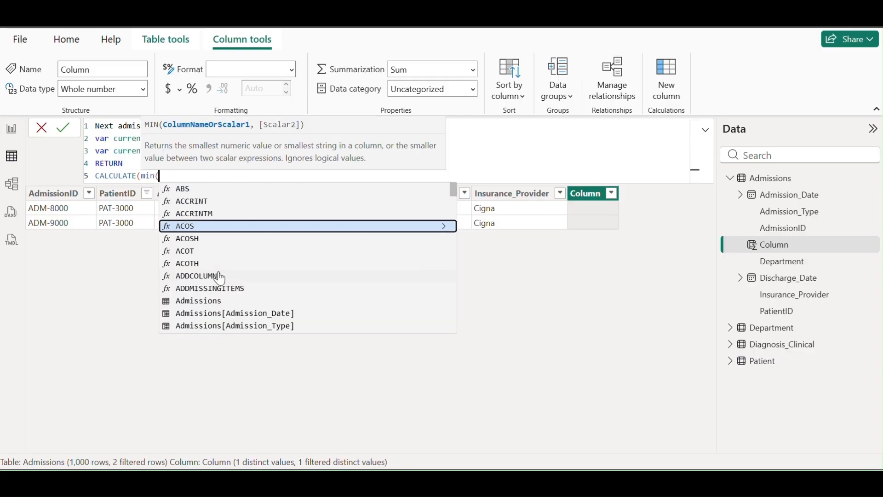
key("Up")
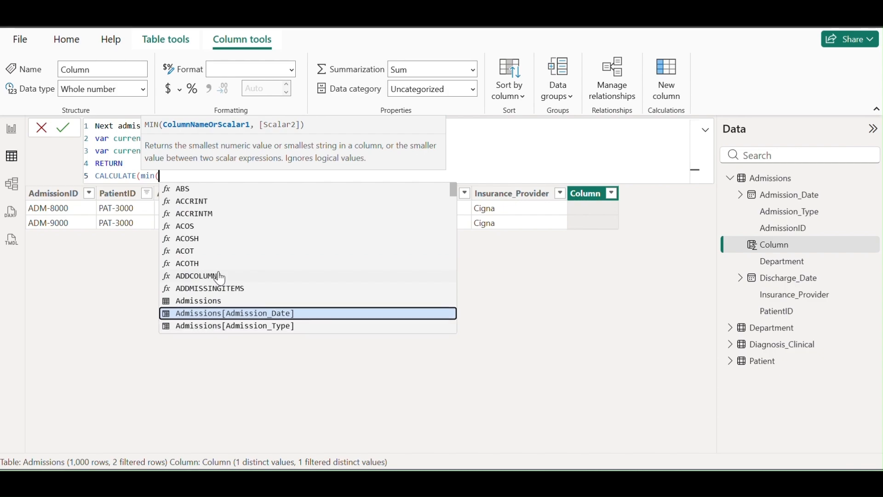
key("Tab")
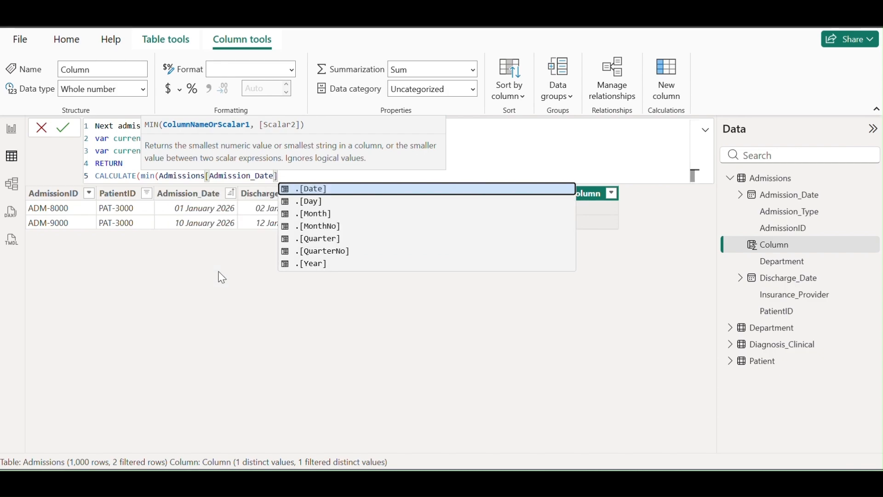
Add a FILTER over the Admissions table
type(", FIL")
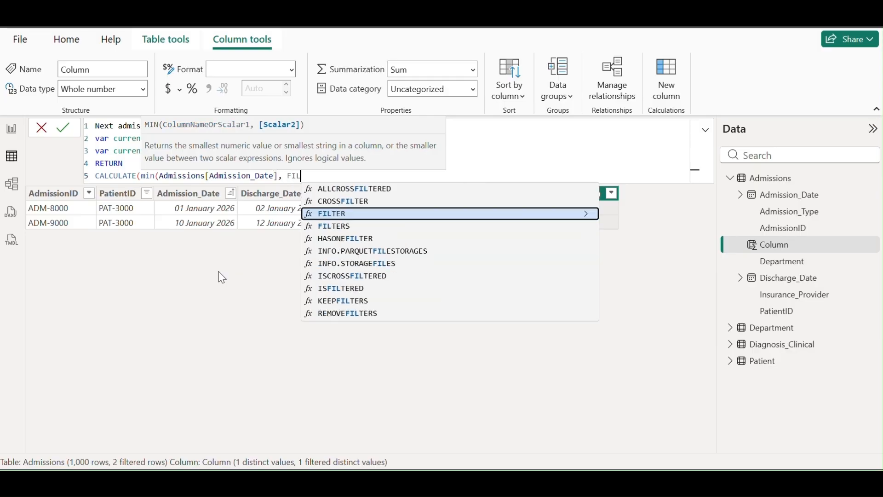
key("Tab")
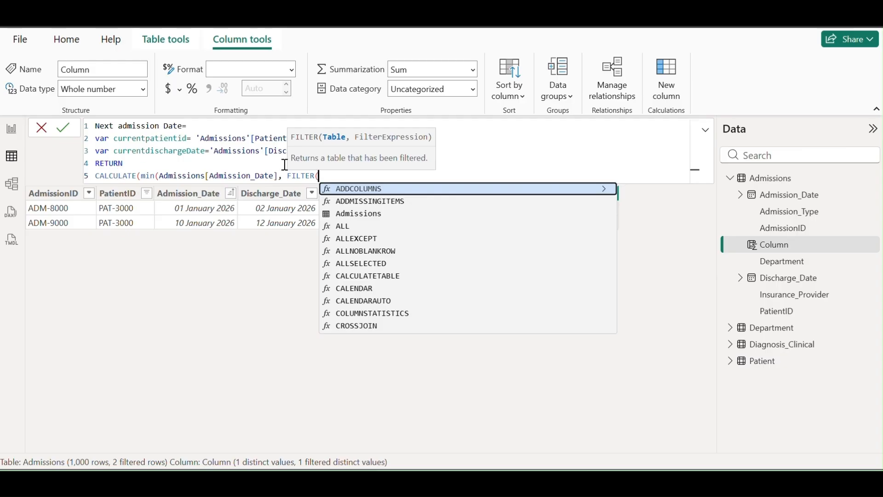
type("'A")
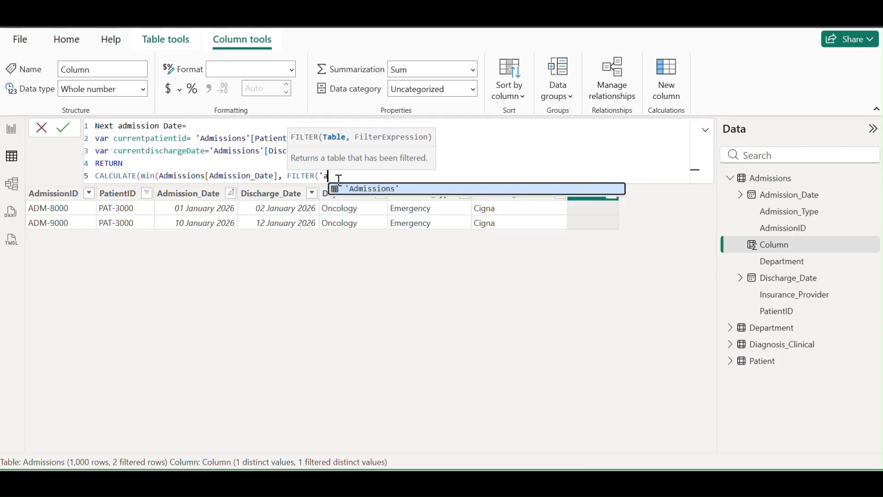
key("Tab")
Filter to rows where 'Admissions'[PatientID] equals currentpatientid
type(",")
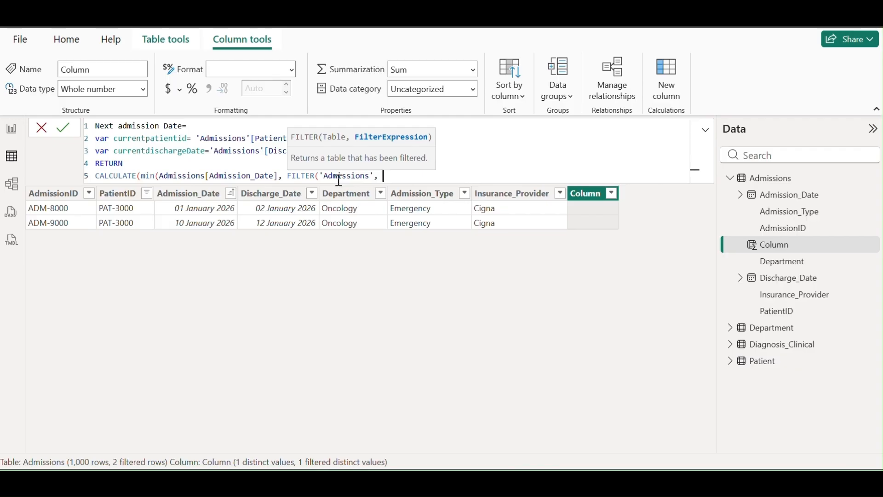
type(" 'ad")
key("Down")
key("Down")
key("Down")
key("Down")
key("Down")
key("Down")
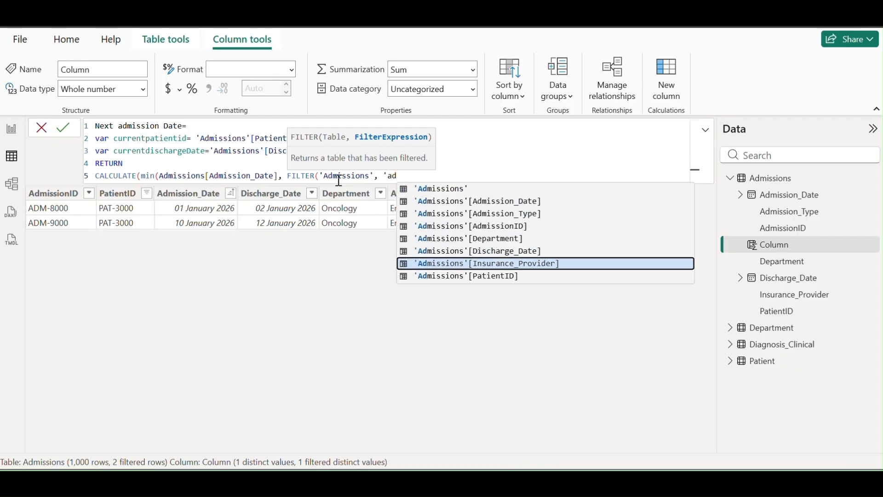
key("Down")
key("Tab")
type("='cu")
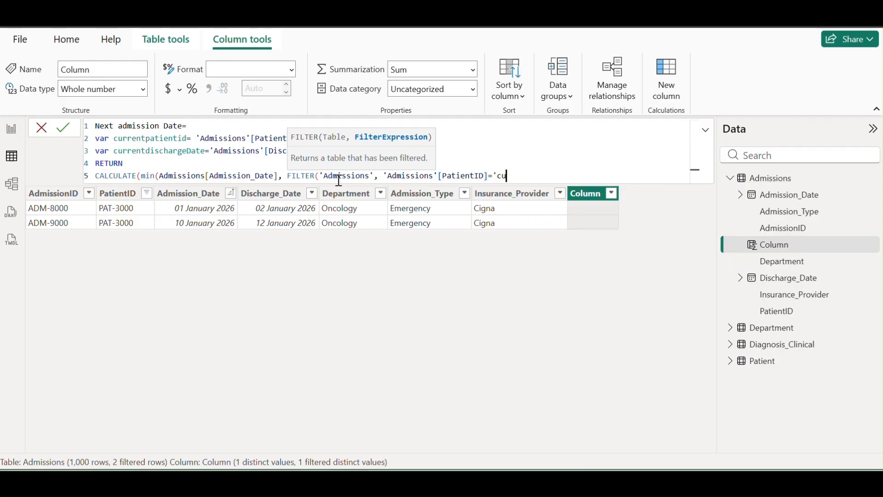
type("rre")
key("BackSpace")
key("BackSpace")
key("BackSpace")
key("BackSpace")
key("BackSpace")
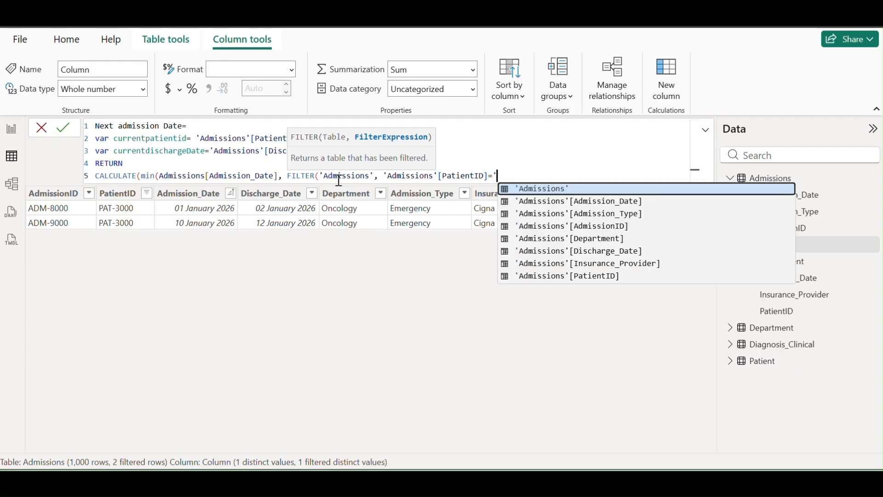
key("BackSpace")
type("cu")
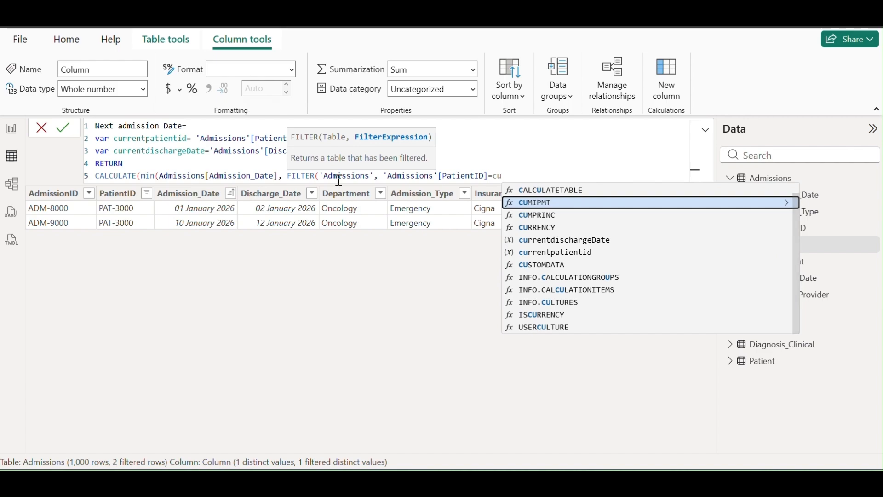
key("Down")
key("Down")
key("Down")
key("Down")
key("Tab")
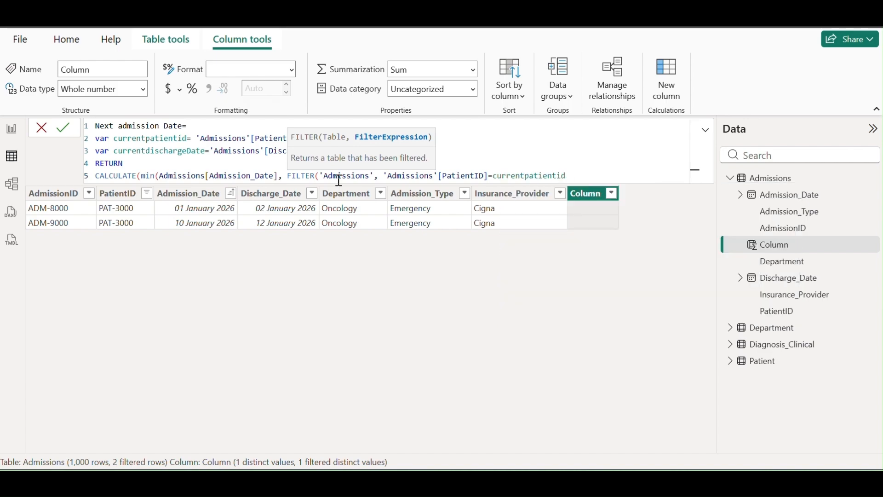
type("&&")
Also require Admission_Date to fall after currentdischargeDate, closing the FILTER
type("'ad")
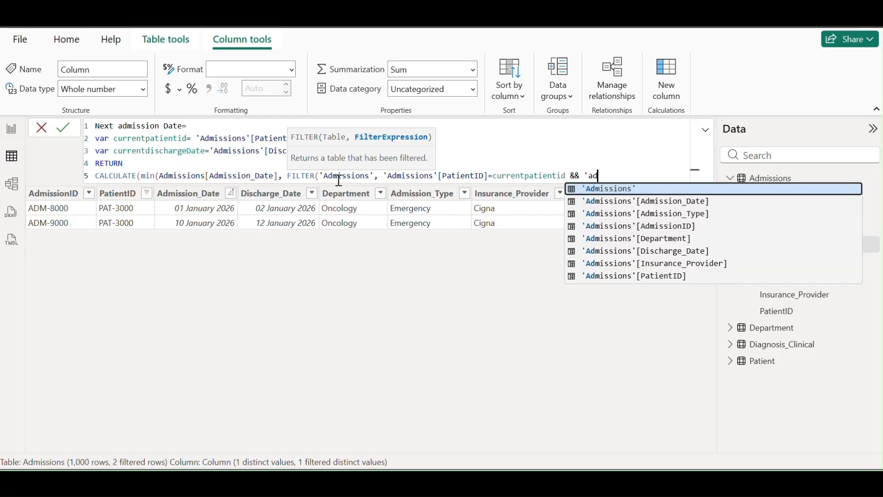
key("Down")
key("Up")
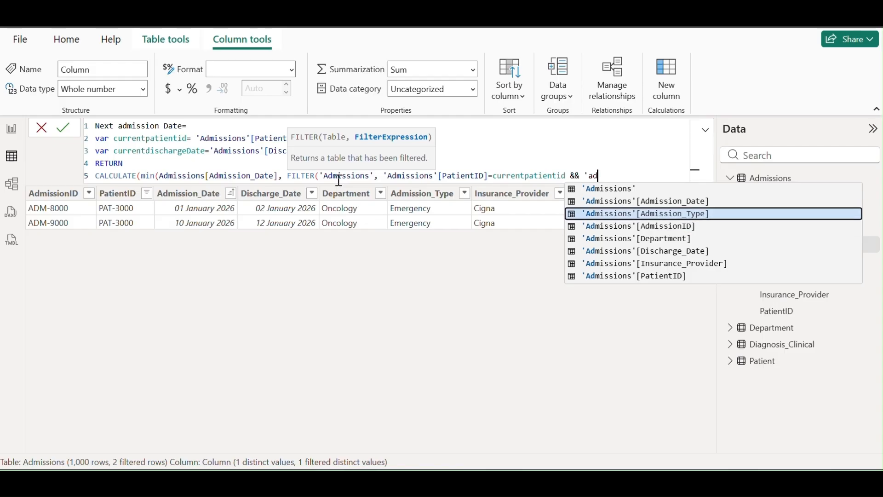
key("Up")
key("Tab")
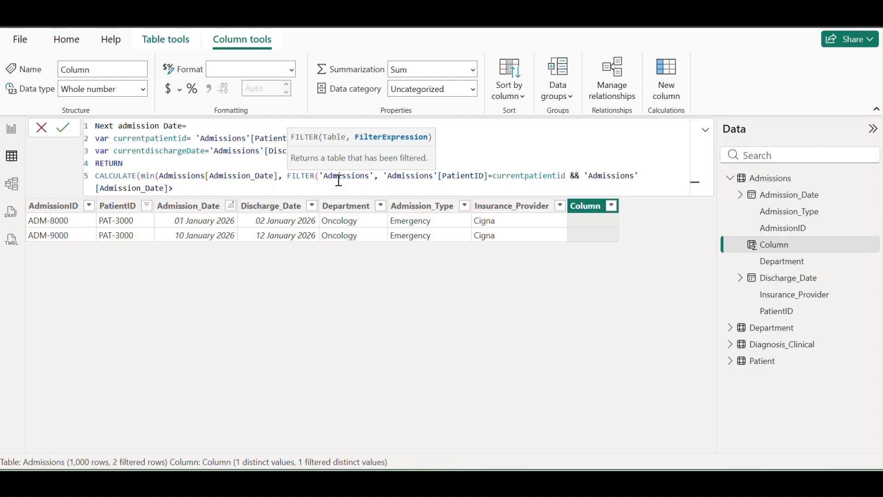
type("dis===")
key("BackSpace")
key("BackSpace")
key("BackSpace")
key("BackSpace")
key("BackSpace")
key("BackSpace")
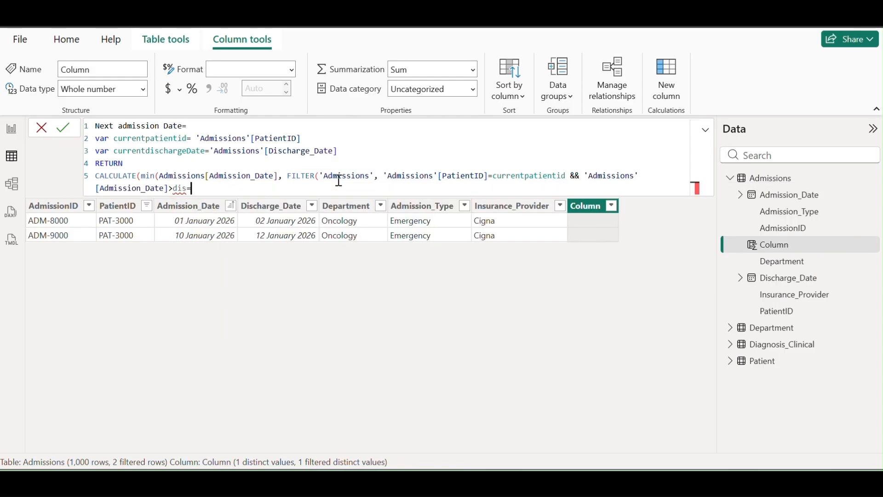
type("cu")
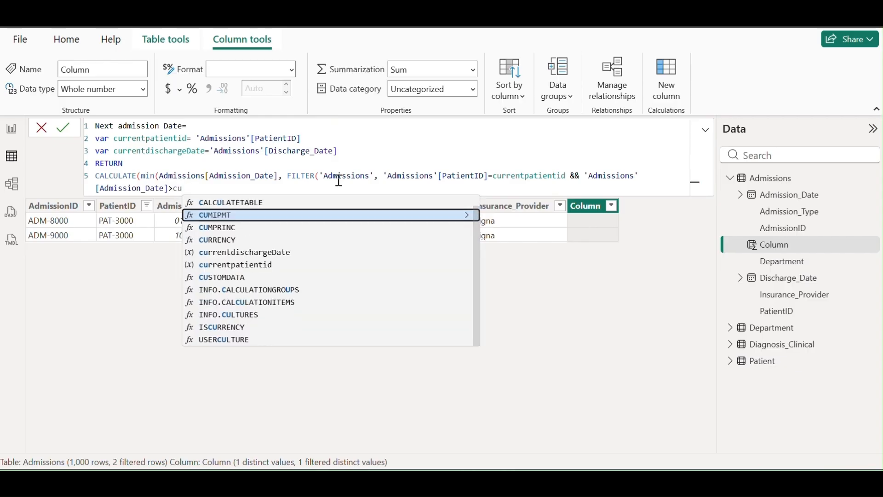
key("Down")
key("Down")
key("Down")
key("Tab")
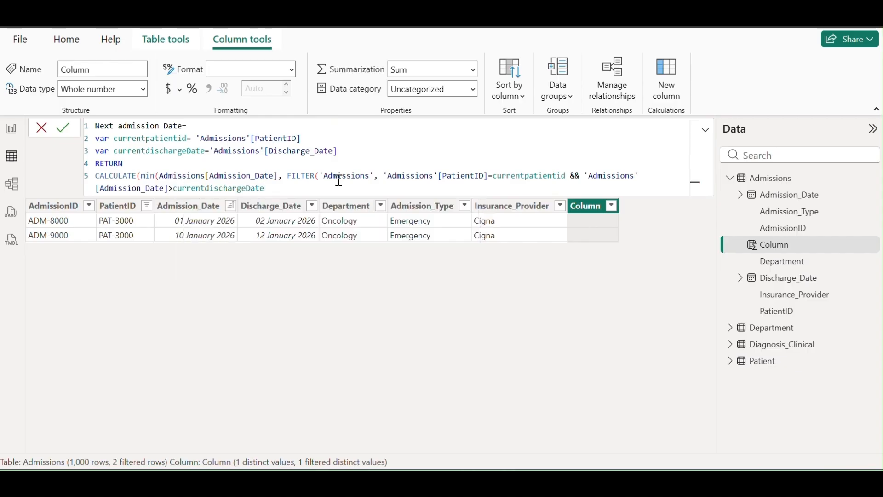
type(")")
Commit the Next admission Date column, correcting the closing parentheses until it is accepted
left_click(67, 133)
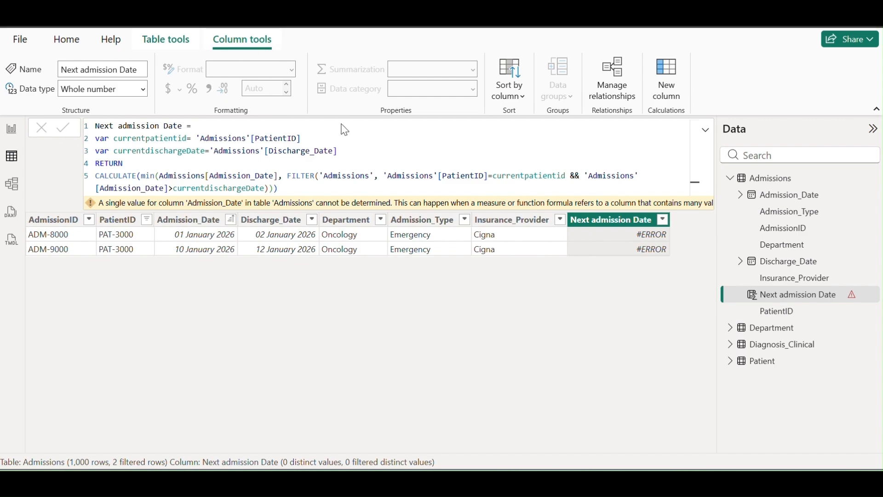
left_click(280, 176)
type(")")
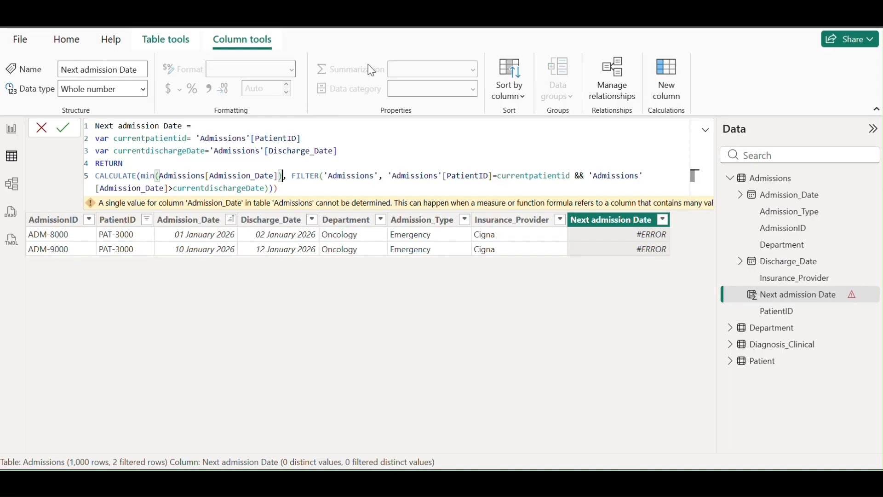
left_click(67, 135)
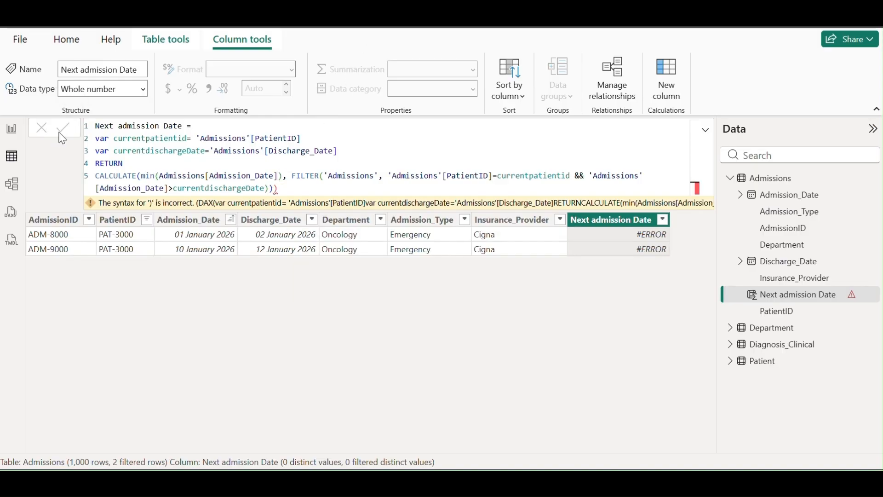
left_click(292, 188)
key("BackSpace")
left_click(68, 133)
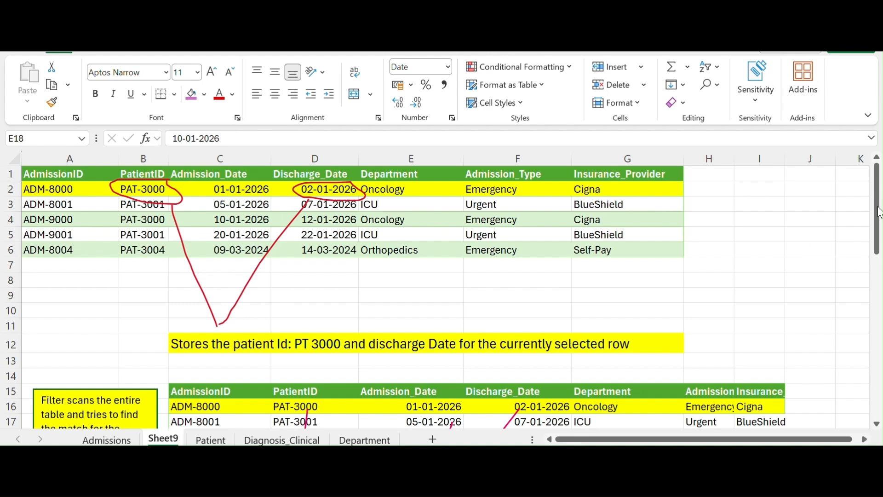
Walk through Sheet9's PAT-3000 example, selecting its first admission row and the 10-01-2026 date
left_click_drag(877, 235, 877, 288)
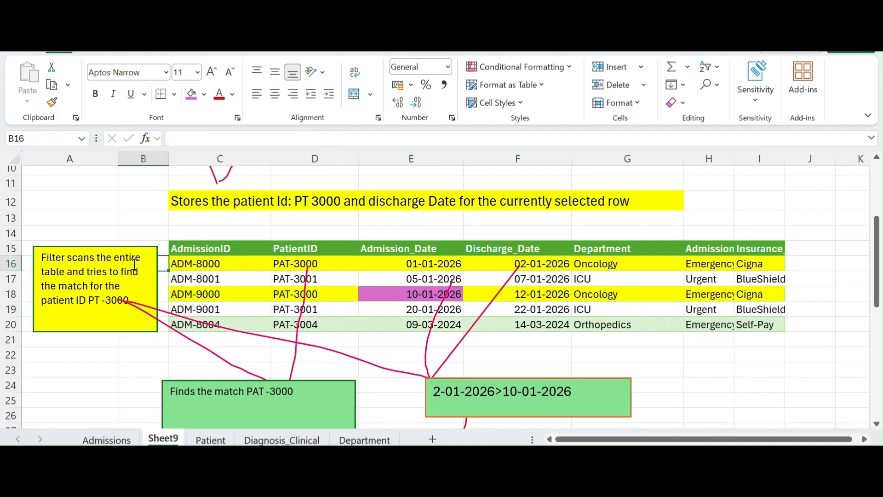
left_click(18, 264)
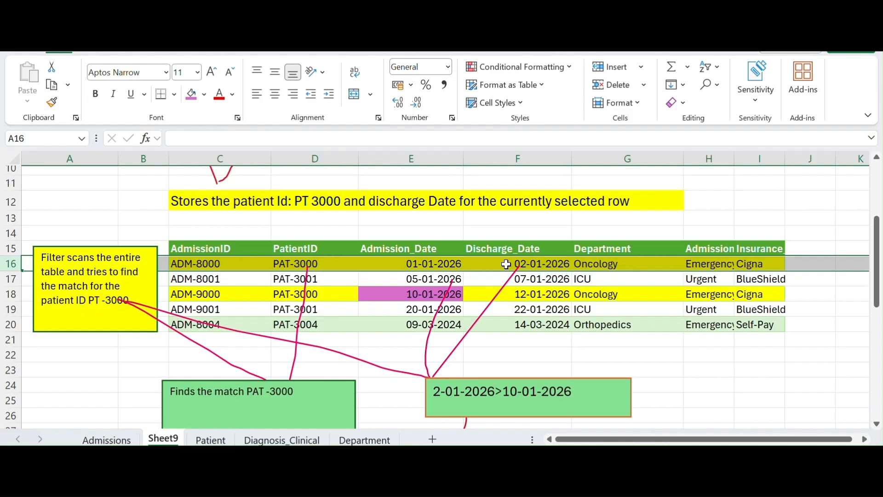
left_click(405, 297)
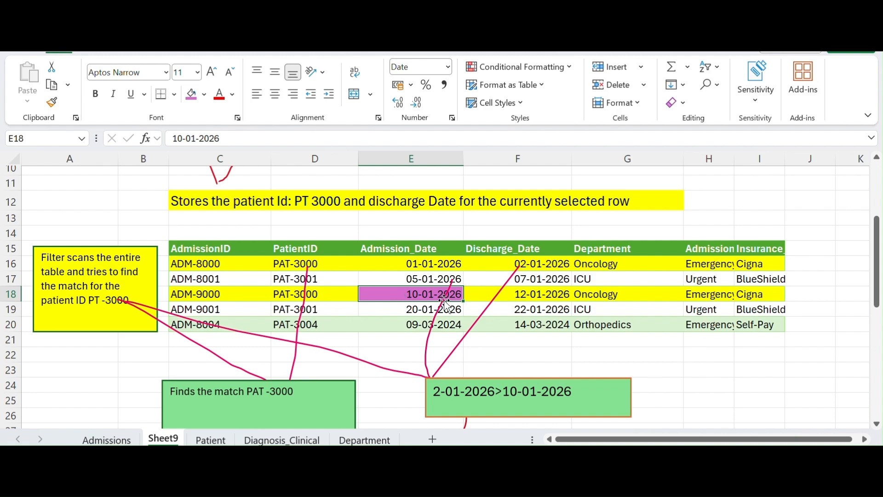
Scroll Sheet9 to the final note concluding the next admission date is 10-01-2026
left_click_drag(879, 231, 879, 303)
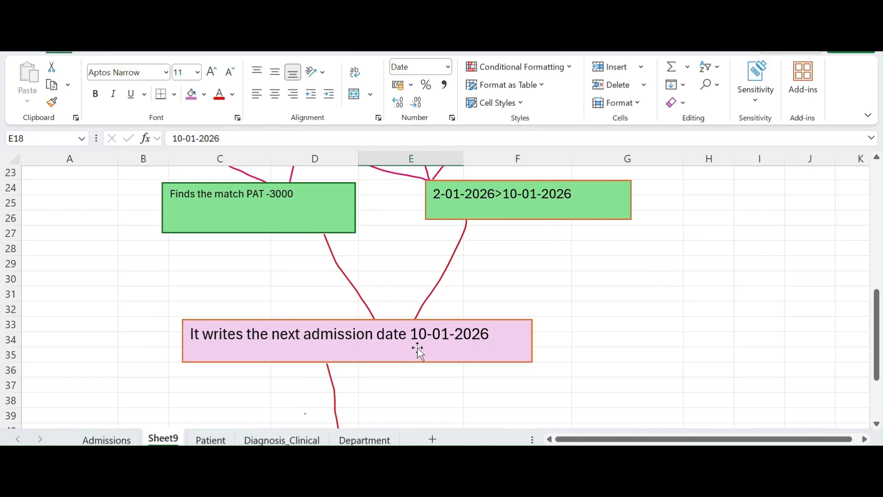
left_click_drag(878, 306, 881, 363)
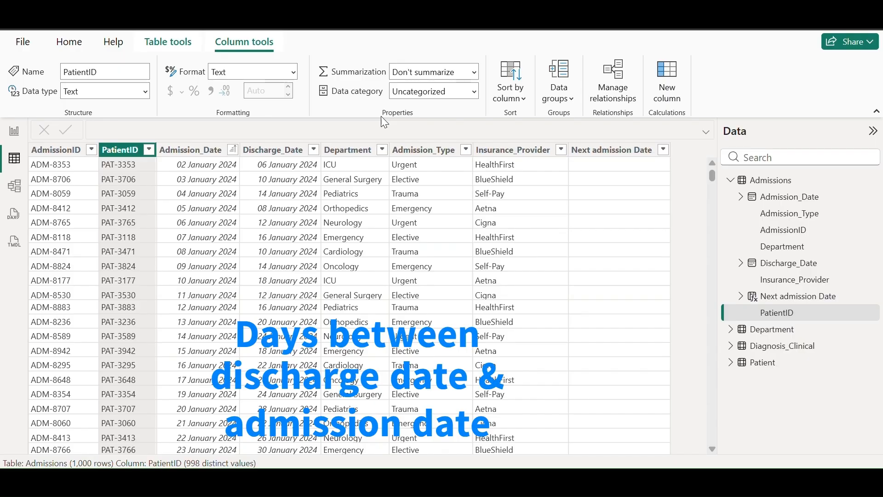
Start a new Admissions column named Days between built on DATEDIFF
right_click(775, 183)
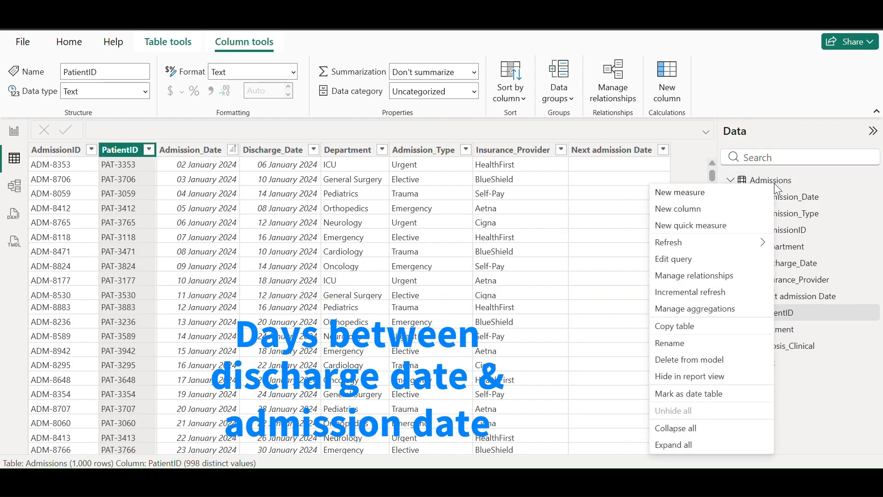
left_click(694, 212)
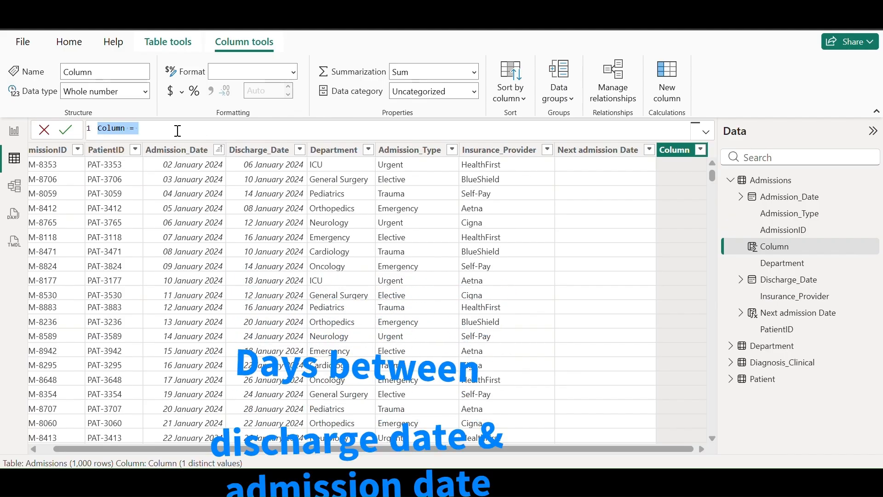
key("BackSpace")
type("Days b")
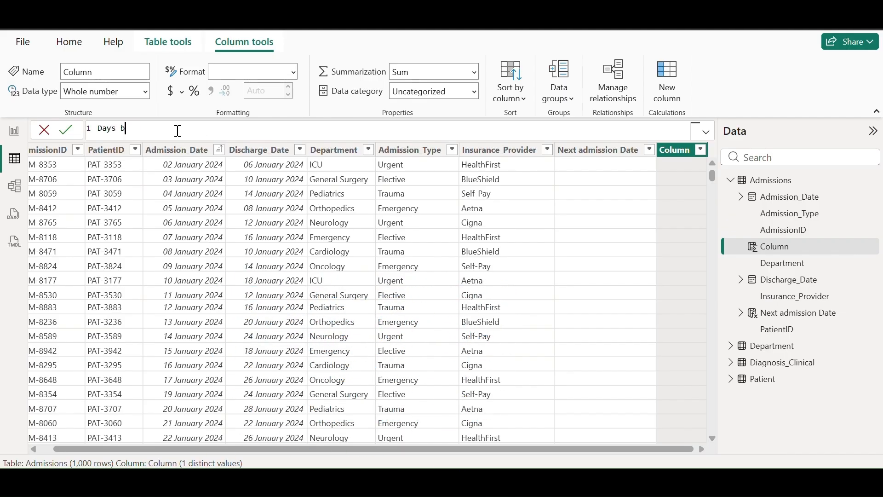
type("etween=da")
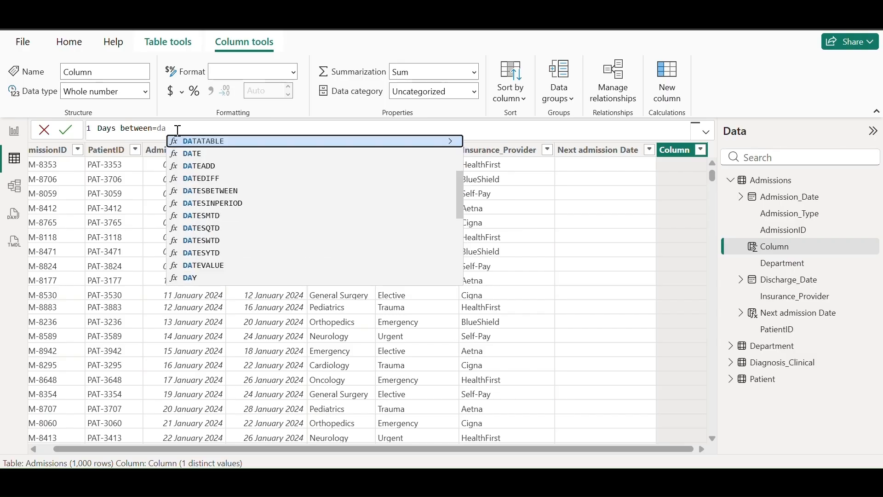
key("Down")
key("Down")
key("Down")
key("Tab")
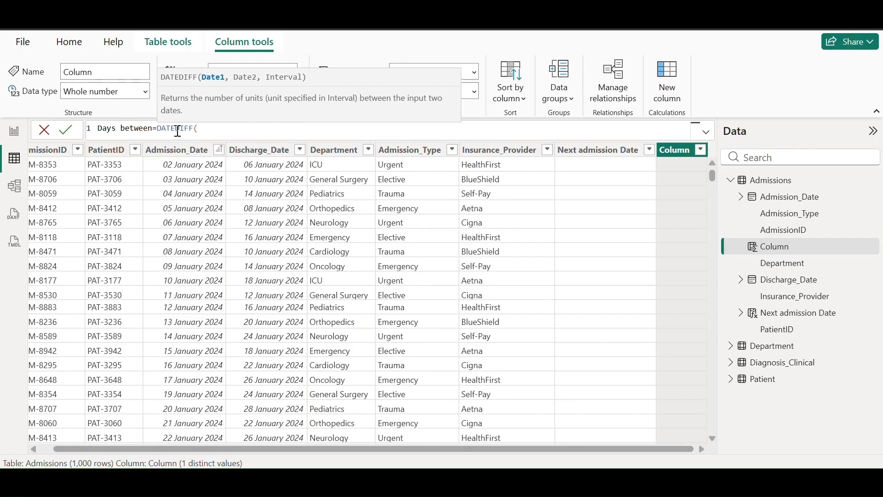
Complete DATEDIFF from Discharge_Date to Next admission Date in DAY units and commit it
type("'ad")
key("Down")
key("Down")
key("Down")
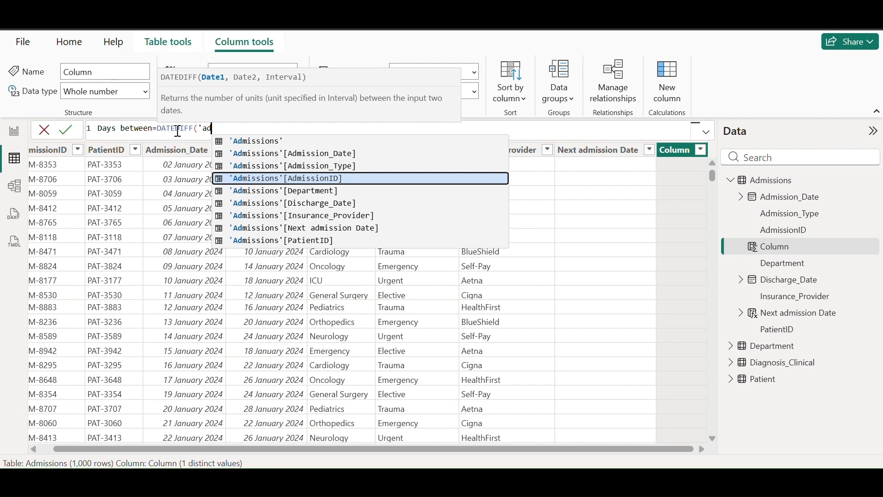
key("Down")
key("Down")
key("Tab")
type(", ")
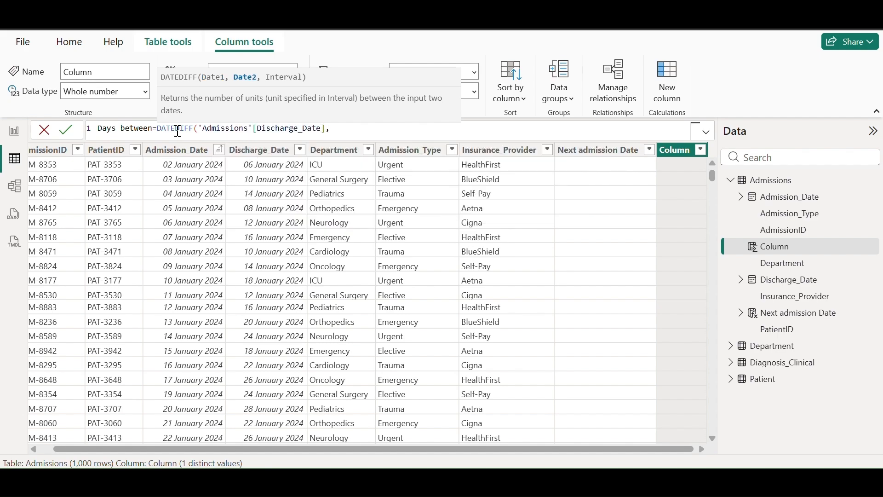
type("'ad")
key("Down")
key("Down")
key("Down")
key("Down")
key("Down")
key("Down")
key("Down")
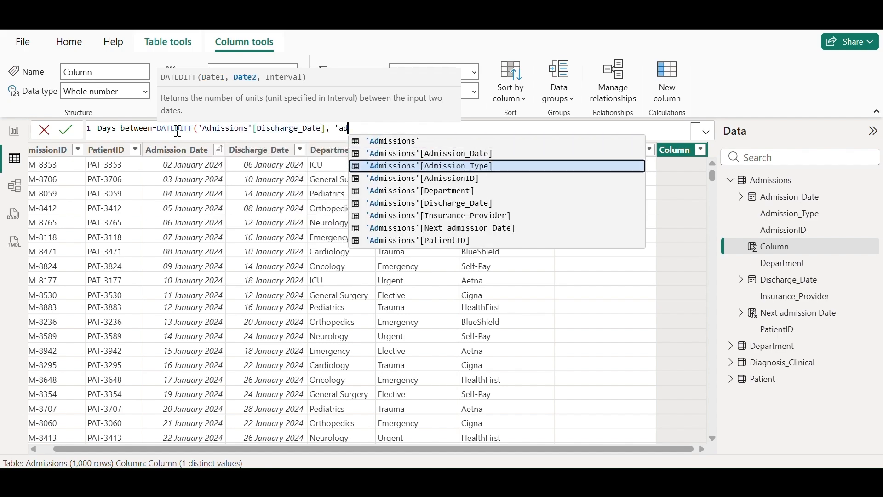
key("Tab")
type(",")
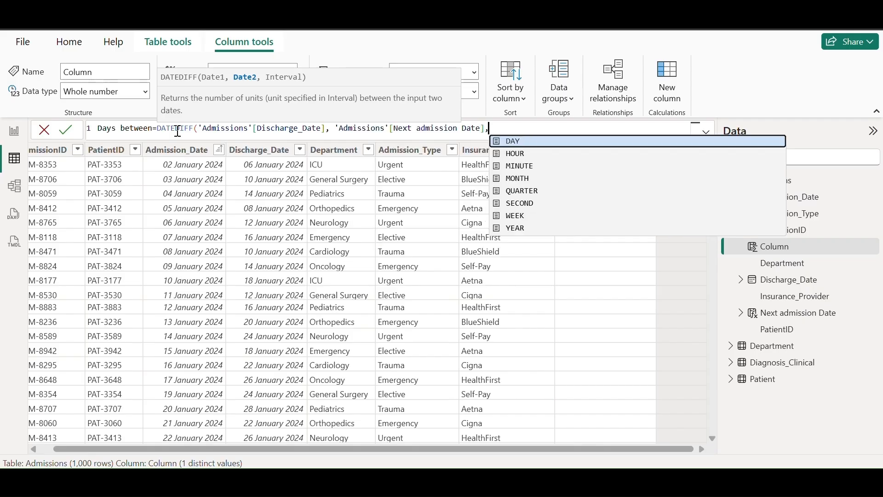
key("Tab")
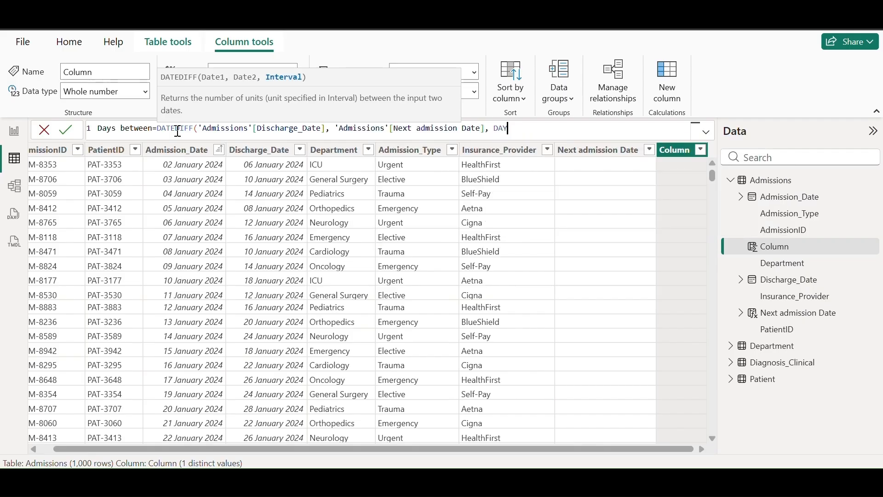
type(")")
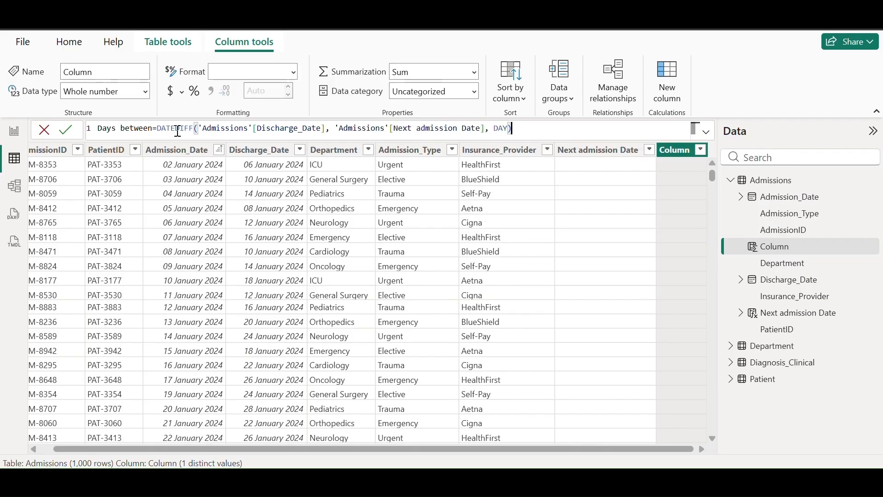
left_click(65, 130)
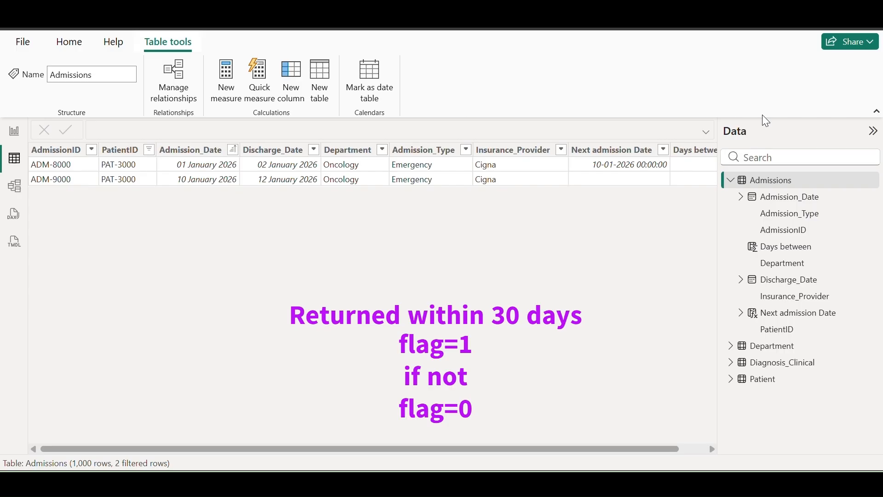
Paste the IF(NOT(ISBLANK(...)) && [Days between]<=30,1,0) formula into a new column, correcting the Days between reference
right_click(779, 183)
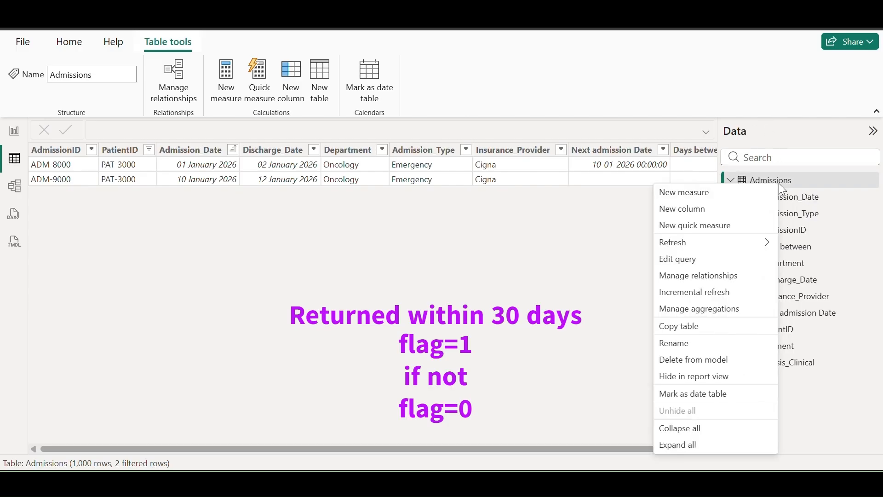
left_click(691, 209)
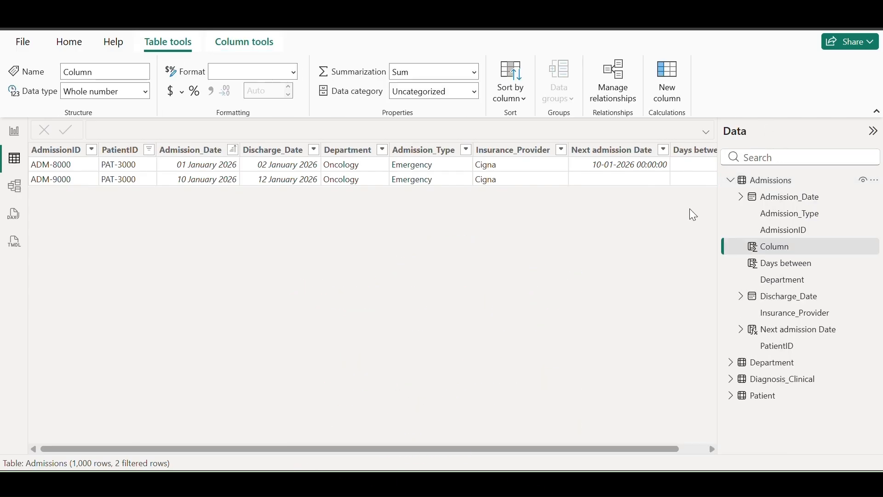
key("BackSpace")
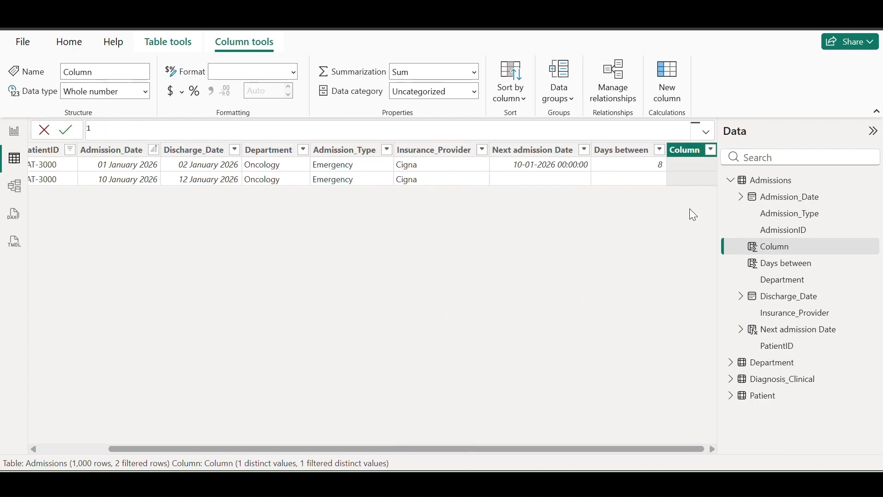
type("New Admission Flag = IF(NOT(ISBLANK('Admissions'[Next Admission Date]) && 'Admissions'[Date Between]<=30),1,0)")
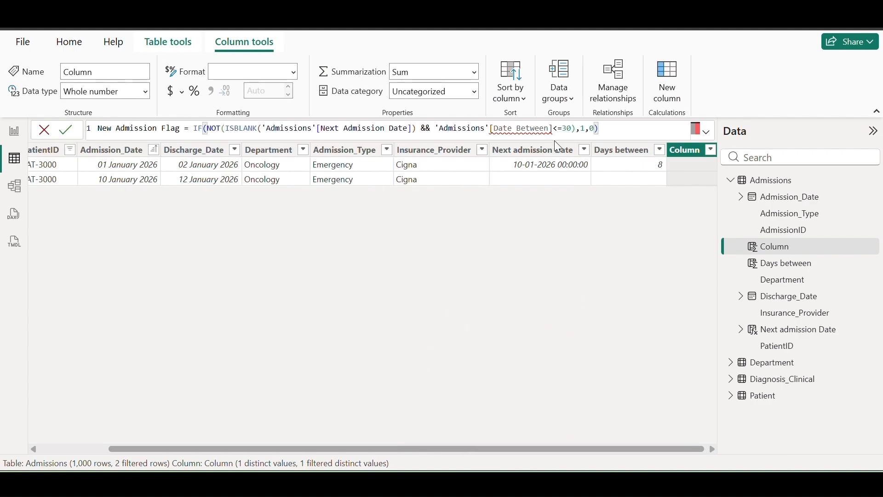
left_click(514, 128)
key("BackSpace")
key("BackSpace")
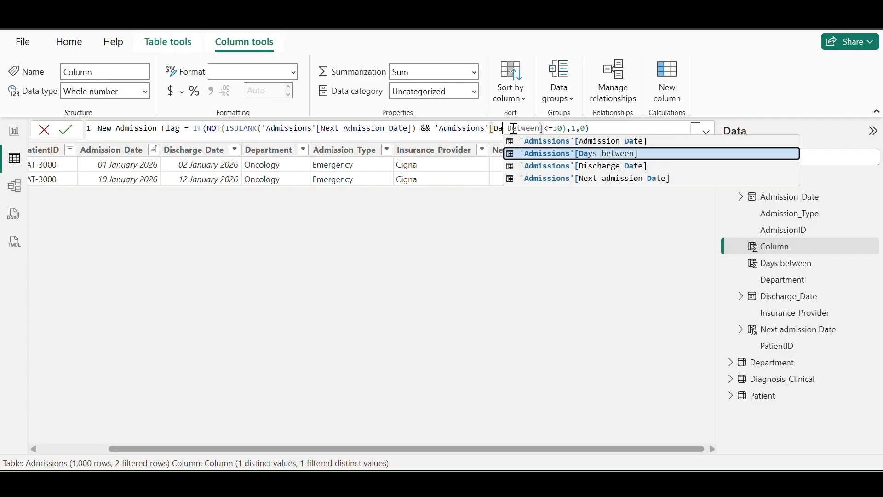
type("ys")
left_click(615, 128)
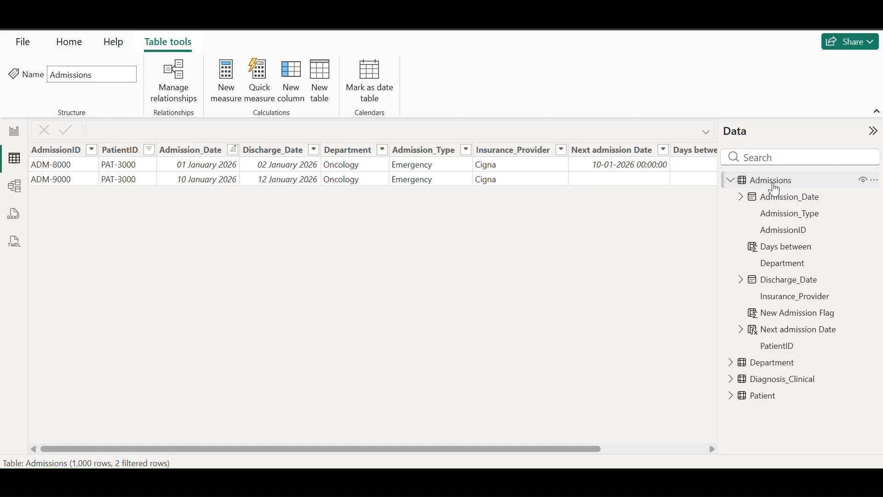
Start a Readmission Rate % measure with SUM of New Admission Flag as the numerator
right_click(773, 183)
left_click(732, 201)
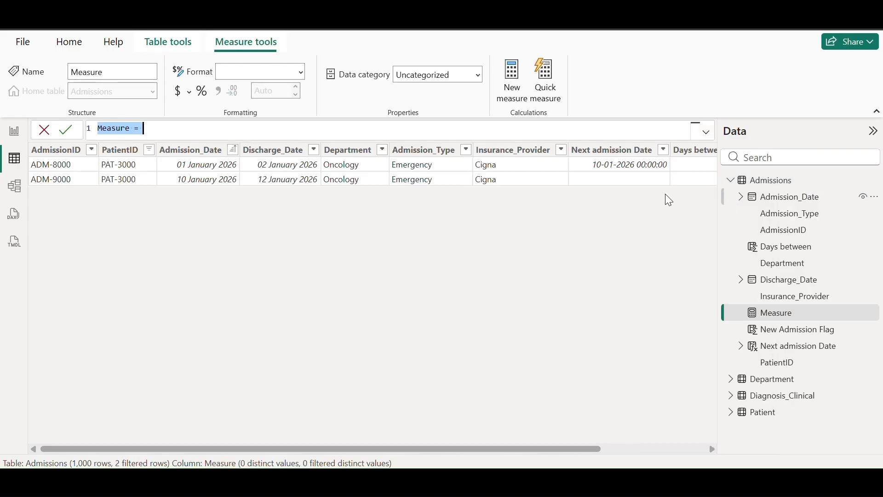
key("BackSpace")
type("Readm")
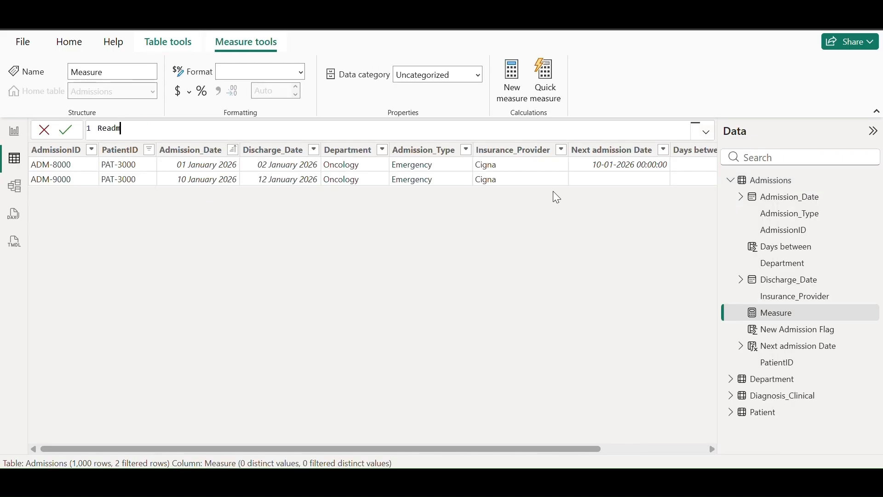
type("ission Rate %=")
key("shift+Return")
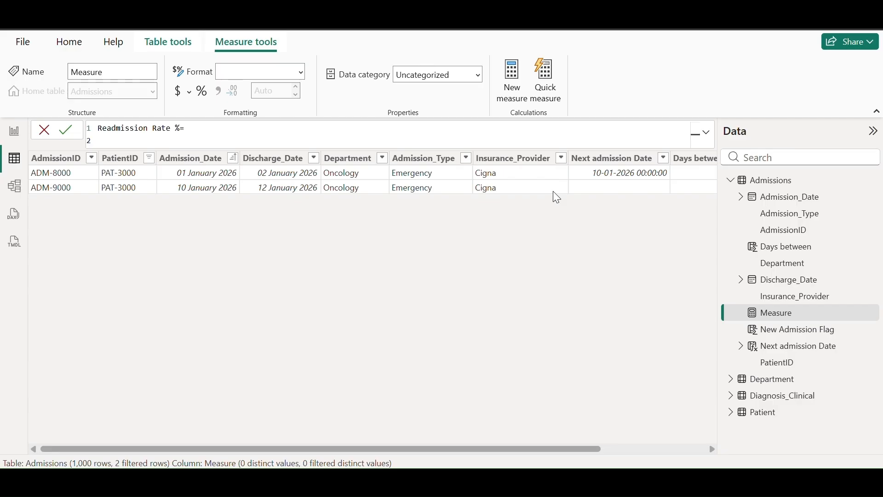
type("sum")
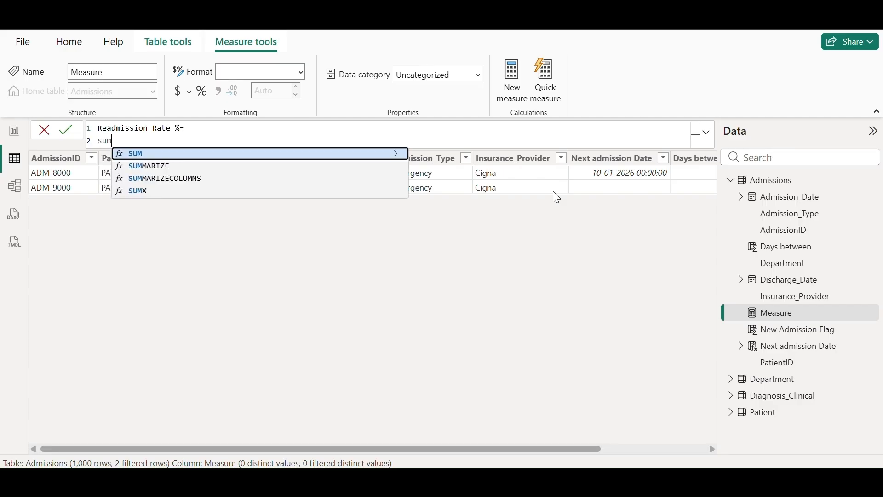
key("Tab")
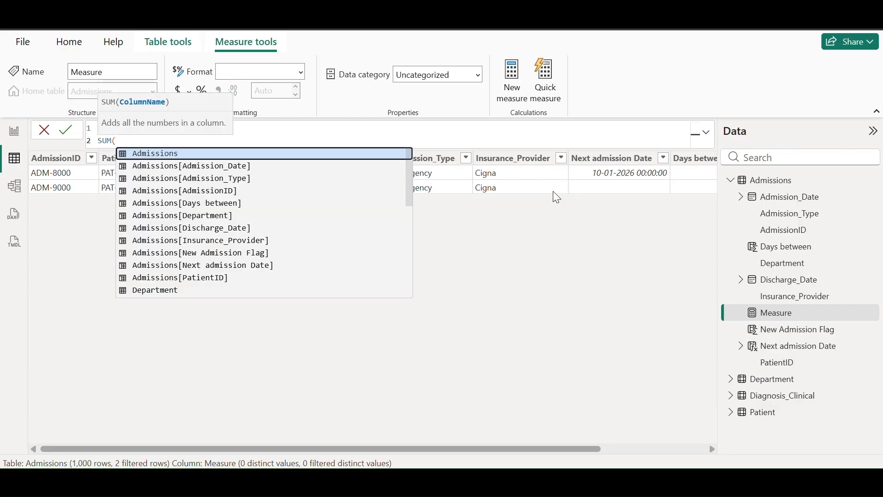
type("'ad")
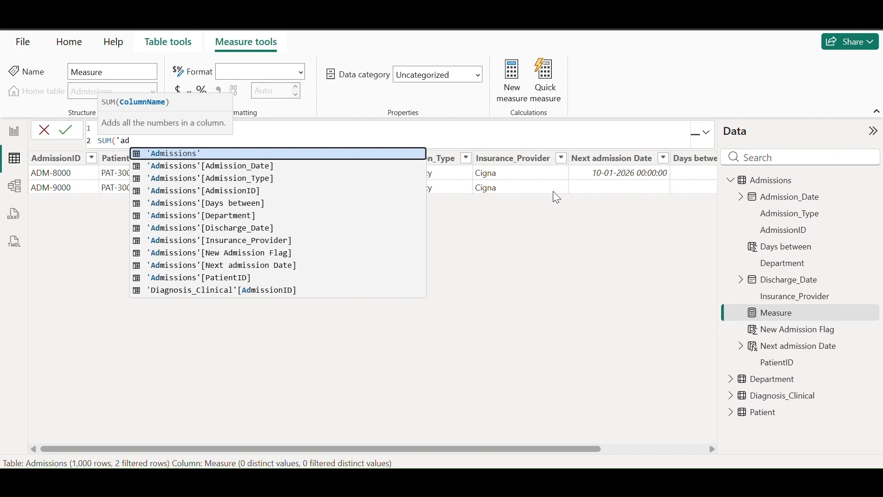
key("Down")
key("Down")
key("Down")
key("Down")
key("Down")
key("Down")
key("Down")
key("Down")
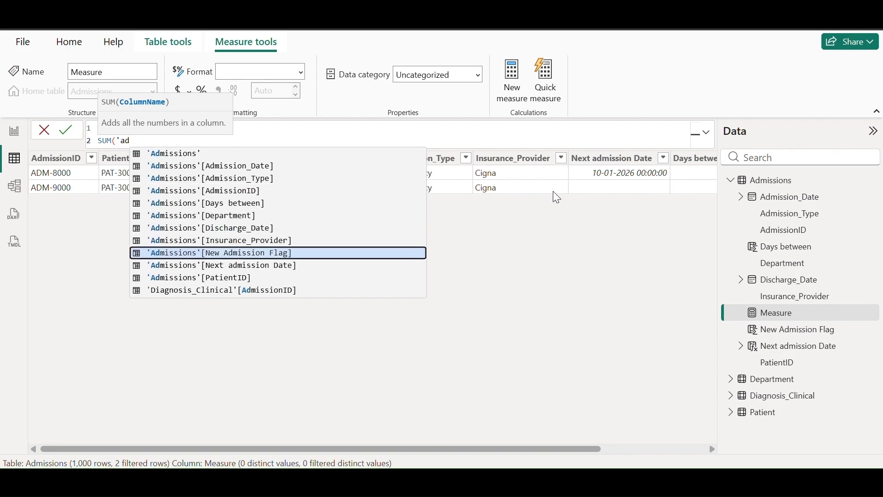
key("Tab")
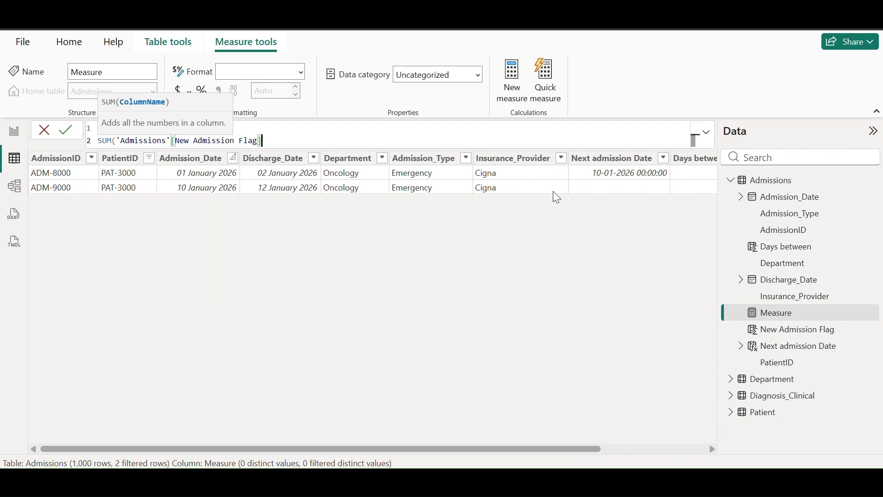
type("),")
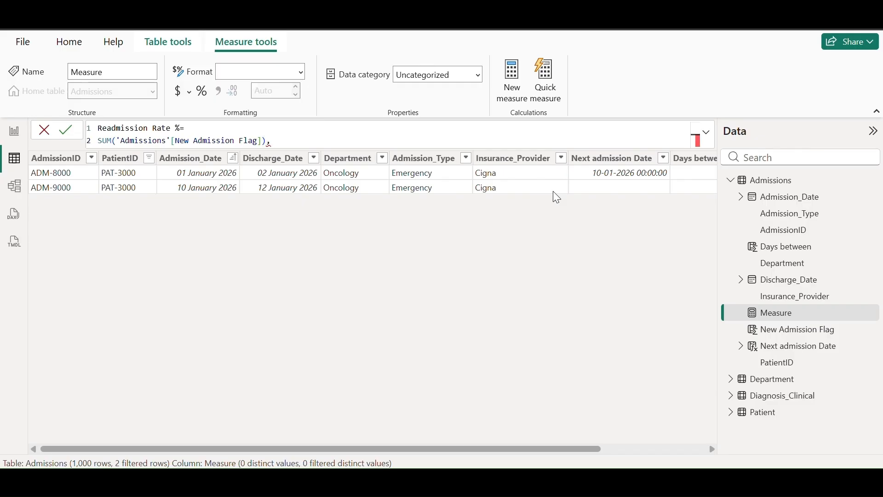
Wrap it in DIVIDE with CALCULATE(COUNT(Admissions[AdmissionID])) as the denominator
left_click(200, 129)
type("DIVIDE(")
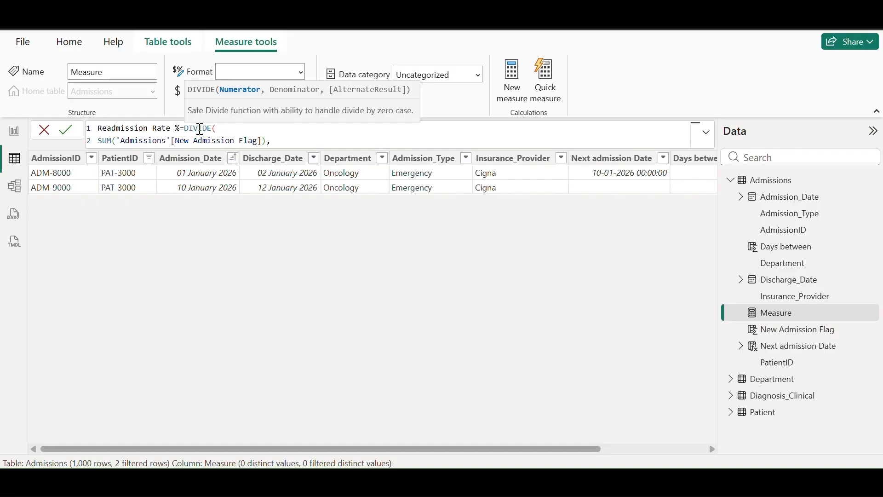
left_click(282, 140)
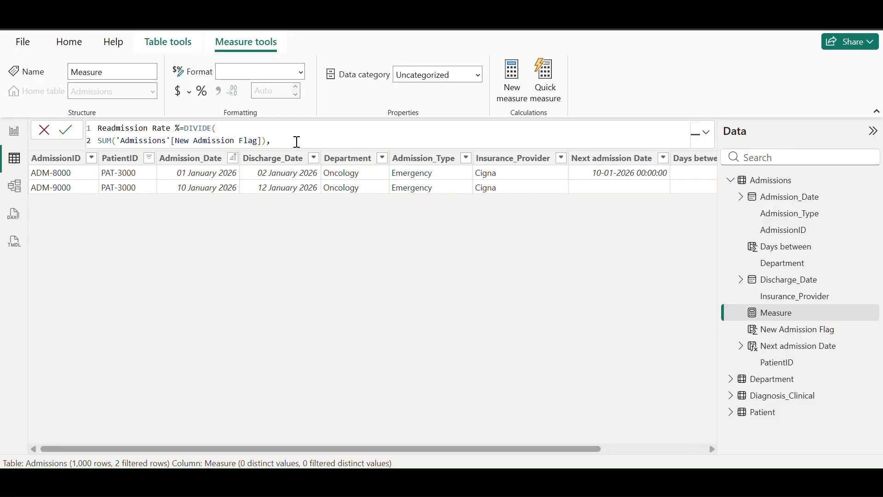
type("c")
key("Tab")
type("c")
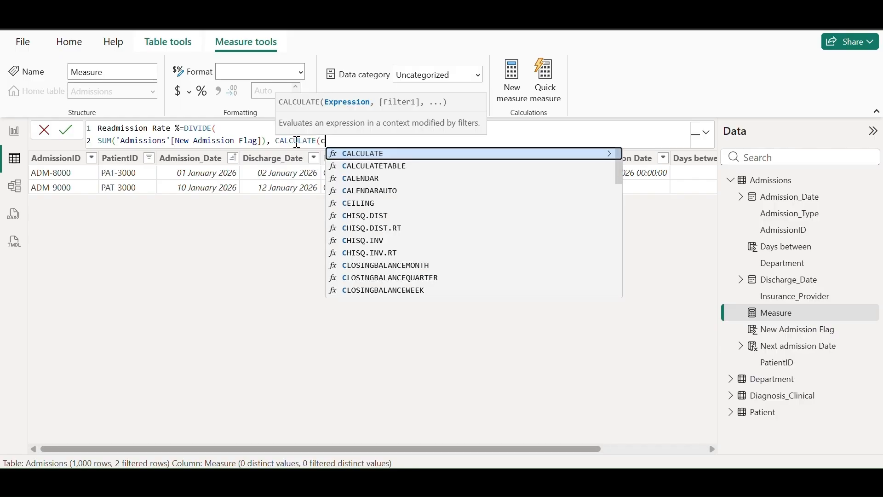
type("ount")
key("Tab")
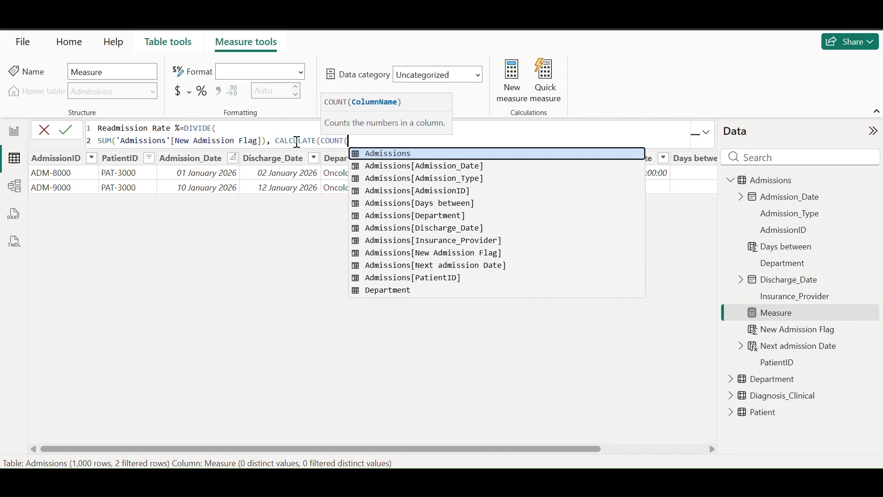
key("Down")
key("Down")
key("Down")
key("Tab")
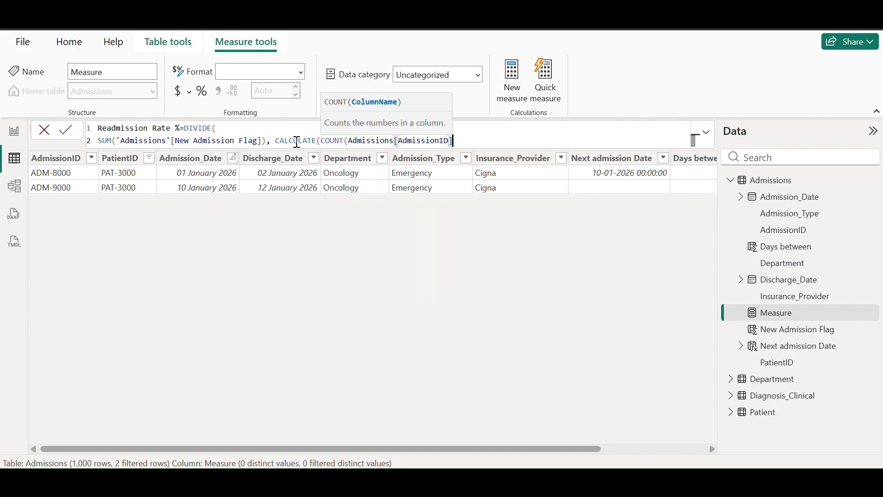
Add FILTER(Admissions, NOT(ISBLANK(Discharge_Date))) to the count and commit the measure
type("), fil")
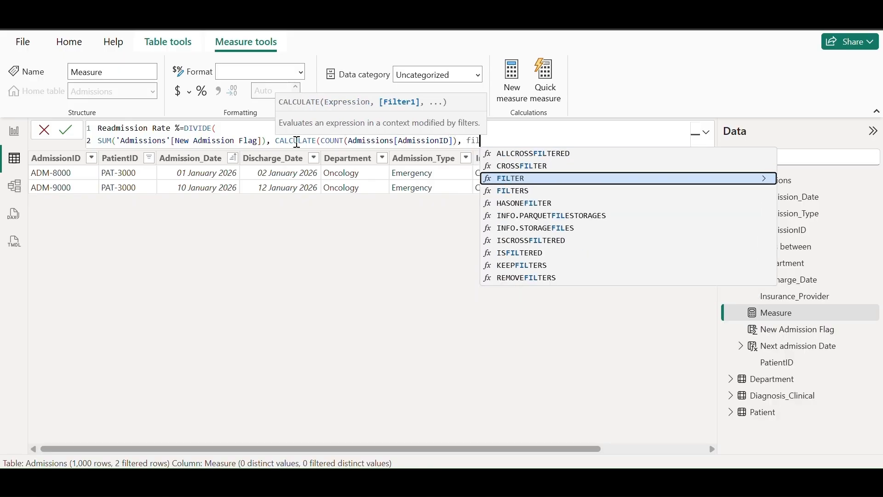
key("Tab")
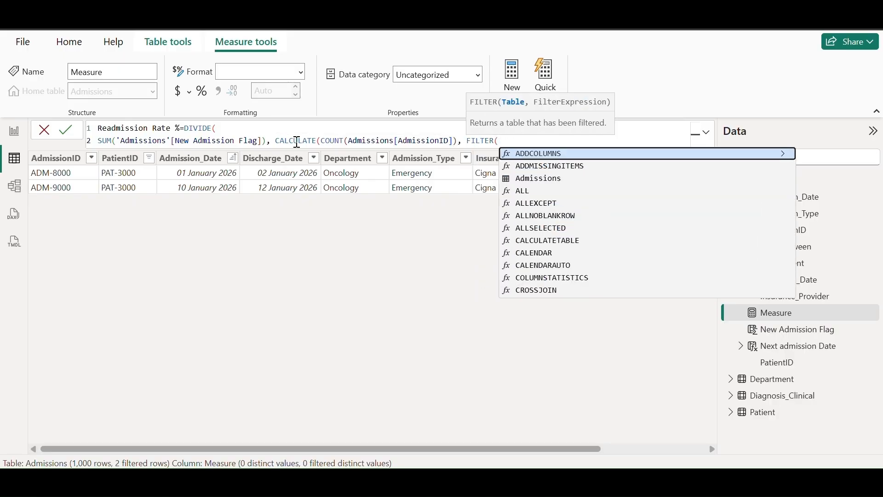
type("adm")
key("Tab")
type(", ")
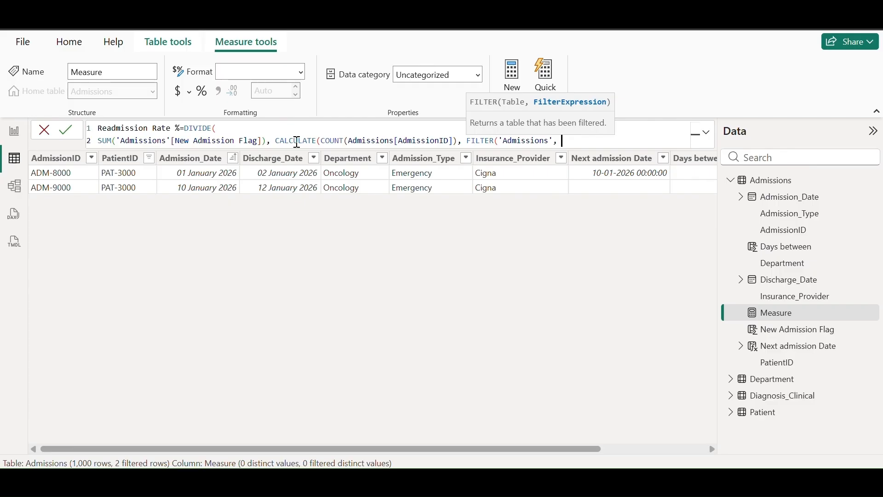
type("'ad")
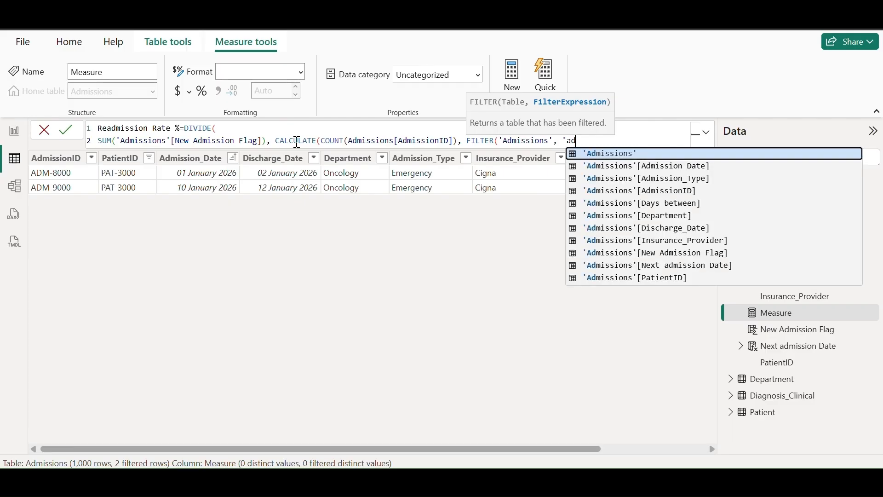
key("Down")
key("Down")
key("Down")
key("Down")
key("Down")
key("Down")
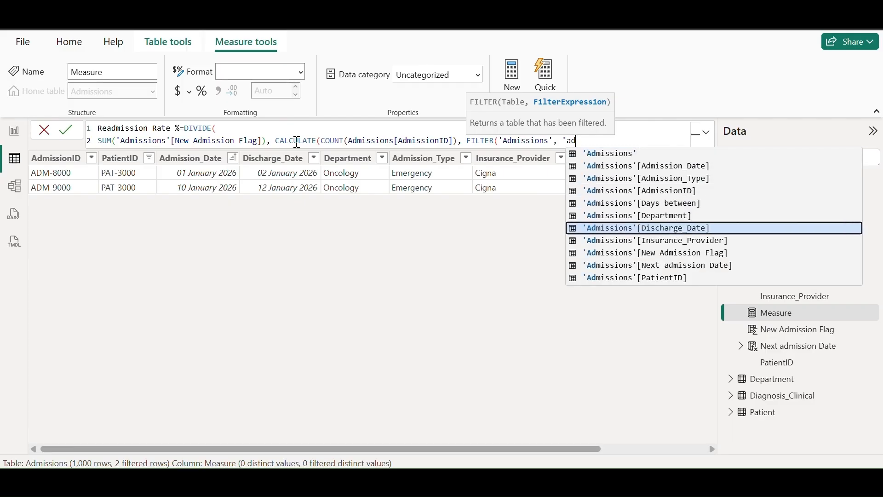
key("Tab")
left_click(566, 144)
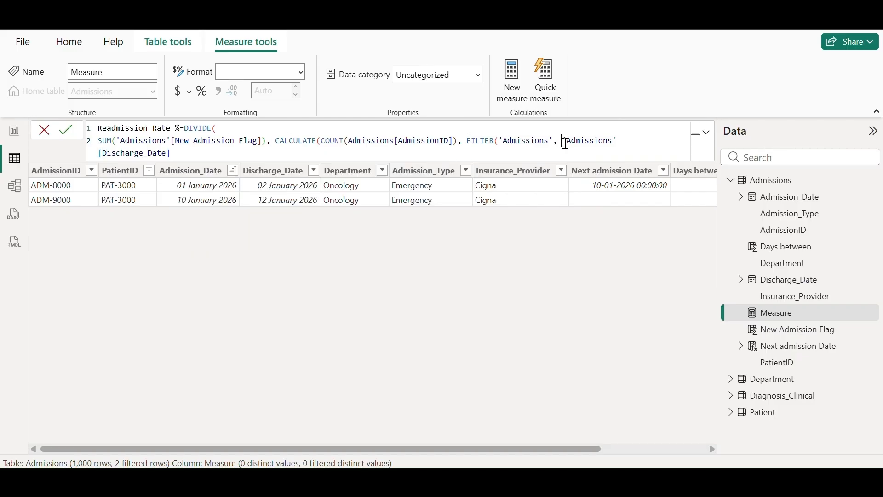
type("not(is")
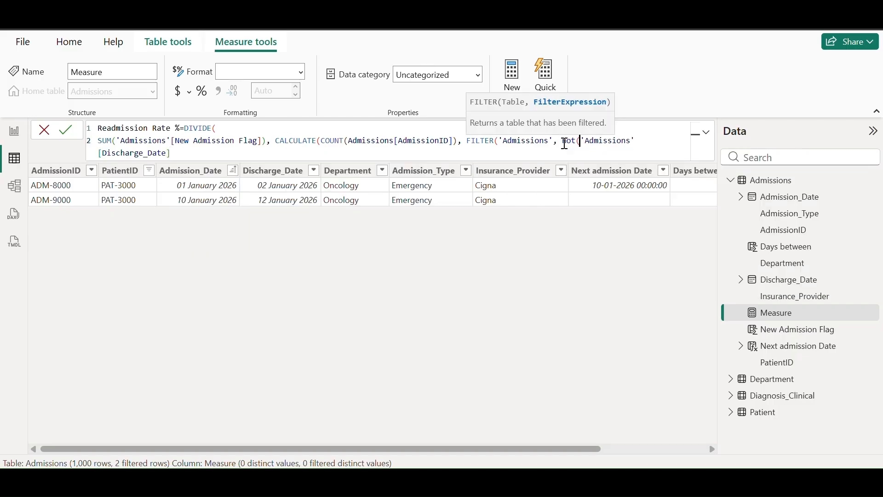
type("blank(")
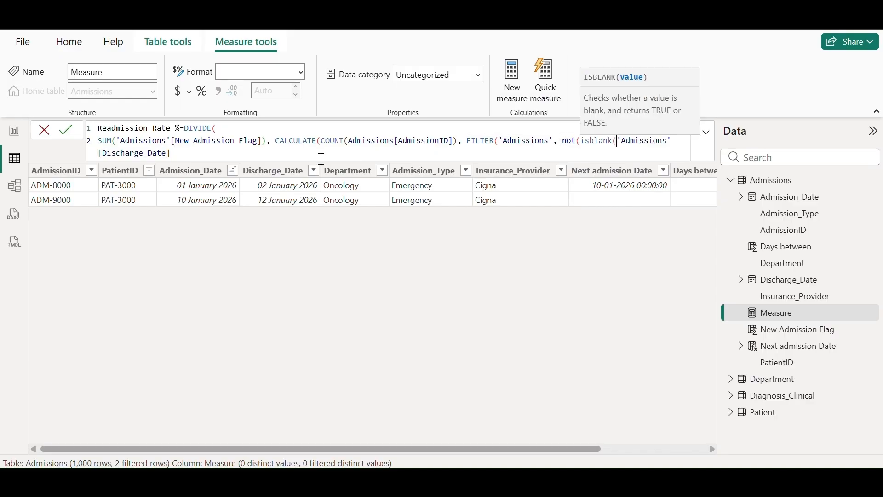
left_click(213, 156)
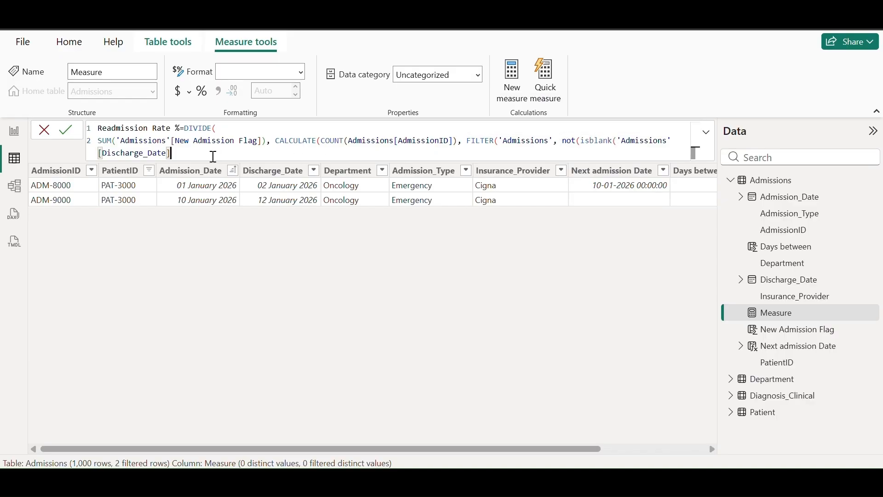
type("))")
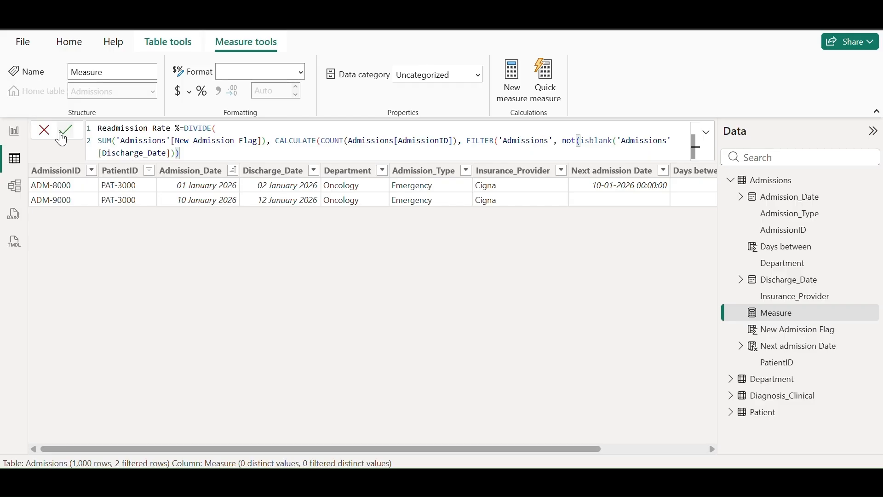
left_click(65, 133)
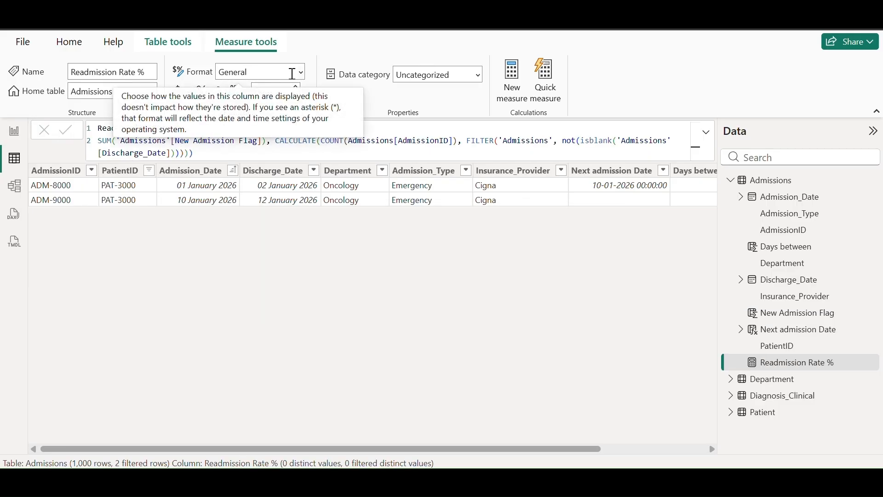
Choose a number format for Readmission Rate % from the Format dropdown
left_click(299, 72)
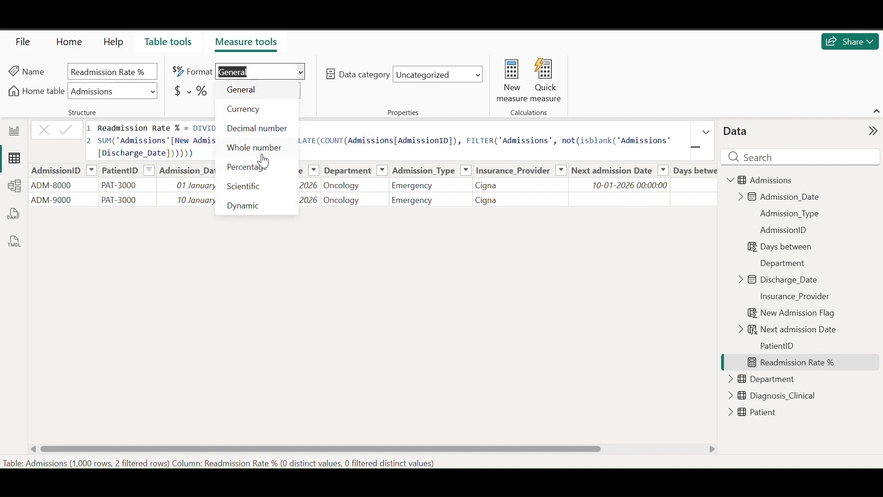
key("Escape")
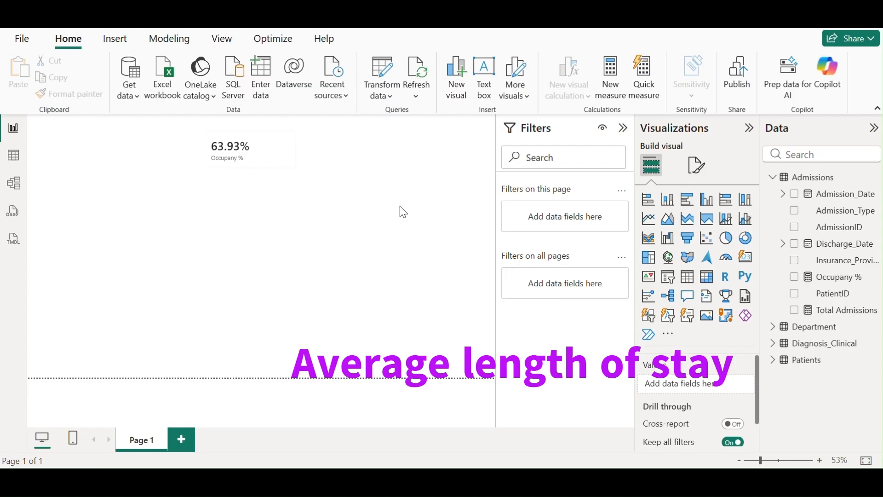
Start an Average lenght of stay measure using AVERAGEX over the Admissions table
left_click(14, 158)
right_click(776, 182)
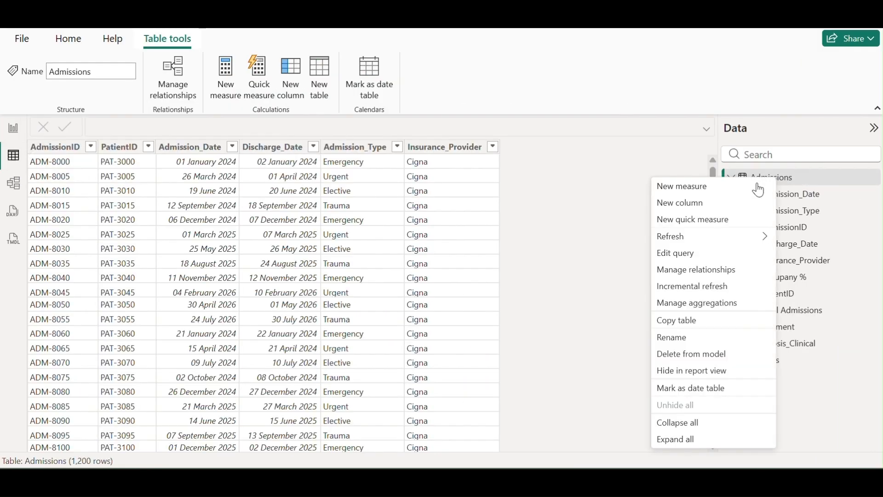
left_click(686, 186)
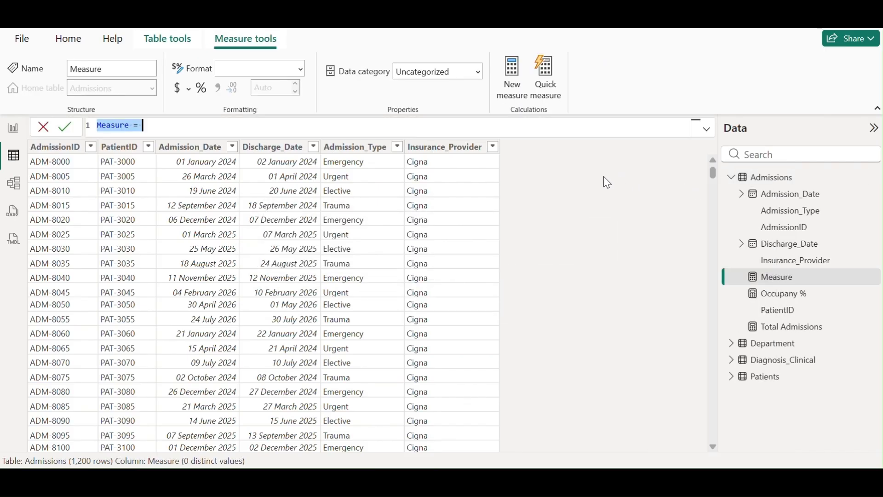
key("BackSpace")
type("Aver")
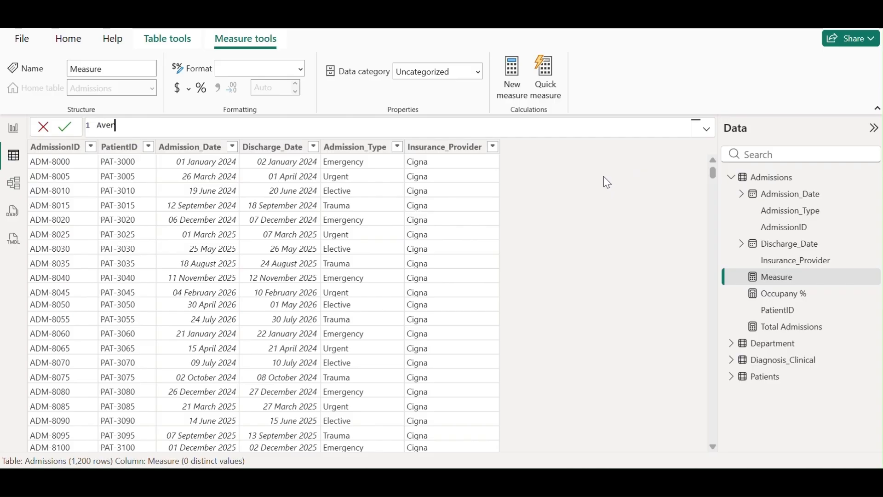
type("age lenght of stay=ave")
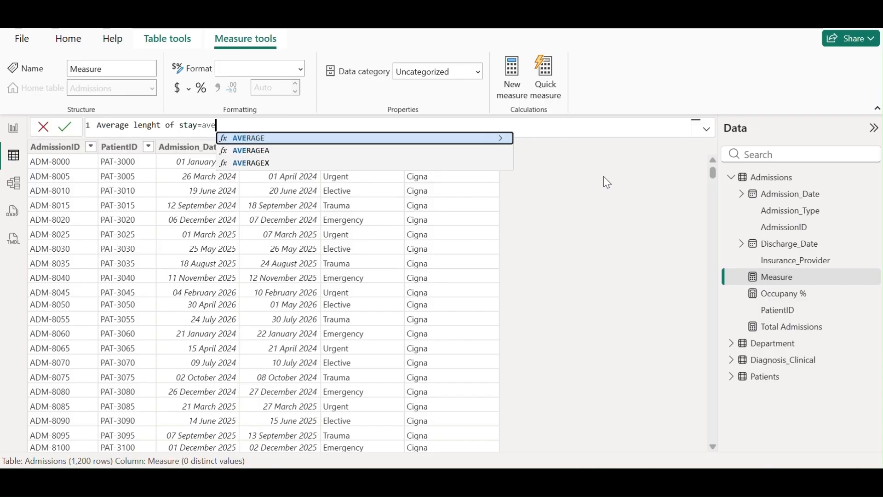
key("Down")
key("Down")
key("Tab")
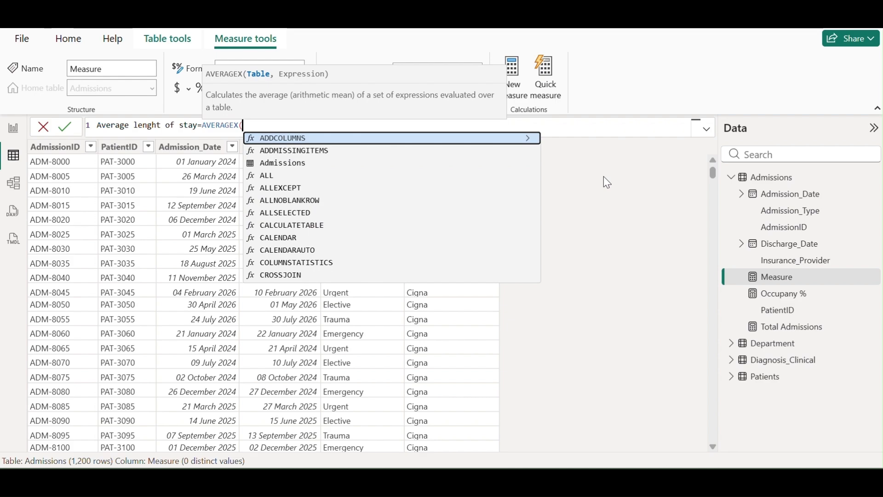
type("'")
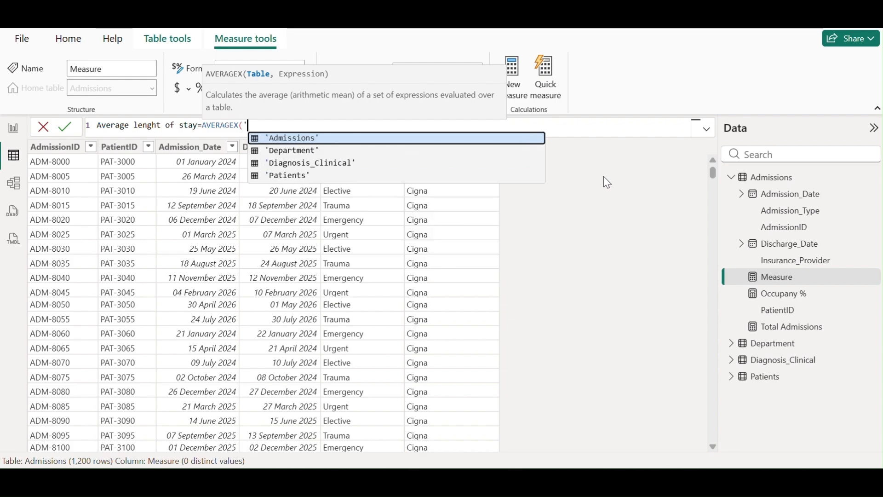
key("Tab")
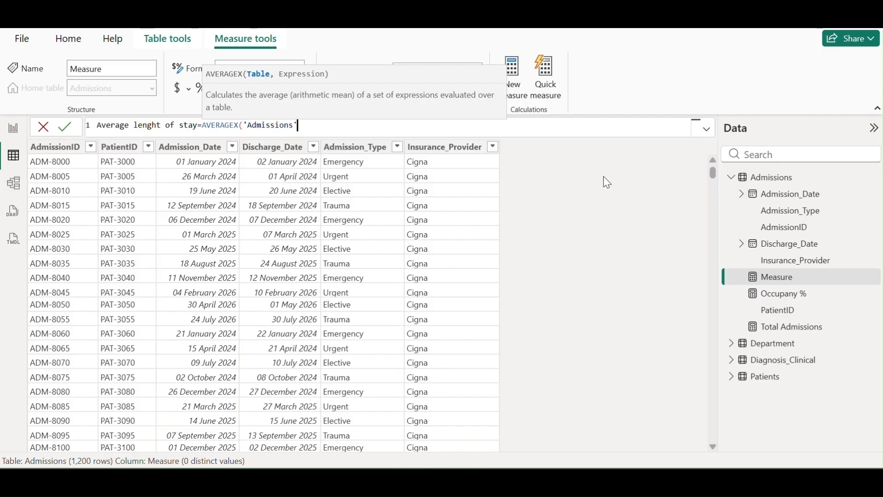
type(",")
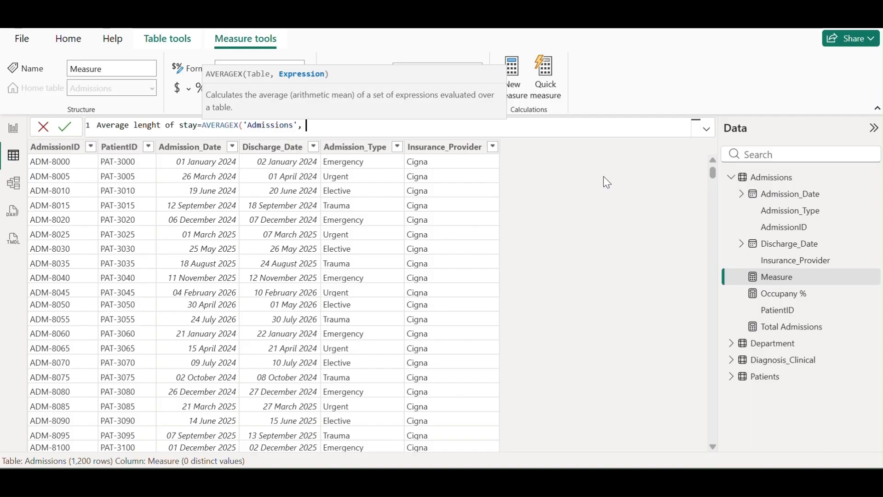
Average DATEDIFF from Admission_Date to Discharge_Date in DAY units, then commit the measure
type("date")
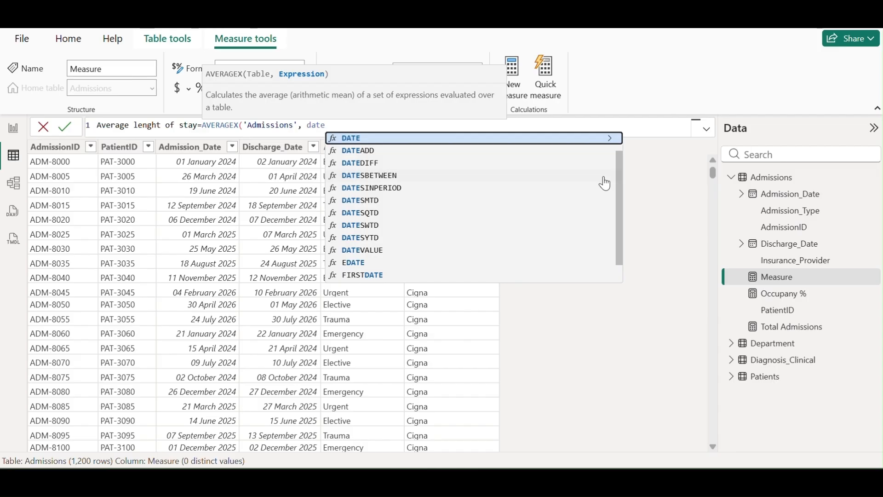
key("Down")
key("Down")
key("Tab")
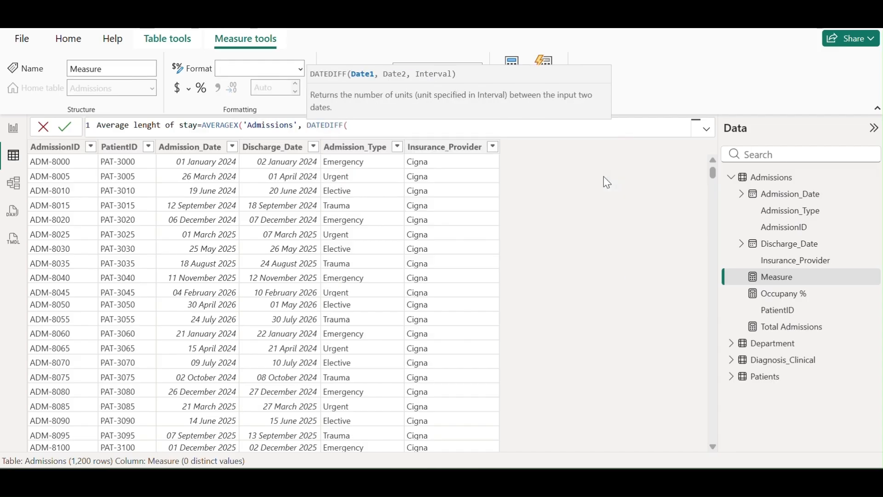
type("'")
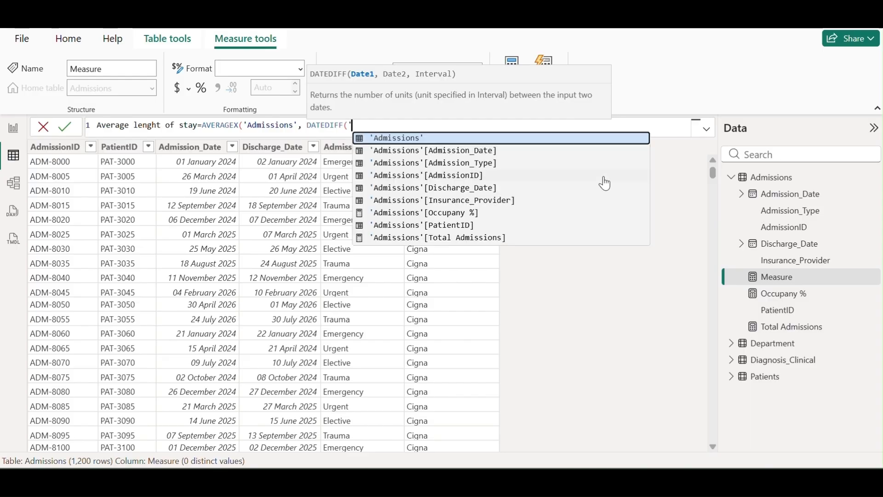
key("Down")
key("Down")
key("Up")
key("Tab")
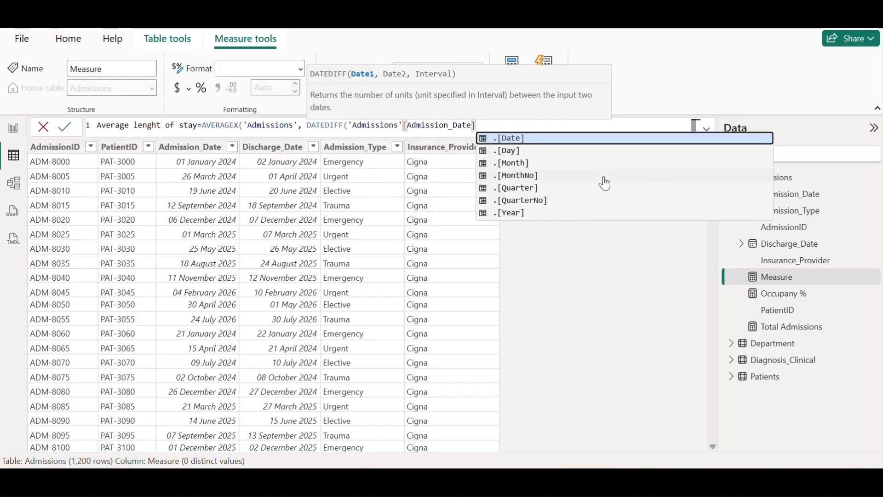
type(", 'ad")
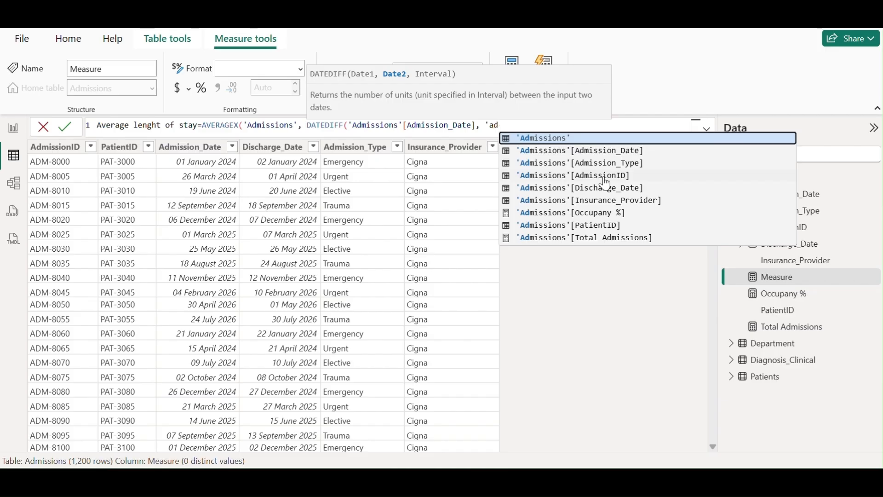
key("Down")
key("Down")
key("Down")
key("Down")
key("Tab")
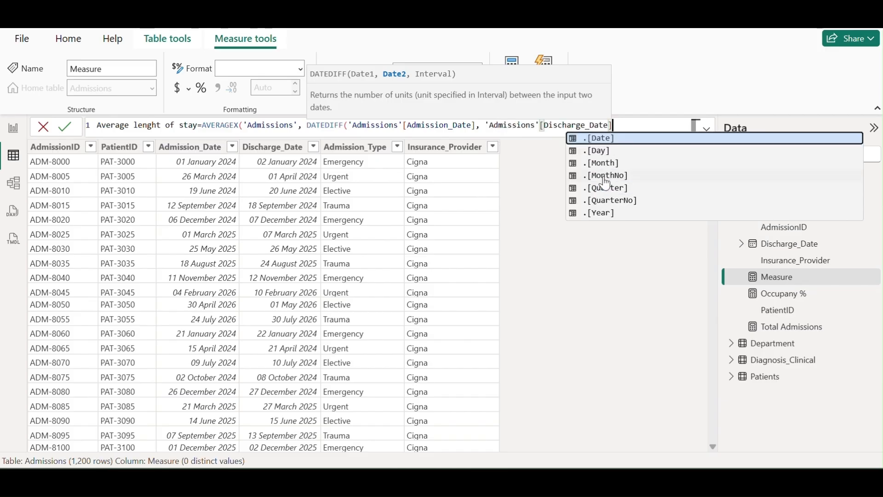
type(",")
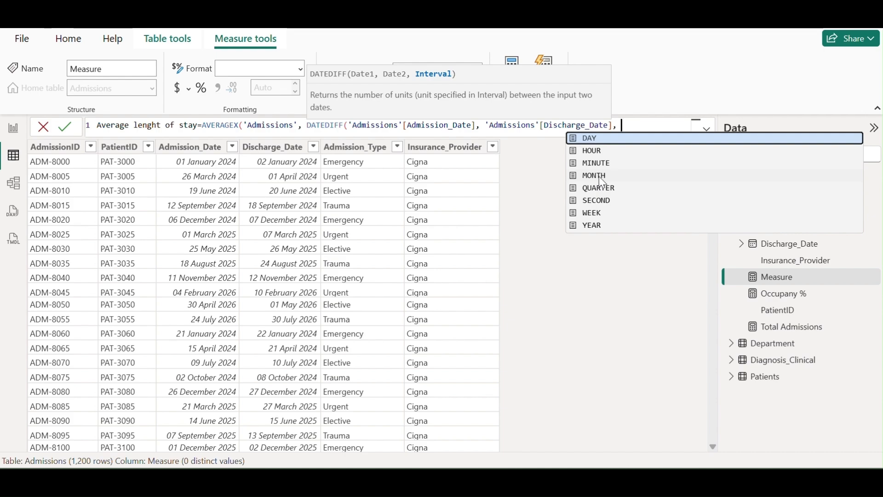
key("Tab")
type(")")
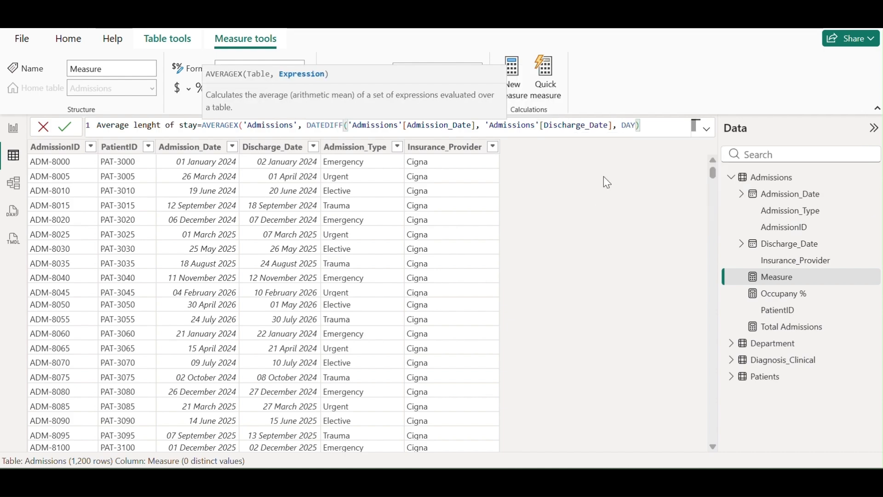
left_click(66, 127)
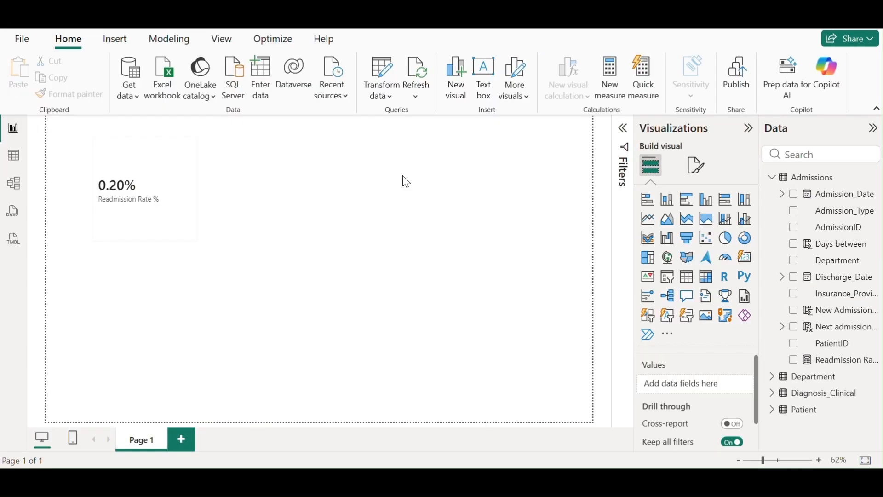
Display the 1,200-row Diagnosis_Clinical table, select Total_Billing, and bring up the table's options
left_click(17, 159)
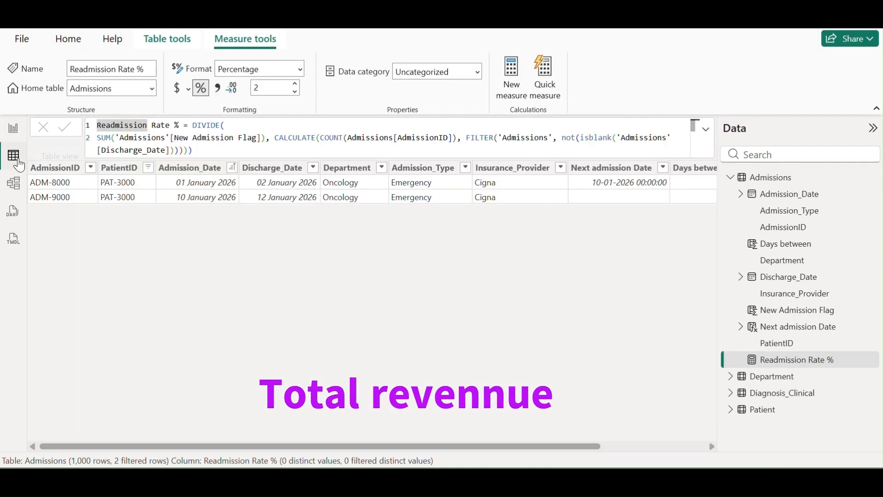
left_click(732, 394)
scroll(812, 294, "down", 3)
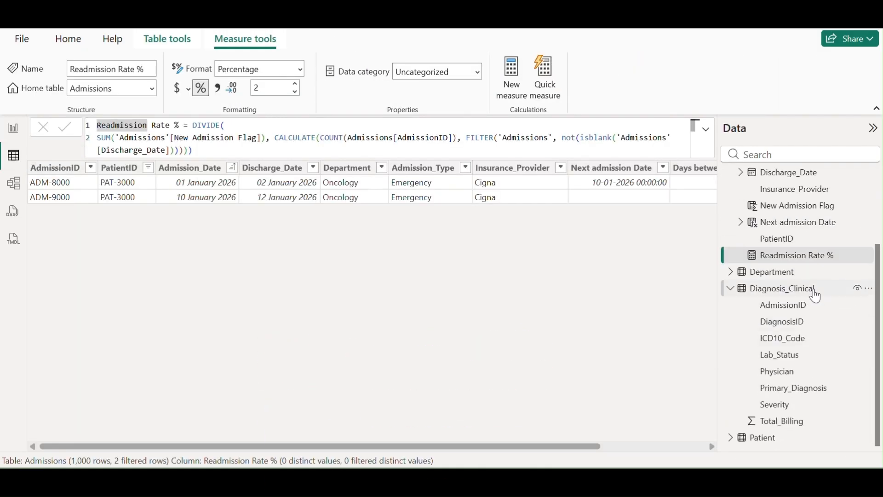
right_click(792, 293)
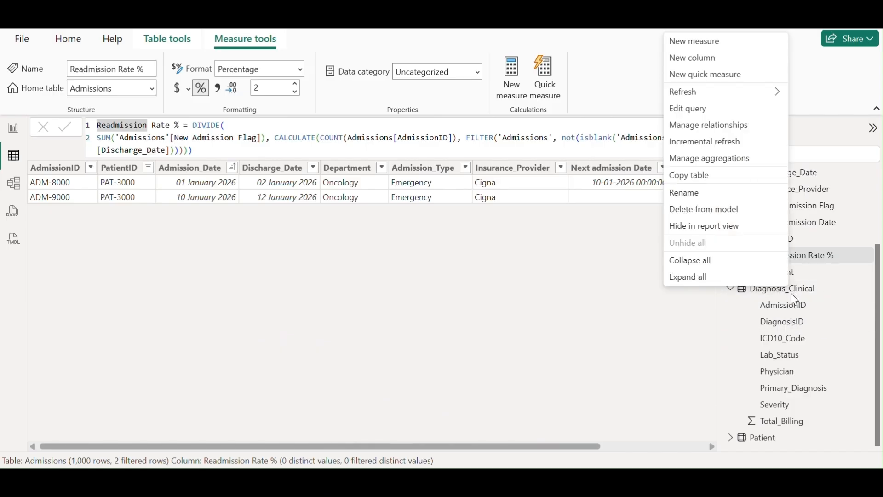
left_click(802, 294)
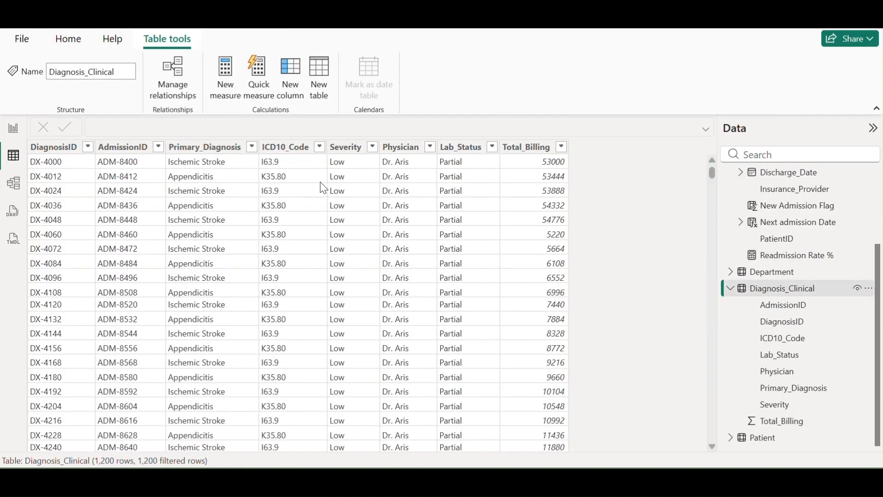
left_click(530, 147)
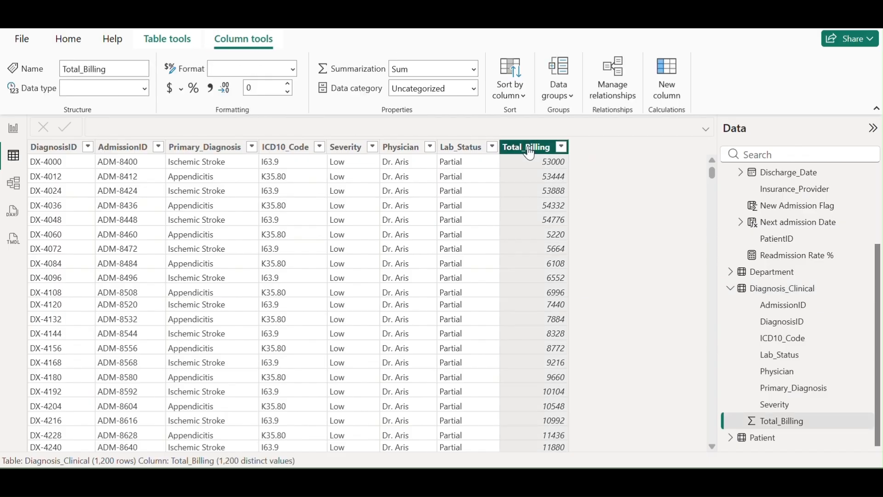
right_click(786, 288)
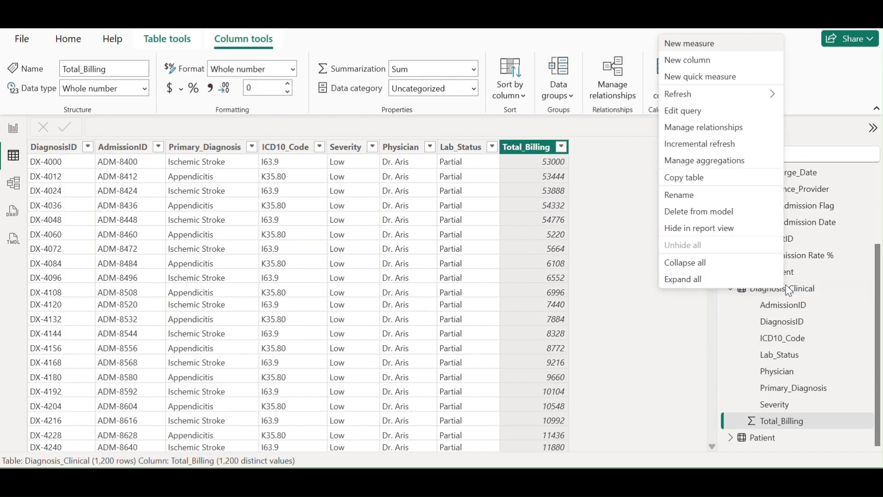
Create the measure Total Revenue = SUM(Diagnosis_Clinical[Total_Billing])
left_click(709, 46)
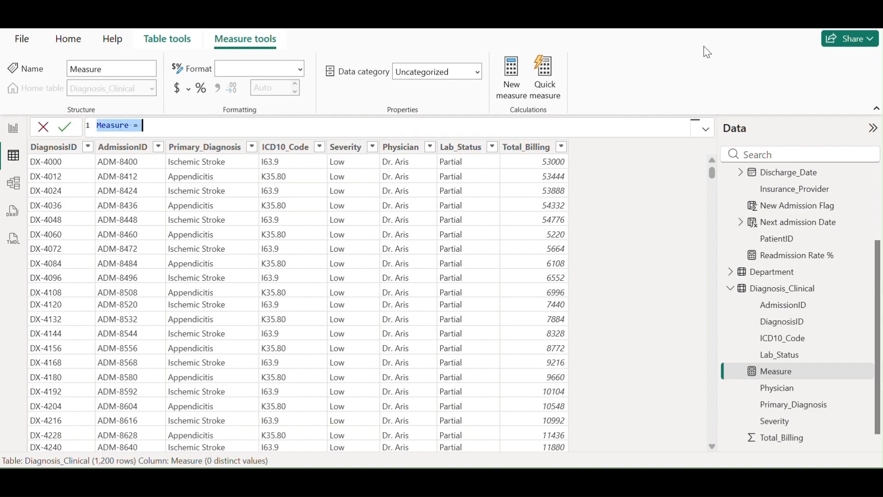
type("Total ")
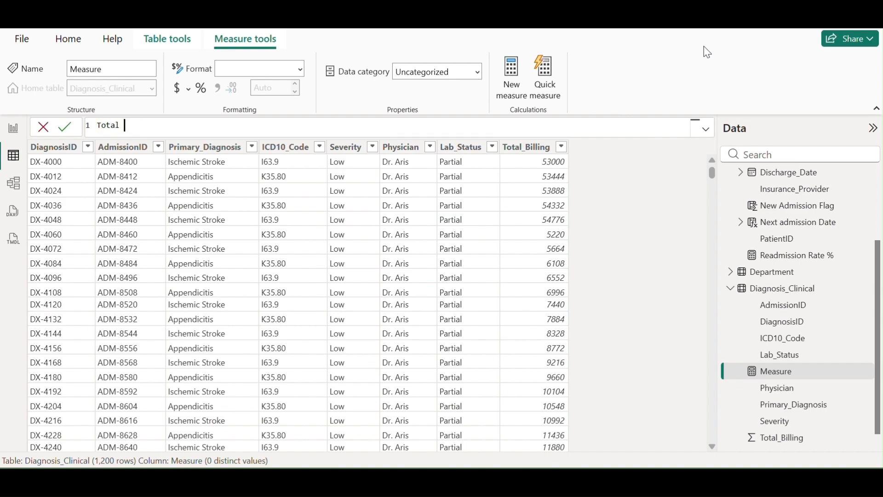
type("Revenue=SUM(")
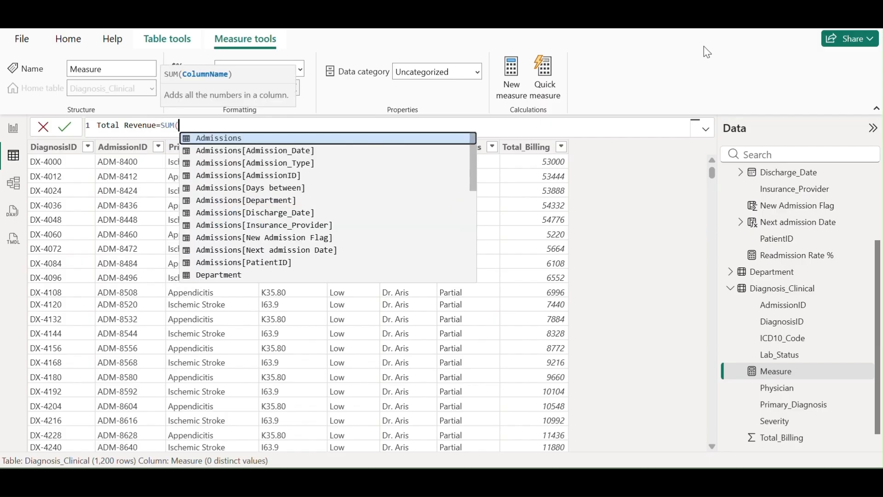
type("di")
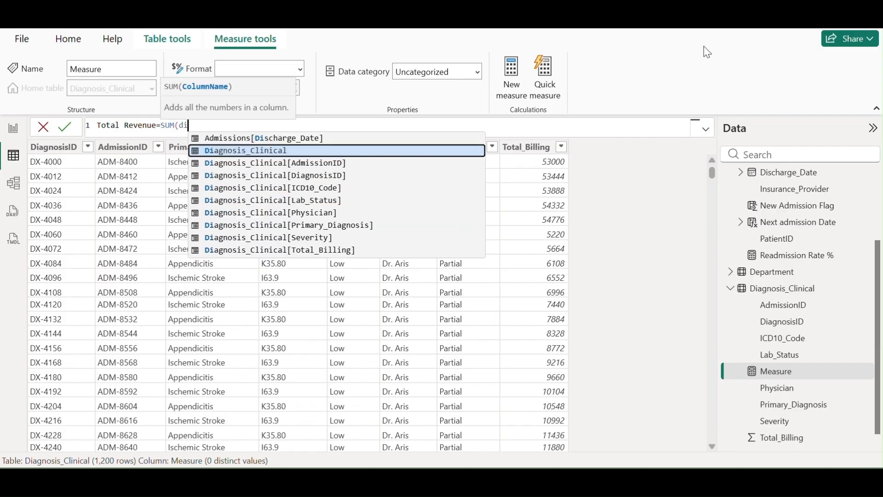
key("Down")
key("Down")
key("Down")
key("Down")
key("Down")
key("Down")
key("Down")
key("Down")
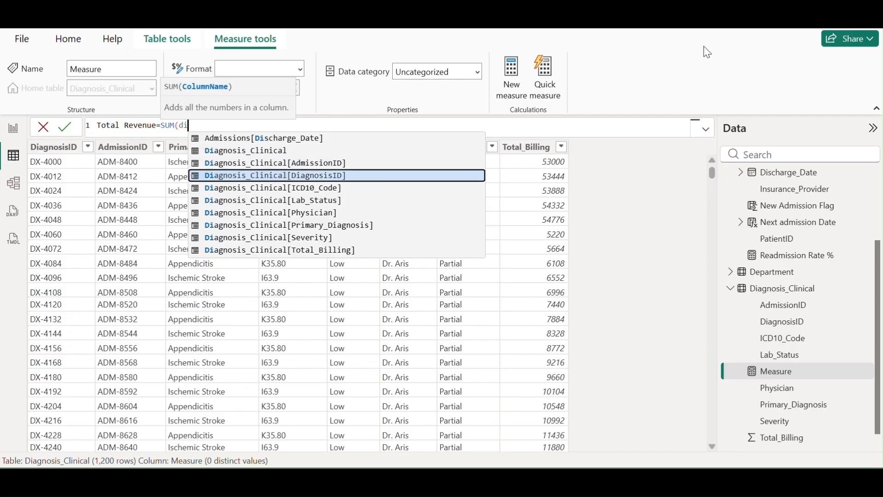
key("Tab")
type(")")
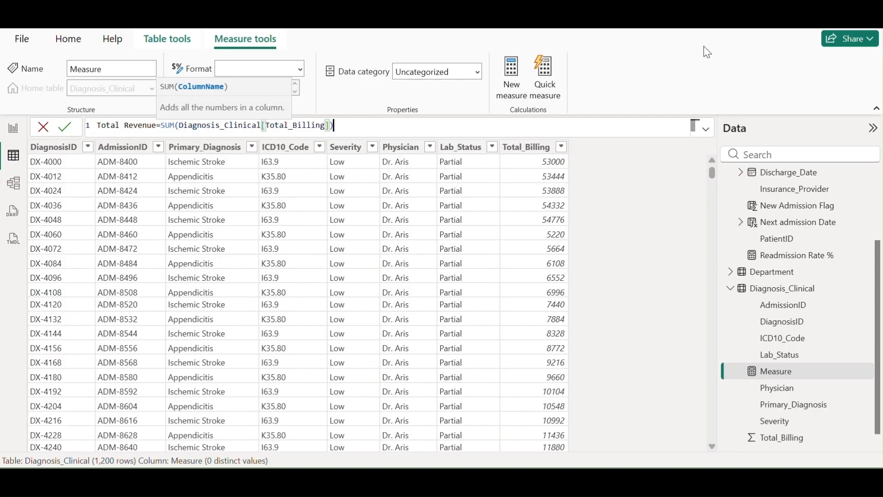
left_click(60, 126)
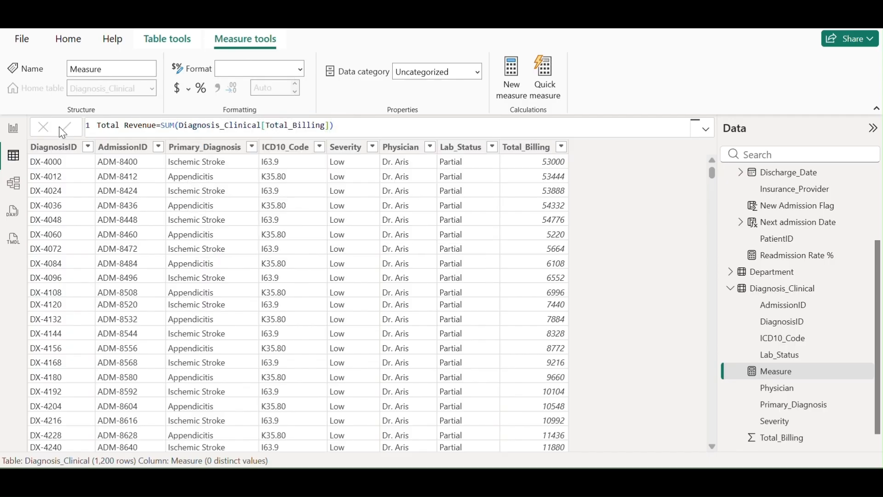
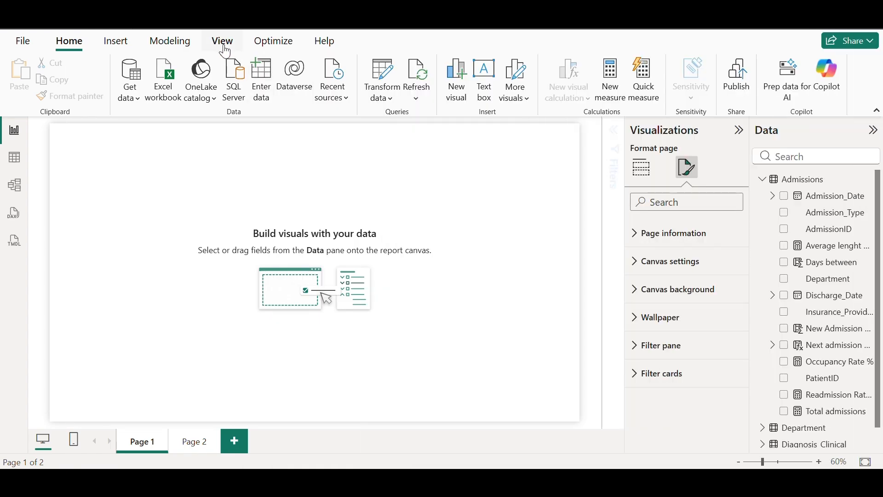
Import the cyan.json report theme from the Downloads folder and confirm it was added
left_click(223, 42)
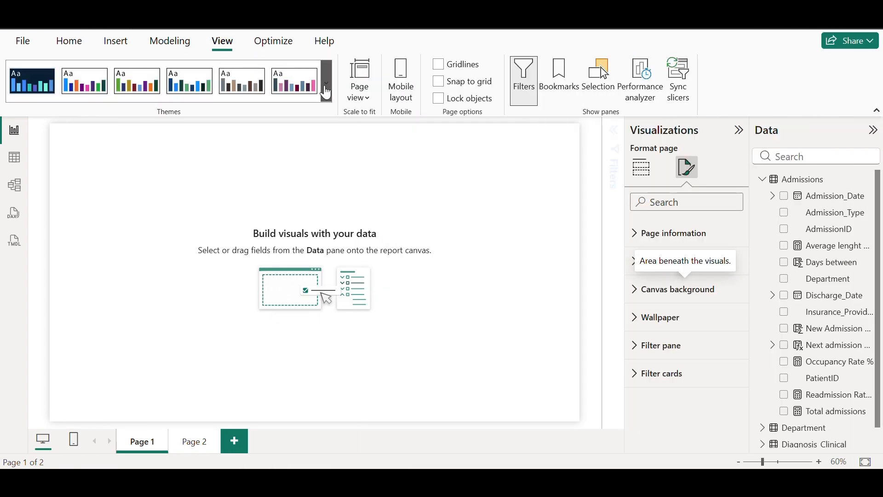
left_click(329, 92)
scroll(245, 173, "down", 3)
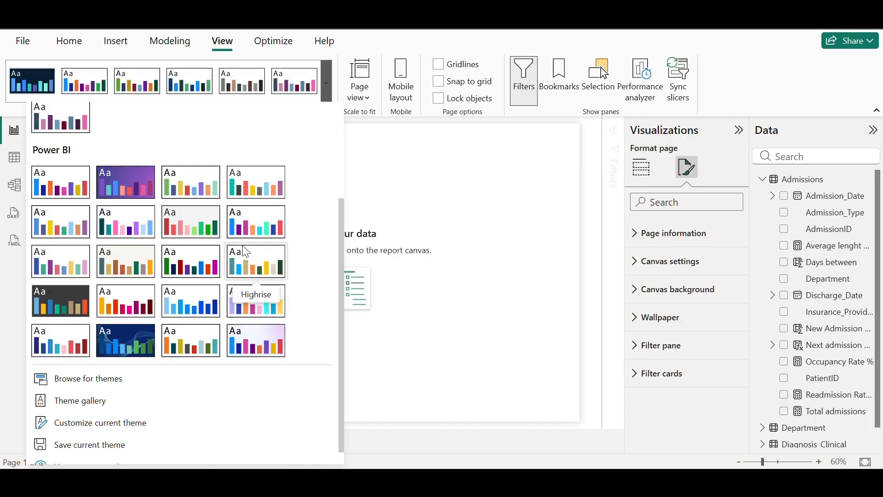
left_click(92, 388)
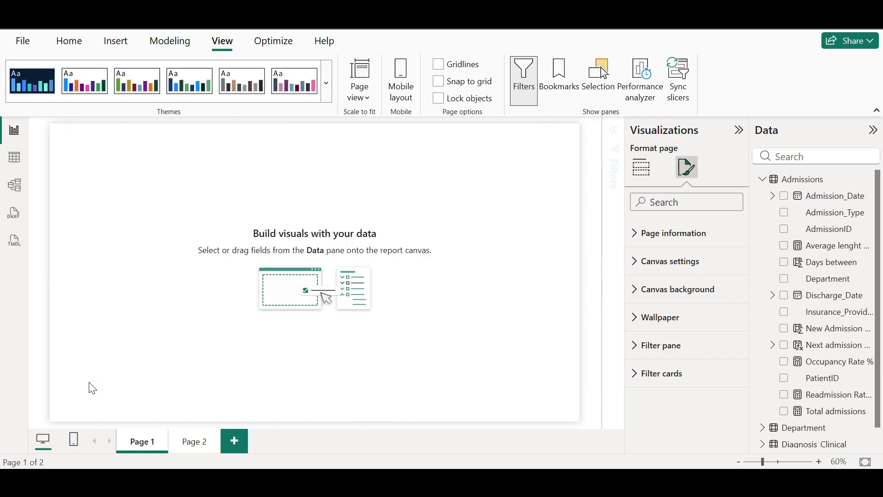
left_click(179, 154)
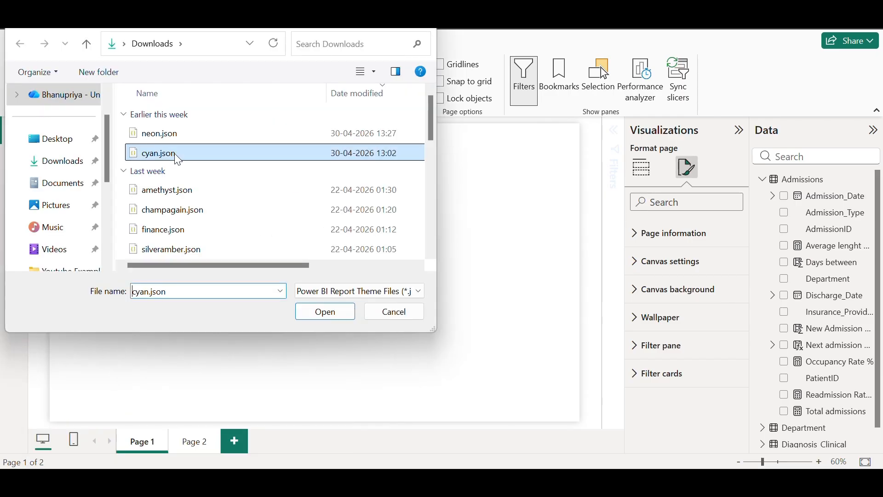
left_click(329, 311)
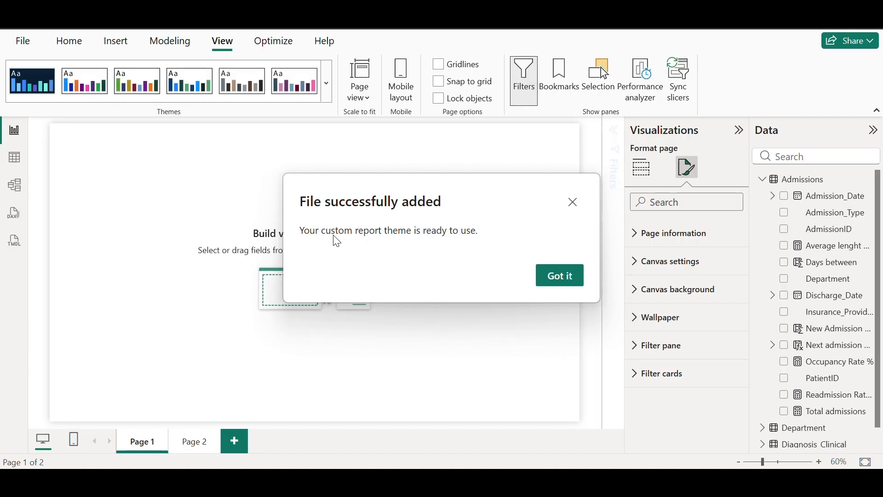
left_click(570, 277)
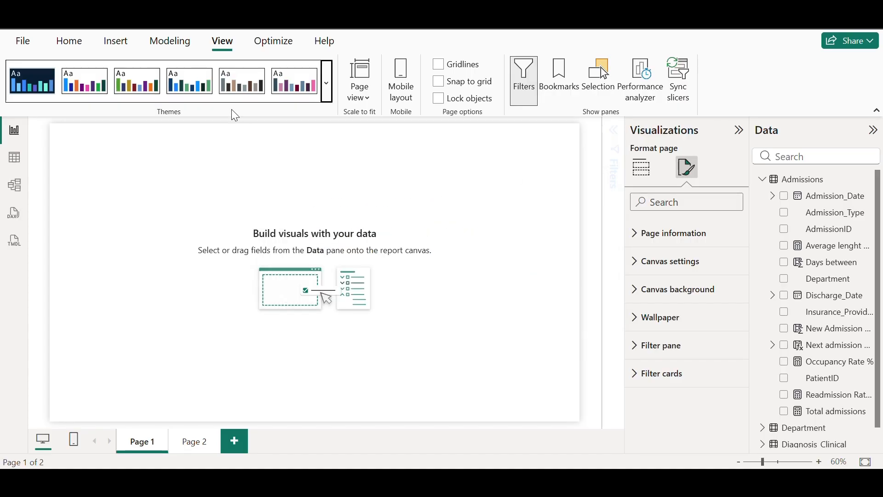
left_click(83, 46)
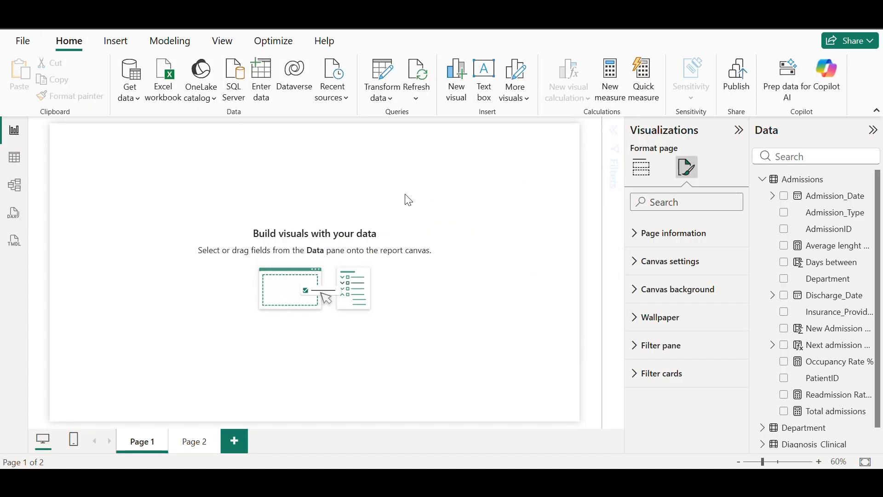
Set the Page 1 canvas background colour to navy hex #102A43
left_click(641, 167)
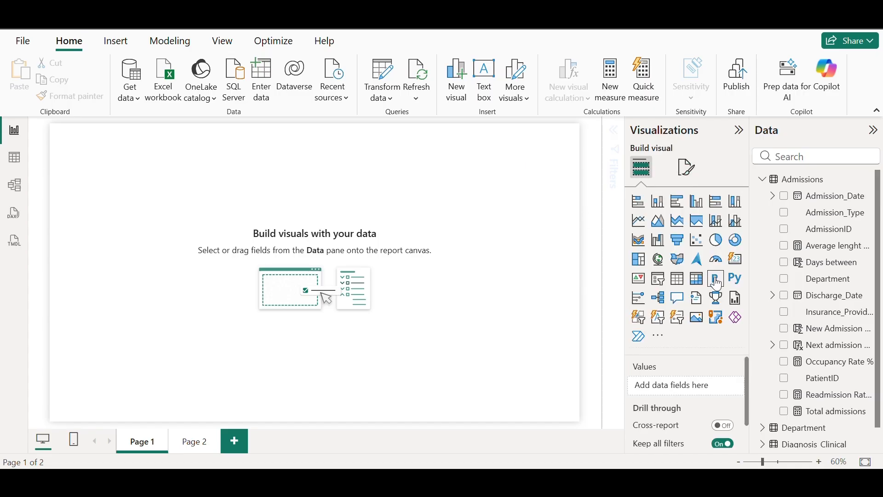
left_click(688, 169)
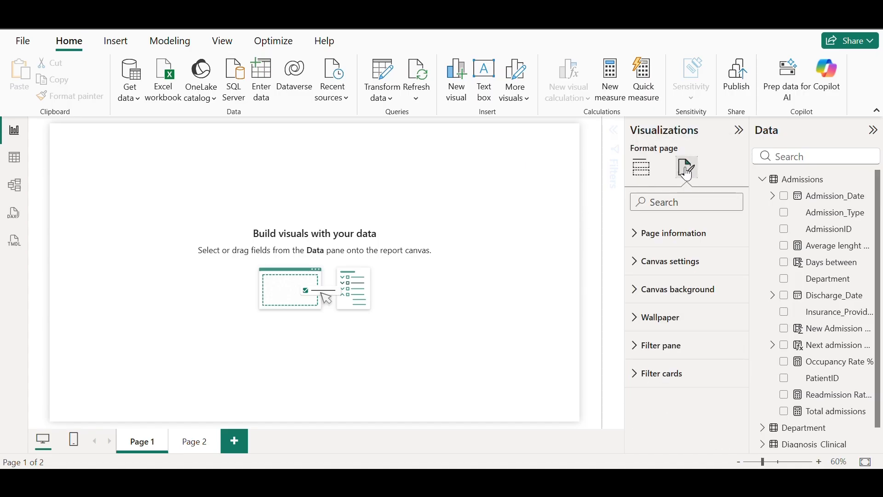
left_click(637, 289)
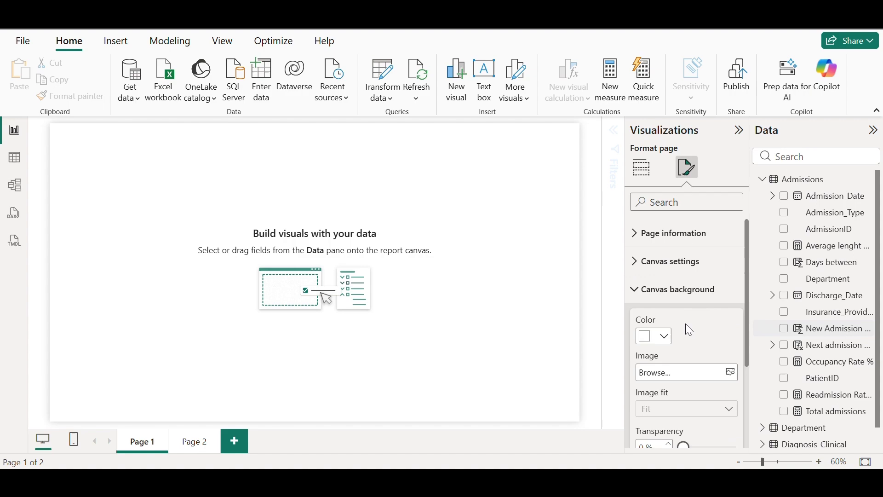
left_click(663, 338)
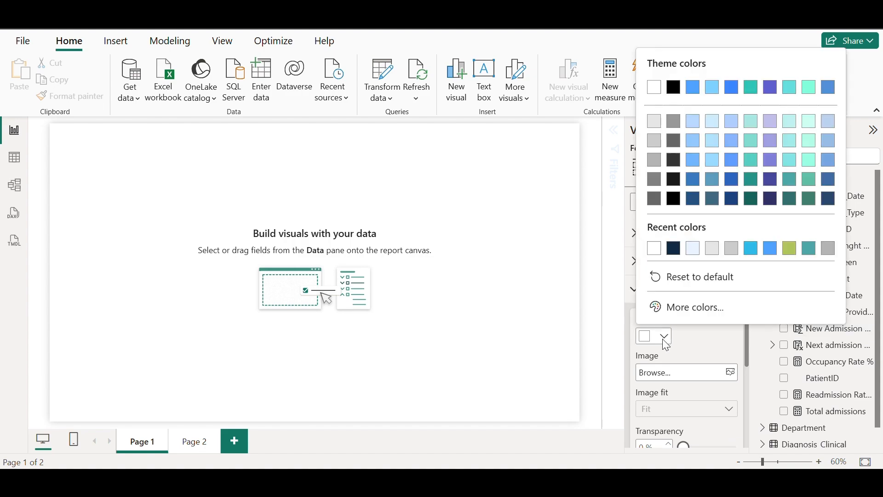
left_click(686, 307)
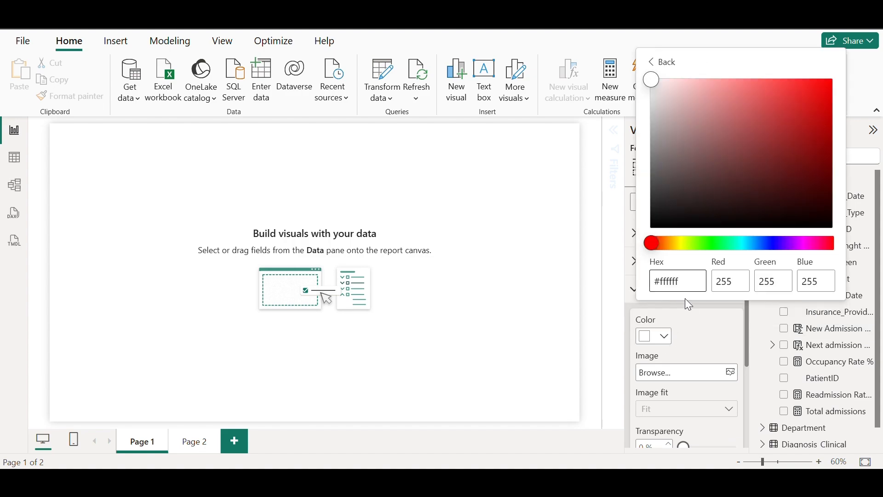
key("ctrl+a")
type("#102A43")
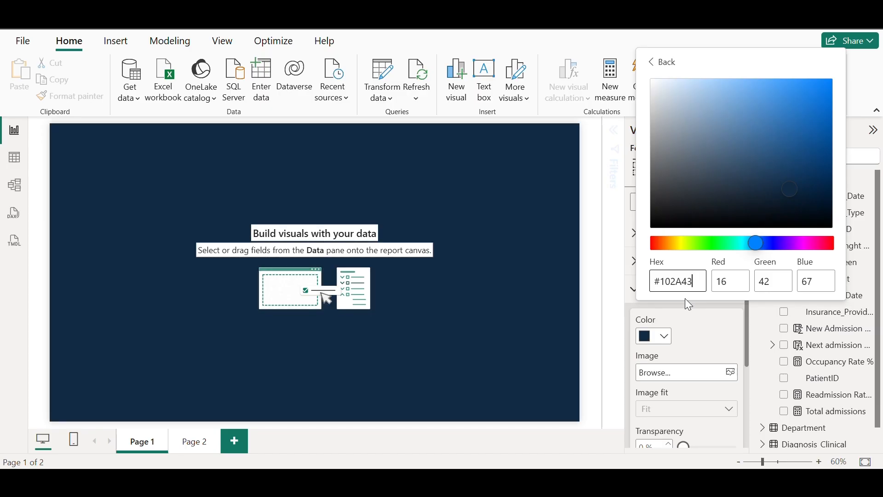
left_click(727, 341)
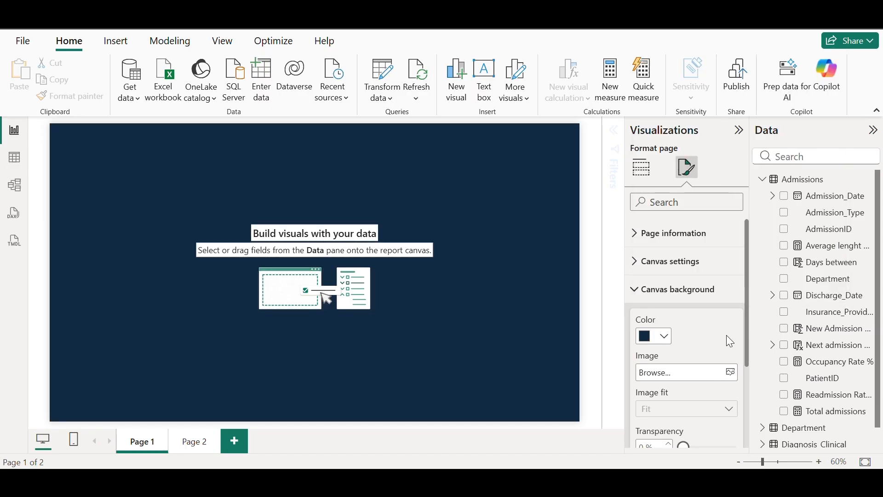
left_click_drag(749, 340, 746, 398)
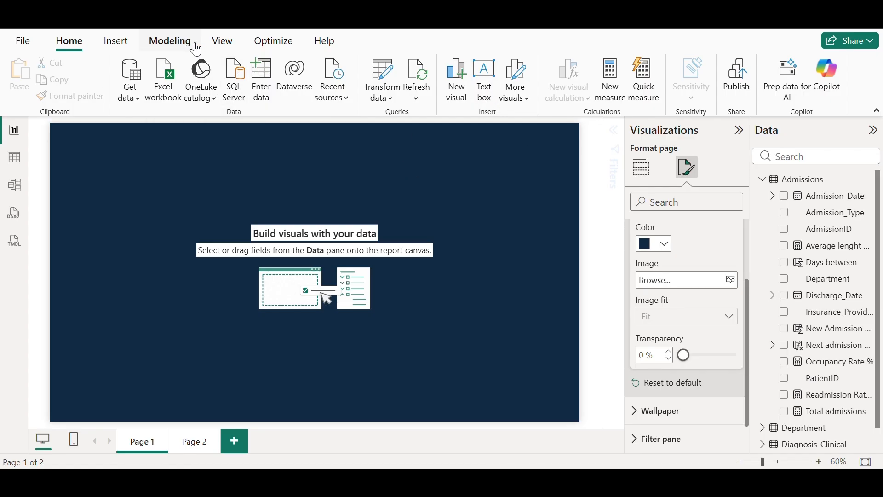
Insert a rectangle shape and stretch it into a tall, narrow sidebar along the left edge
left_click(116, 41)
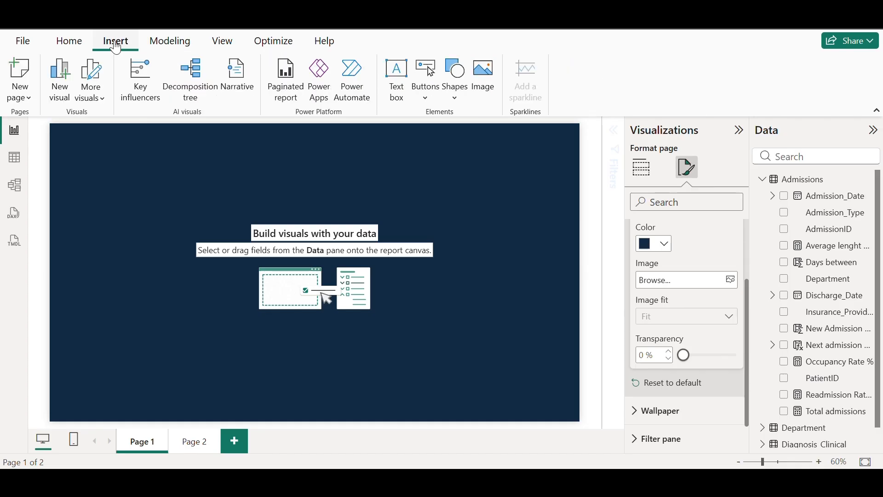
left_click(456, 92)
left_click(464, 145)
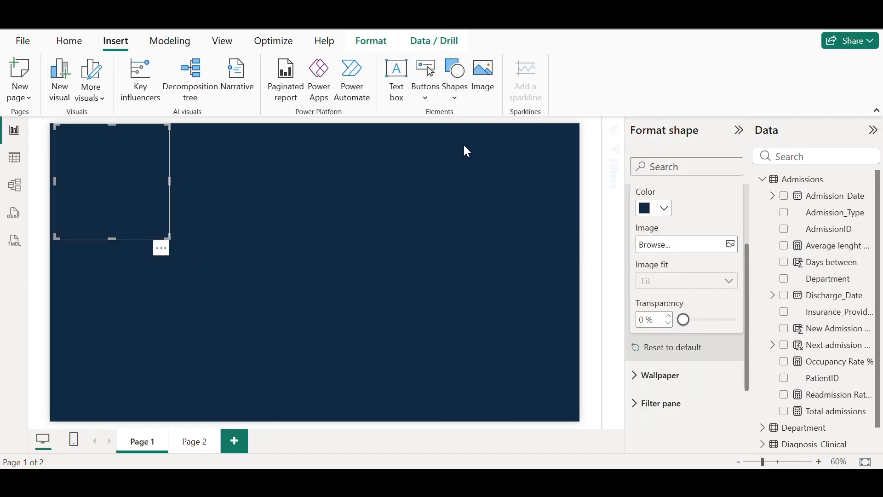
left_click_drag(111, 237, 98, 420)
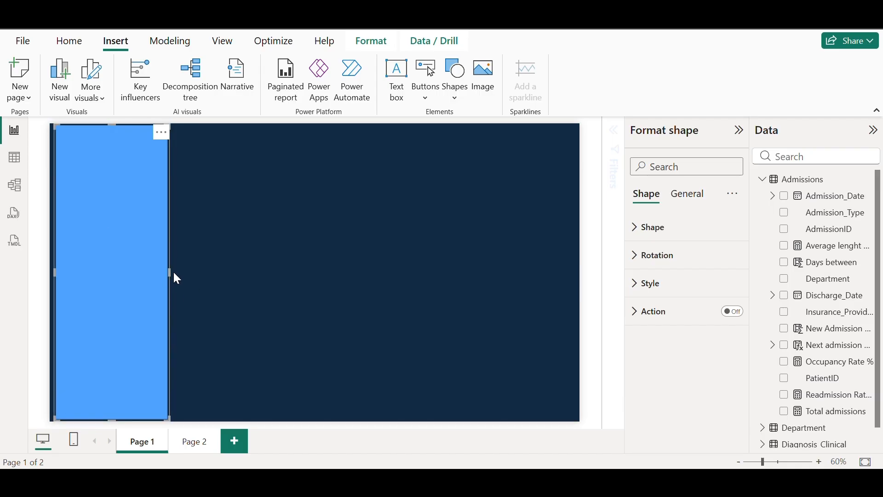
left_click_drag(167, 272, 121, 278)
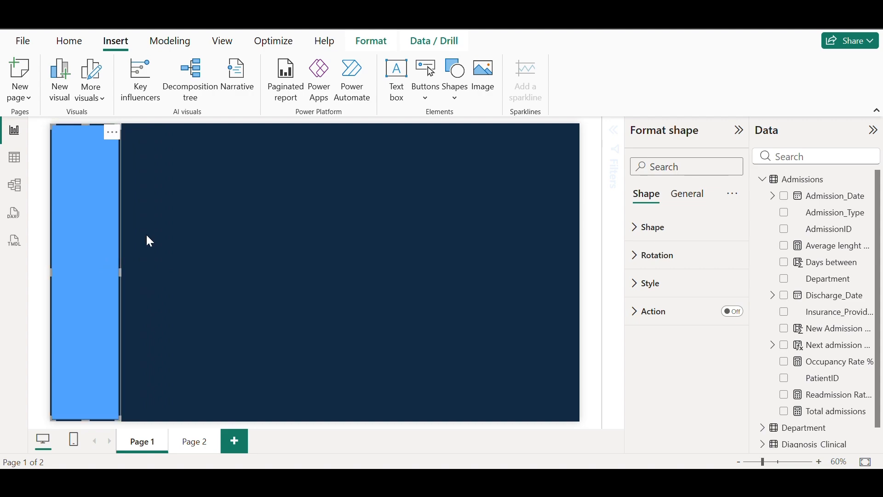
left_click(203, 181)
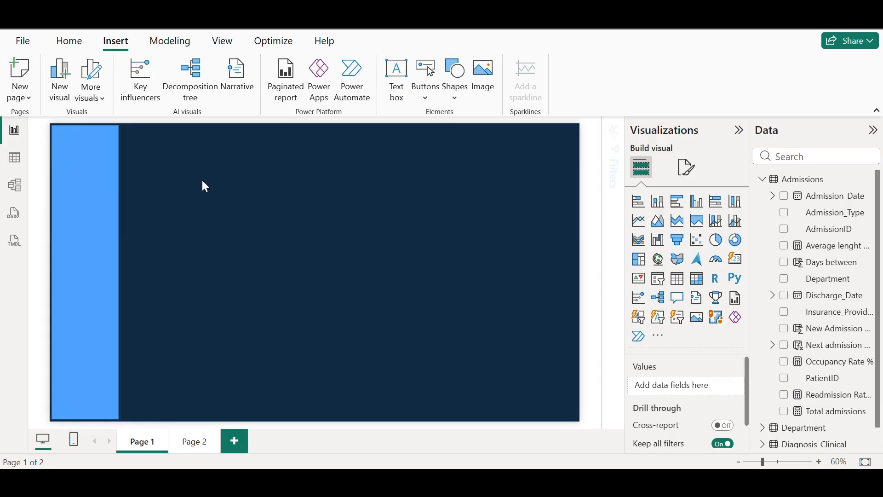
Add a text box and resize it into a wide, header-height box beside the sidebar
left_click(396, 79)
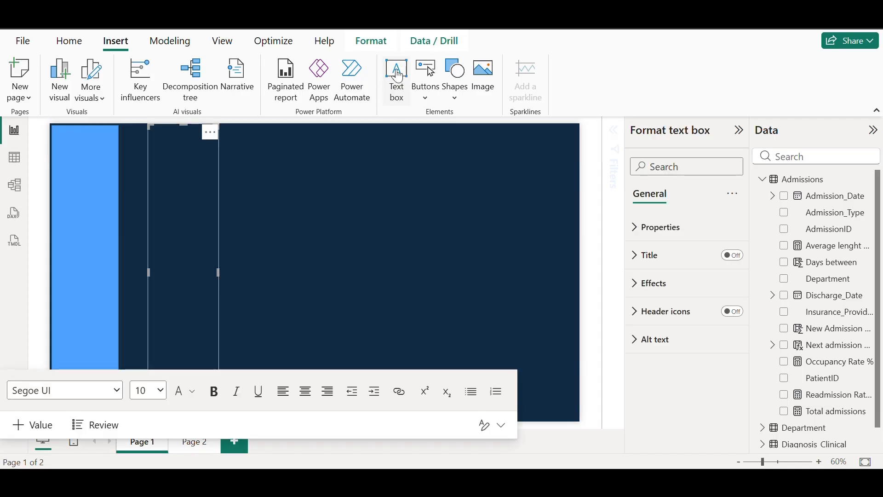
left_click(334, 270)
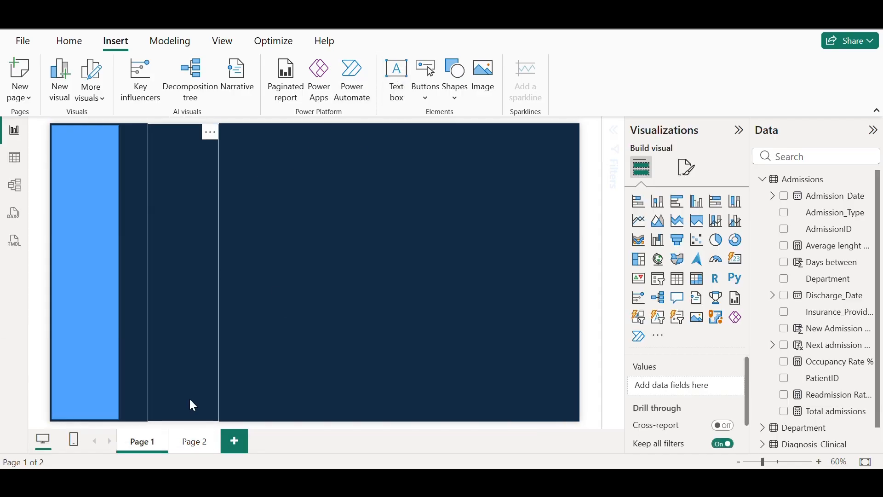
left_click(214, 177)
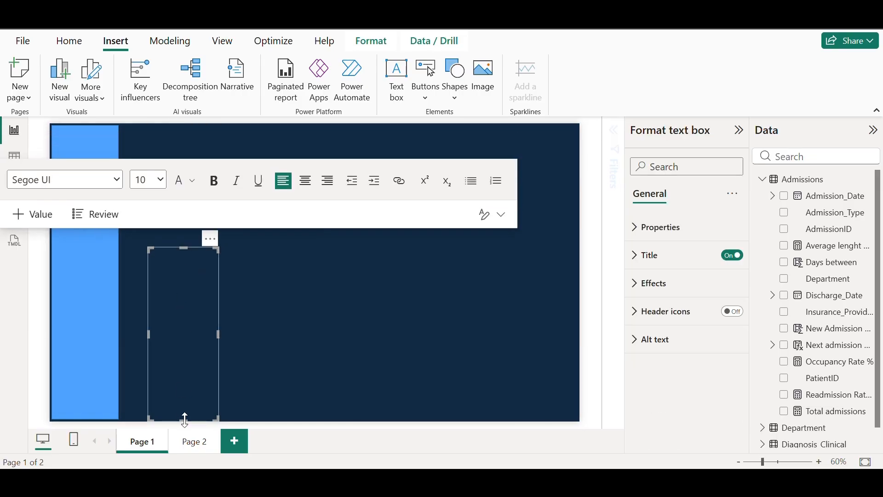
left_click_drag(181, 416, 191, 300)
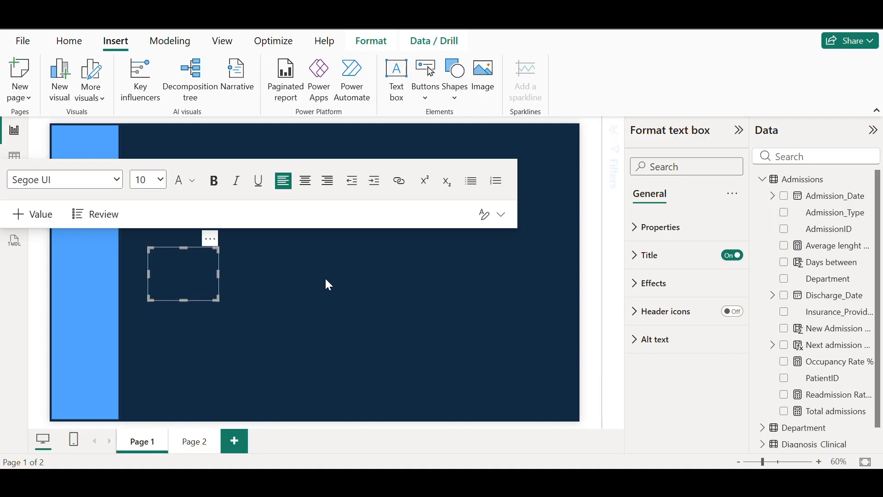
left_click(325, 278)
left_click(203, 266)
left_click_drag(228, 275, 380, 284)
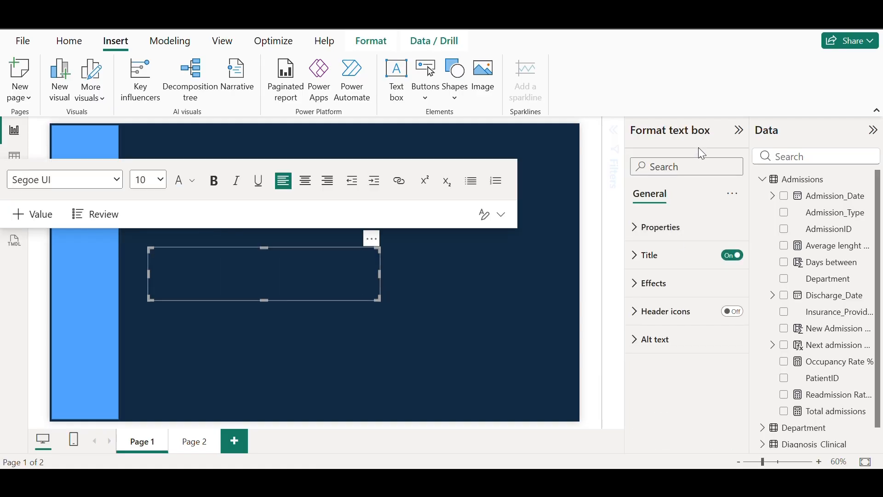
Give it the title 'Hospital Management Dashboard' in size 22 white, centre-aligned text
left_click(636, 263)
left_click(658, 327)
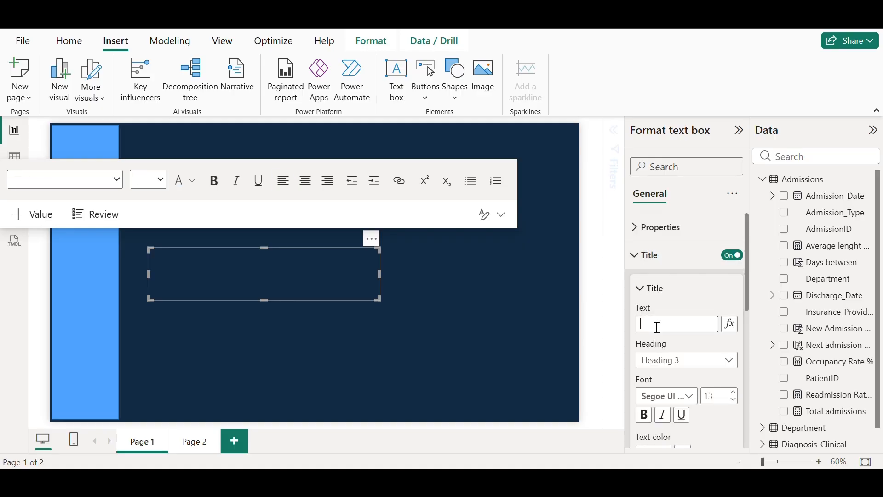
type("Hospital Management Dashboard")
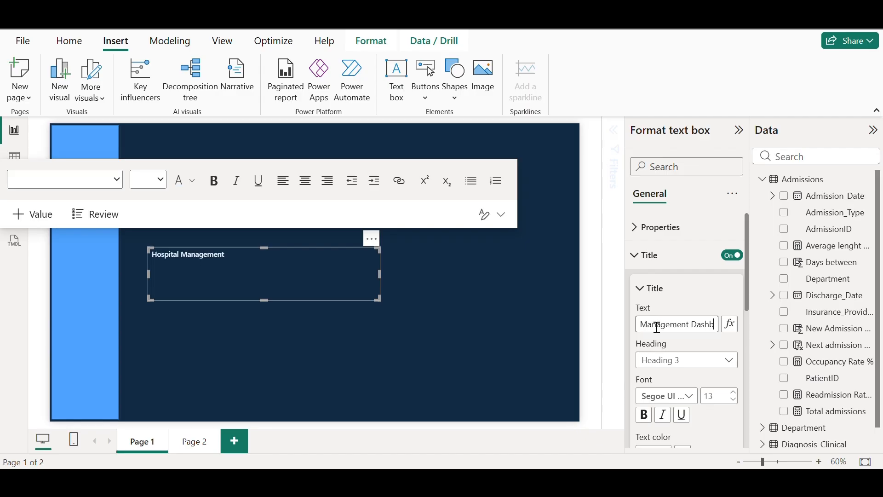
double_click(720, 396)
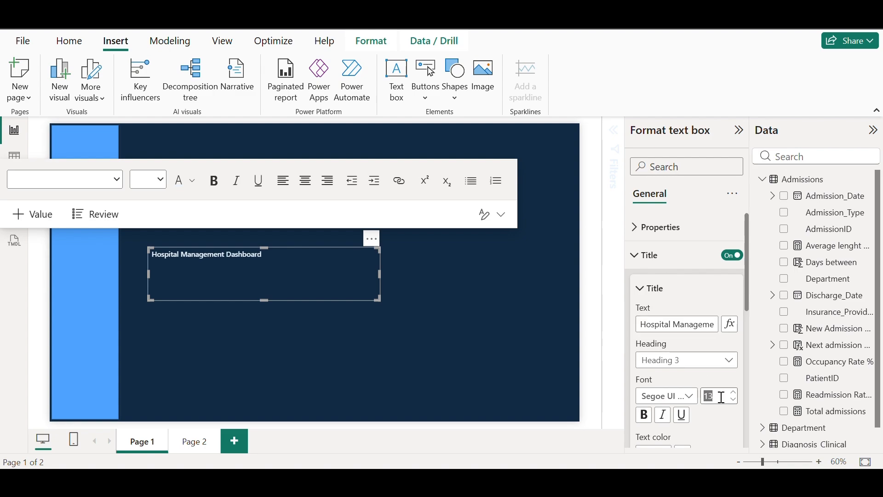
key("BackSpace")
left_click_drag(747, 286, 749, 349)
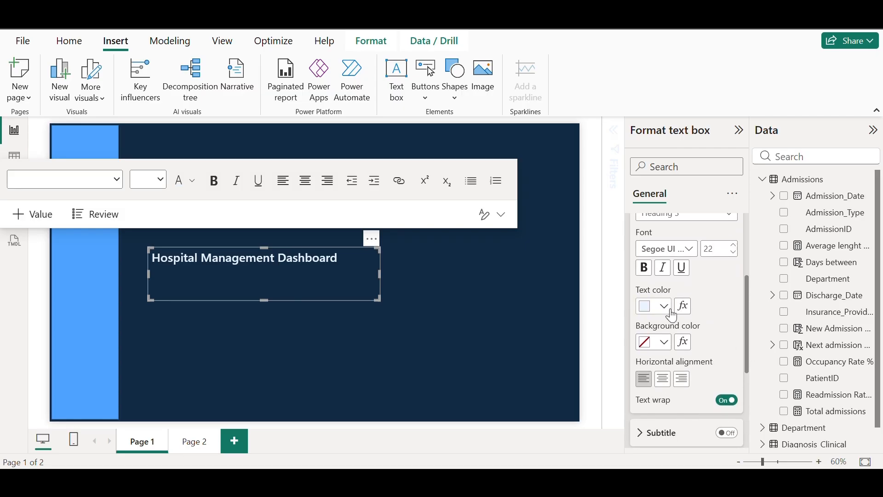
left_click(657, 306)
left_click(660, 56)
left_click(663, 385)
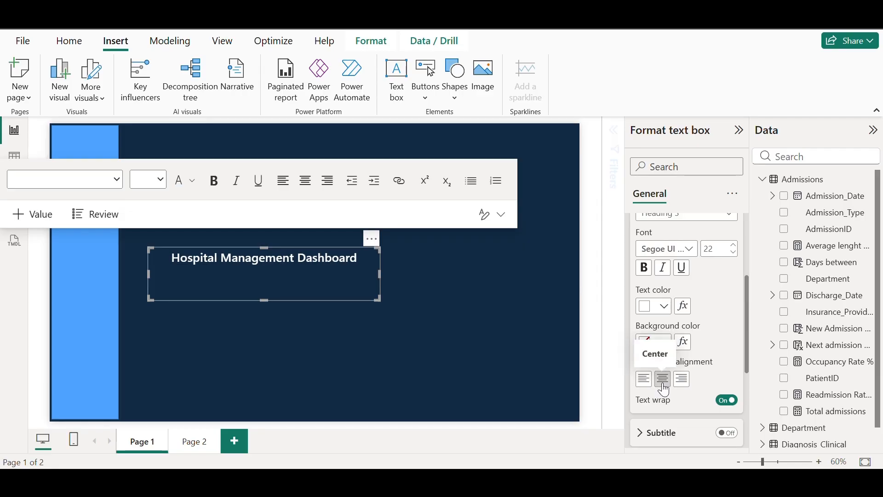
scroll(689, 360, "down", 1)
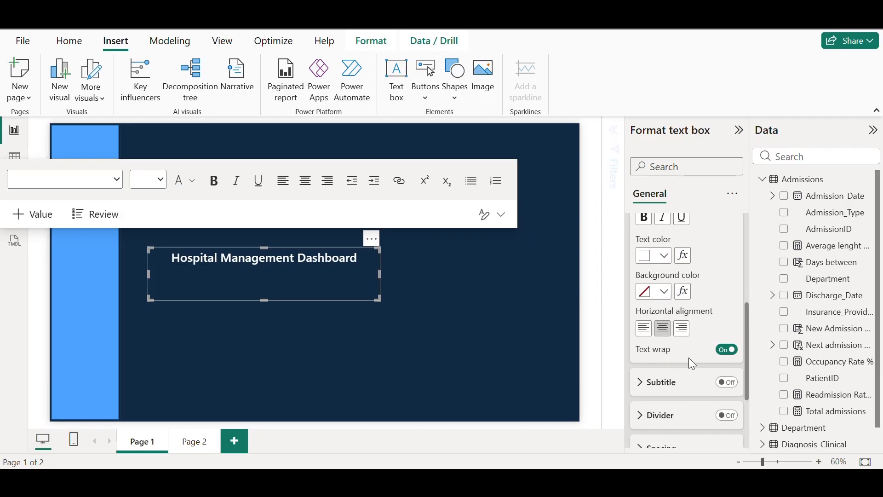
scroll(683, 358, "up", 4)
Set the title text box's top padding to 20 px
left_click(640, 252)
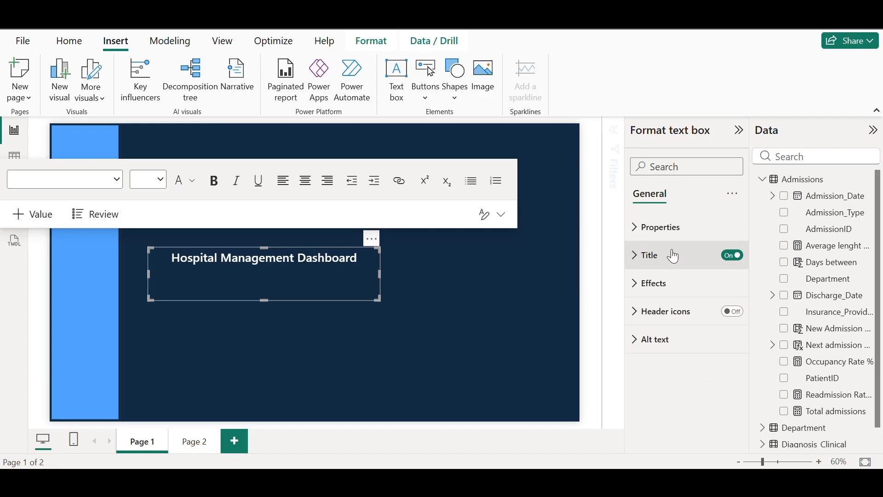
left_click(638, 232)
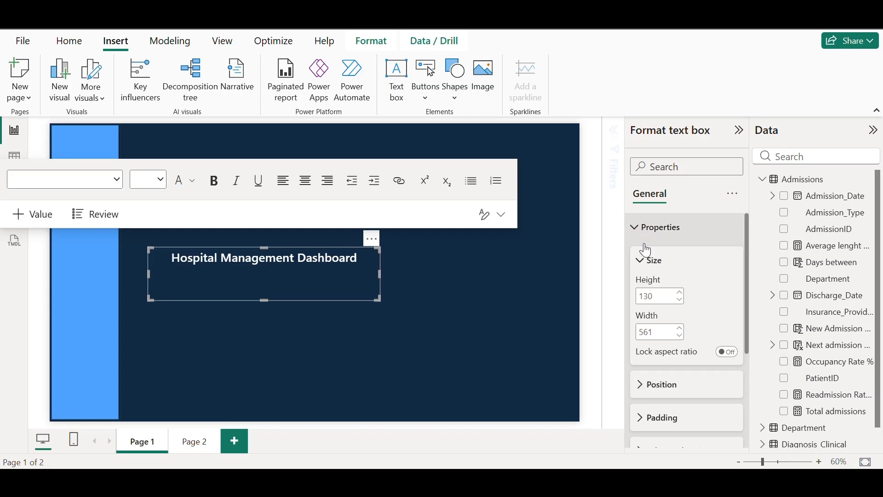
scroll(653, 363, "down", 3)
left_click(641, 352)
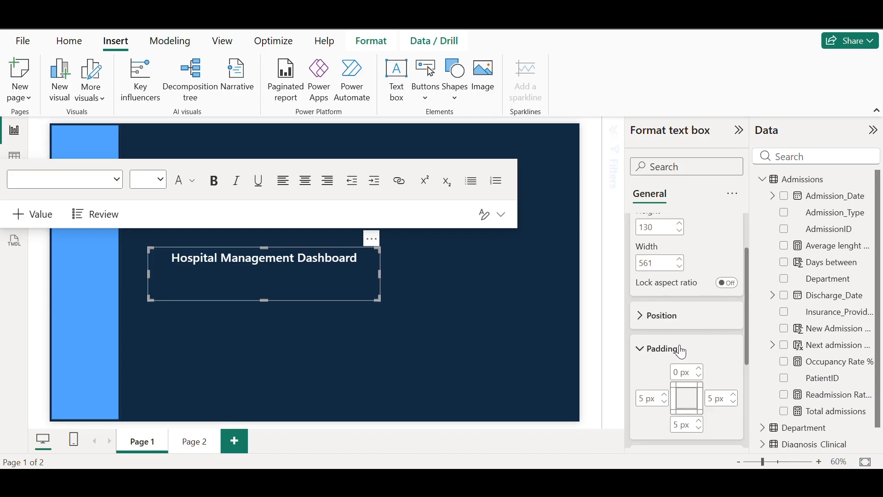
scroll(679, 340, "down", 2)
left_click(680, 304)
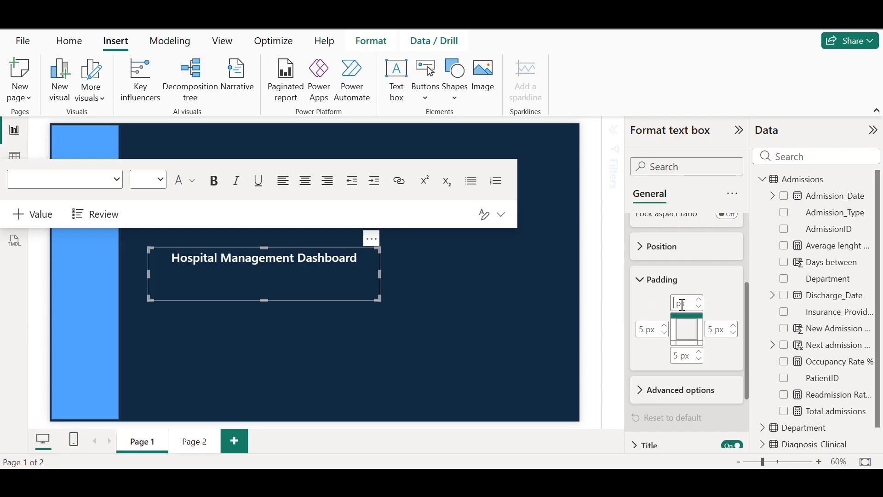
type("25")
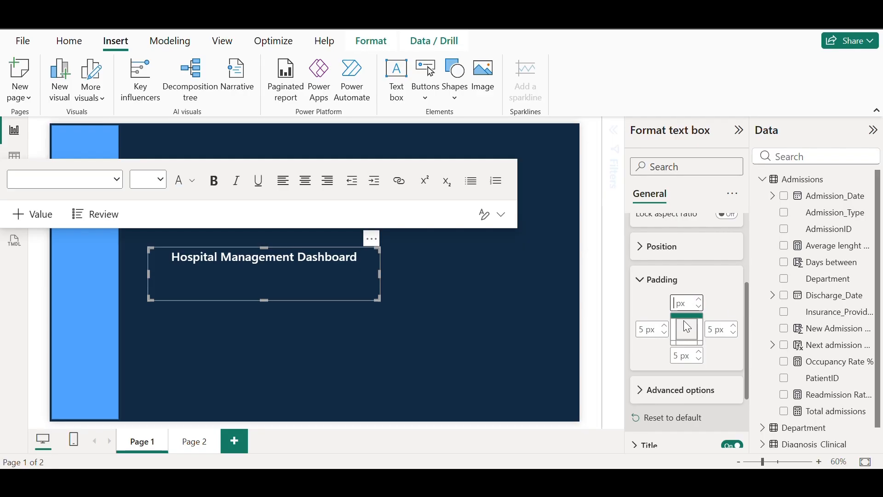
type("30")
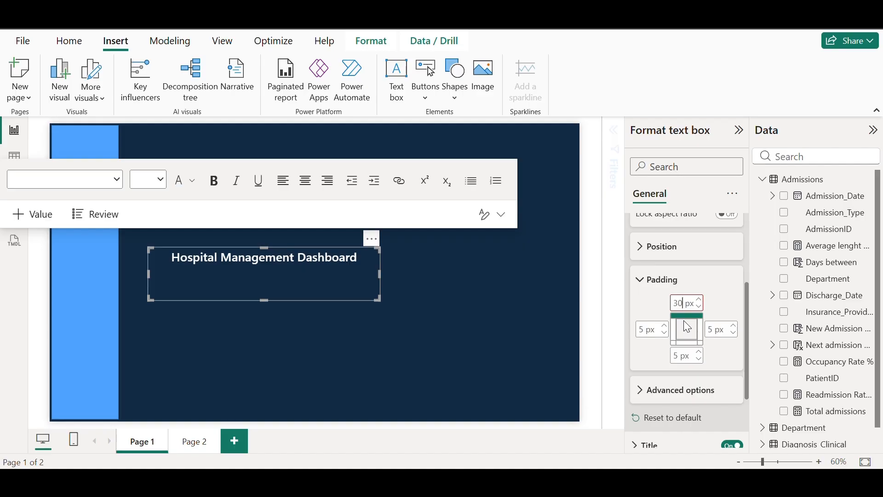
left_click(262, 293)
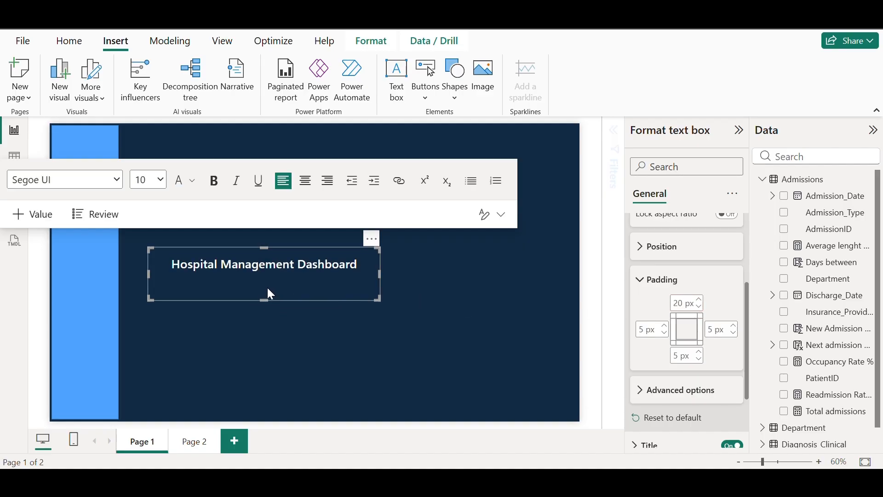
Shorten the title box, move it to the page's top-right, and add an empty slicer
left_click(263, 297)
left_click(264, 296)
left_click_drag(263, 298, 270, 277)
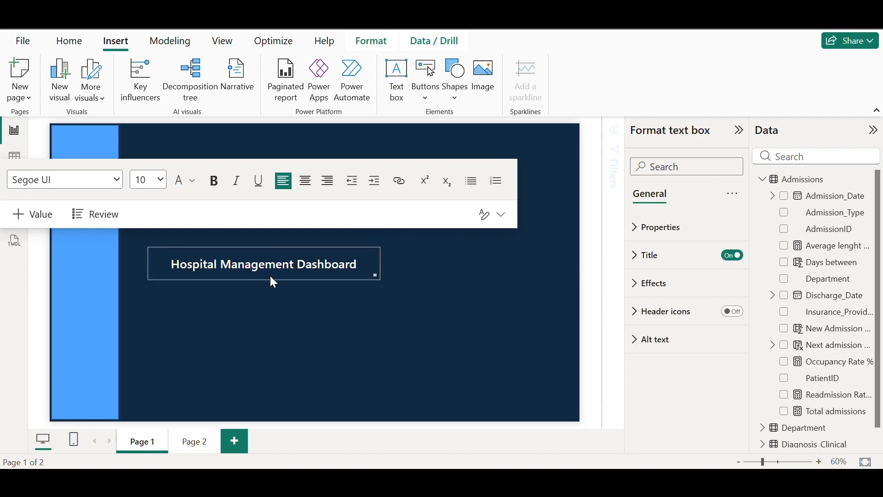
left_click_drag(373, 243, 572, 119)
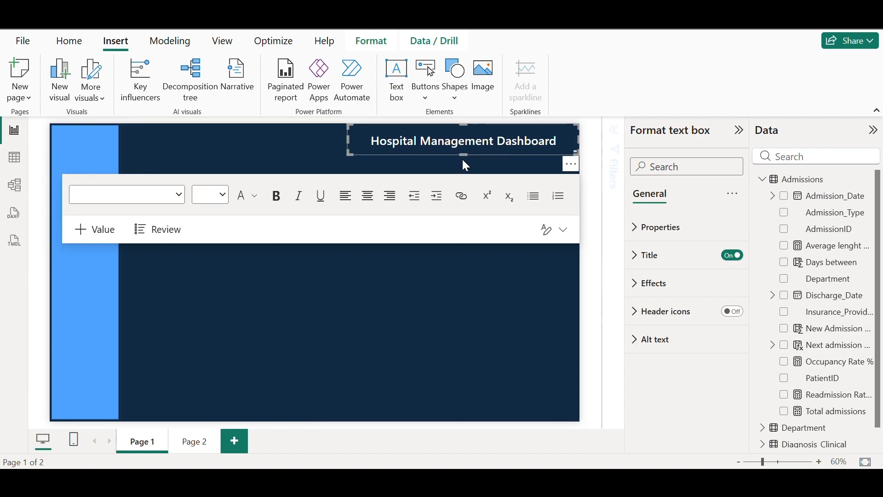
left_click(262, 138)
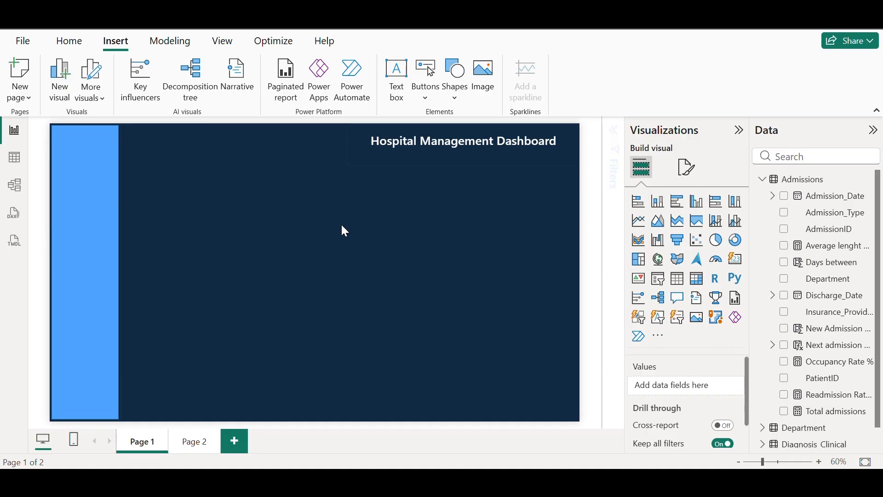
left_click(659, 286)
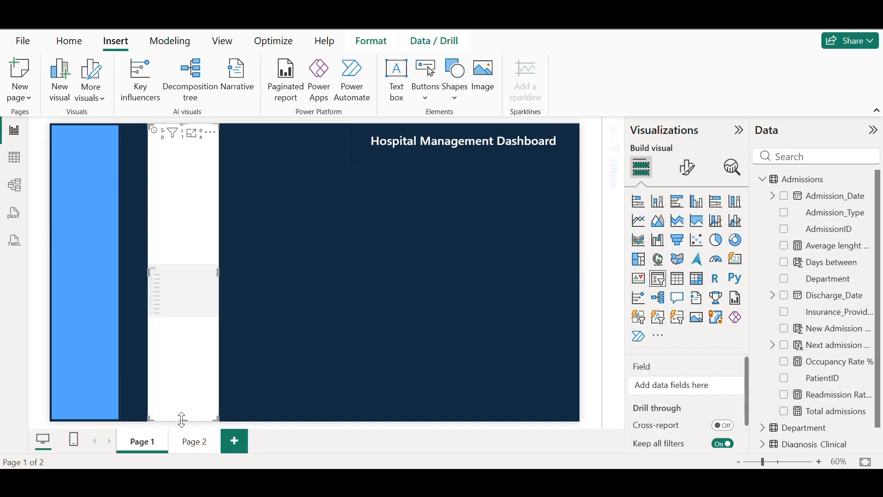
Resize the slicer, assign Admission_Date as its field, and place it compactly at top-left
left_click_drag(181, 418, 199, 218)
left_click_drag(197, 173, 385, 232)
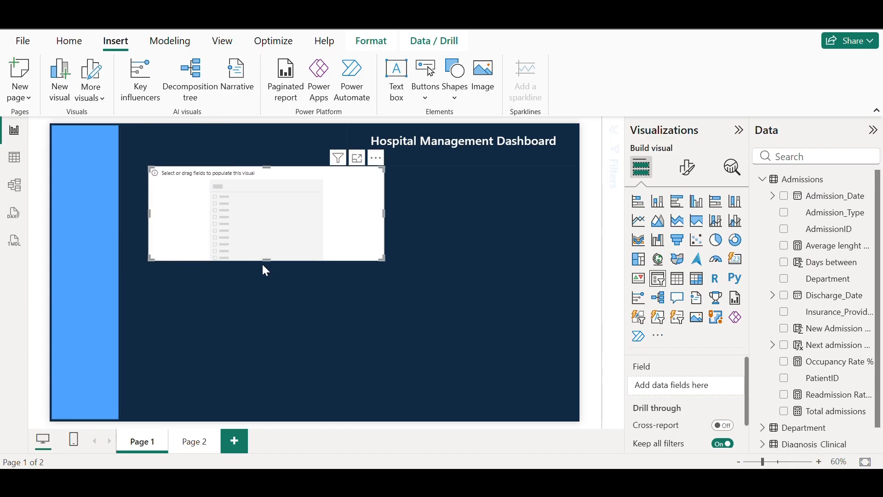
left_click_drag(262, 261, 273, 211)
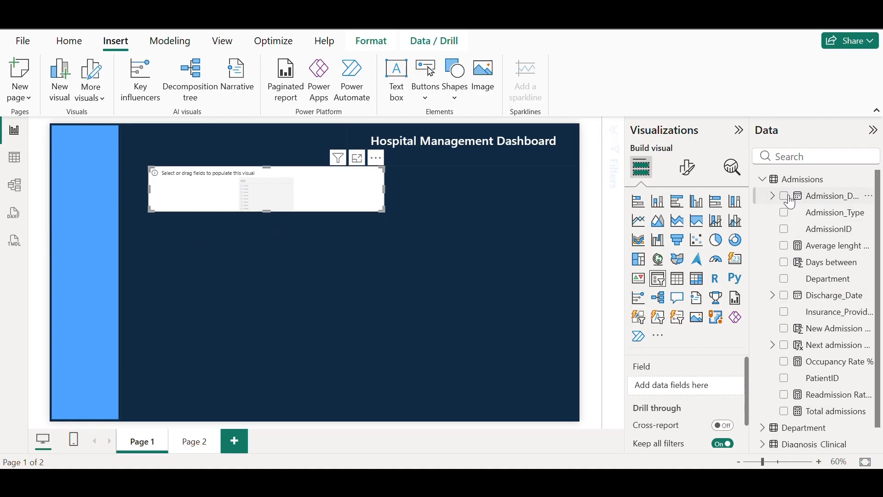
left_click_drag(836, 201, 673, 388)
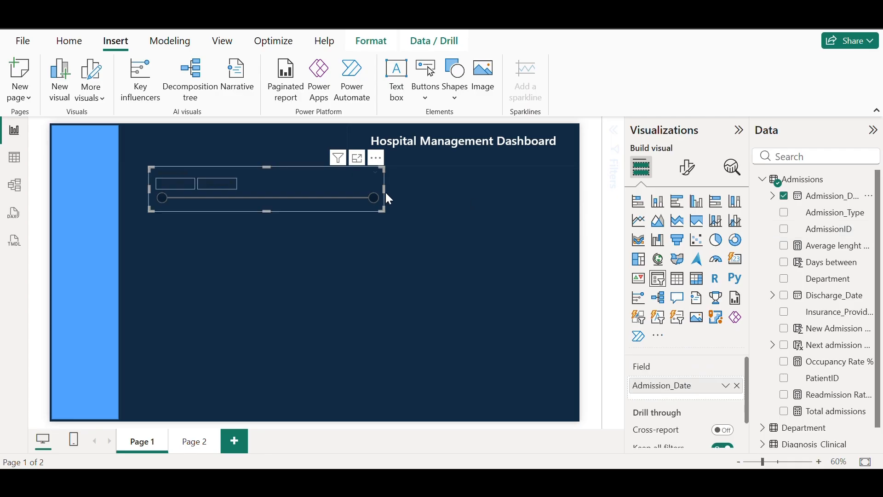
left_click_drag(383, 189, 241, 157)
Rename the slicer header to 'Date' and make the header font white
left_click(687, 168)
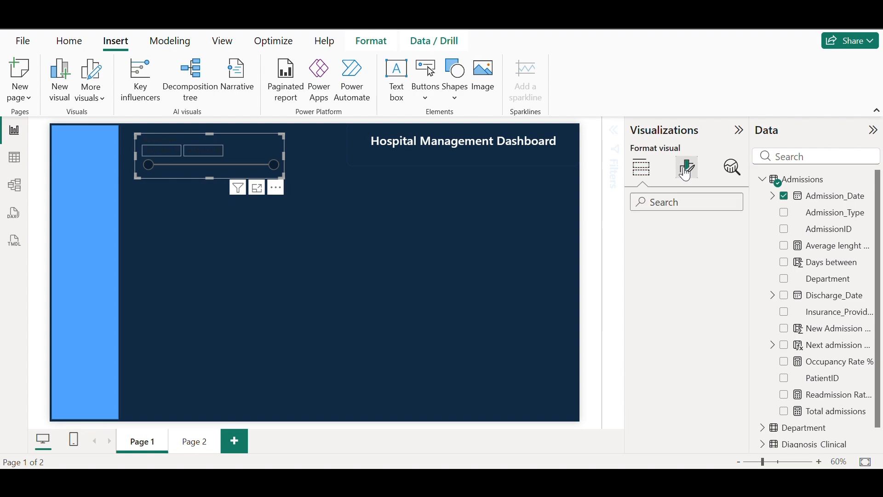
left_click(637, 299)
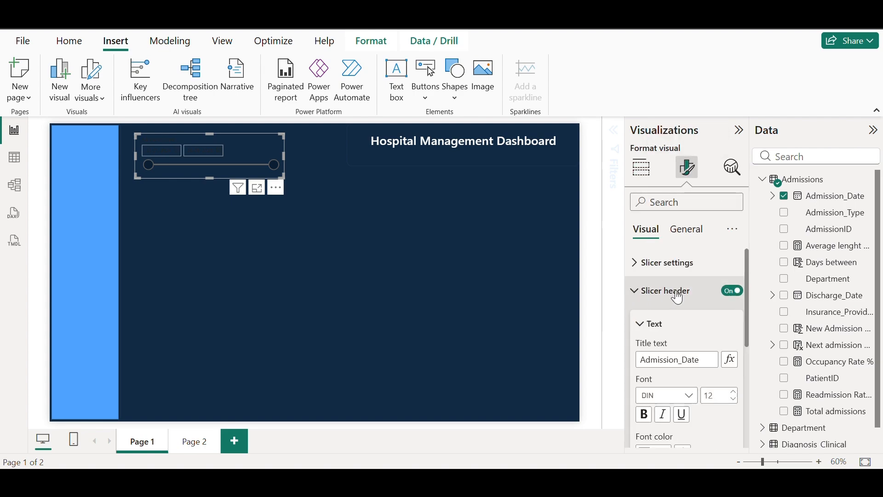
scroll(667, 297, "down", 2)
left_click(710, 293)
key("ctrl+a")
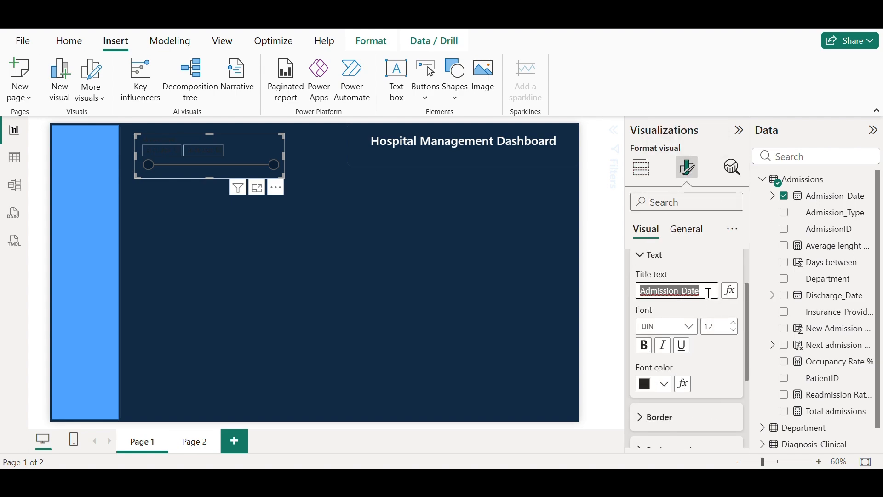
key("BackSpace")
type("Date")
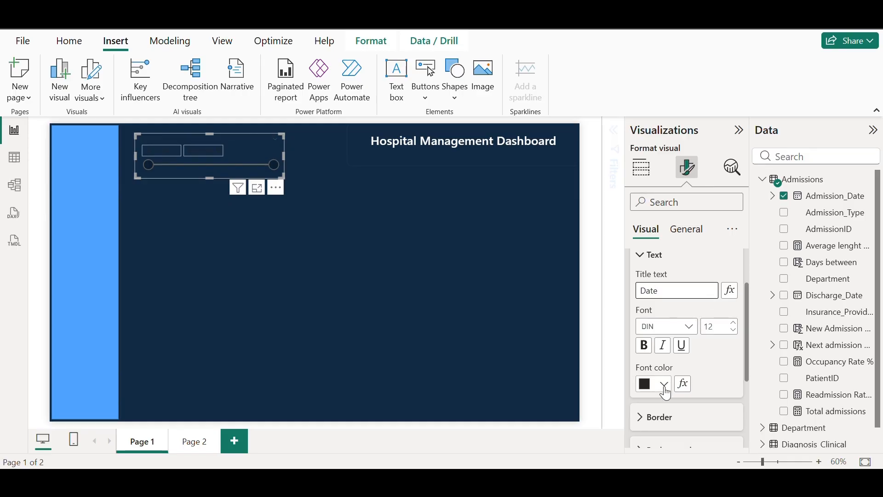
left_click(664, 386)
left_click(655, 135)
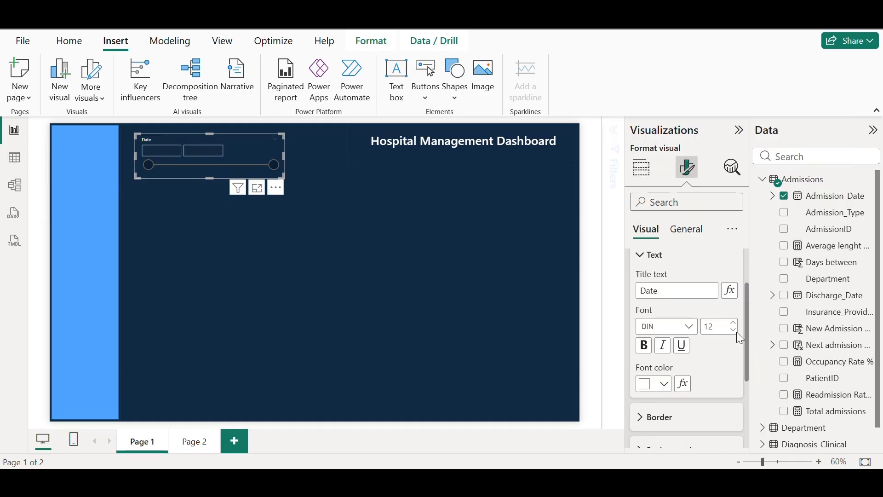
left_click_drag(747, 340, 740, 391)
Make the slicer's date values white and switch off the range slider
left_click(640, 302)
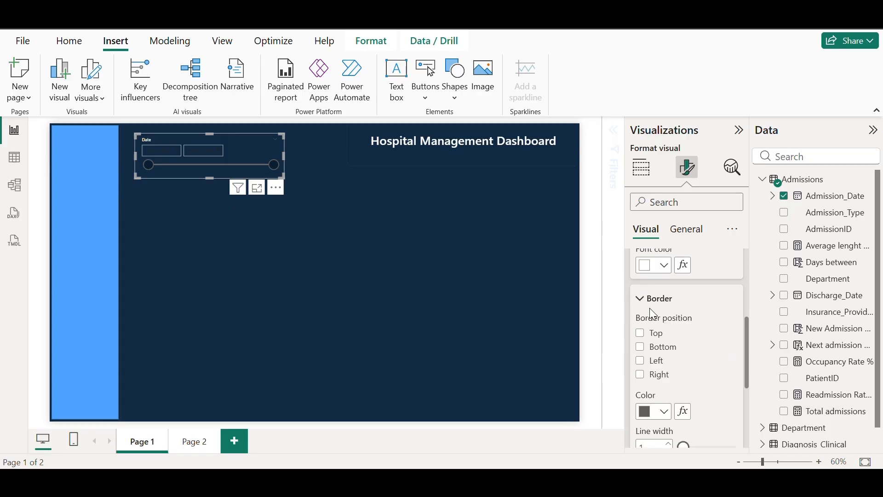
scroll(685, 336, "down", 4)
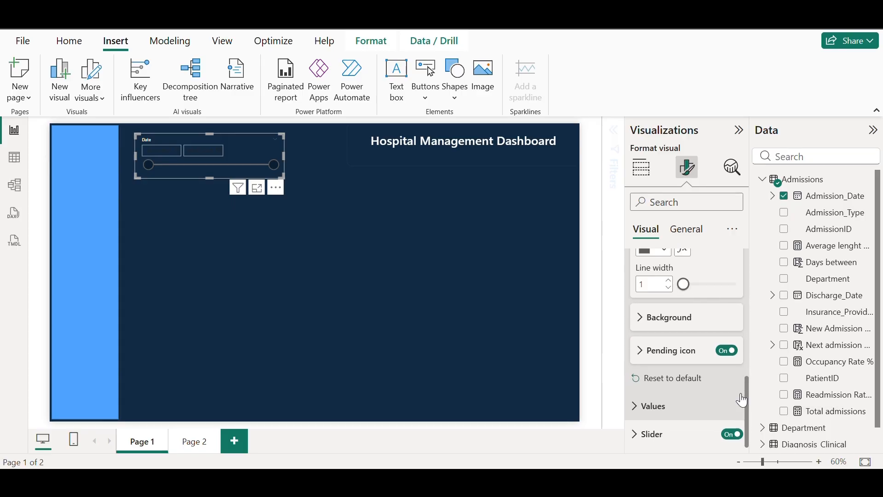
left_click(646, 407)
scroll(695, 363, "down", 2)
scroll(687, 349, "up", 1)
scroll(706, 351, "down", 2)
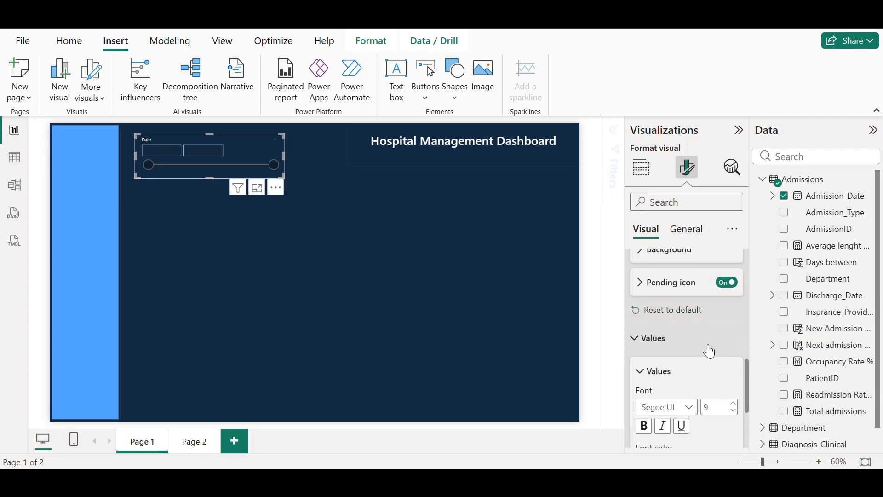
scroll(717, 384, "down", 1)
left_click(662, 395)
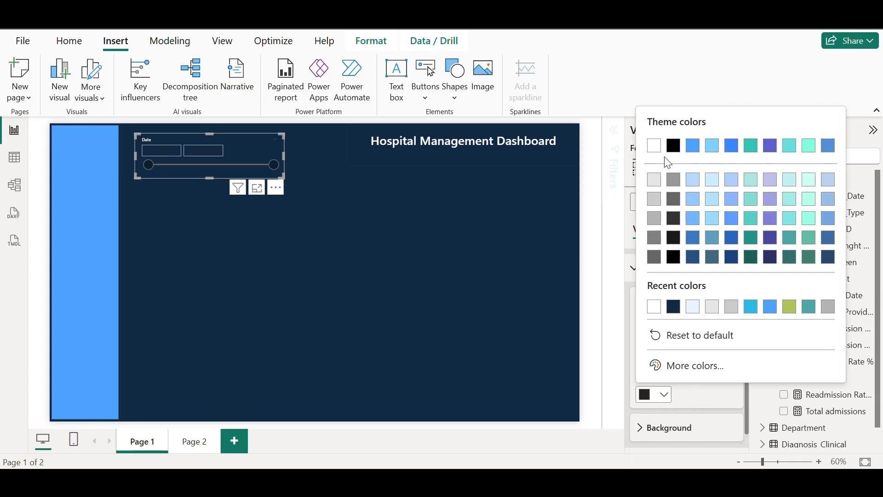
left_click(658, 152)
scroll(690, 350, "down", 1)
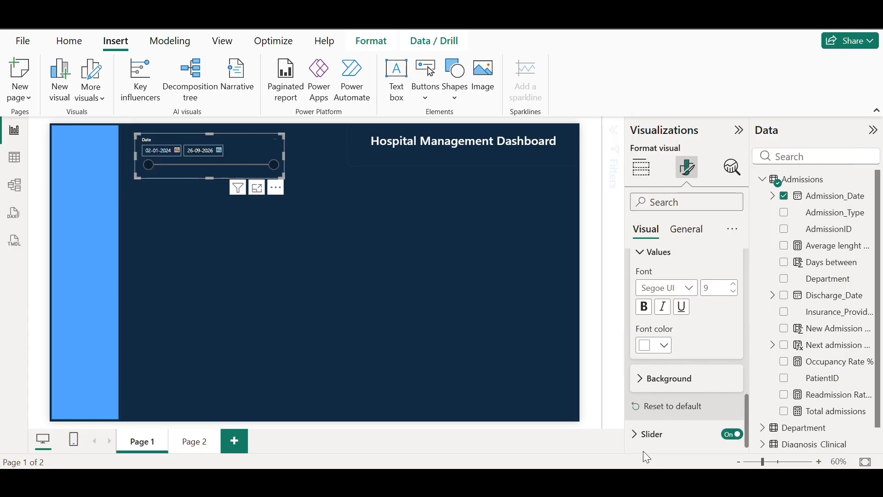
left_click(725, 437)
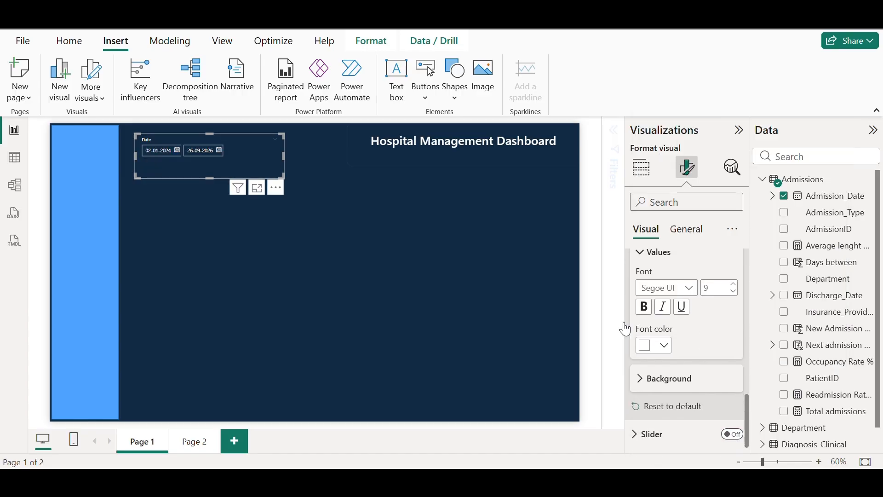
left_click(285, 155)
left_click(273, 151)
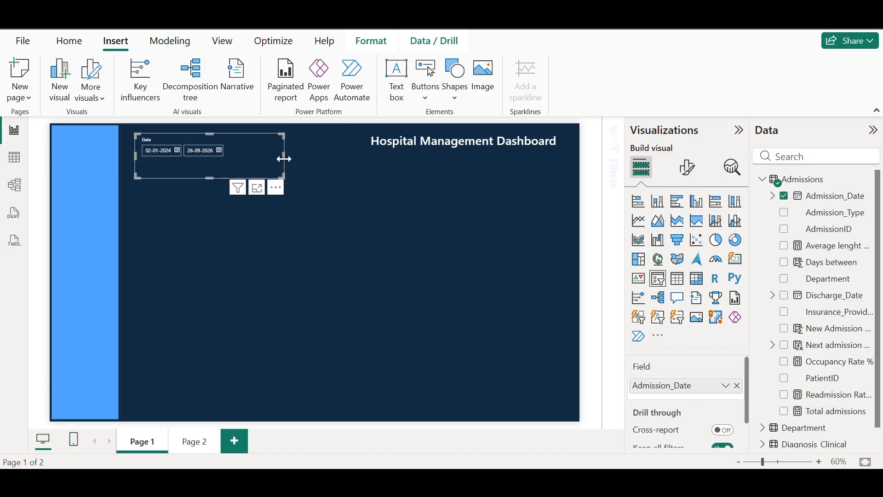
Shrink the date slicer further and turn off its visual border
left_click_drag(284, 159, 245, 153)
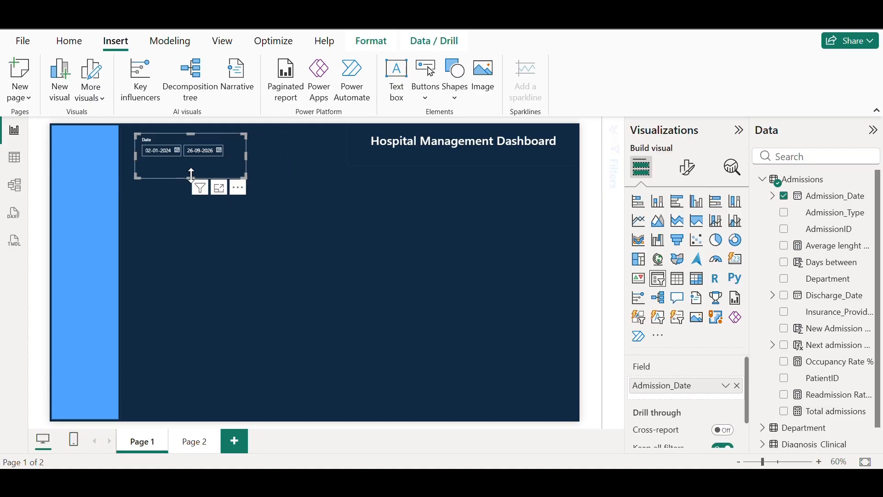
left_click_drag(191, 175, 205, 134)
left_click(330, 151)
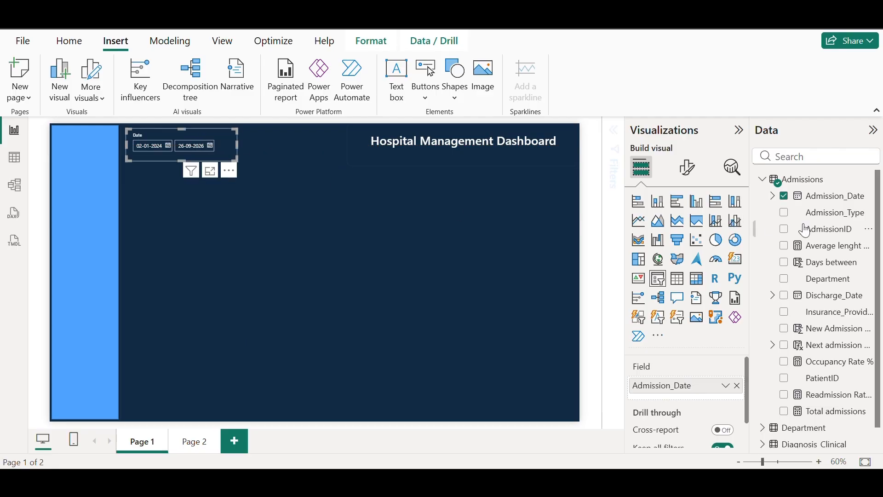
left_click(687, 171)
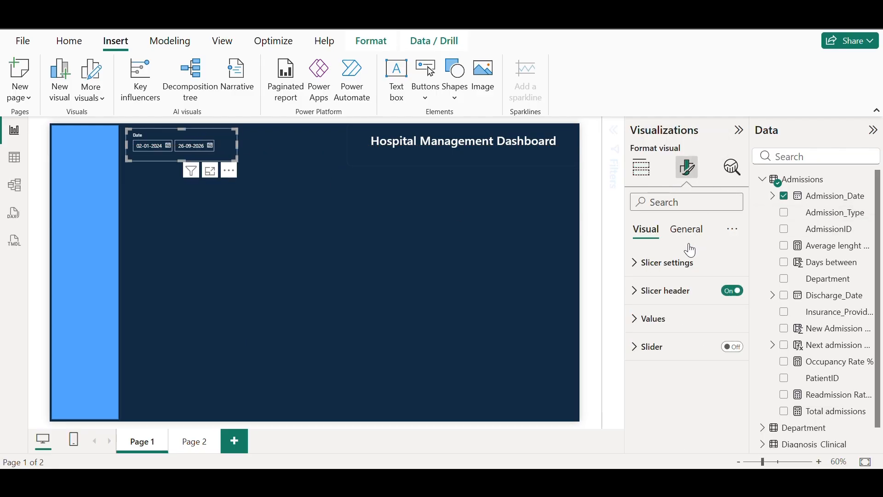
left_click(690, 238)
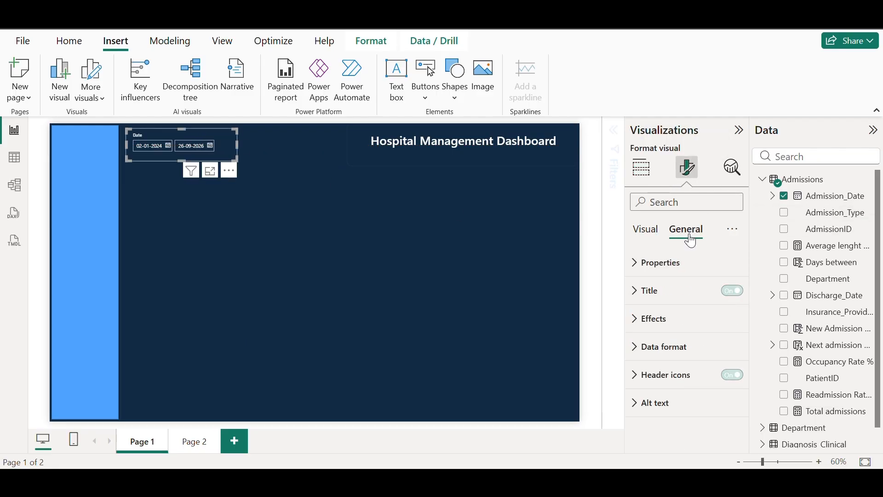
left_click(636, 318)
scroll(676, 287, "down", 3)
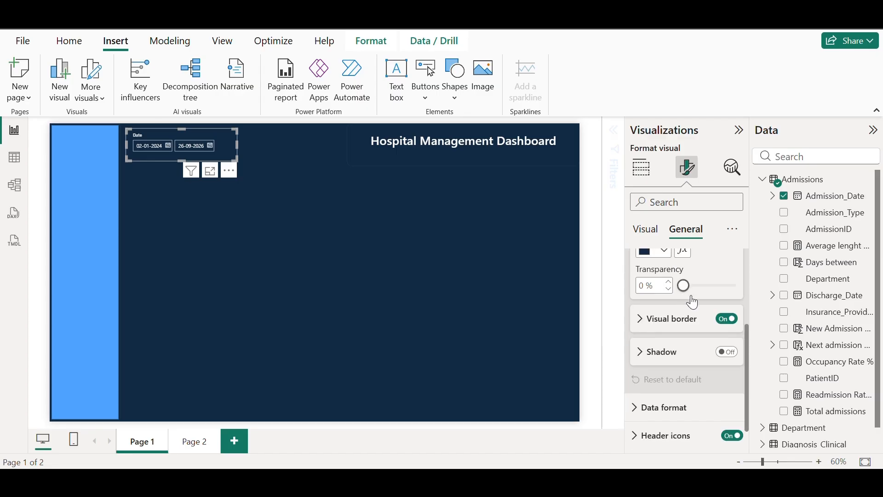
left_click(731, 324)
Turn off the visual border on the Hospital Management Dashboard title box
left_click(399, 193)
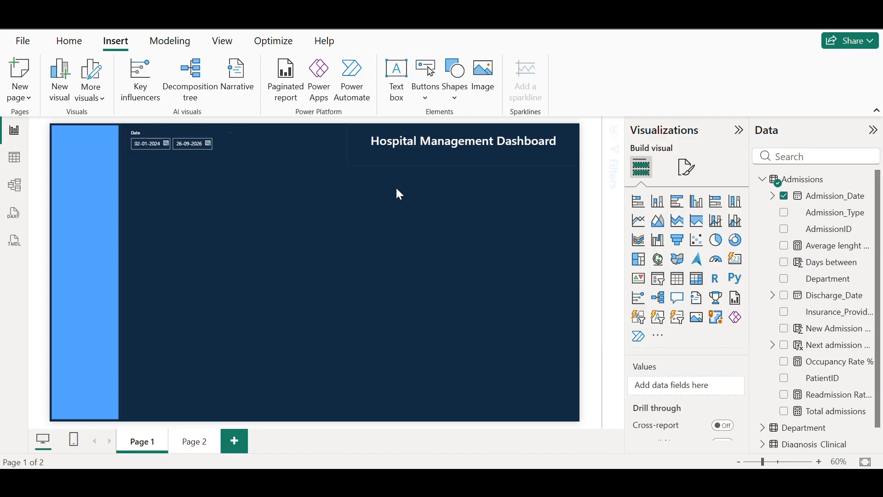
left_click(420, 156)
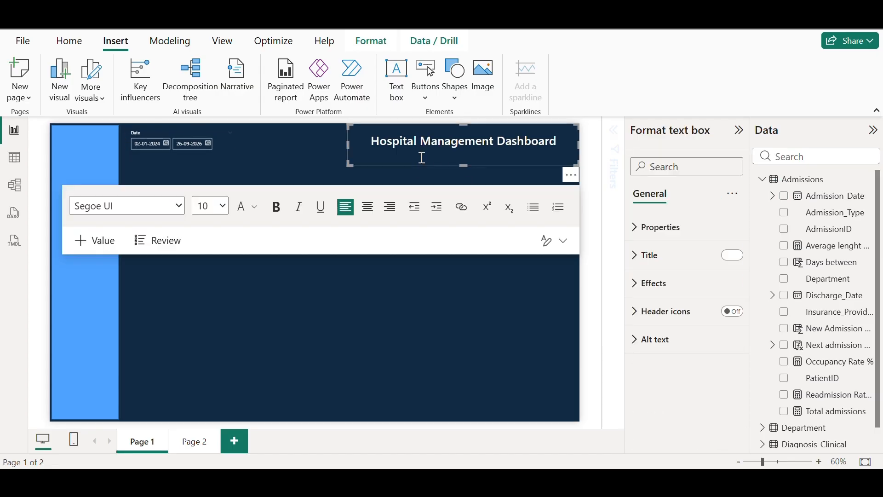
left_click(635, 283)
scroll(722, 386, "down", 3)
left_click(725, 354)
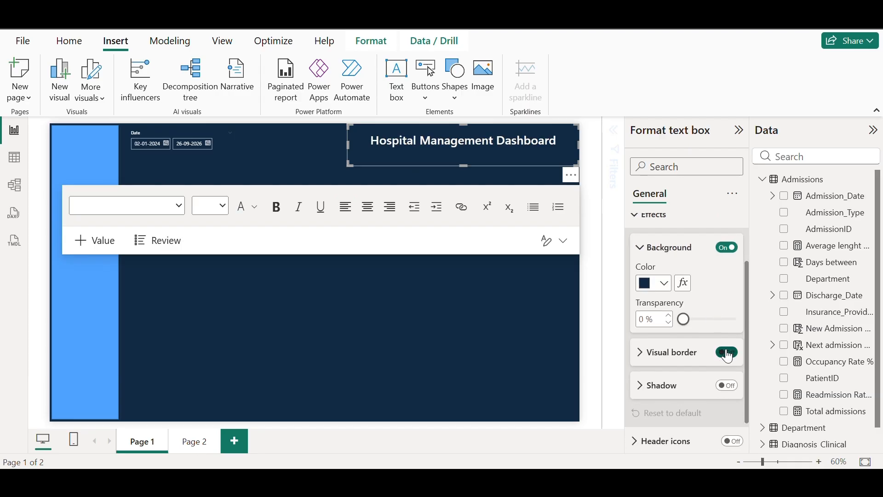
left_click(385, 313)
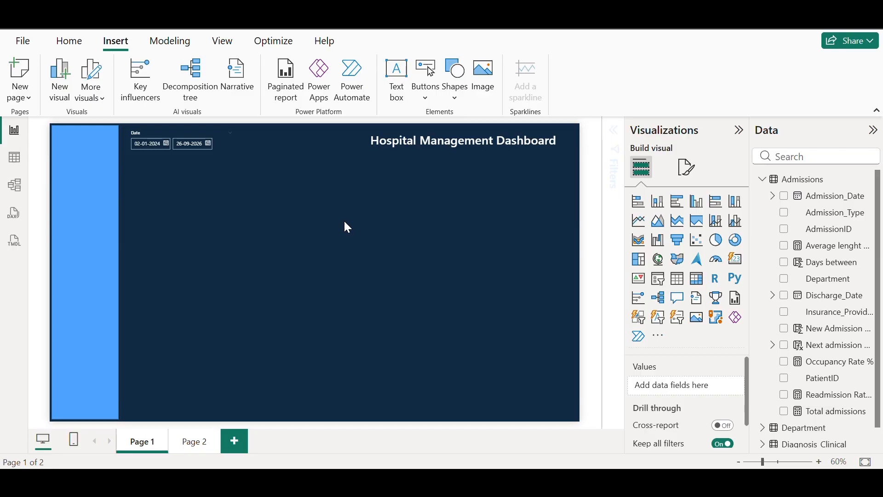
Add a card visual, shrink it, and position it under the date slicer
left_click(735, 259)
left_click_drag(181, 420, 219, 217)
left_click(189, 161)
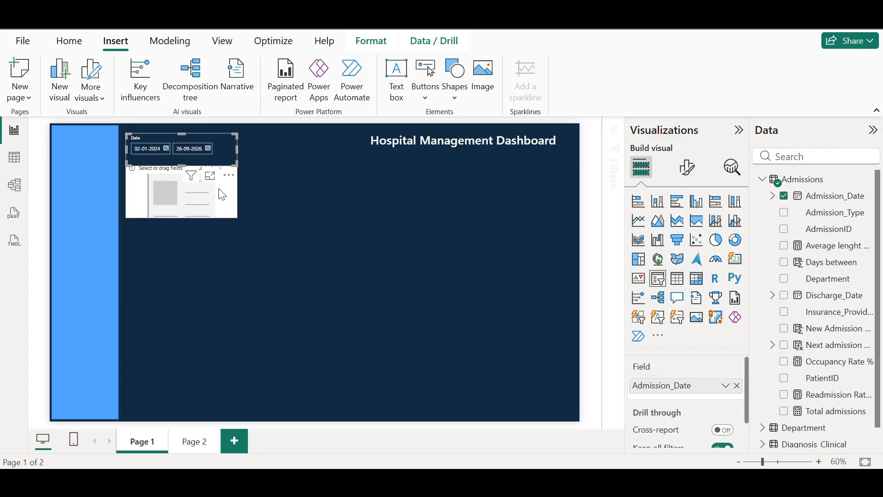
left_click(213, 202)
left_click_drag(238, 192, 175, 192)
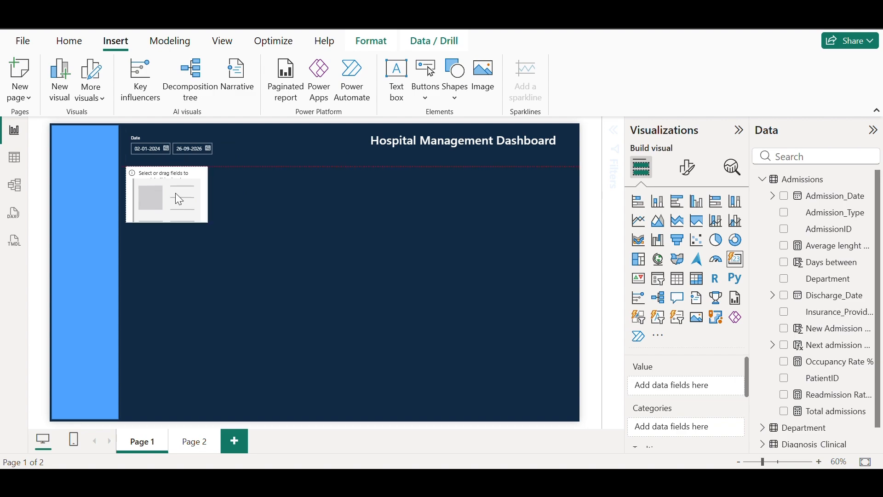
left_click(263, 195)
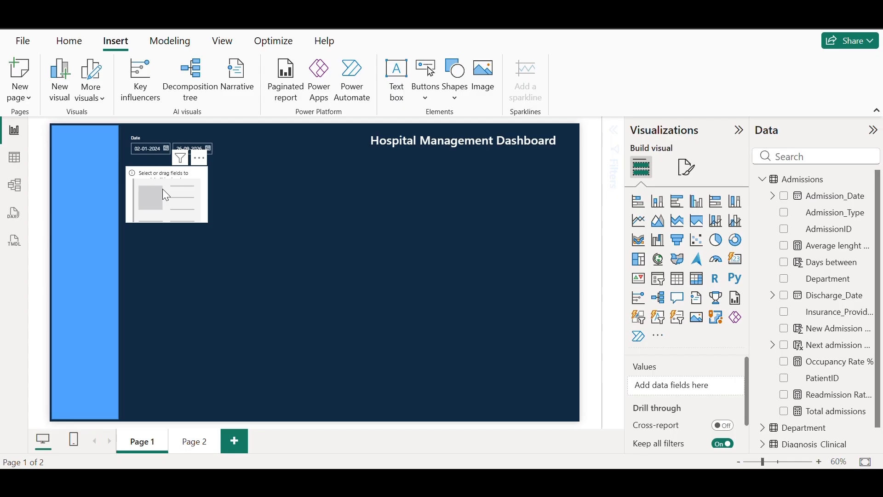
mouse_move(162, 189)
left_mouse_down()
mouse_move(239, 192)
mouse_move(165, 188)
left_mouse_up()
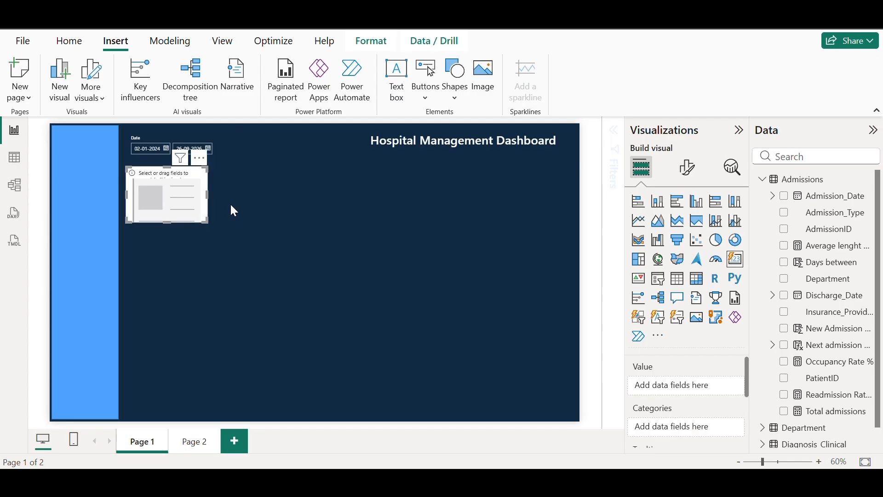
Paste four copies of the card and line them up in an even row of five
left_click(319, 206)
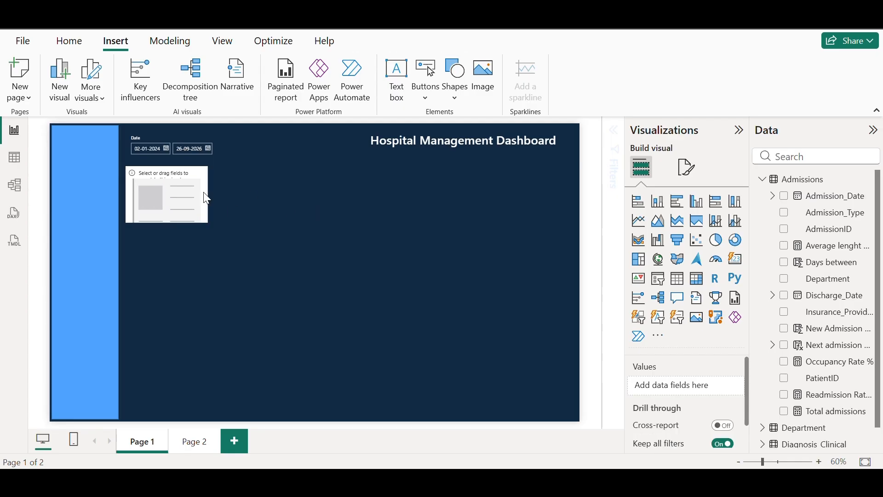
key("ctrl+v")
left_click_drag(185, 190, 269, 194)
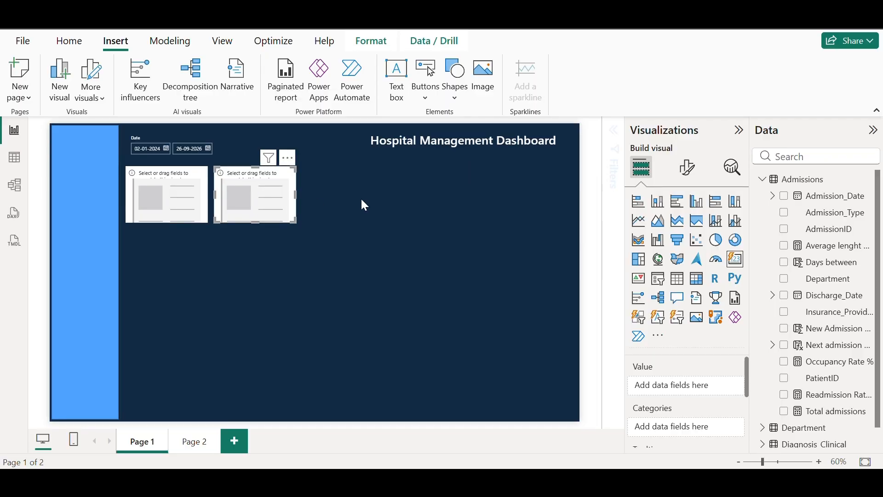
left_click(199, 196)
key("ctrl+v")
left_click_drag(199, 194, 371, 187)
key("ctrl+v")
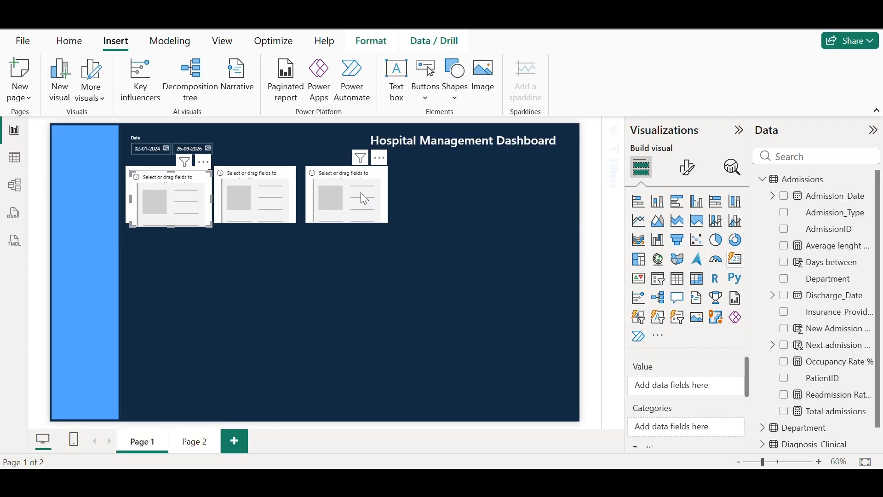
left_click_drag(140, 199, 409, 197)
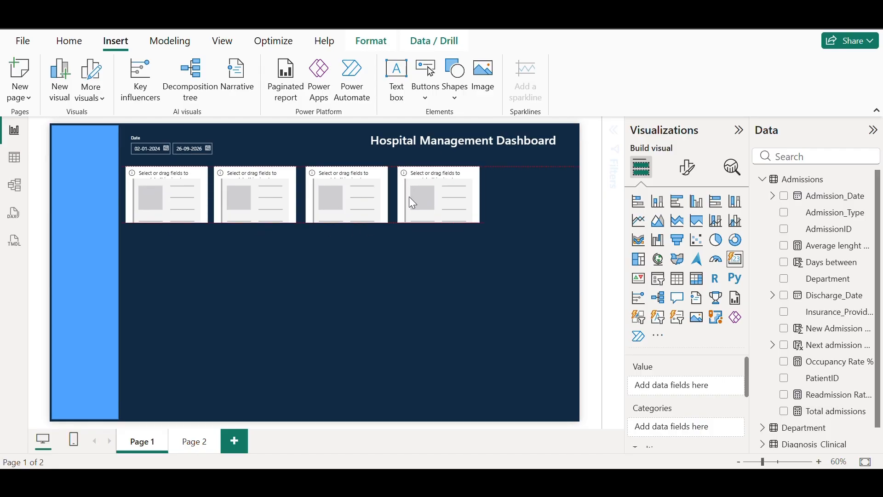
key("ctrl+v")
left_click_drag(175, 193, 535, 189)
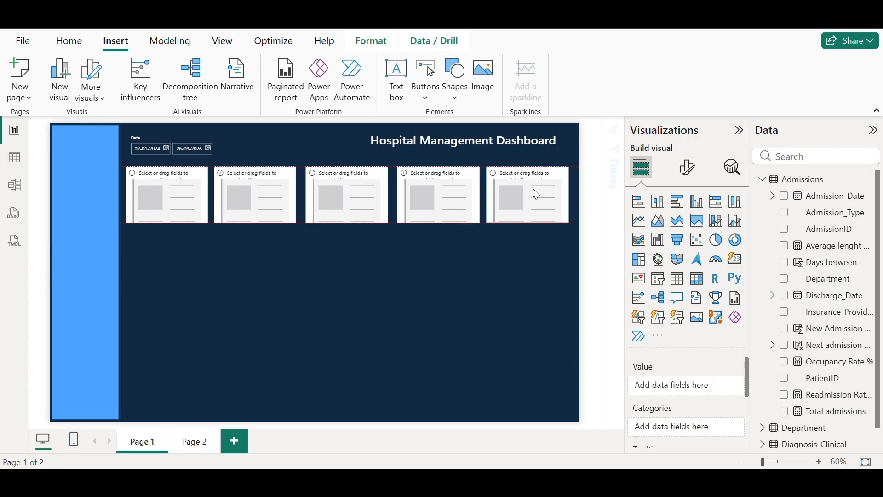
left_click(574, 158)
left_click(181, 191)
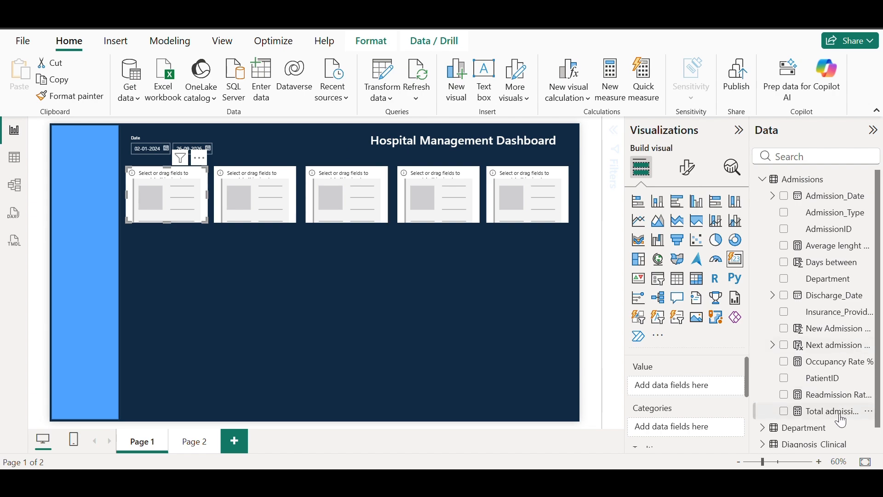
Put Total admissions, Occupancy Rate %, Average lenght of Stay and Readmission Rate % in the first four cards
left_click_drag(842, 420, 702, 392)
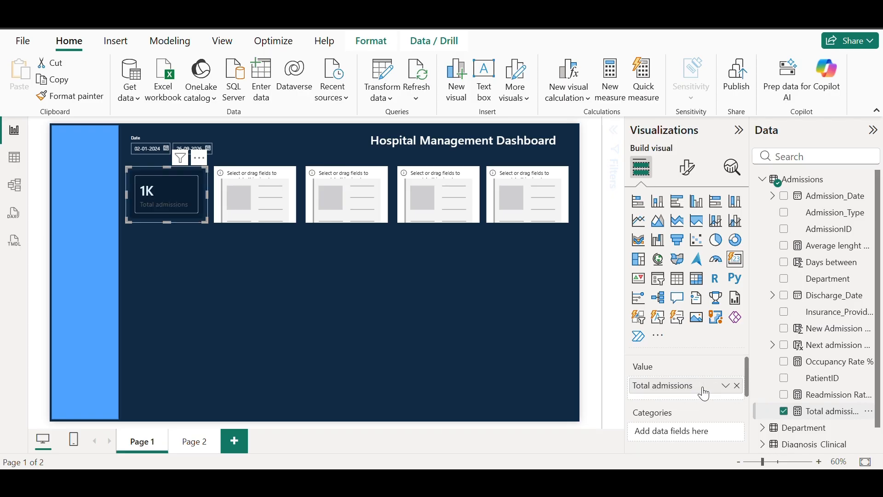
left_click(269, 196)
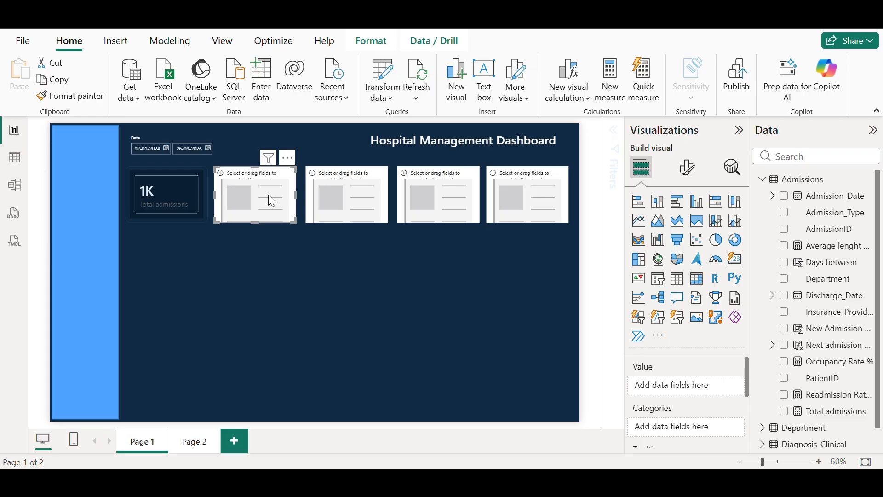
left_click_drag(862, 368, 694, 386)
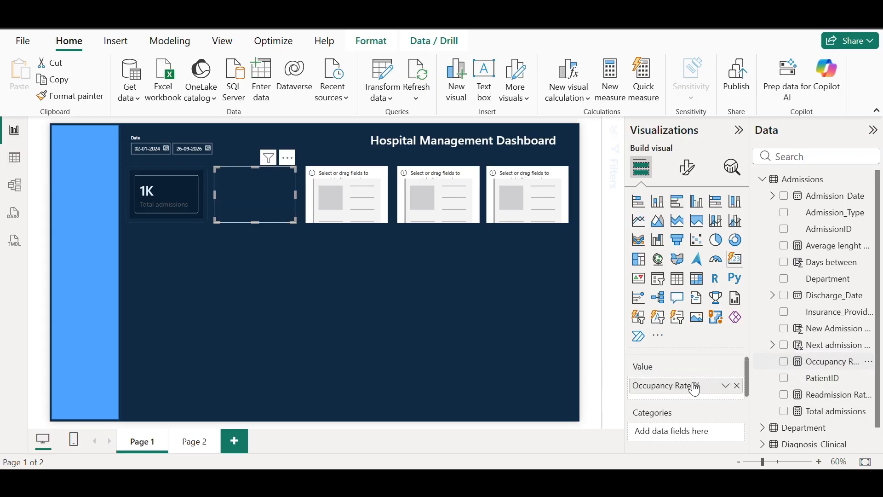
left_click(340, 192)
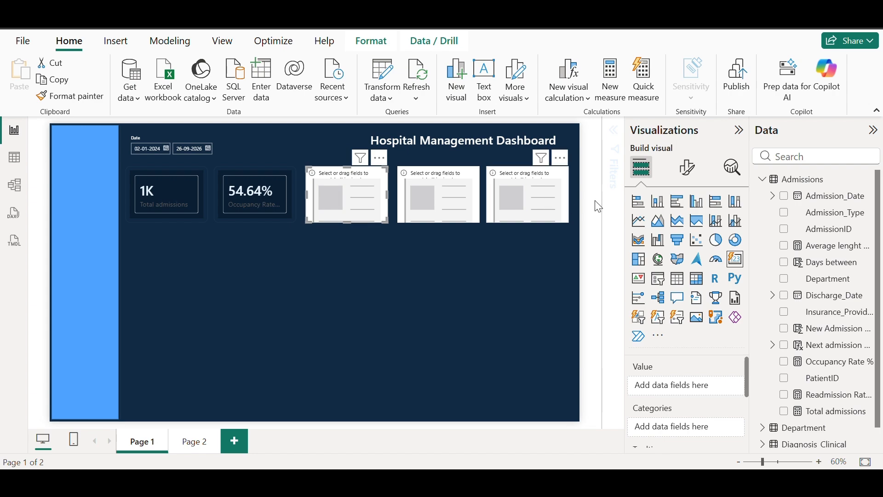
left_click_drag(826, 247, 360, 193)
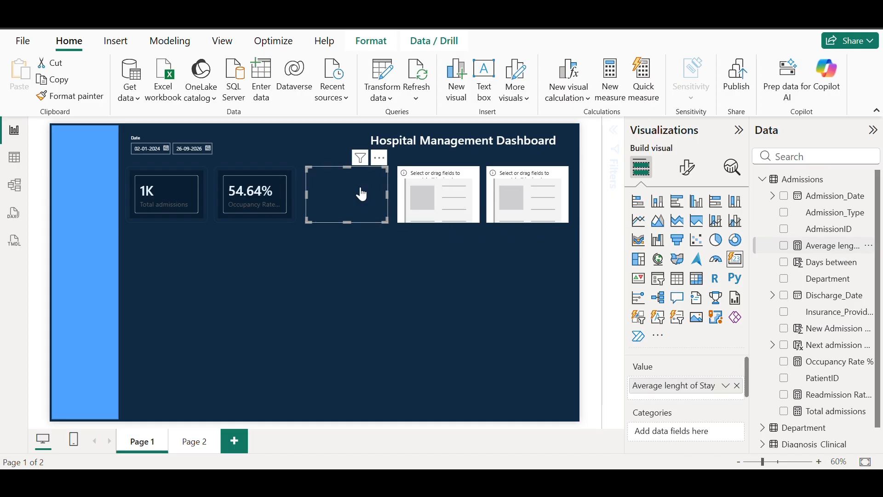
left_click(444, 189)
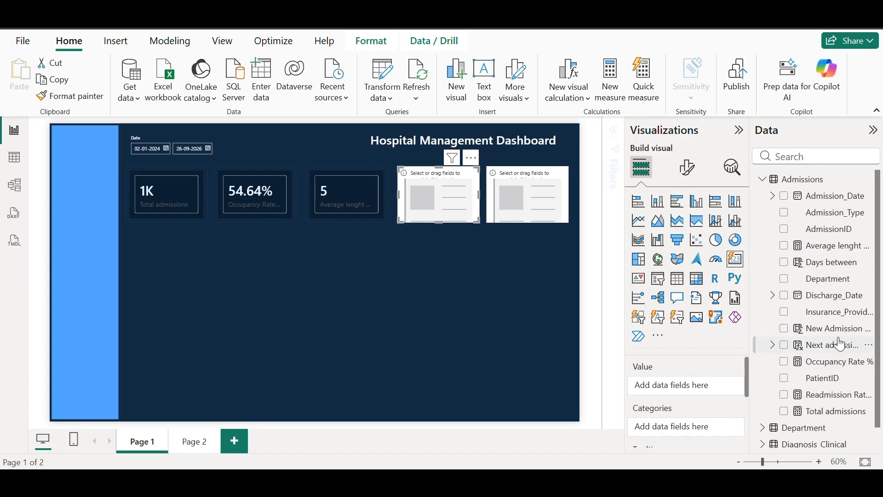
left_click_drag(852, 395, 709, 391)
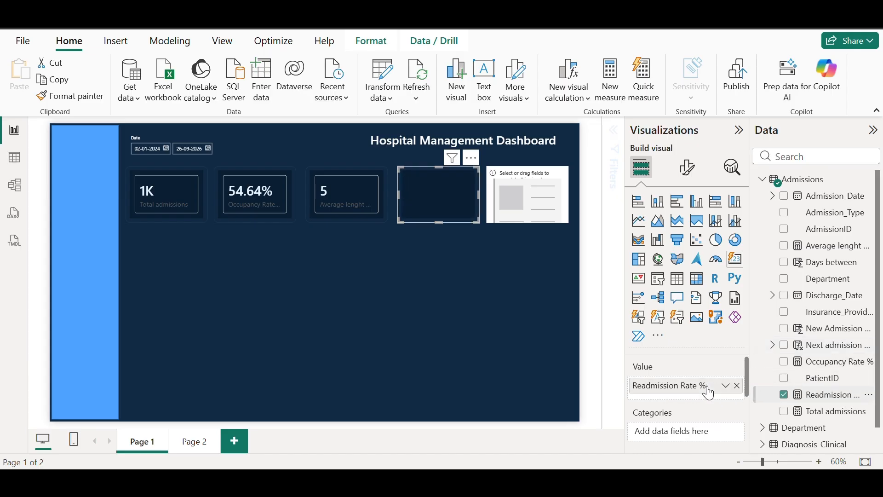
Show Total Revenue in the fifth card, deleting the accidentally created extra visual
left_click(537, 202)
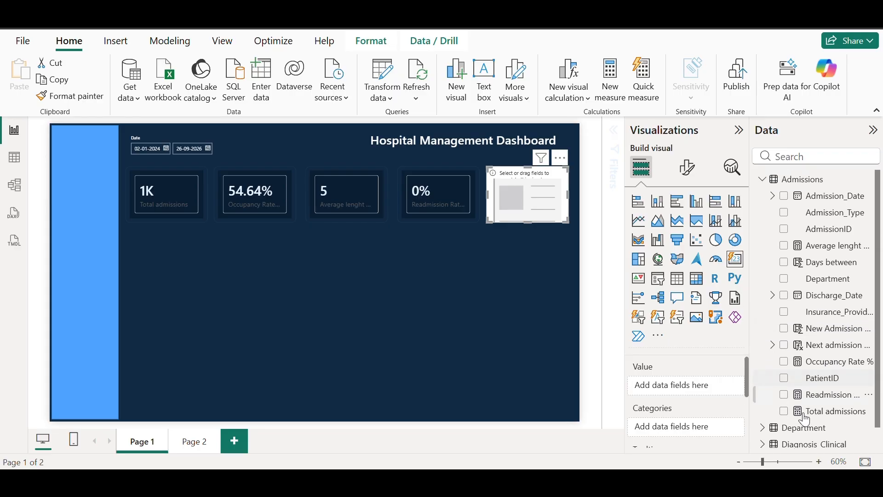
left_click(763, 445)
scroll(823, 391, "down", 5)
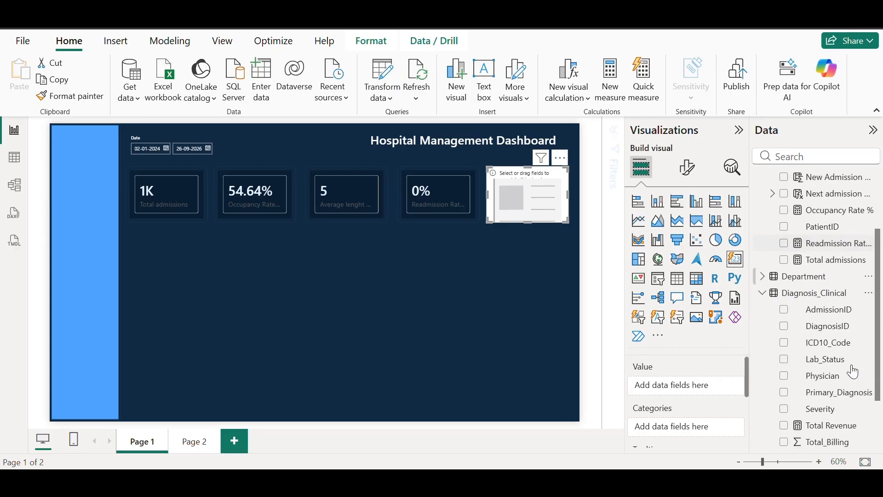
left_click_drag(842, 416, 564, 189)
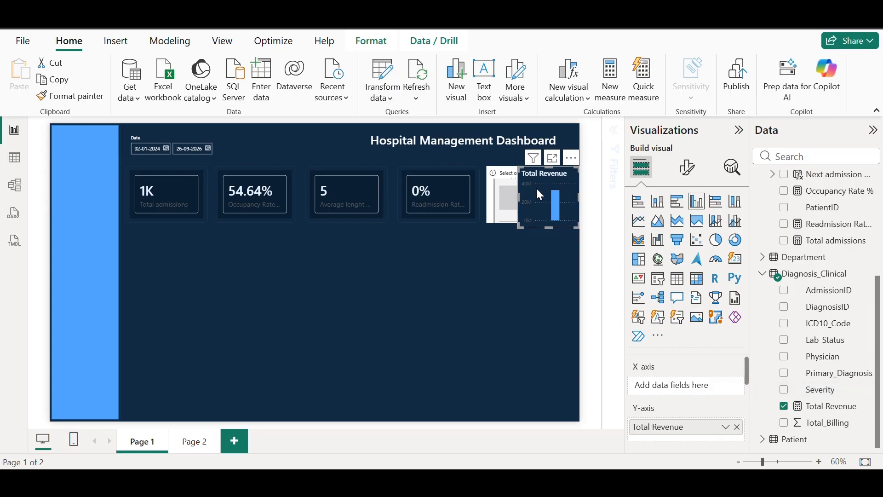
left_click_drag(841, 408, 679, 390)
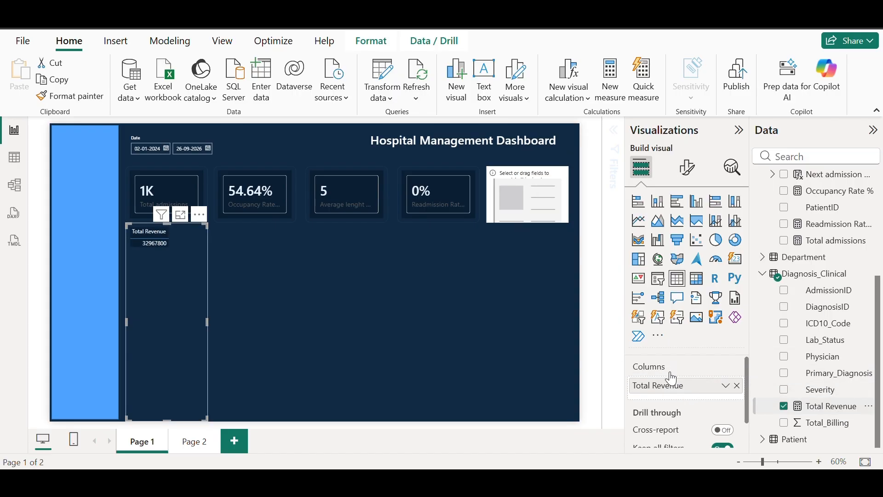
key("Delete")
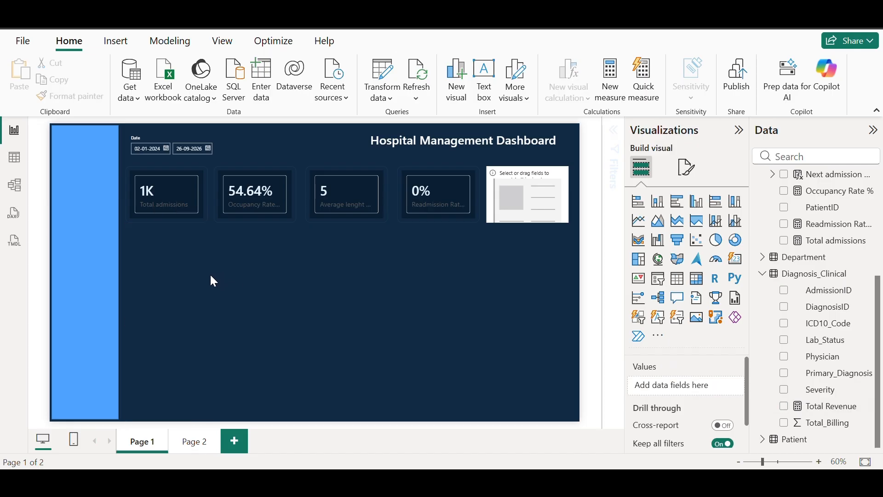
left_click(528, 202)
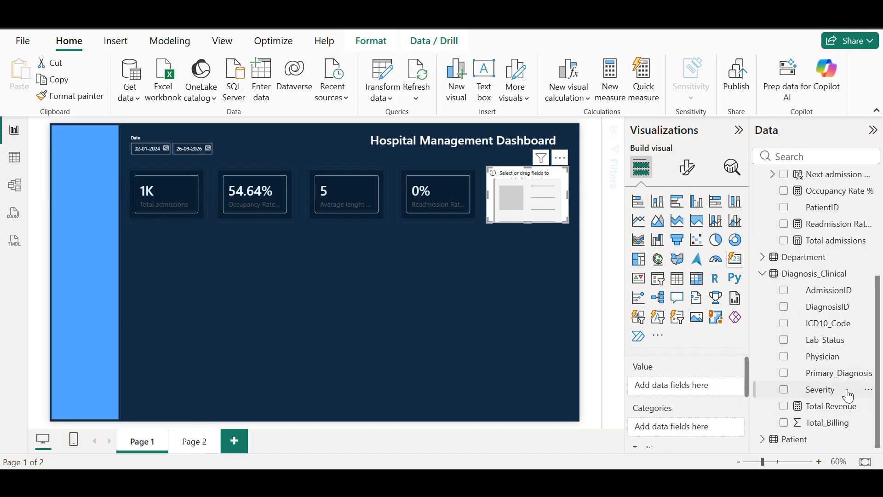
left_click_drag(846, 406, 717, 387)
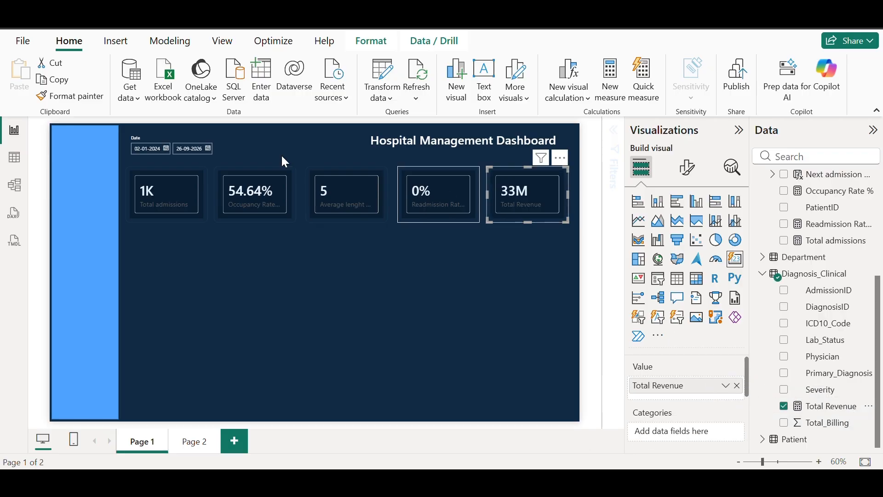
left_click(368, 203)
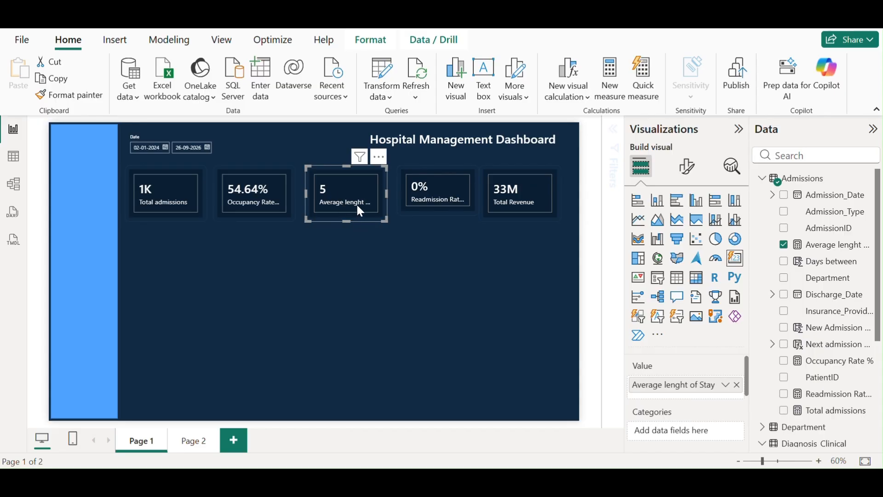
Create the Admissions measure ALS display = [Average lenght of Stay] & " Days"
left_click(834, 246)
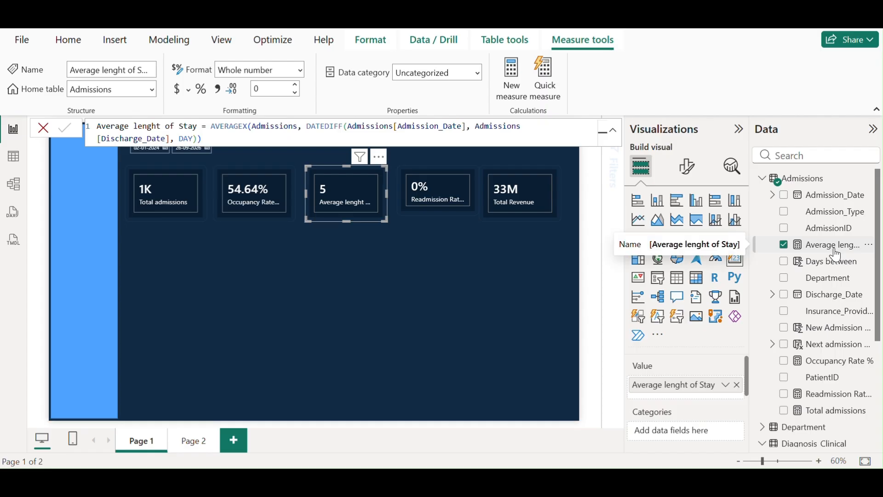
left_click(556, 277)
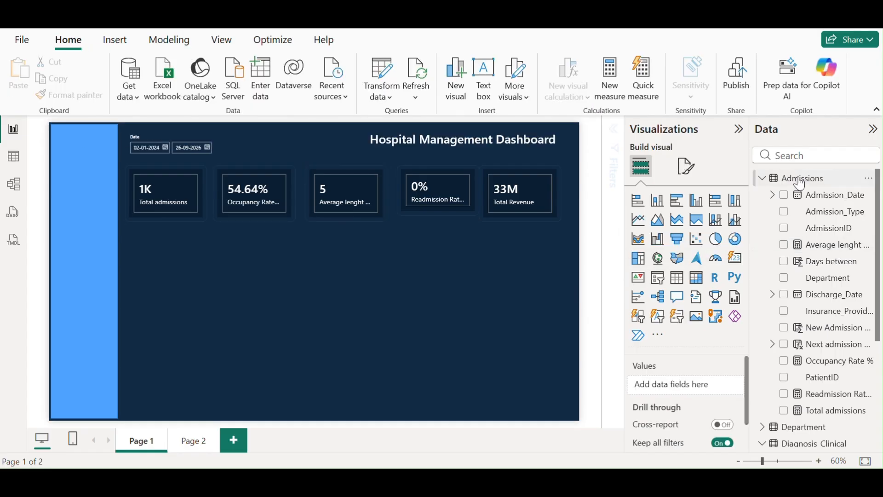
right_click(801, 182)
left_click(728, 205)
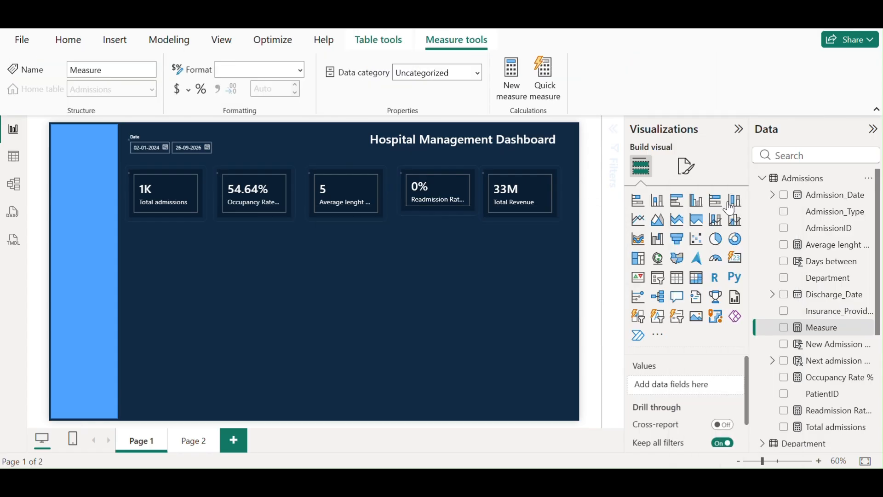
key("BackSpace")
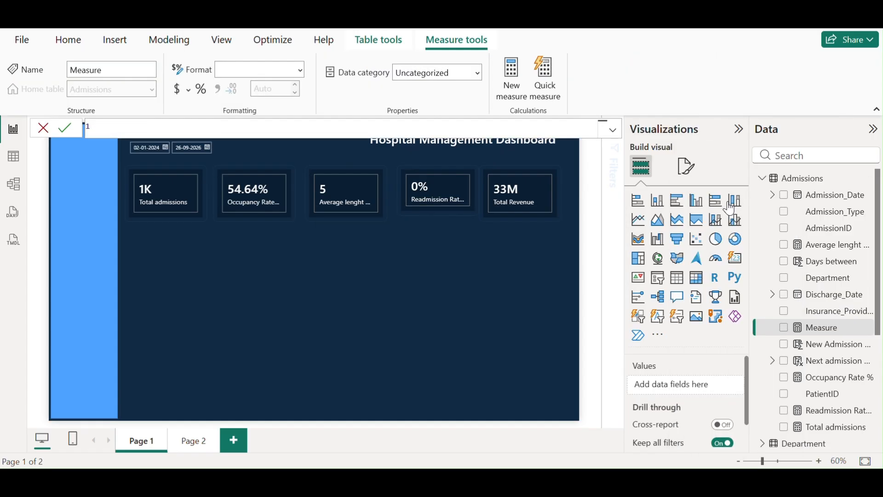
type("ALS display= eve")
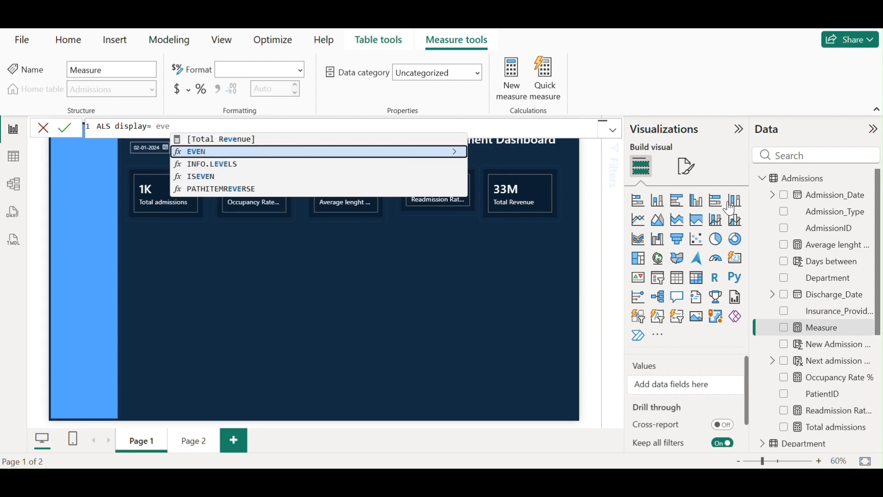
key("BackSpace")
key("BackSpace")
key("BackSpace")
type("ave")
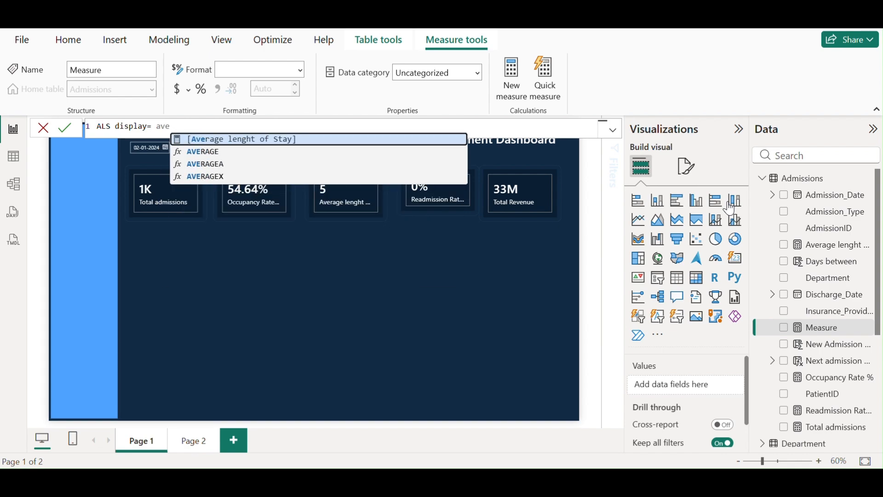
key("Tab")
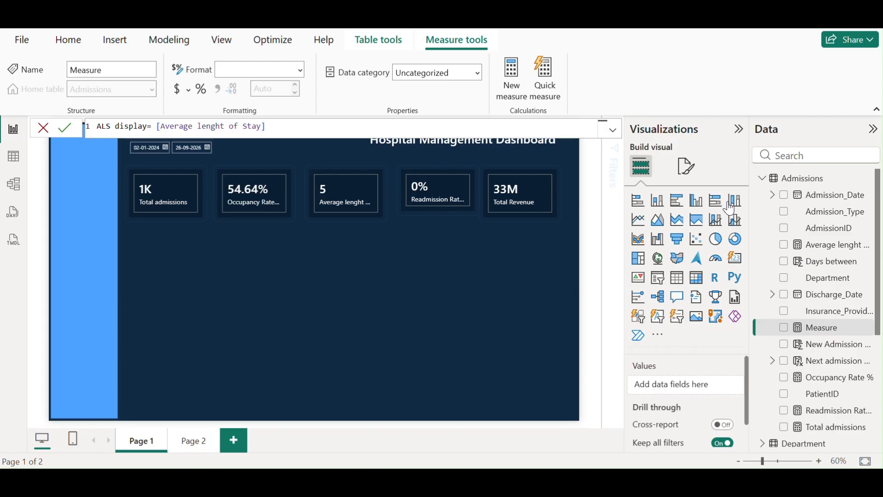
type("& \" Days\"")
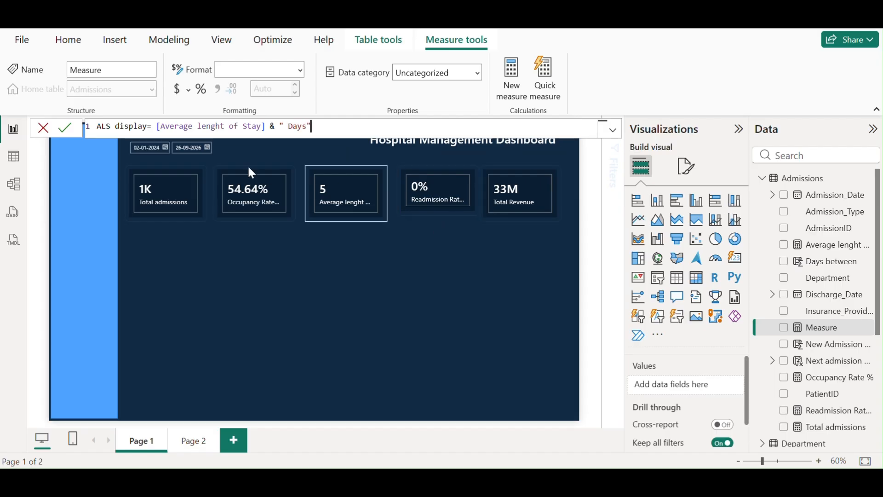
left_click(64, 130)
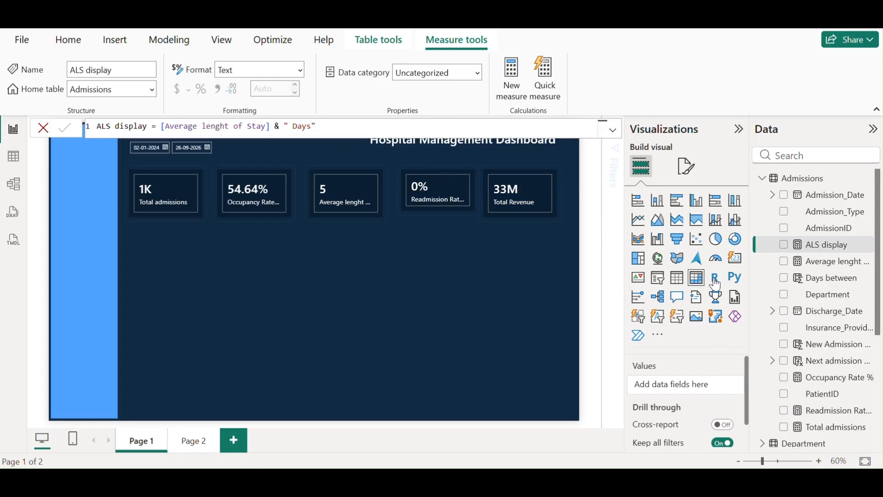
Replace Average lenght of Stay with ALS display as the third card's value
left_click(346, 197)
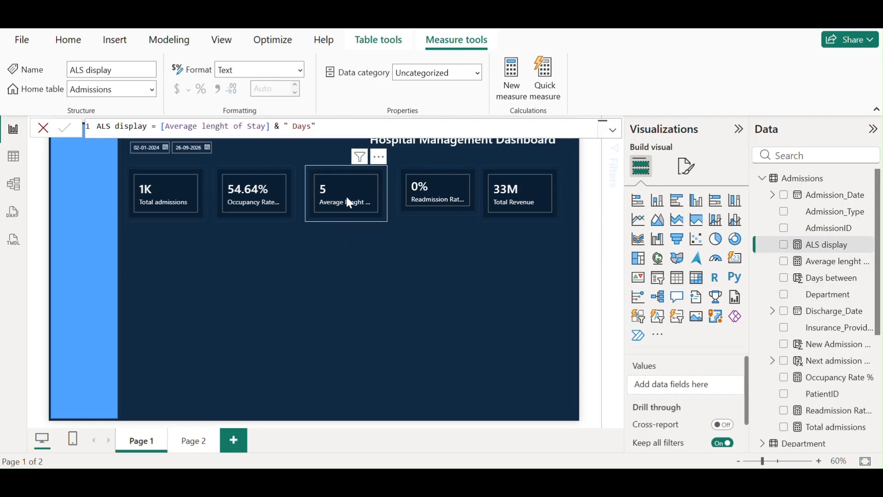
left_click(784, 261)
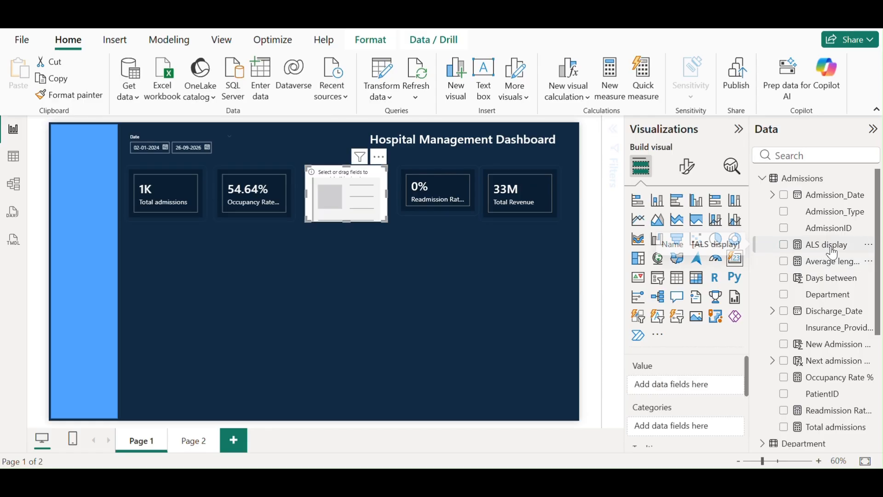
left_click_drag(843, 254, 687, 385)
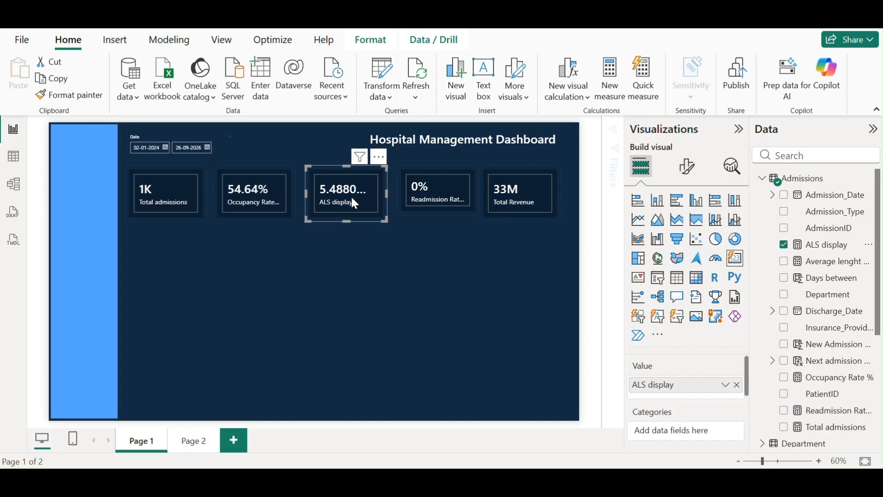
Wrap the ALS display measure reference in ROUND so the card reads 5 Days
left_click(827, 253)
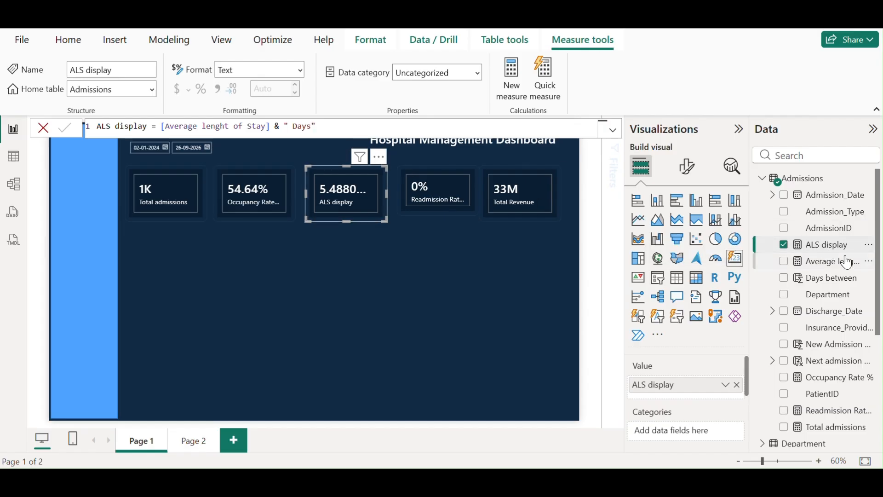
left_click(162, 126)
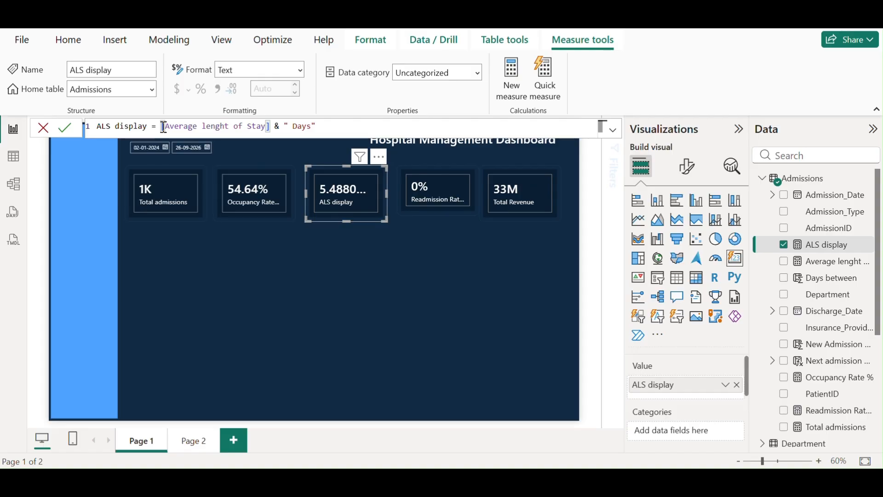
type("ROUND(")
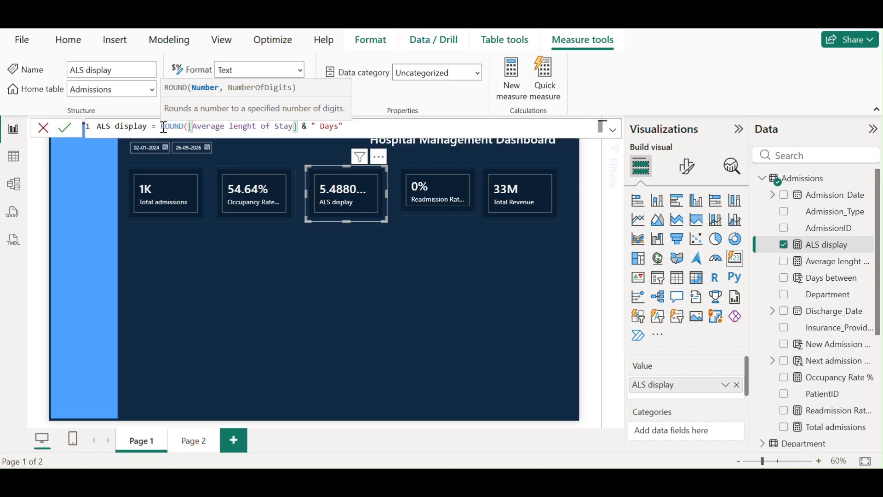
left_click(299, 127)
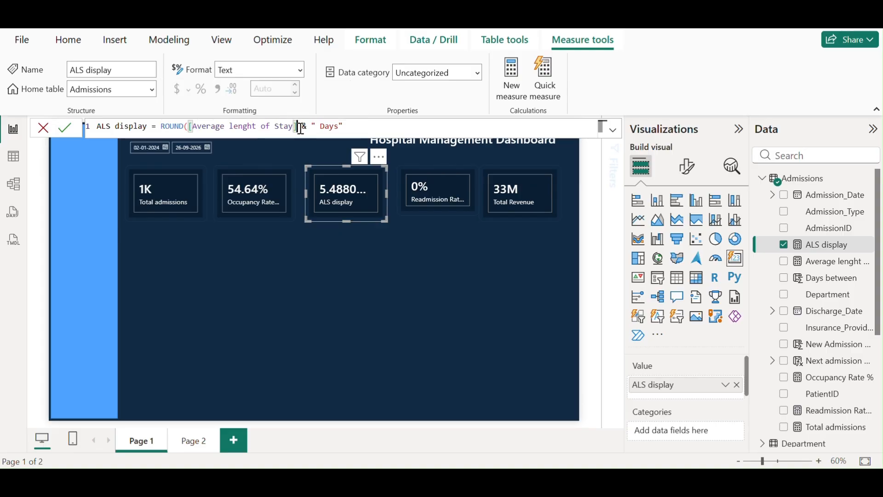
type(",")
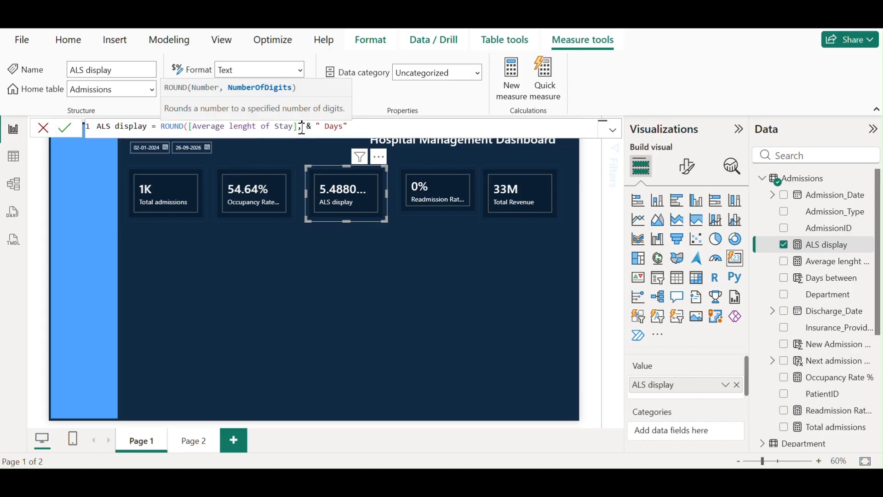
type("2")
type(")")
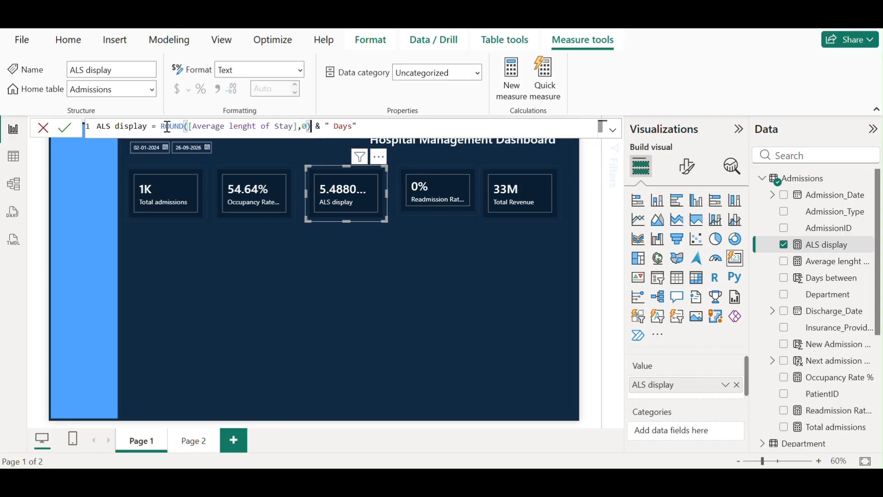
left_click(64, 131)
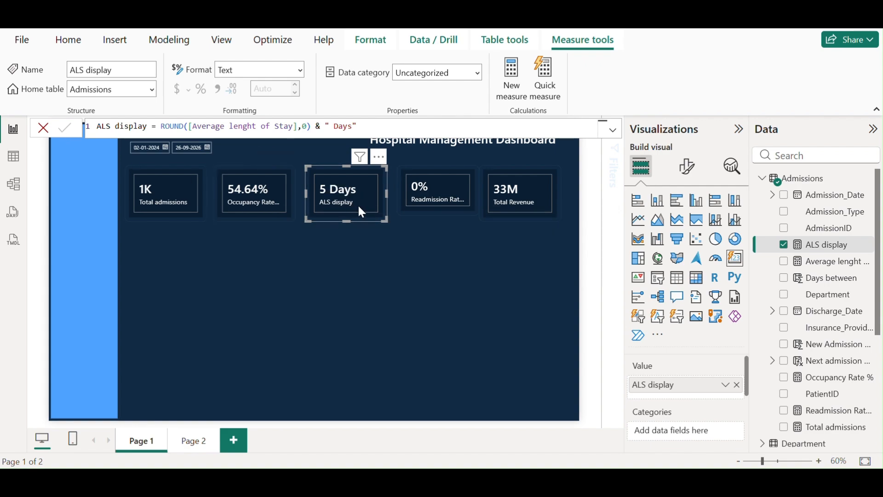
In the card's Callout formatting, set Apply settings to ALS display
left_click(687, 167)
left_click(643, 375)
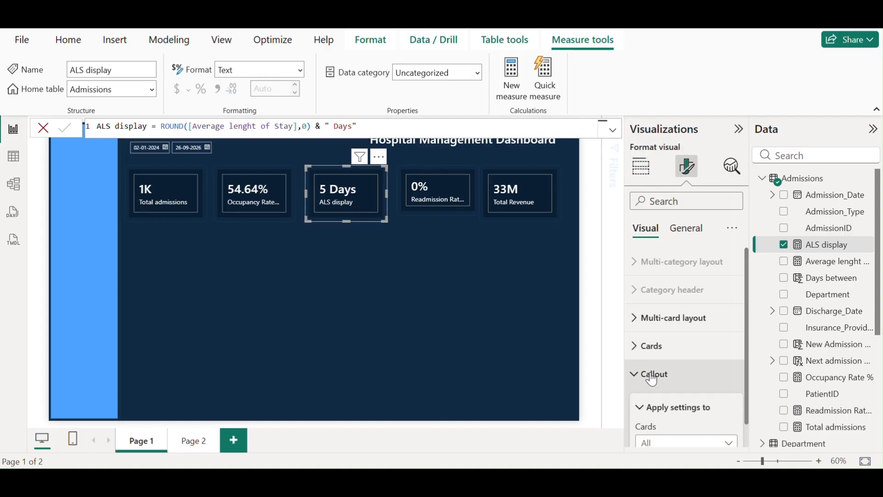
scroll(697, 376, "down", 3)
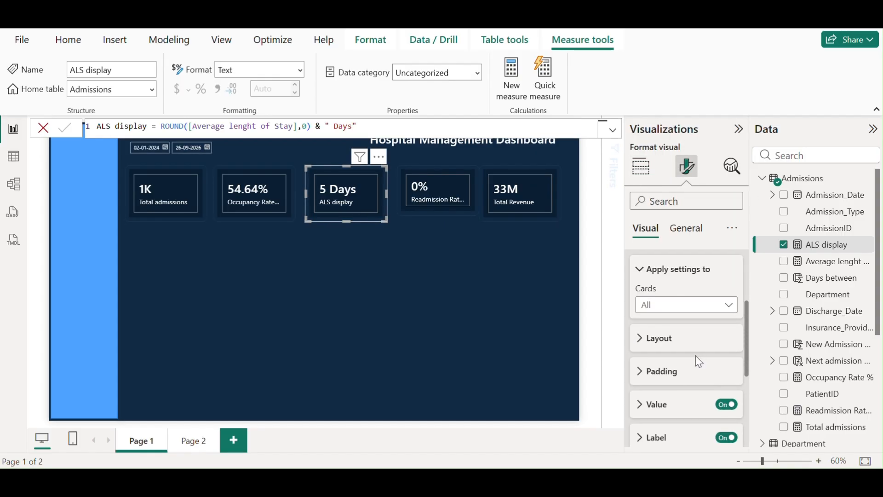
left_click(642, 440)
scroll(696, 379, "down", 3)
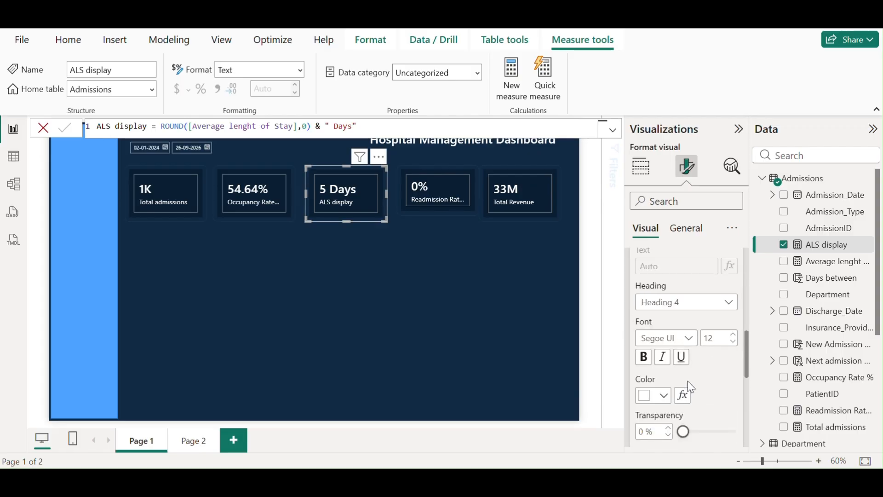
scroll(697, 331, "up", 5)
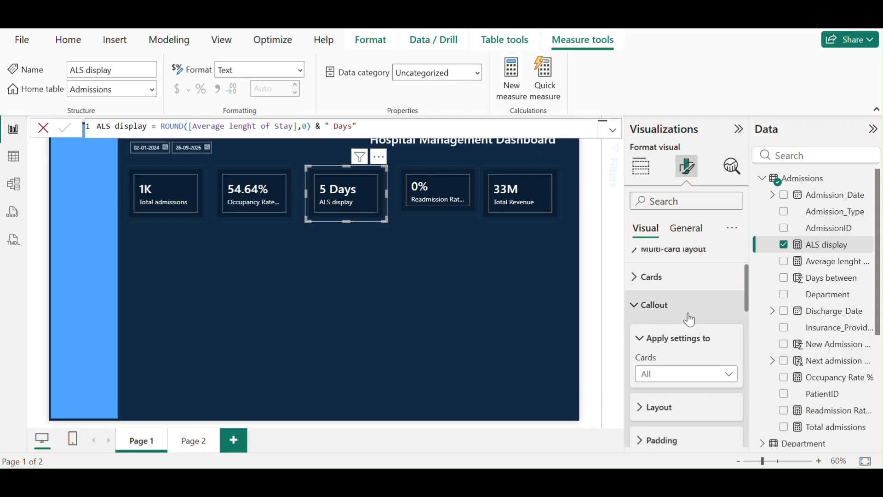
left_click(676, 375)
left_click(665, 408)
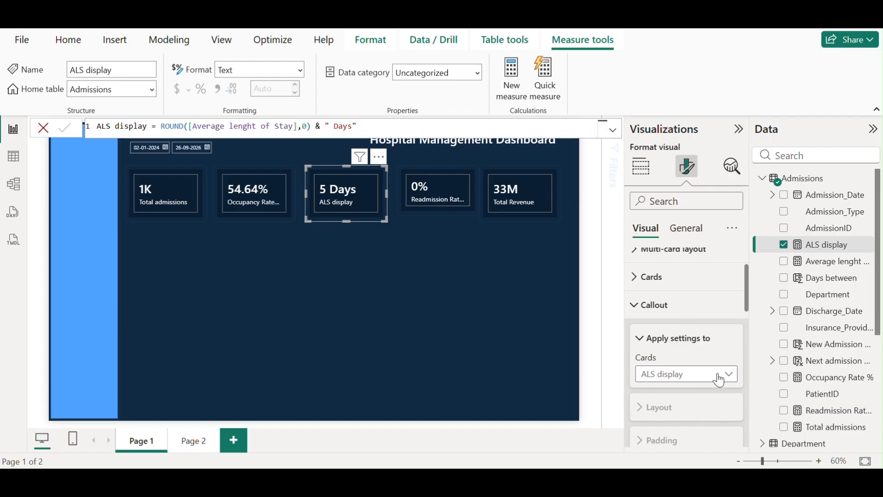
Enter Average length of Stay as the card's label text
scroll(706, 359, "down", 5)
left_click(673, 337)
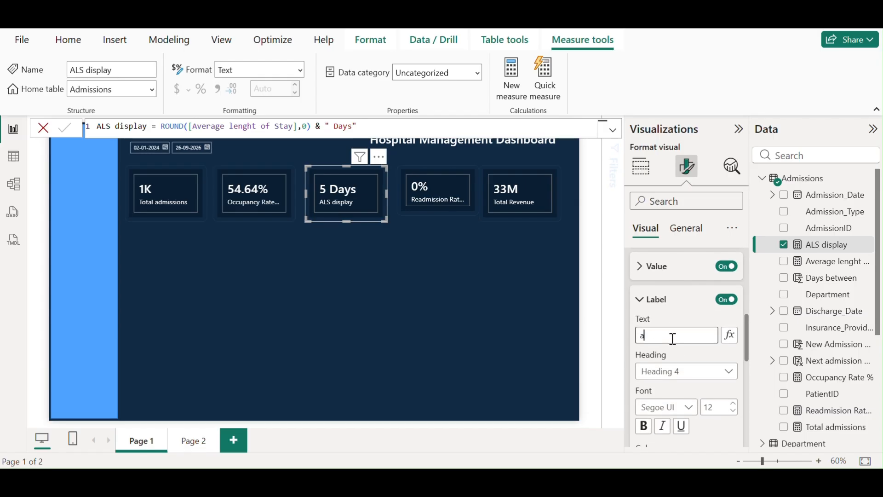
type("Average")
type(" lenght of")
key("BackSpace")
key("BackSpace")
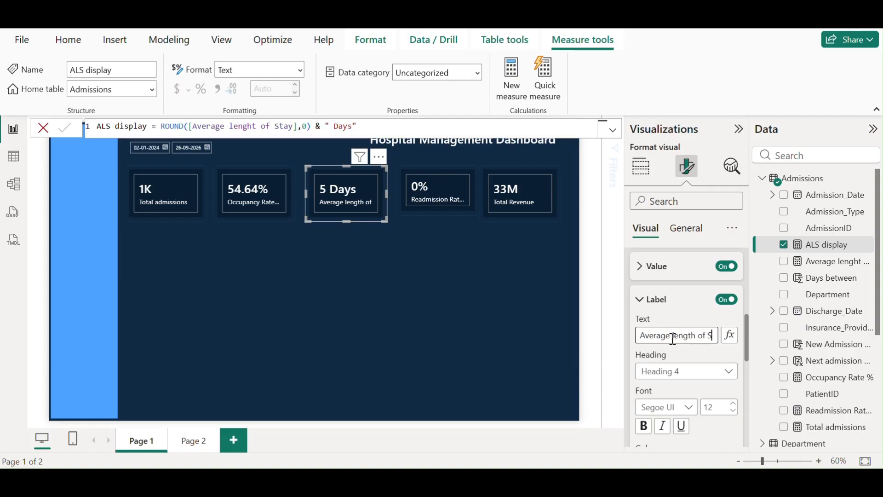
type("tay")
left_click(367, 227)
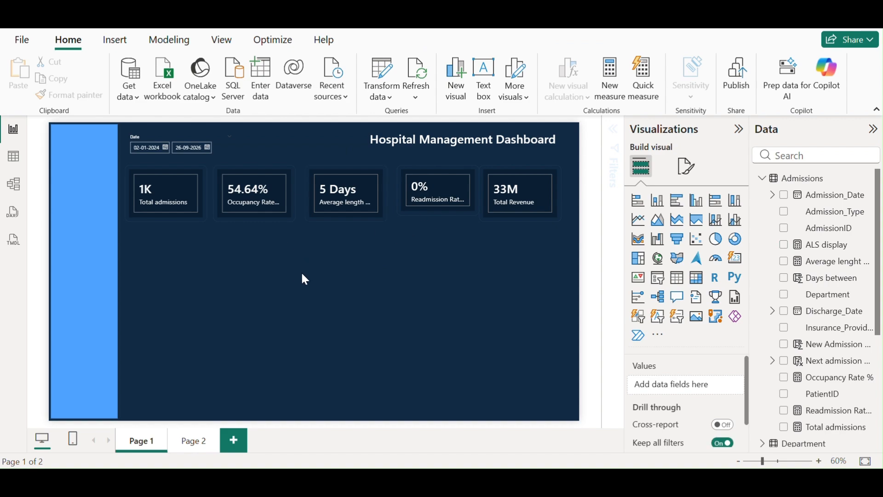
left_click(177, 201)
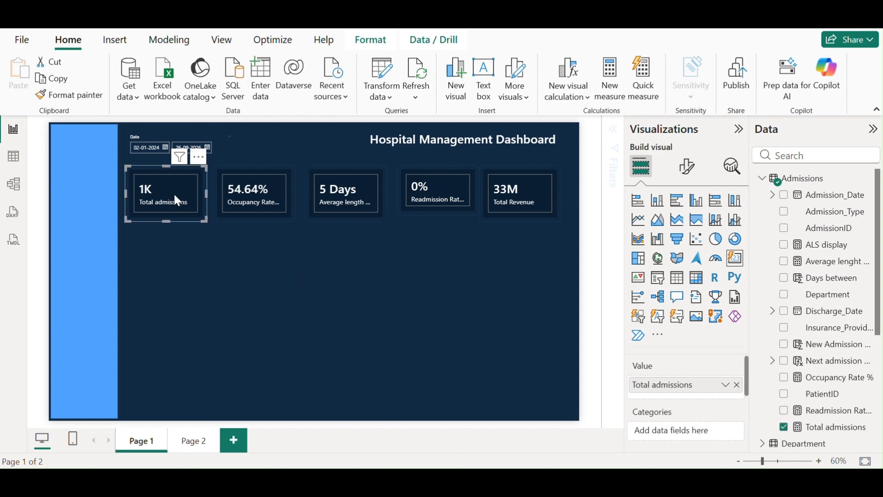
left_click(690, 171)
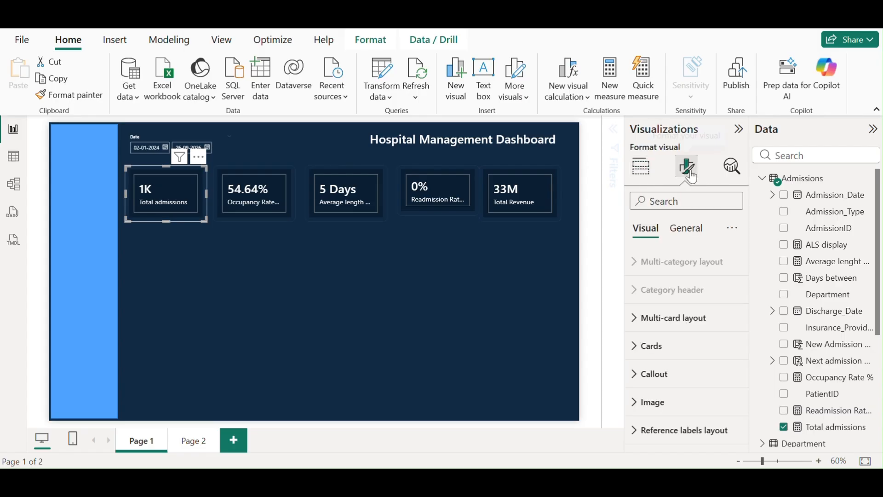
left_click(644, 317)
left_click(671, 388)
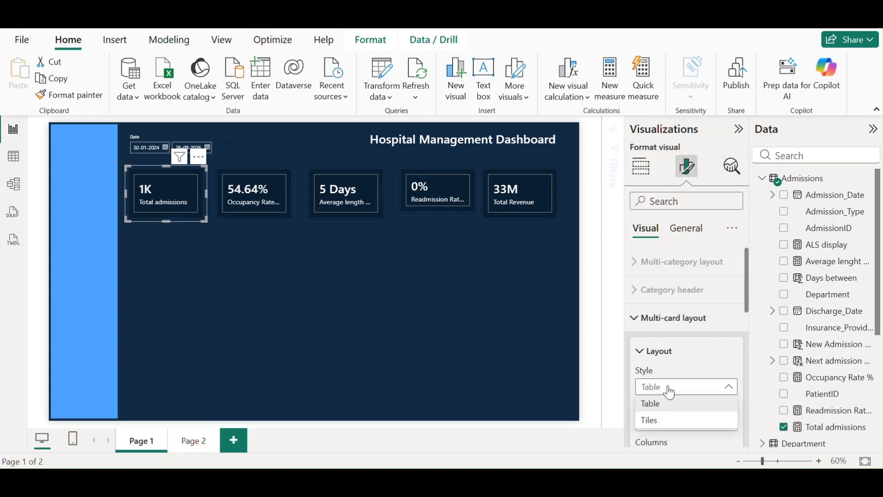
left_click_drag(747, 293, 754, 385)
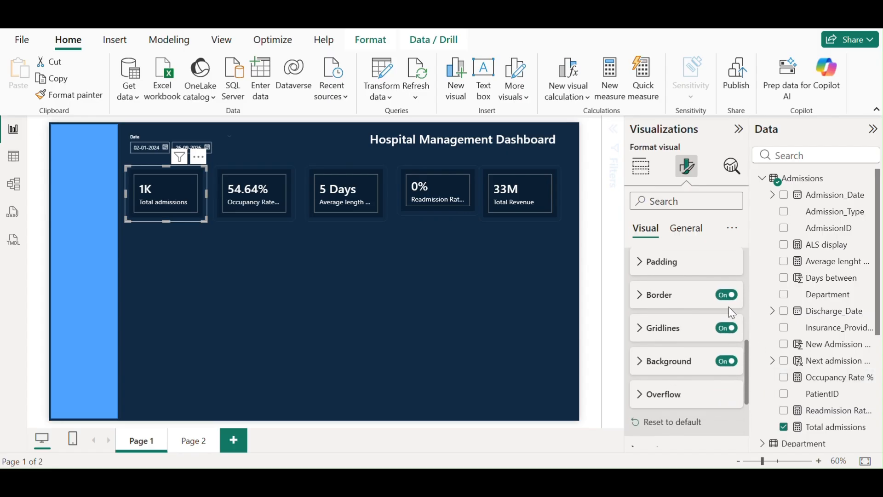
left_click(727, 295)
left_click(727, 328)
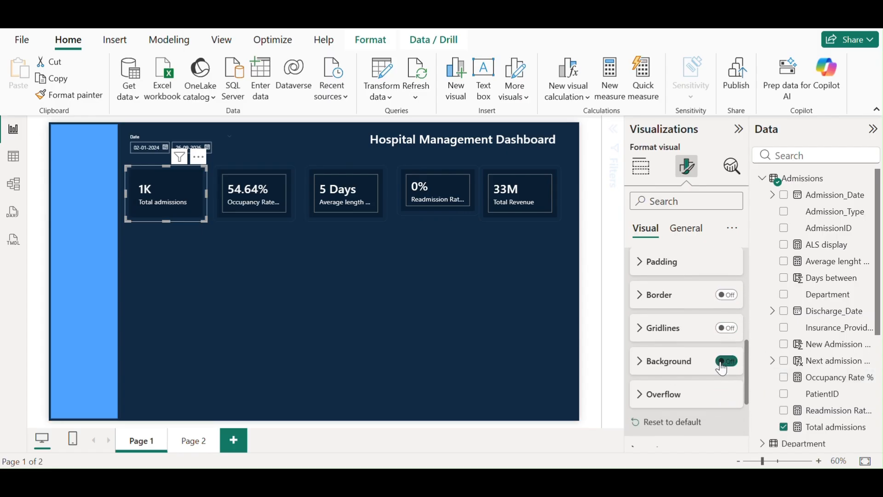
left_click(723, 362)
left_click_drag(745, 348, 752, 405)
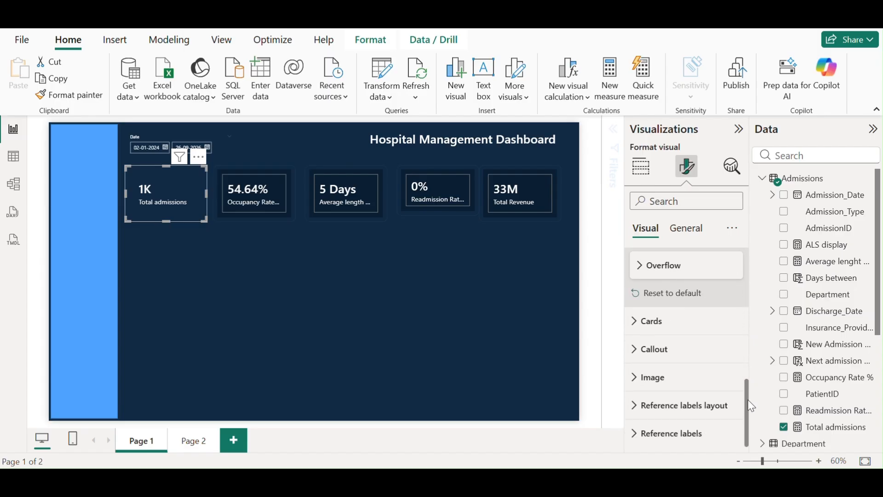
left_click(637, 350)
scroll(702, 344, "up", 5)
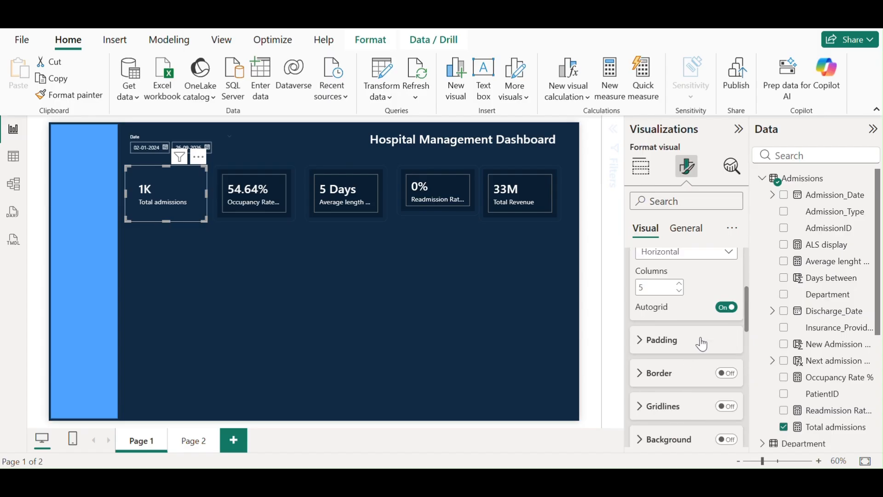
scroll(711, 340, "down", 1)
scroll(712, 341, "up", 1)
scroll(701, 324, "up", 3)
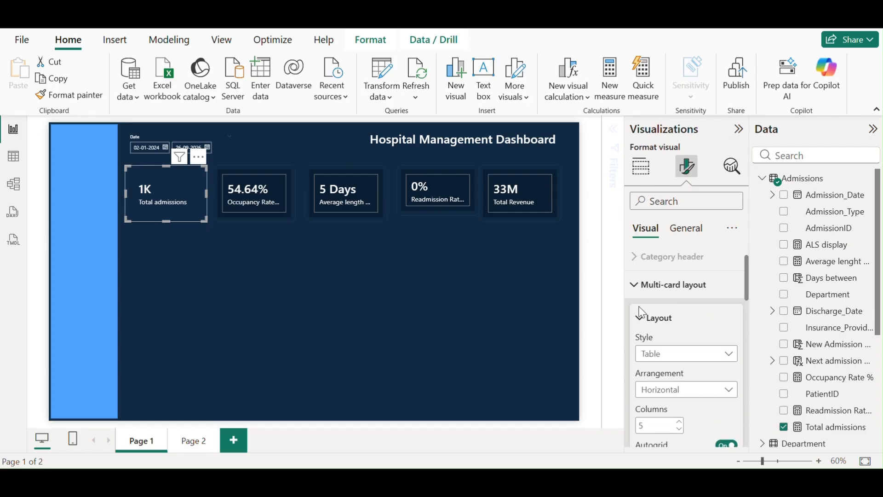
scroll(705, 324, "down", 4)
scroll(702, 341, "up", 1)
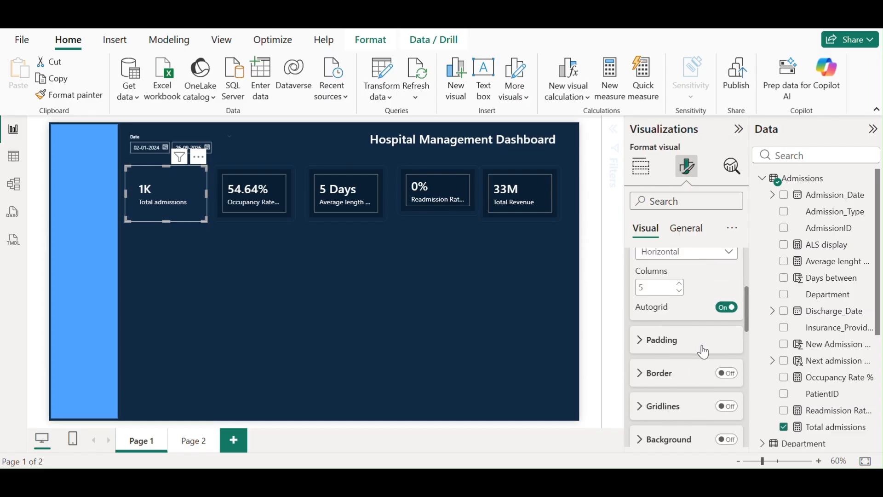
scroll(703, 340, "up", 2)
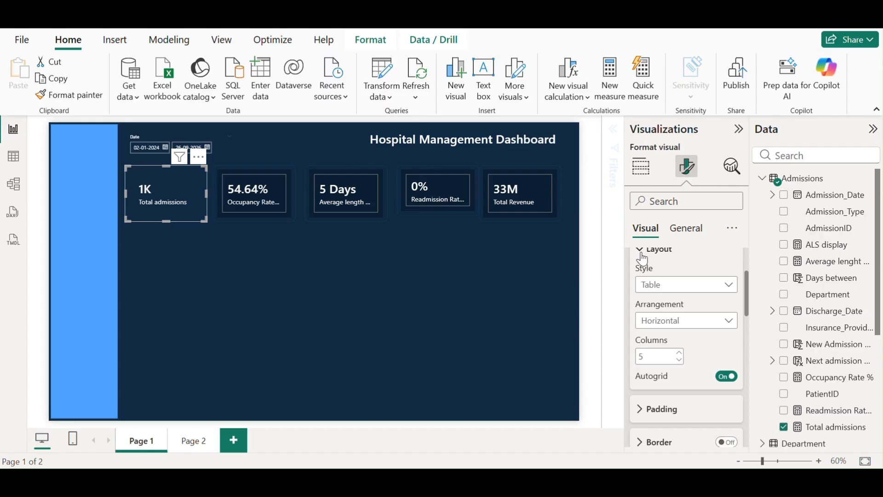
scroll(688, 290, "up", 2)
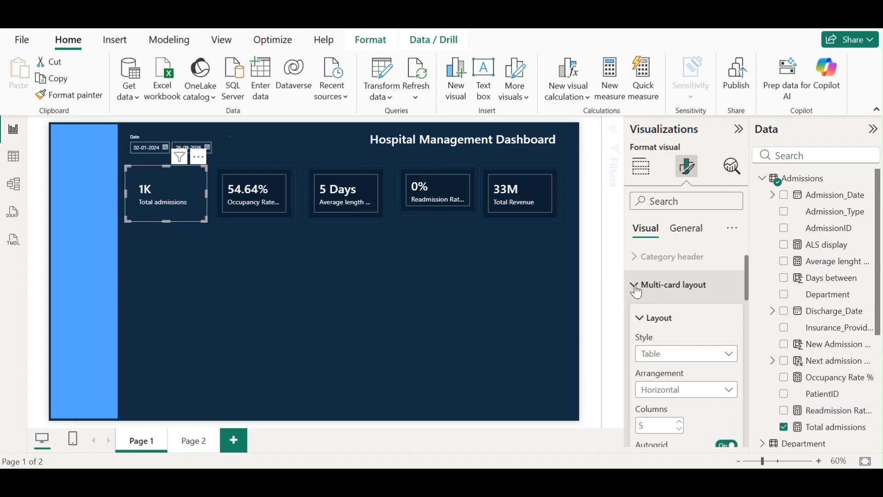
left_click(637, 289)
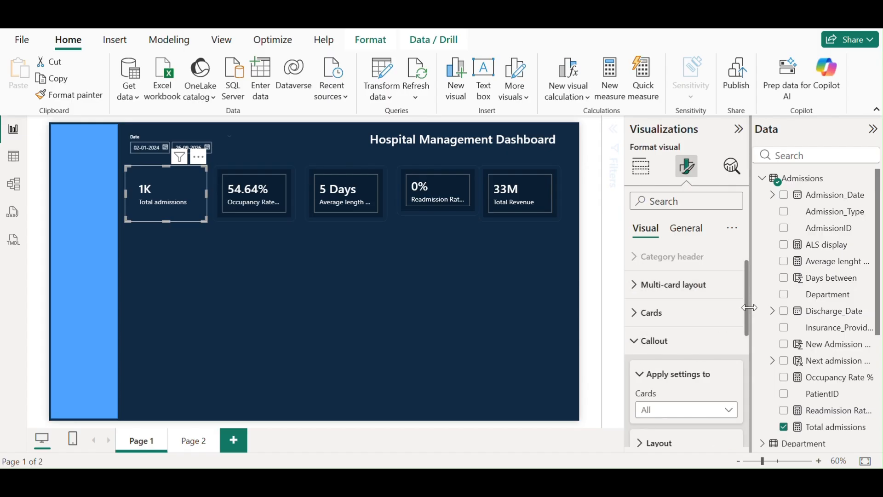
left_click_drag(747, 308, 745, 388)
left_click(703, 324)
scroll(719, 334, "down", 3)
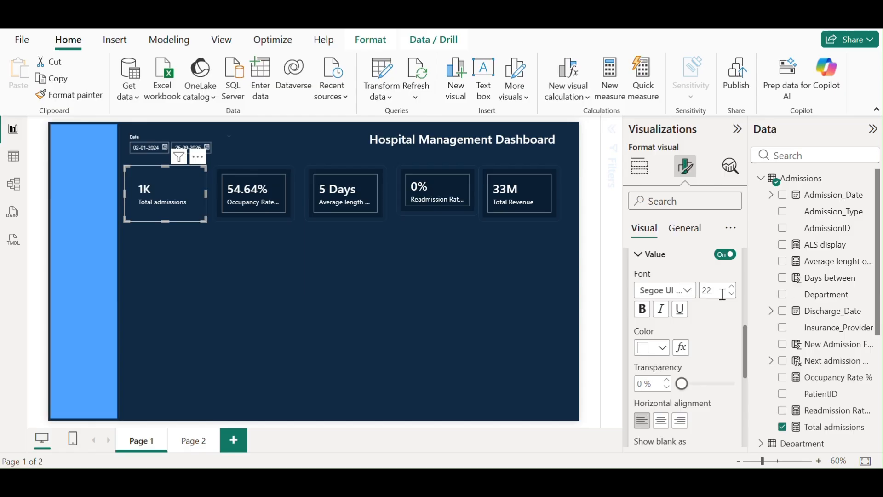
left_click_drag(745, 352, 746, 407)
left_click(637, 325)
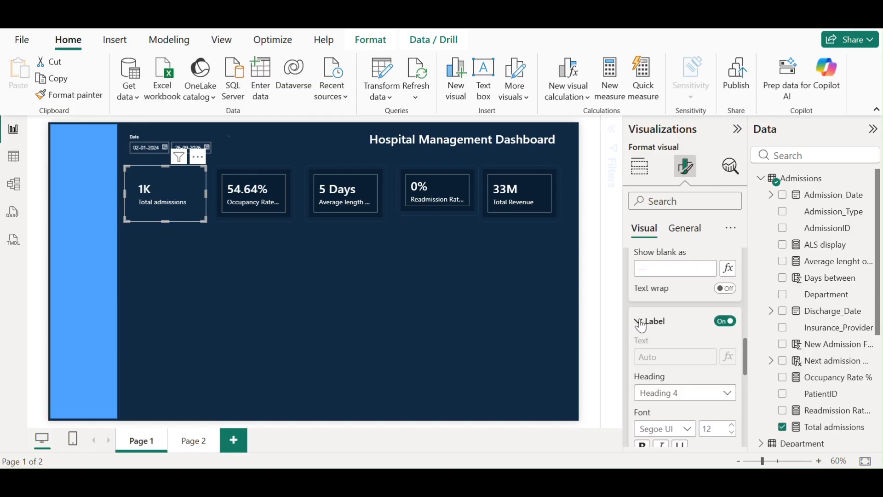
scroll(719, 316, "down", 5)
scroll(710, 332, "down", 3)
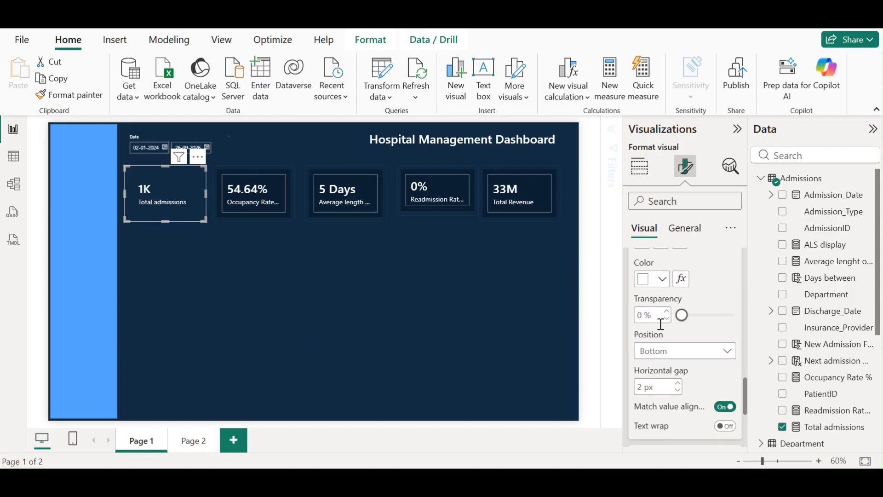
scroll(708, 356, "down", 3)
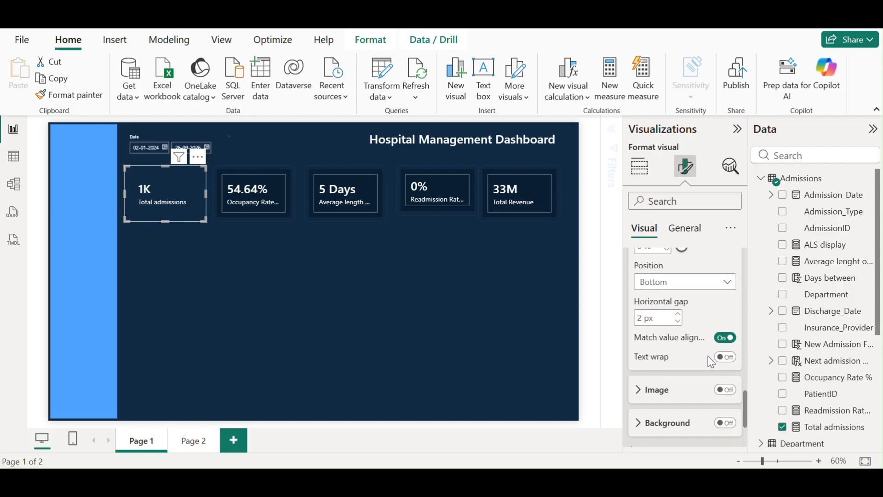
scroll(711, 324, "down", 3)
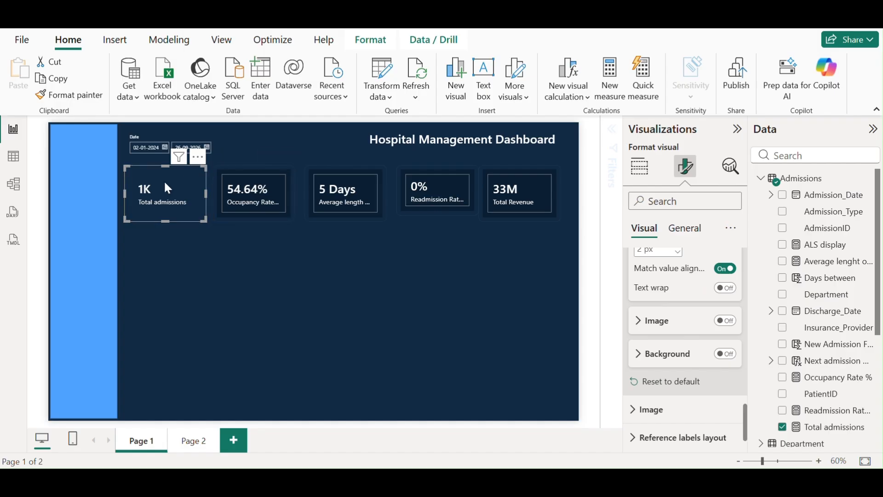
Format-paint the Total admissions card's style onto the 54.64% and 5 Days cards
left_click(301, 138)
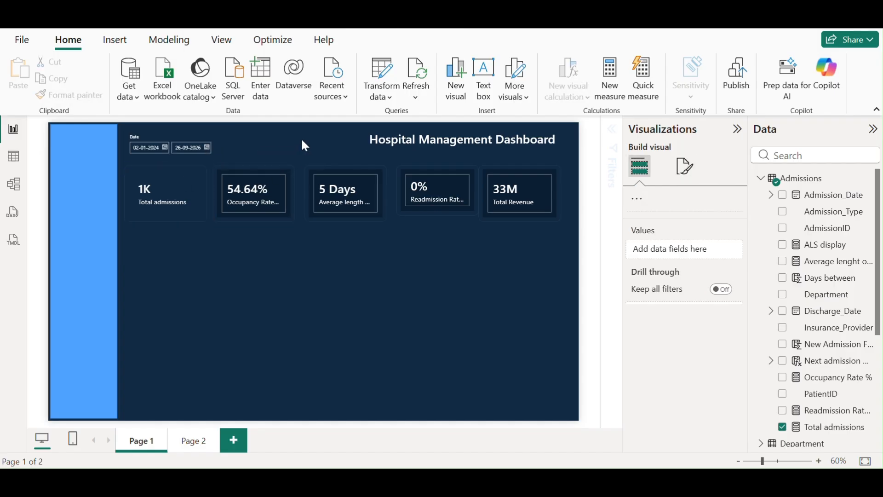
left_click(186, 187)
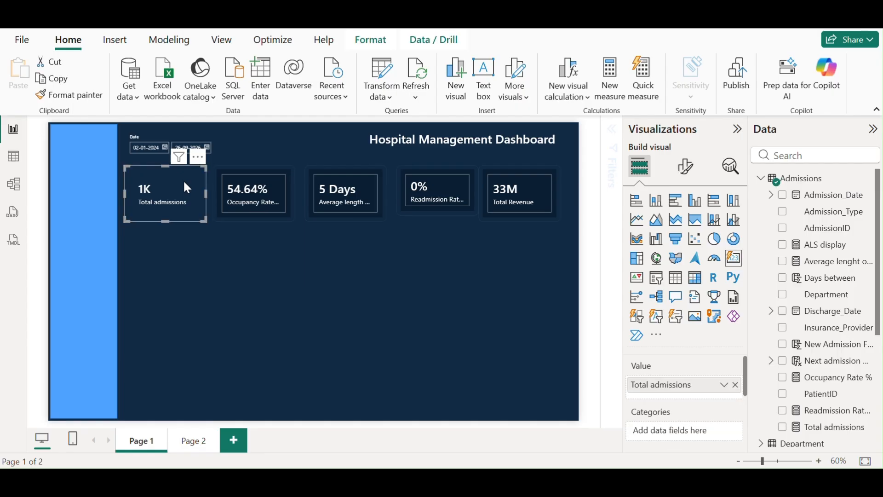
left_click(68, 97)
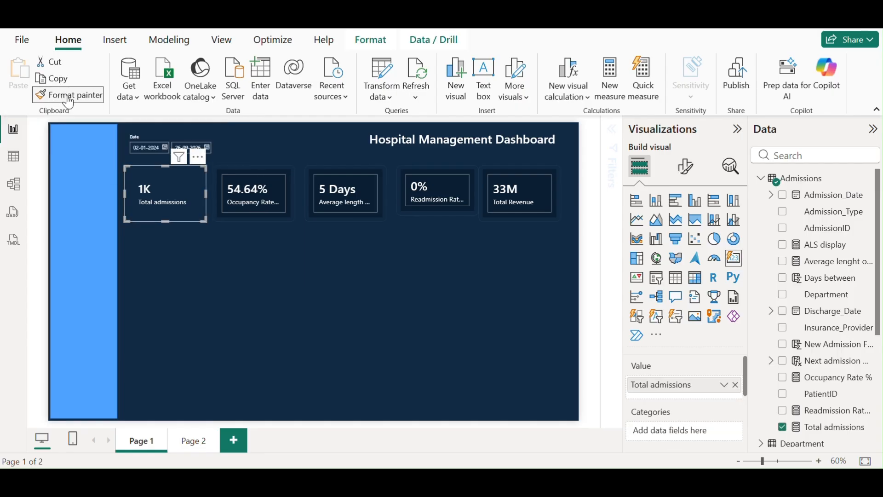
left_click(276, 192)
left_click(42, 95)
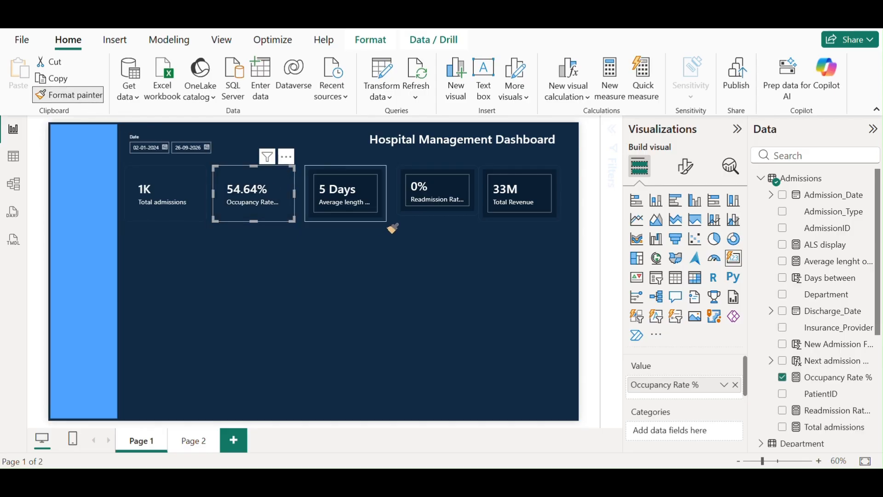
left_click(357, 198)
Format-paint it onto the 0% and 33M cards, then nudge the 0% card left
left_click(43, 95)
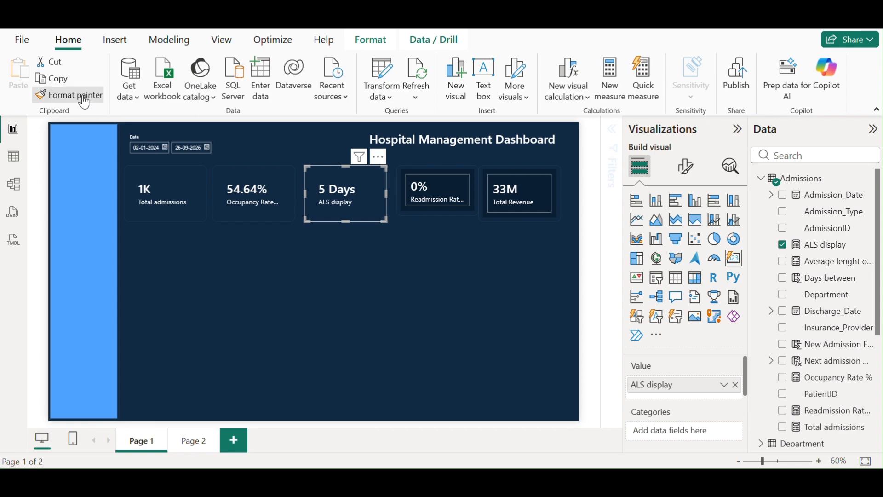
left_click(417, 189)
left_click(84, 98)
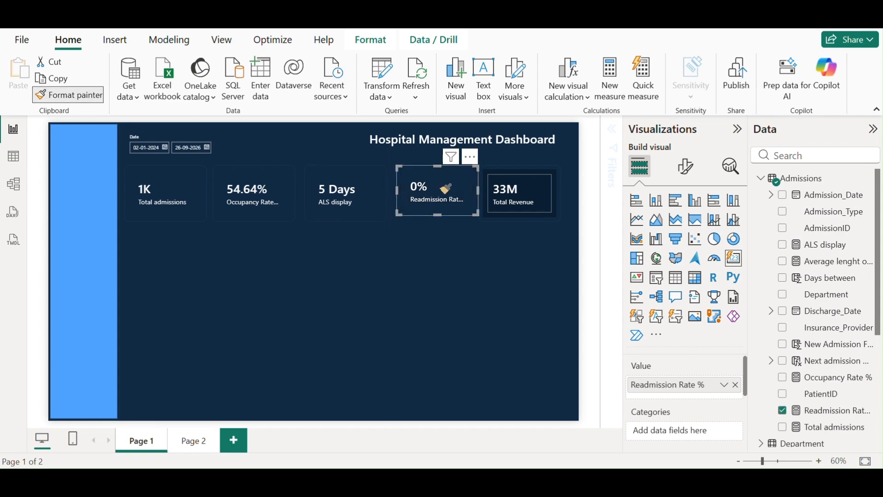
left_click(511, 188)
left_click_drag(457, 190, 451, 192)
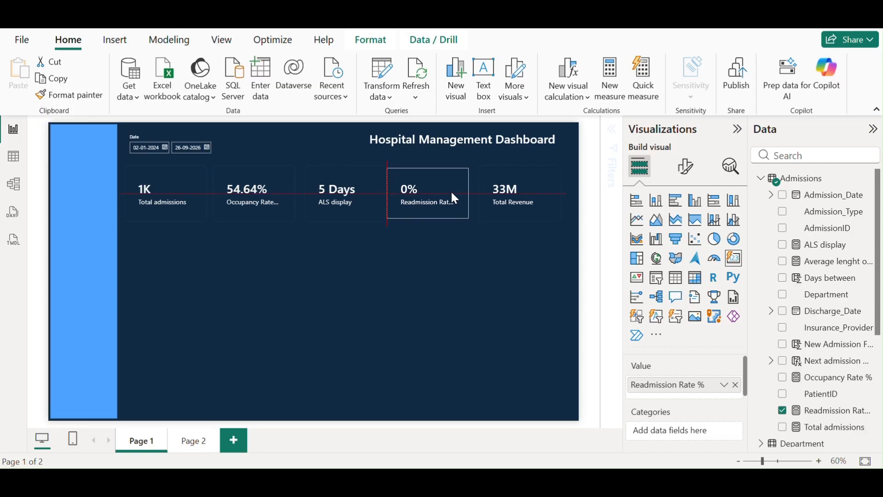
left_click(307, 251)
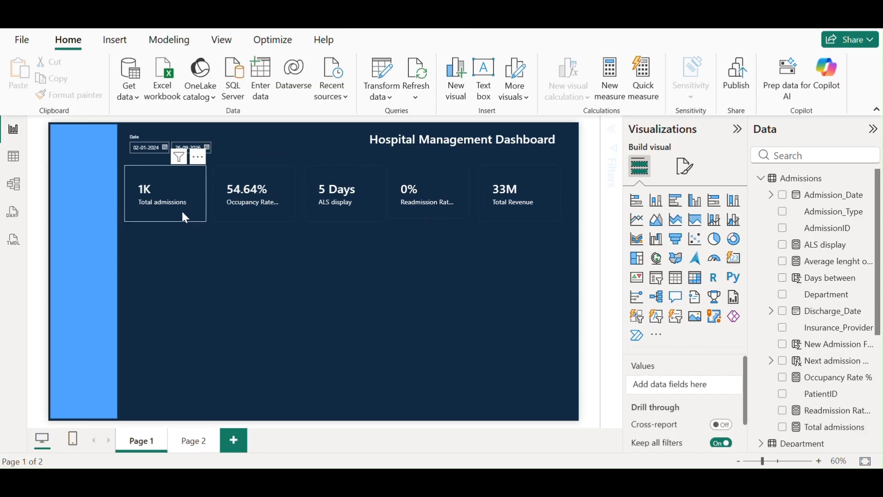
Turn Visual border off under General > Effects for the 1K Total admissions card
left_click(184, 210)
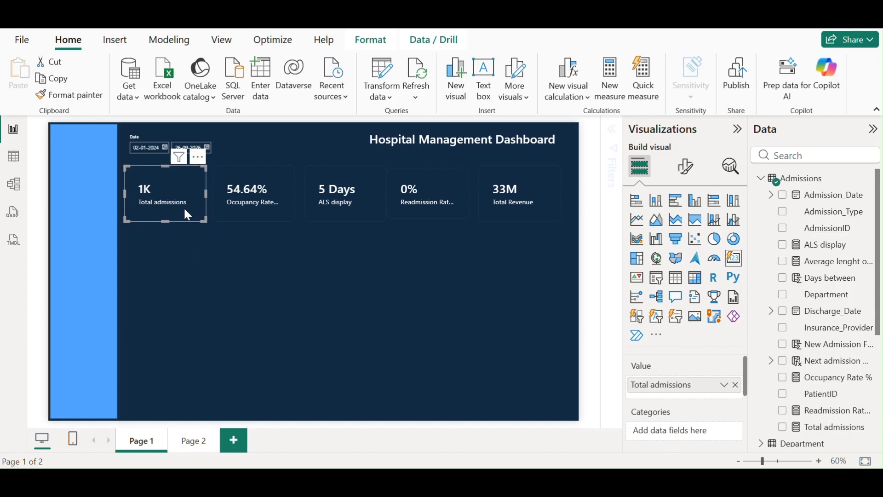
left_click(686, 167)
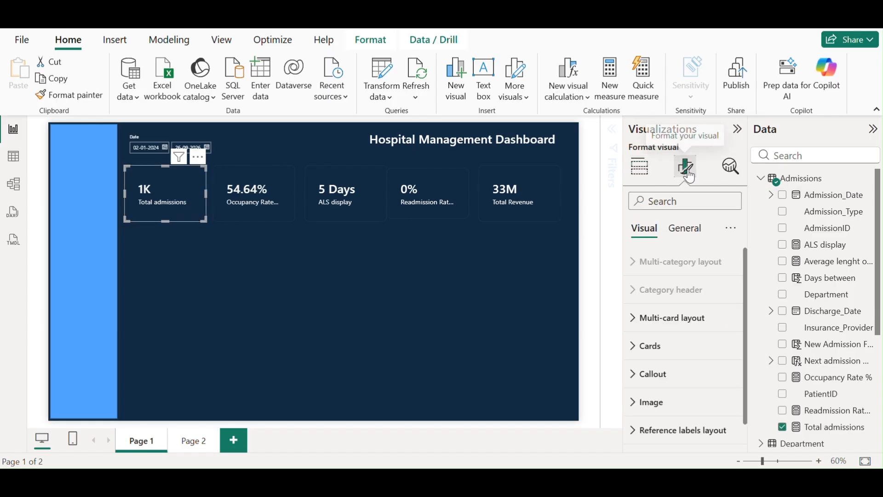
left_click(685, 243)
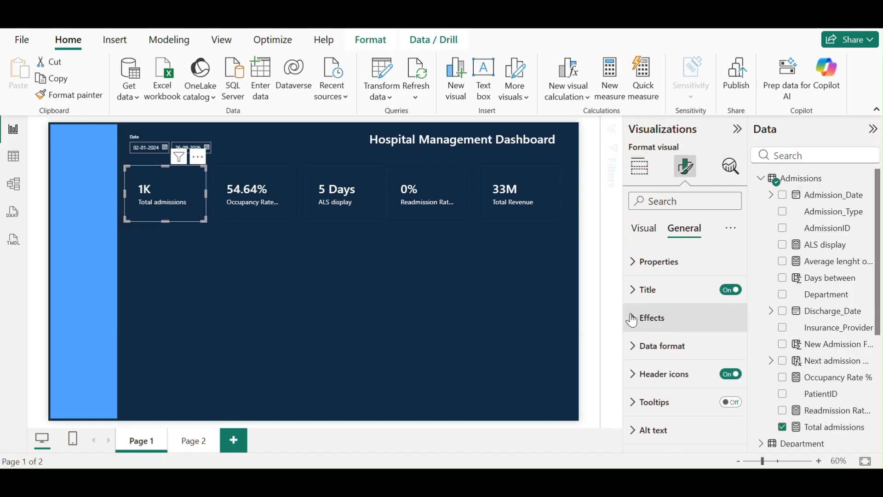
left_click(697, 317)
scroll(736, 366, "down", 4)
scroll(721, 340, "up", 3)
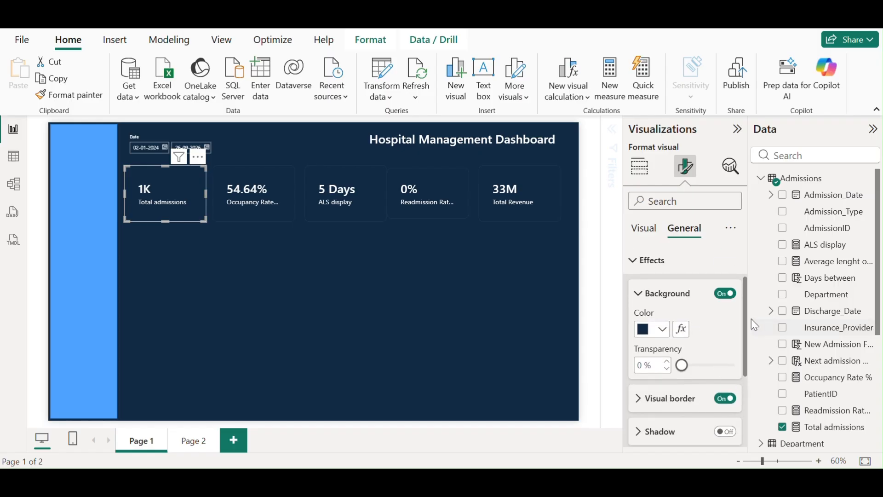
left_click_drag(747, 317, 745, 361)
left_click(724, 312)
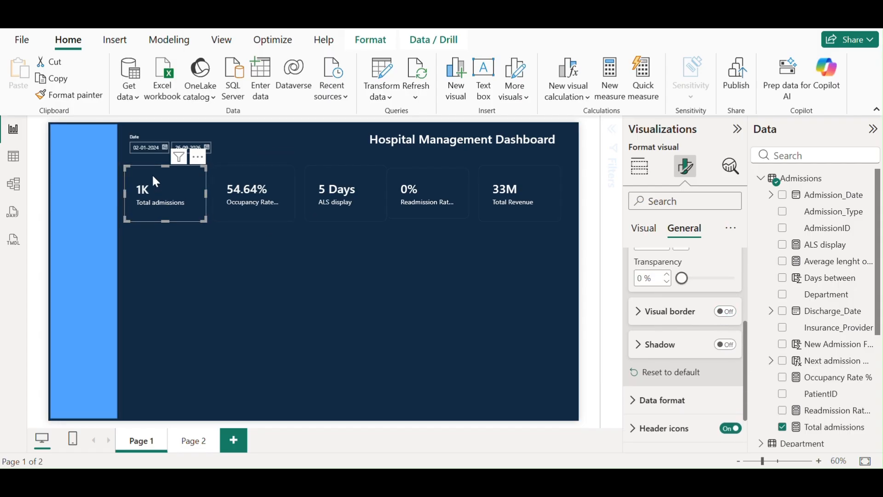
Format-paint the borderless style onto the Occupancy Rate, 5 Days, 0% and 33M cards
left_click(101, 105)
left_click(286, 209)
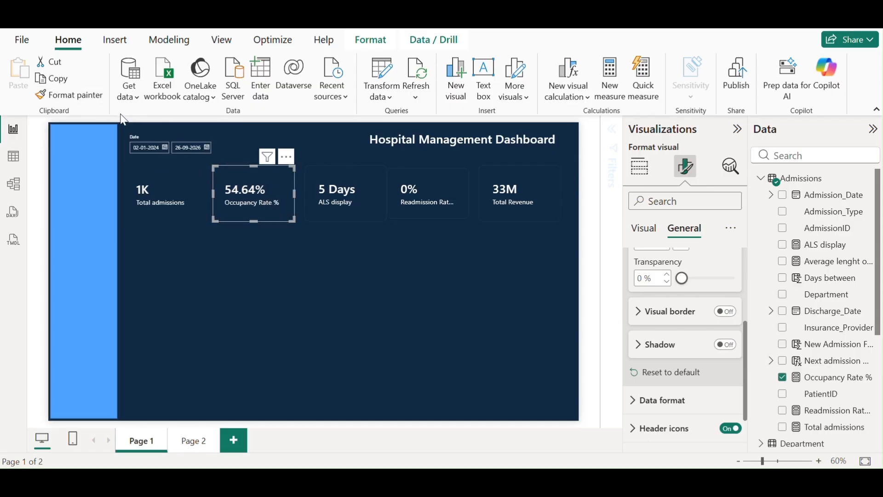
left_click(97, 105)
left_click(336, 192)
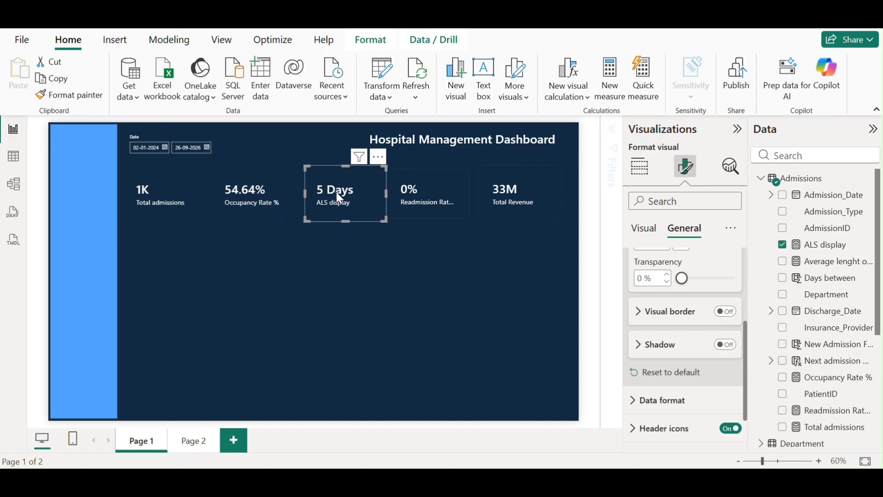
left_click(96, 97)
left_click(428, 195)
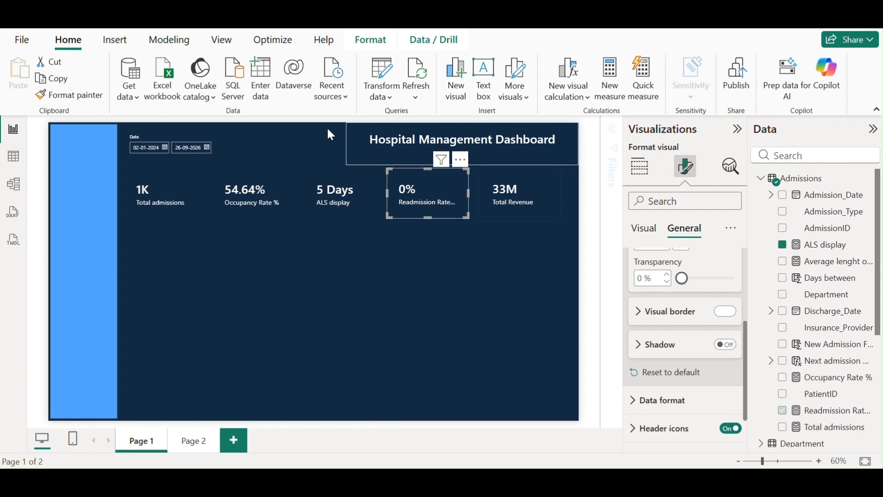
left_click(95, 98)
left_click(517, 205)
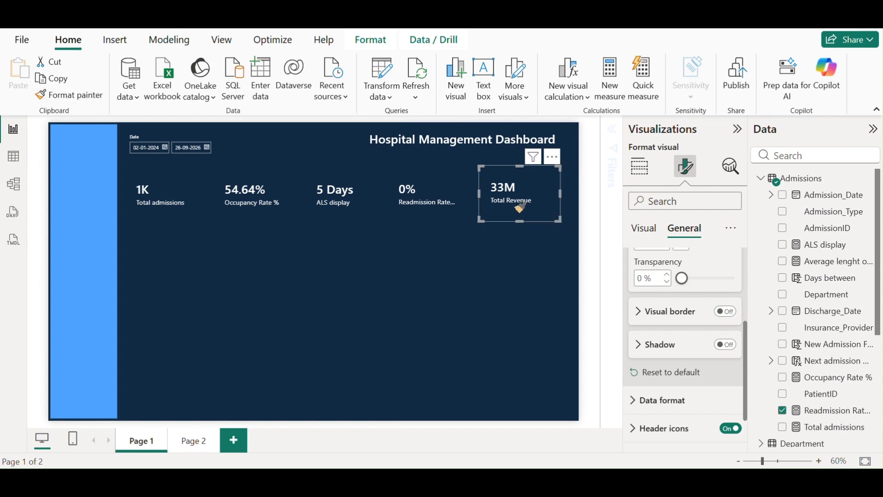
left_click(342, 209)
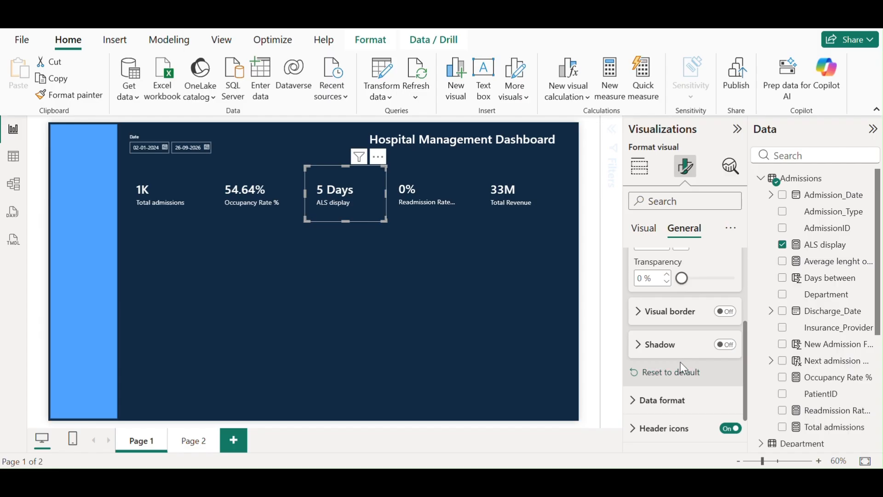
scroll(689, 328, "up", 2)
Set the 5 Days card's label to Average length of Stay and shift it slightly left
left_click(645, 230)
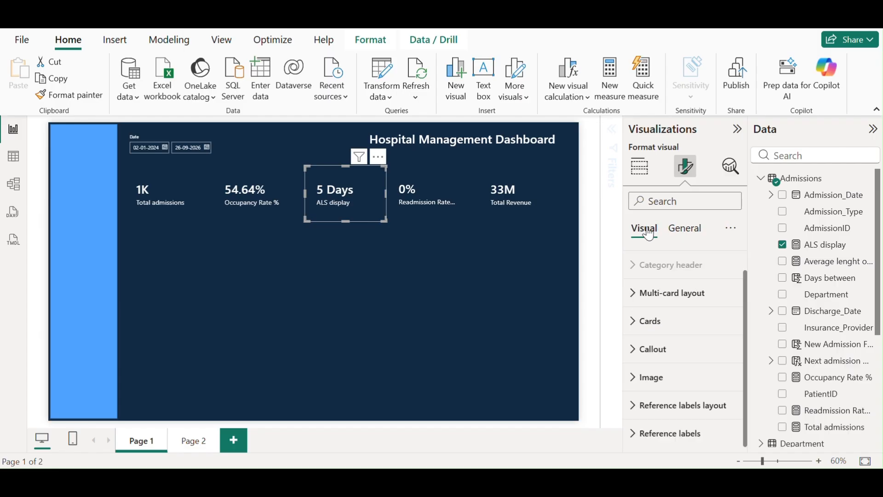
left_click(677, 335)
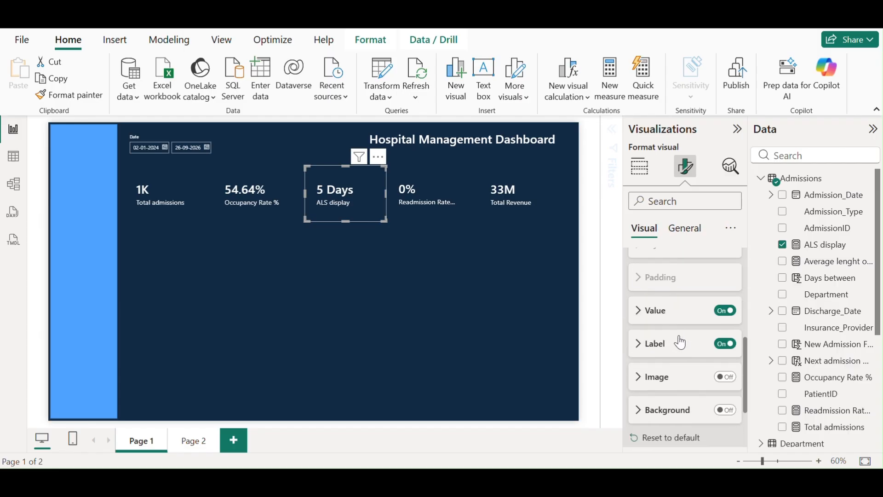
scroll(708, 350, "up", 2)
left_click(643, 414)
scroll(676, 391, "down", 2)
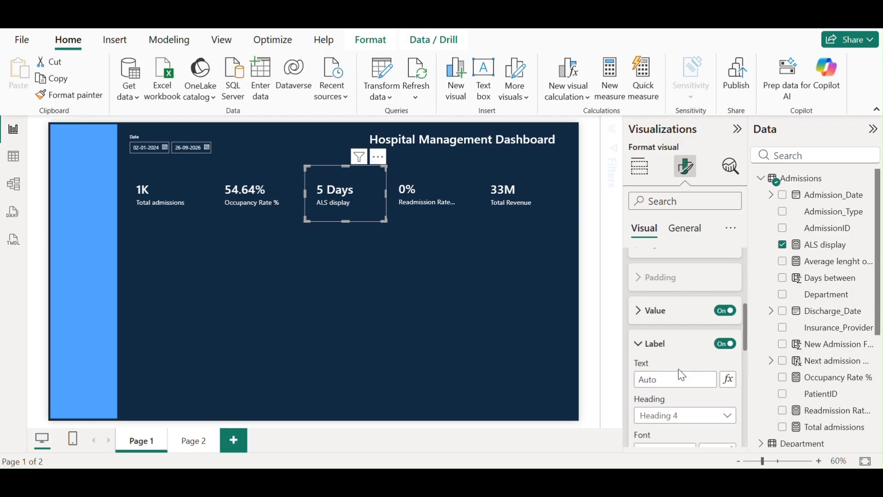
left_click(670, 377)
type("Average lenght of ")
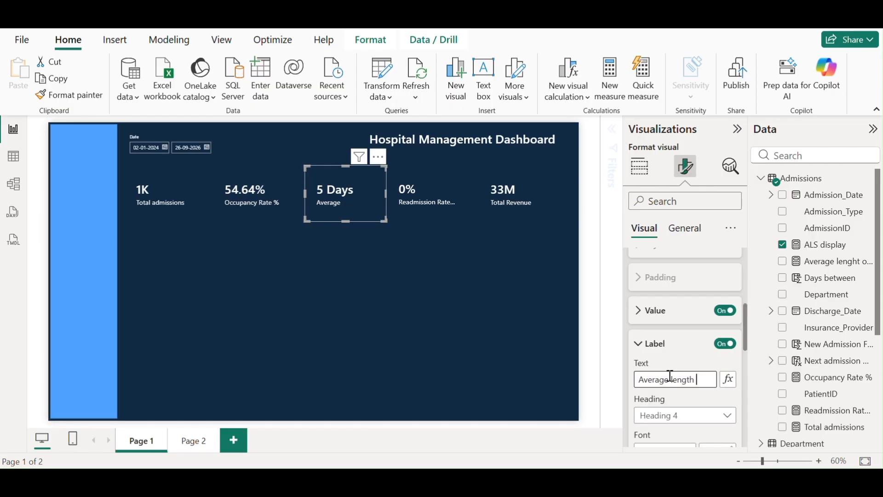
type("of Stay")
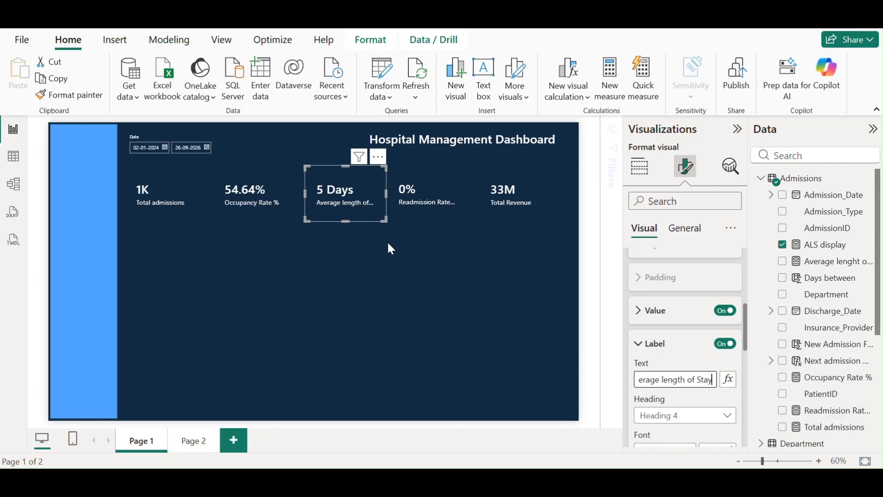
left_click(409, 265)
left_click_drag(353, 198, 347, 197)
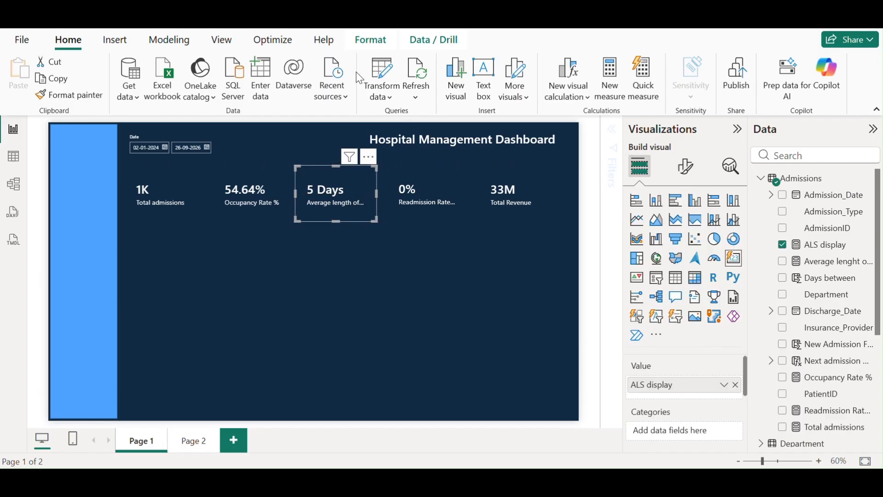
Add an empty line chart, shorten and widen it, and place it under the KPI cards
left_click(322, 143)
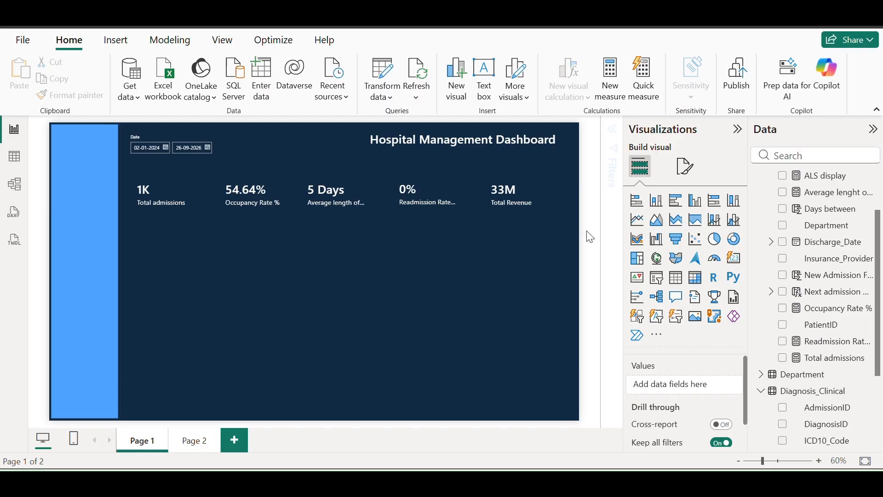
left_click(637, 220)
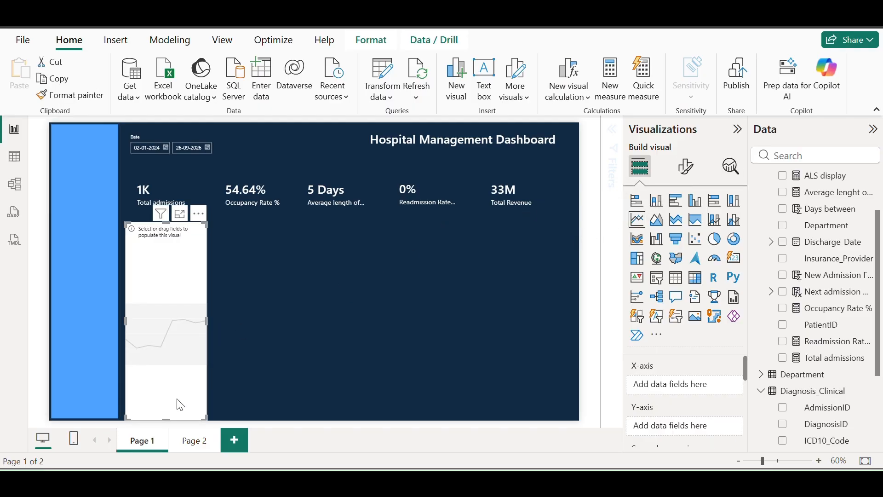
left_click_drag(169, 419, 180, 299)
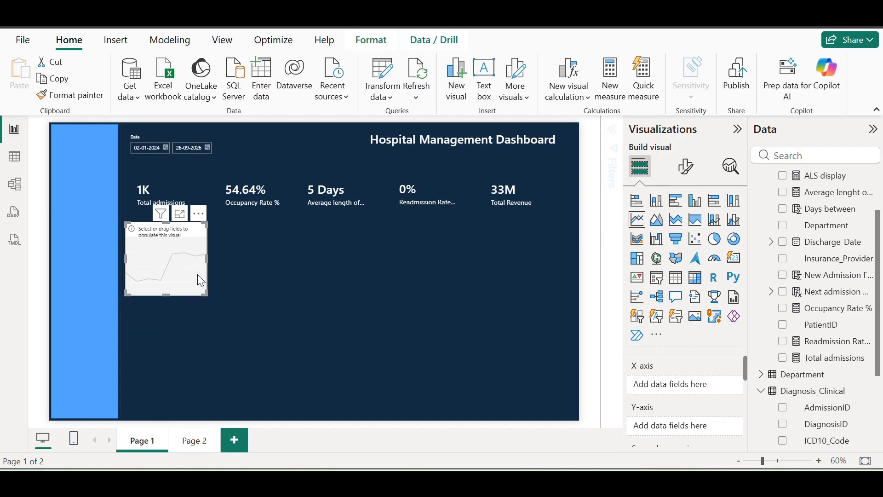
left_click_drag(205, 255, 542, 276)
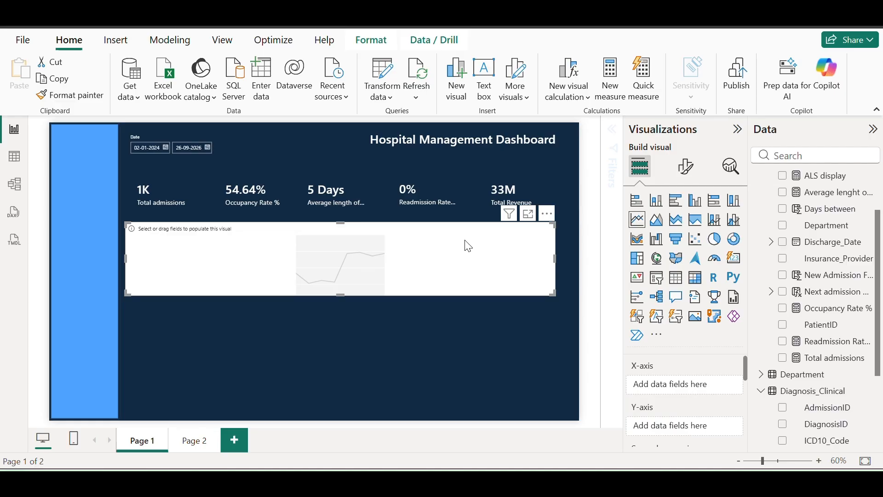
left_click_drag(468, 246, 467, 251)
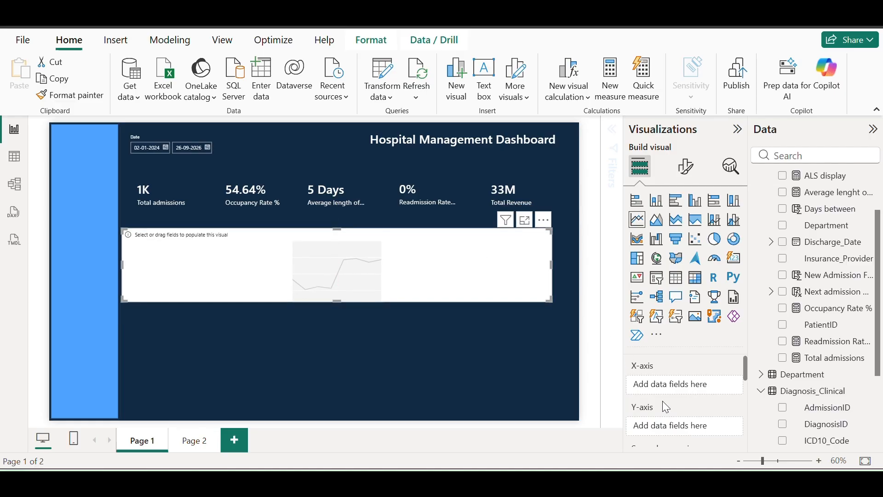
Plot Average lenght of Stay by Department in the line chart
left_click(782, 225)
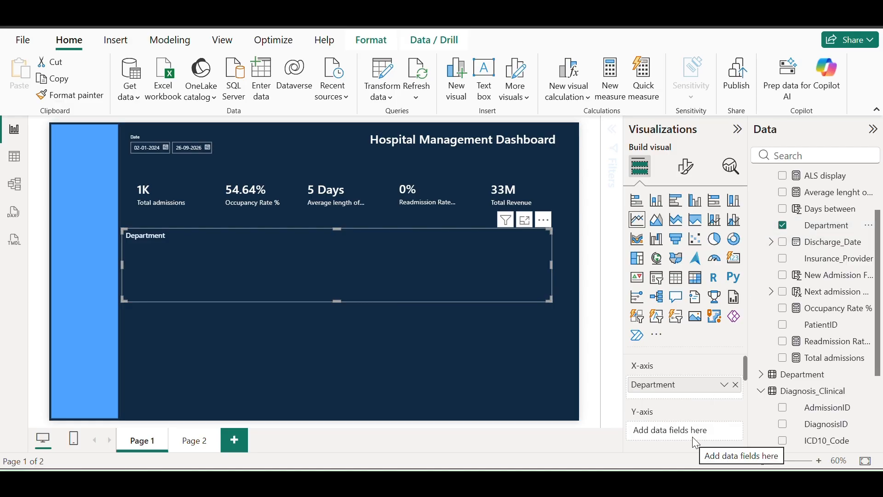
left_click_drag(851, 192, 700, 435)
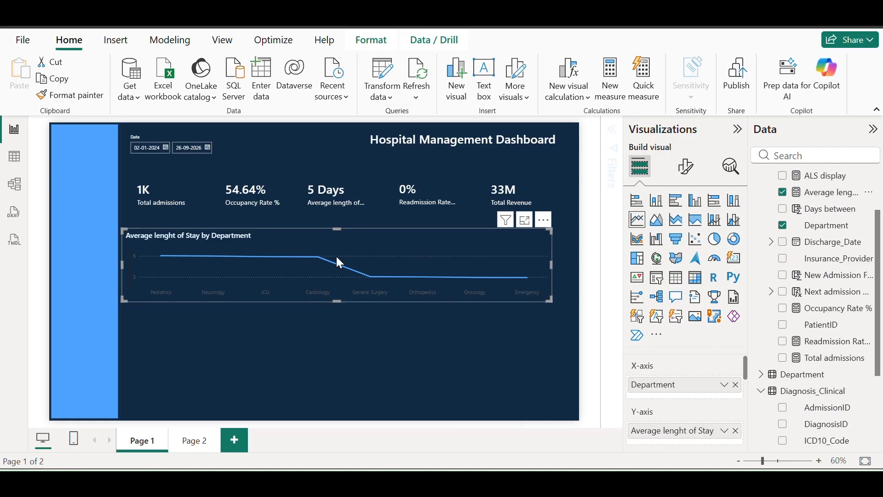
left_click_drag(350, 239, 354, 238)
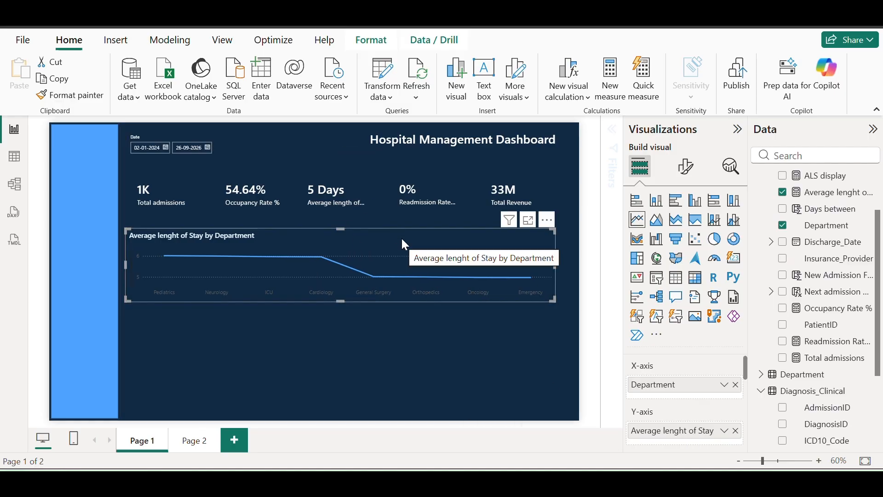
Make the line chart's x-axis labels white
left_click(697, 179)
left_click(662, 261)
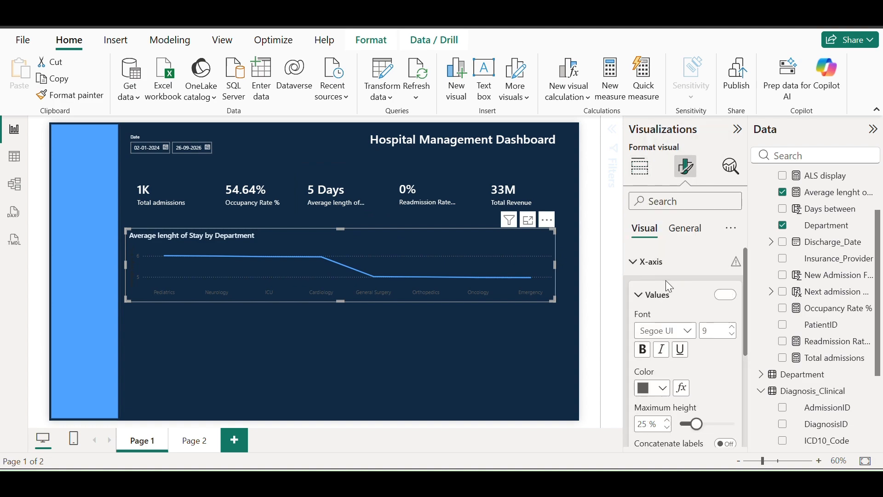
left_click(663, 389)
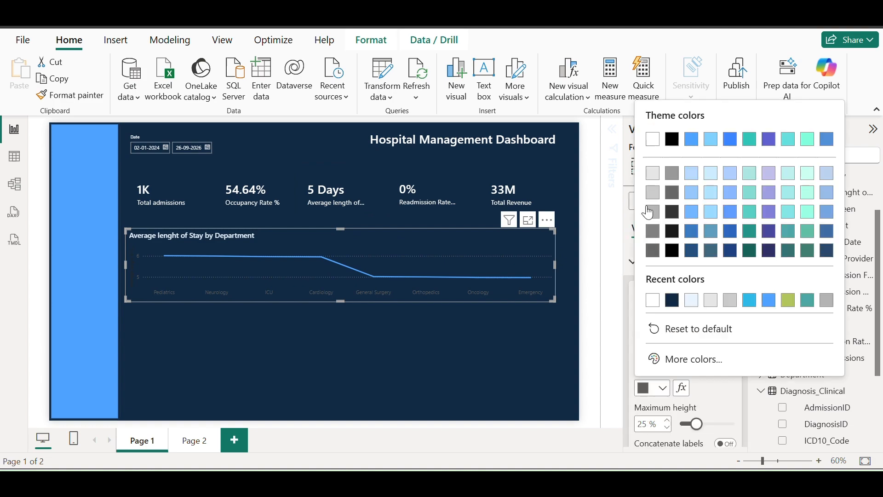
left_click(650, 140)
scroll(715, 368, "down", 5)
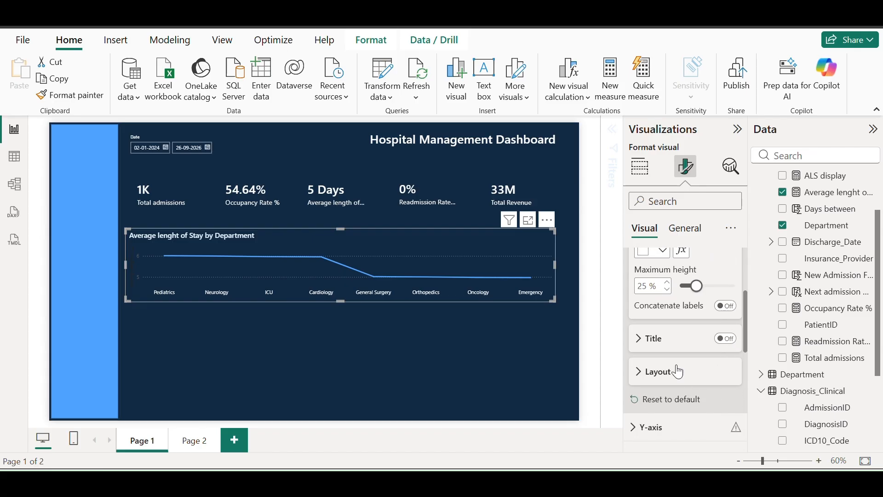
scroll(667, 368, "down", 2)
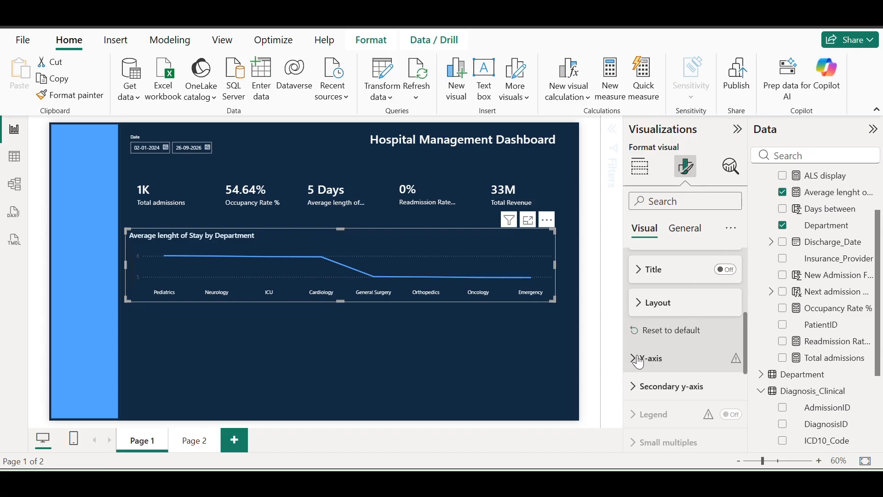
Make the line chart's y-axis value labels white
left_click(648, 358)
scroll(711, 355, "down", 4)
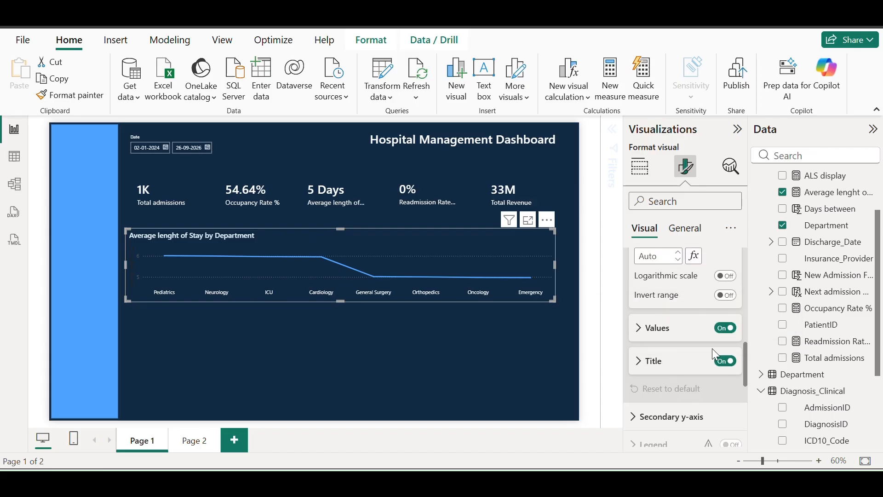
left_click(640, 329)
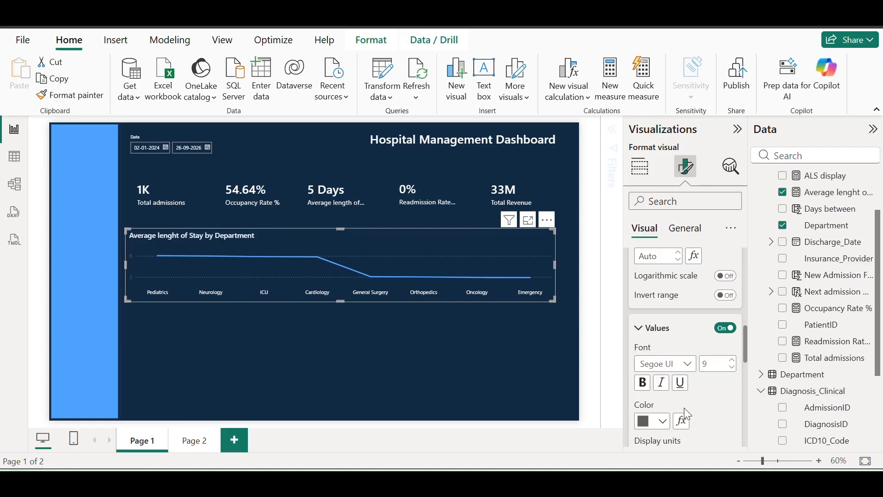
left_click(652, 420)
left_click(653, 173)
left_click(685, 228)
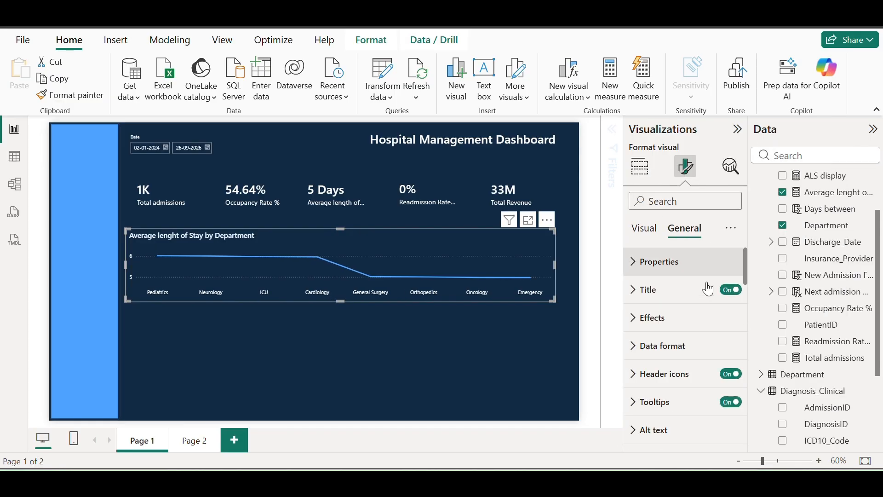
left_click(636, 295)
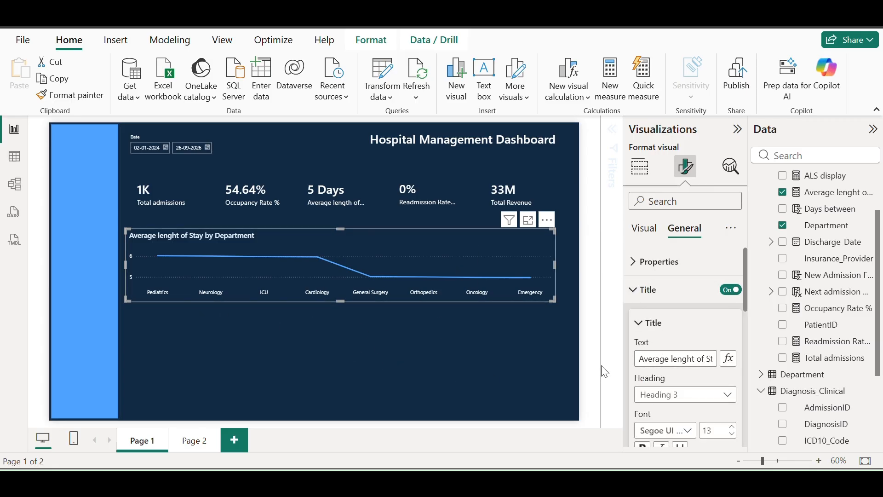
left_click(640, 288)
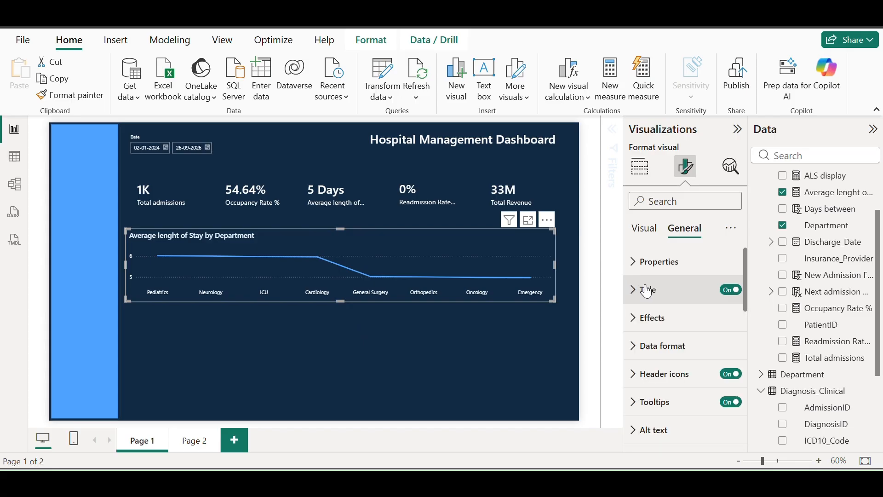
left_click(488, 343)
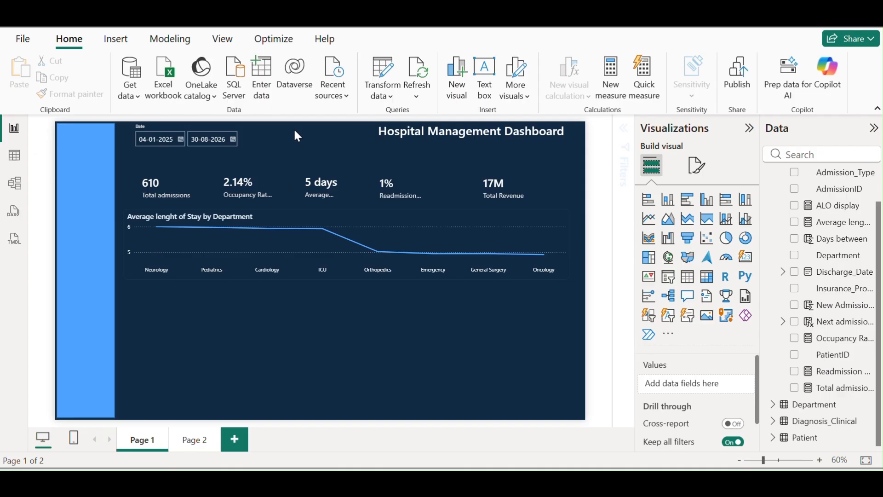
Add a stacked column chart of Readmission Rate % by Department
left_click(668, 199)
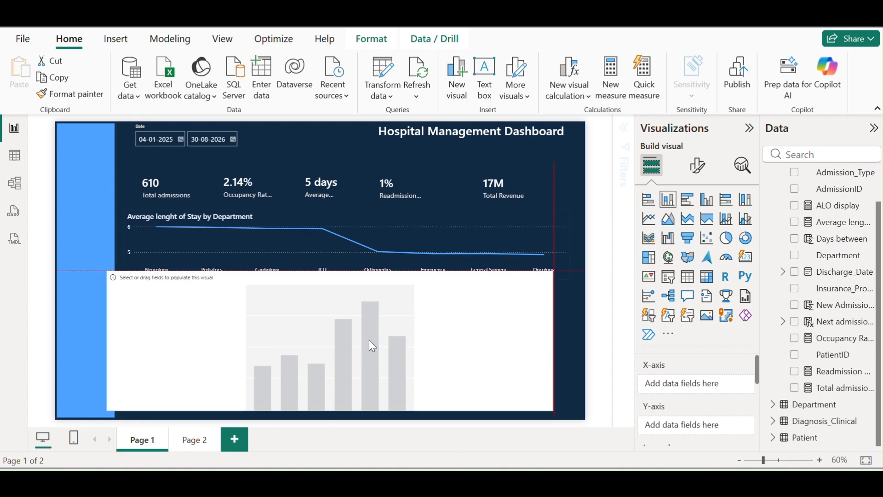
scroll(845, 291, "up", 2)
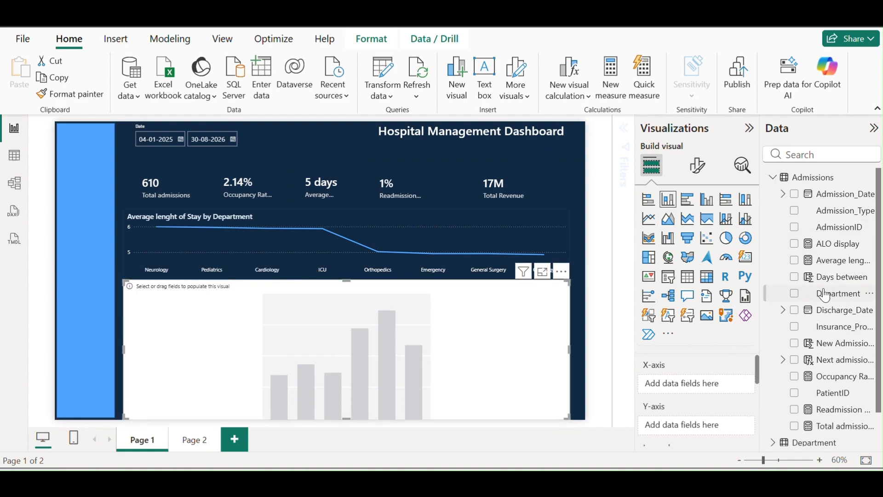
left_click(795, 294)
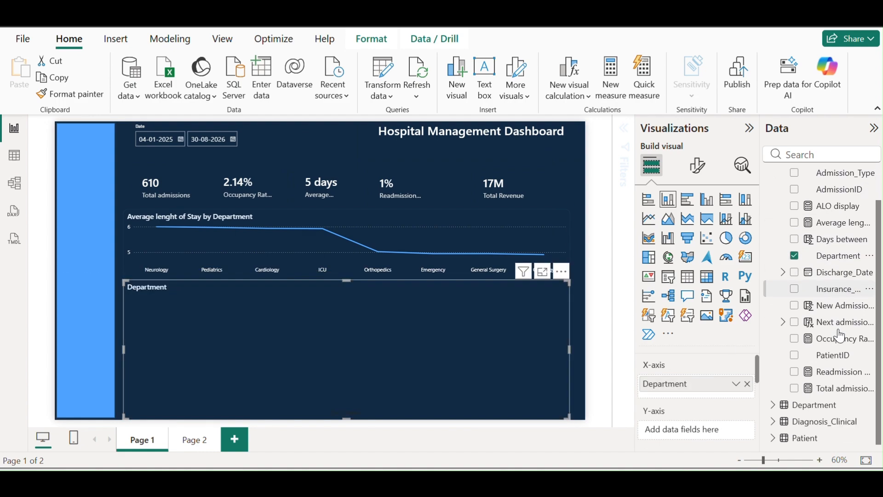
scroll(841, 332, "down", 1)
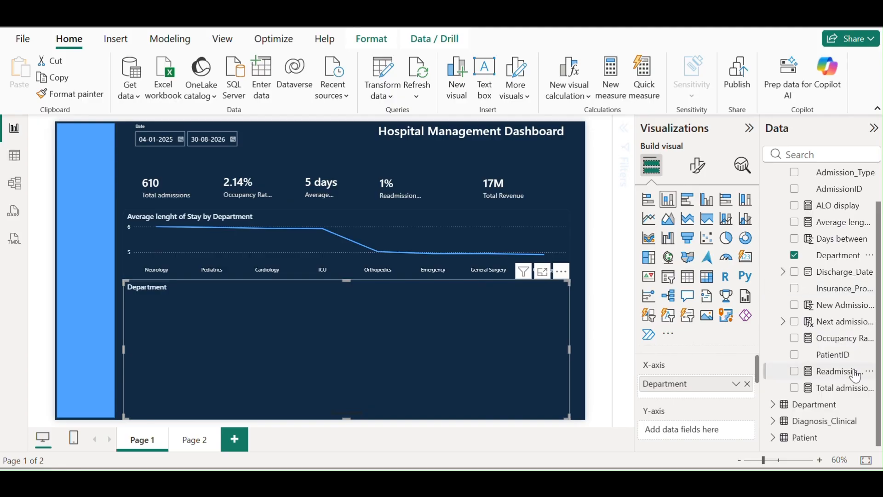
left_click(800, 377)
left_click(795, 371)
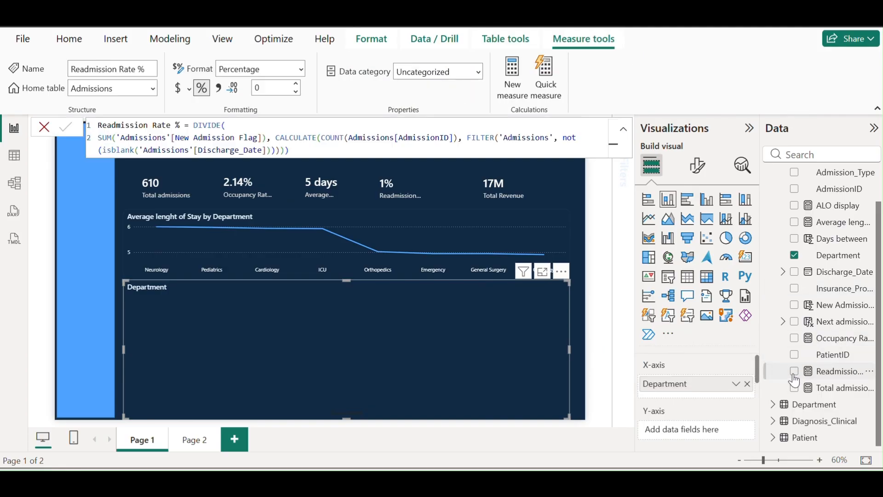
left_click(52, 125)
Resize the column chart to half width under the line chart, nudging the line chart down
left_click_drag(348, 282, 350, 312)
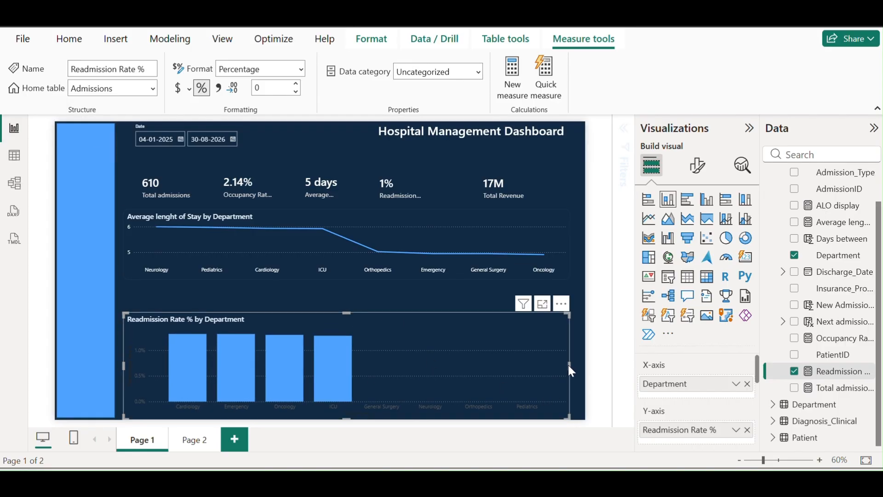
left_click_drag(570, 369, 373, 352)
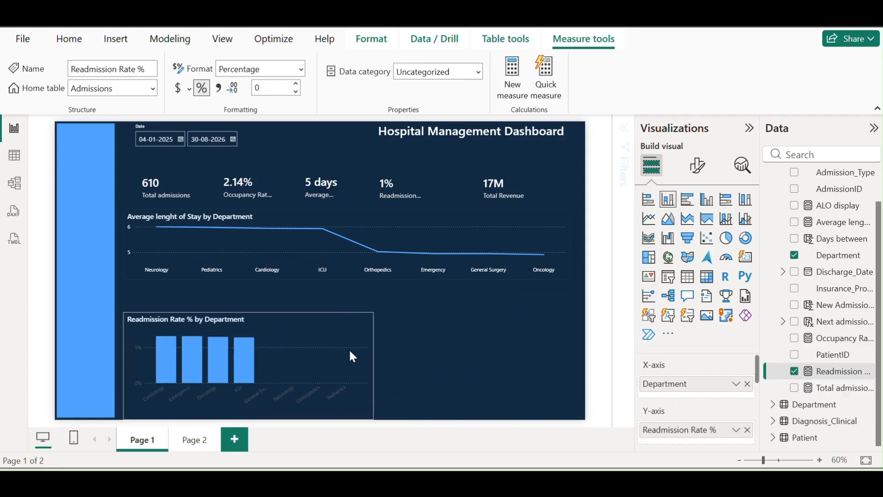
left_click_drag(251, 418, 252, 396)
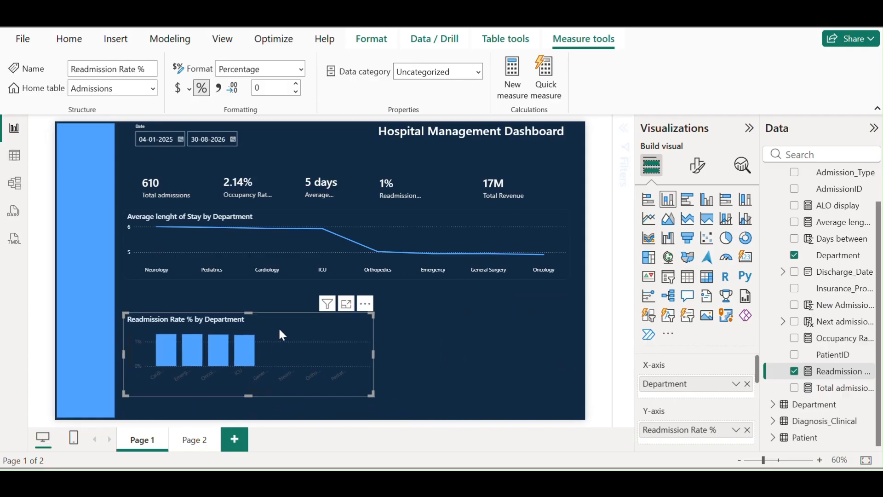
left_click_drag(279, 329, 278, 337)
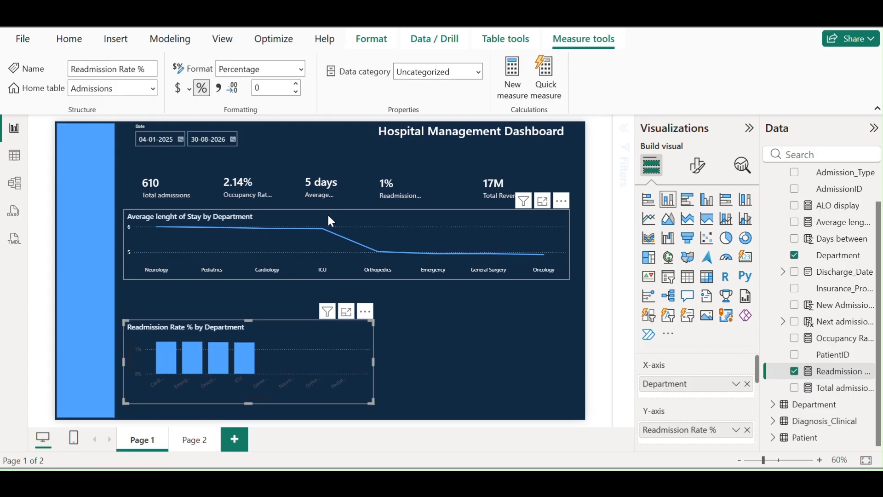
left_click_drag(330, 221, 328, 229)
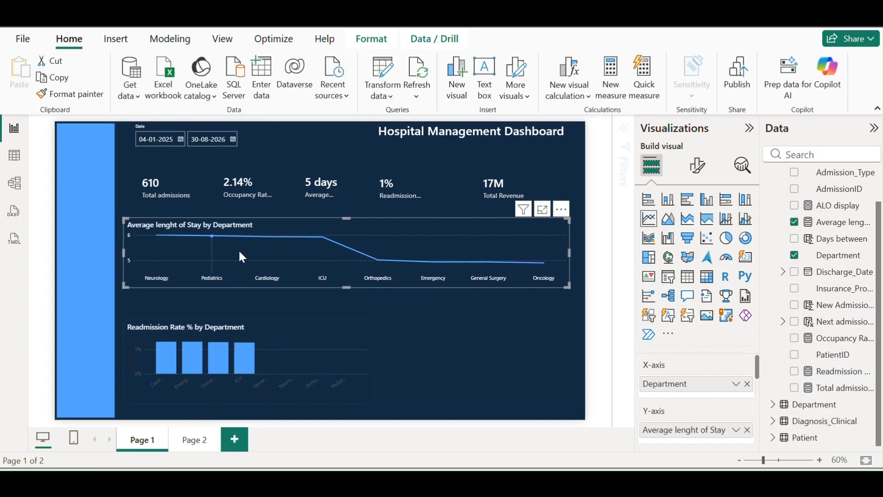
Copy the line chart's formatting onto the readmission column chart and make it narrower
left_click(92, 102)
left_click(268, 334)
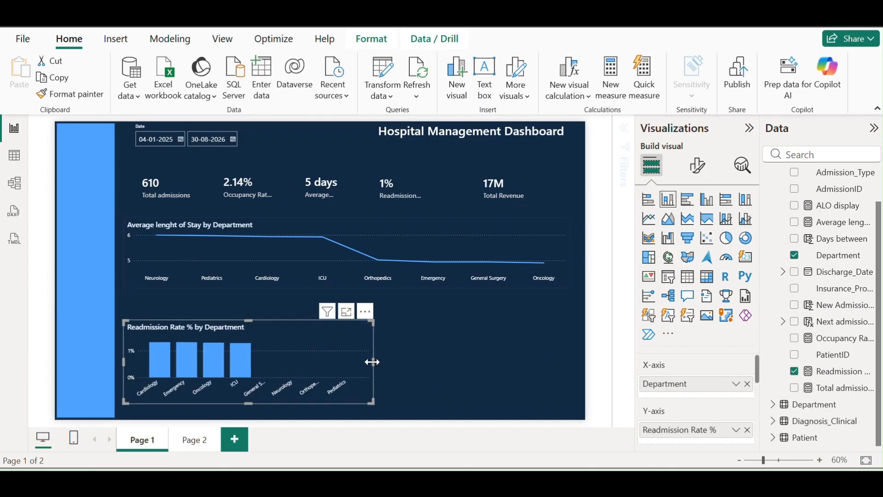
left_click_drag(372, 362, 331, 363)
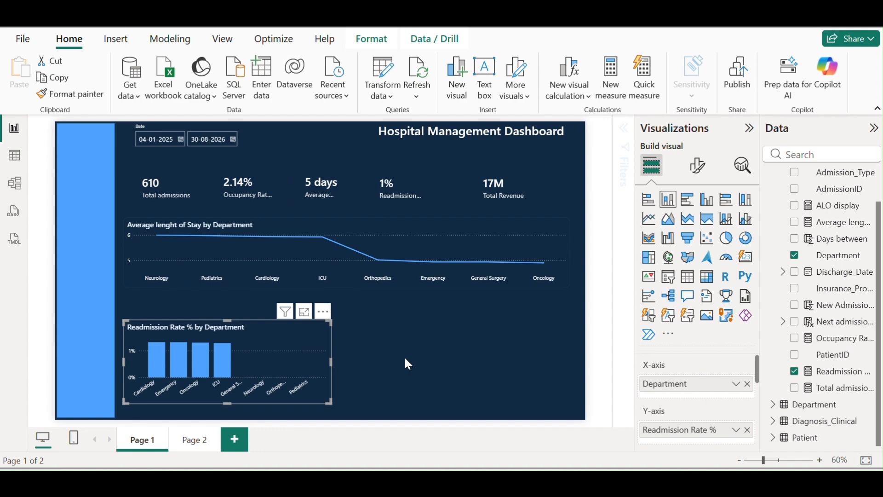
Try the readmission chart as a donut, then undo back to the column chart
left_click(745, 238)
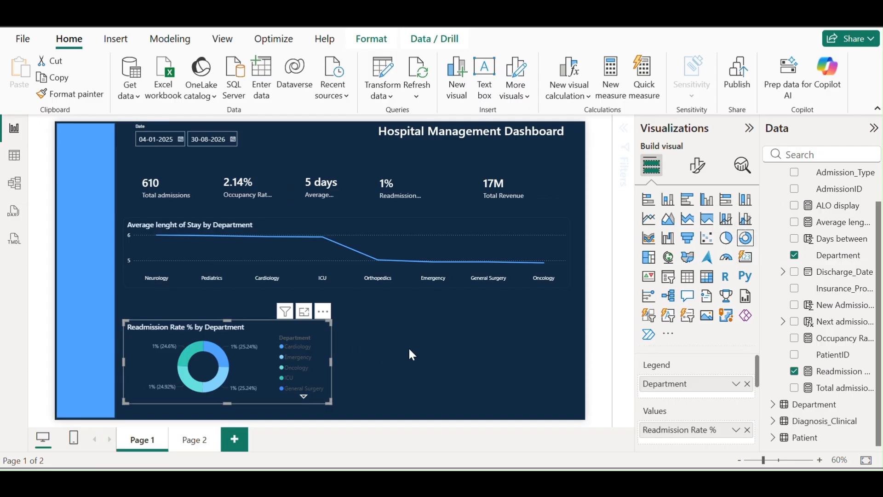
key("ctrl+z")
left_click(474, 342)
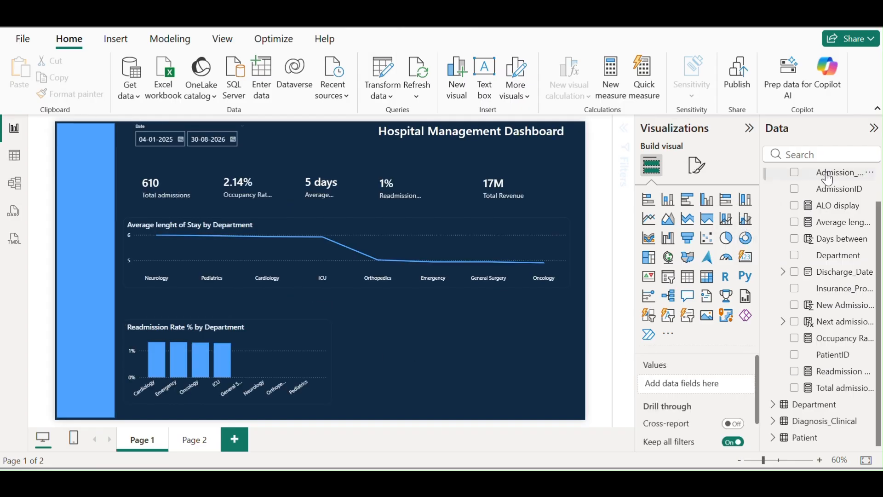
Add a donut in the lower-right corner showing Total admissions by Department
left_click(746, 238)
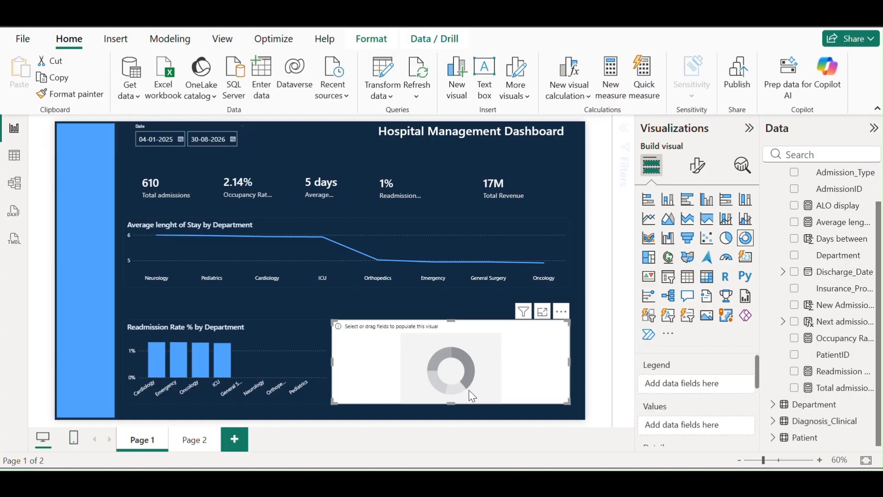
left_click_drag(432, 369, 441, 369)
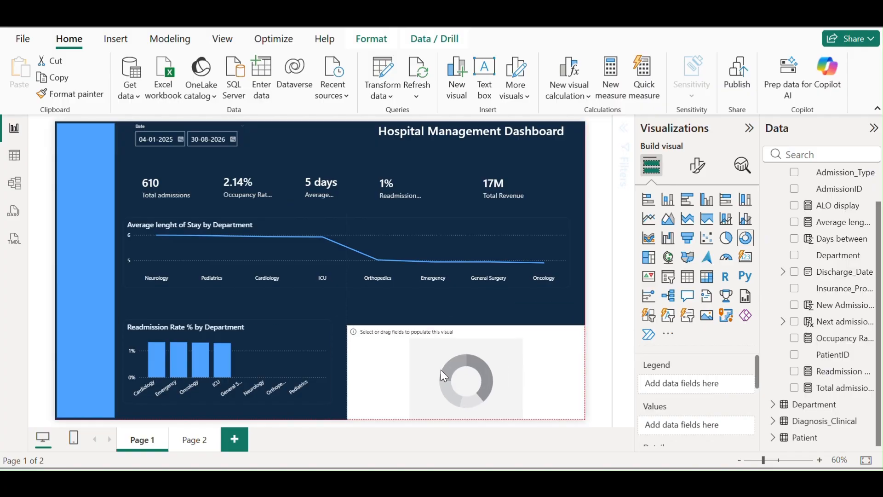
left_click(794, 255)
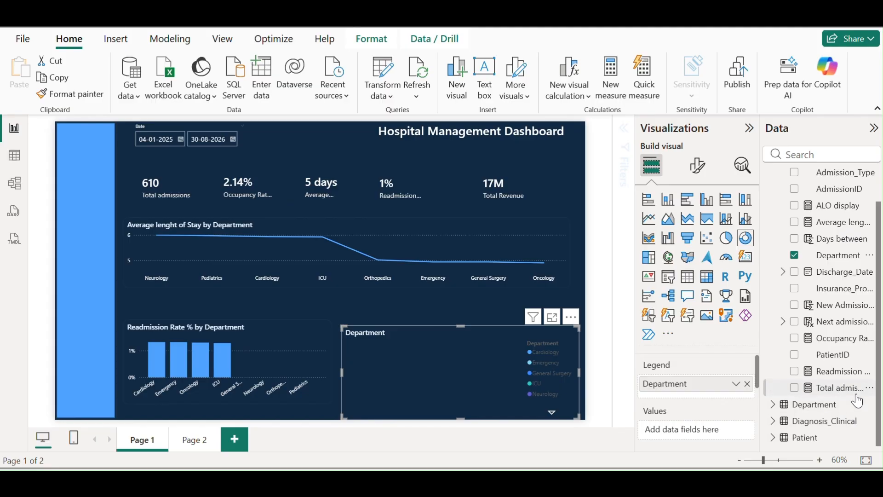
left_click_drag(857, 398, 699, 430)
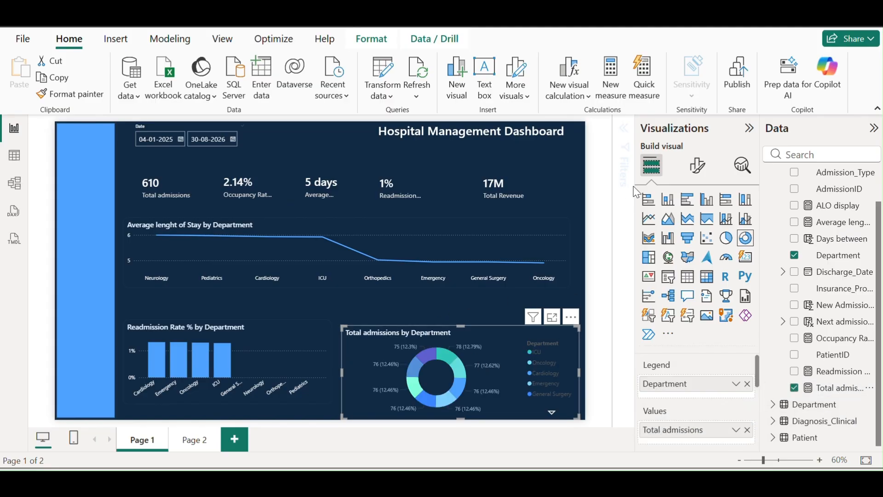
Make the donut's legend text white
left_click(697, 172)
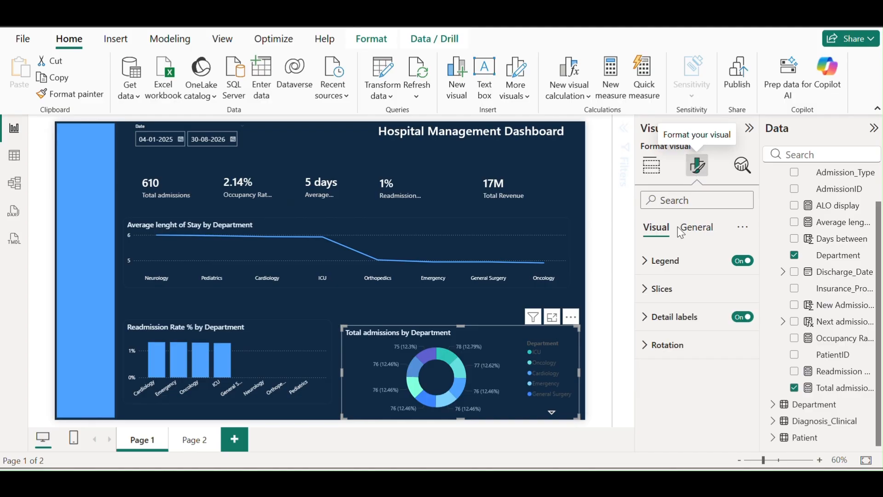
left_click(646, 260)
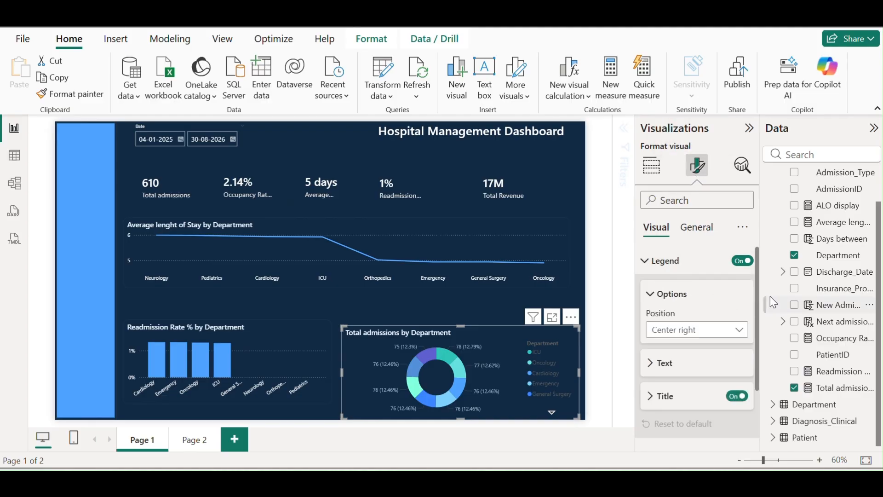
left_click(664, 363)
scroll(689, 353, "down", 3)
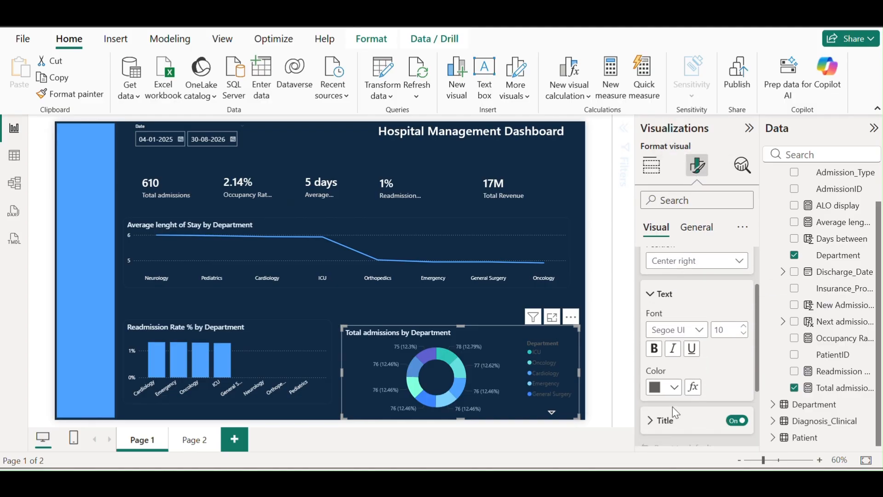
left_click(664, 388)
left_click(669, 139)
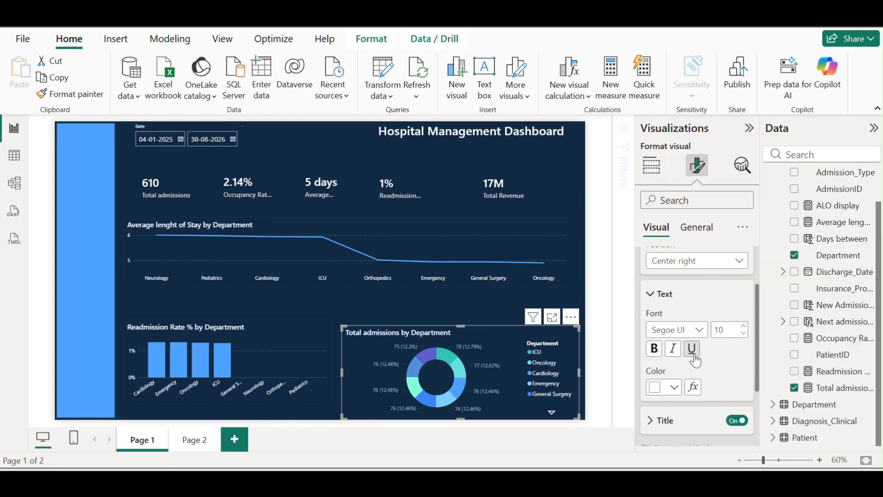
Make the donut's detail label values white
scroll(690, 352, "down", 3)
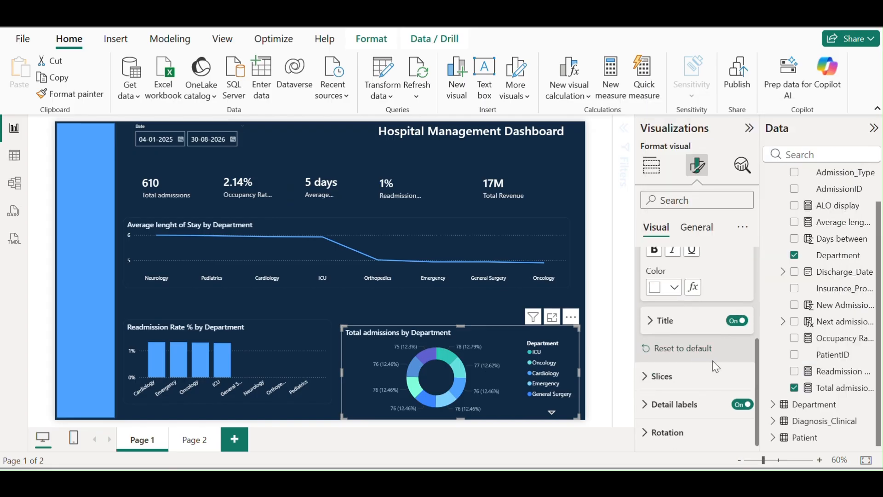
left_click(657, 406)
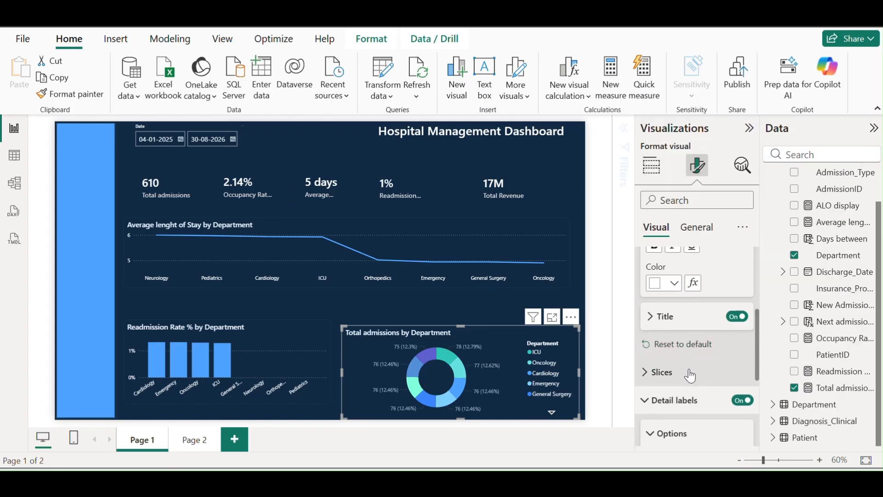
left_click(657, 423)
scroll(676, 374, "down", 4)
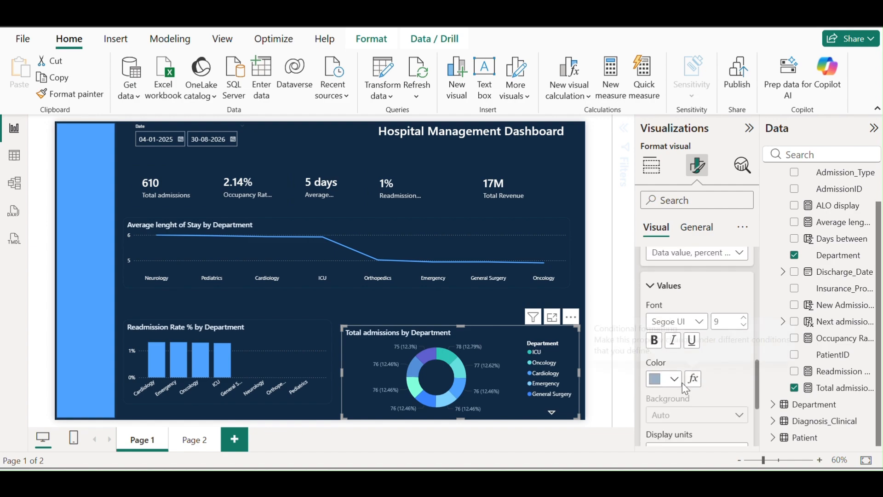
left_click(665, 379)
left_click(664, 130)
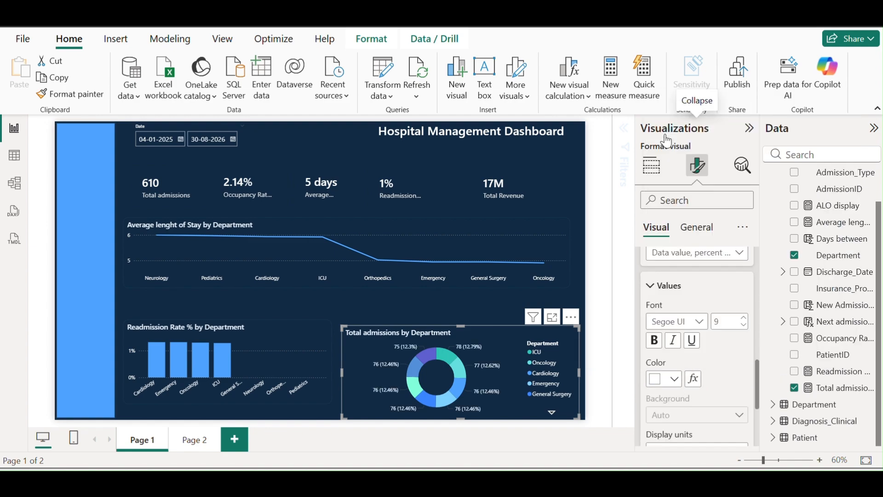
left_click(286, 338)
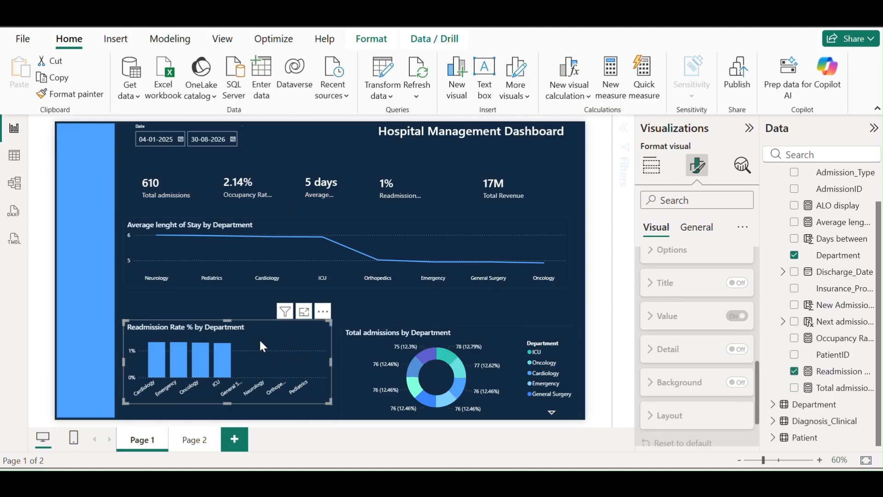
Change the Readmission Rate % columns to a teal colour swatch
scroll(686, 332, "up", 5)
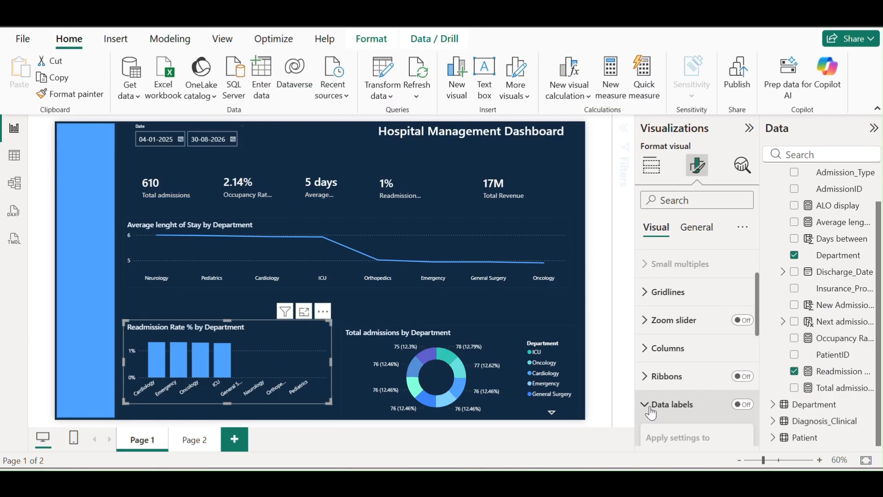
left_click(648, 361)
scroll(691, 368, "down", 3)
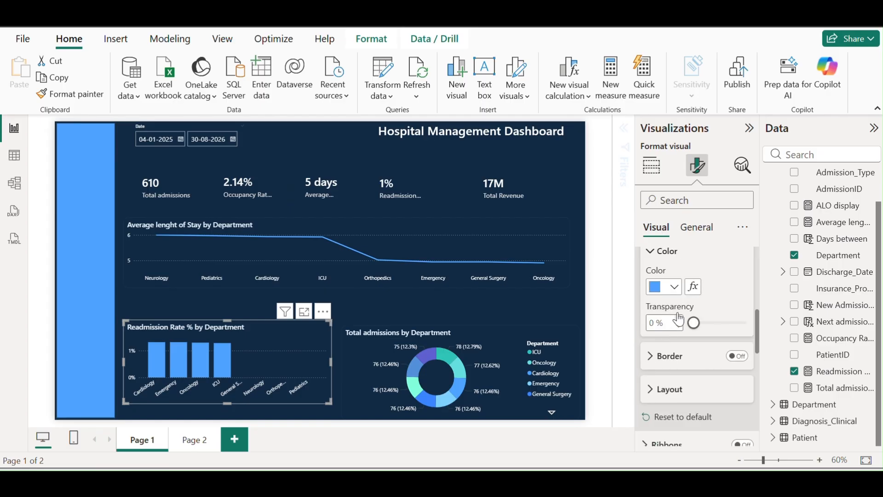
left_click(676, 293)
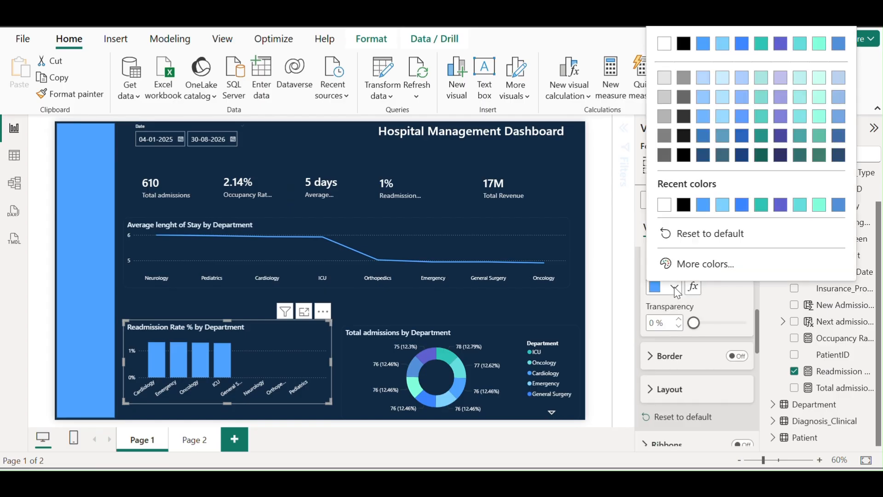
left_click(766, 214)
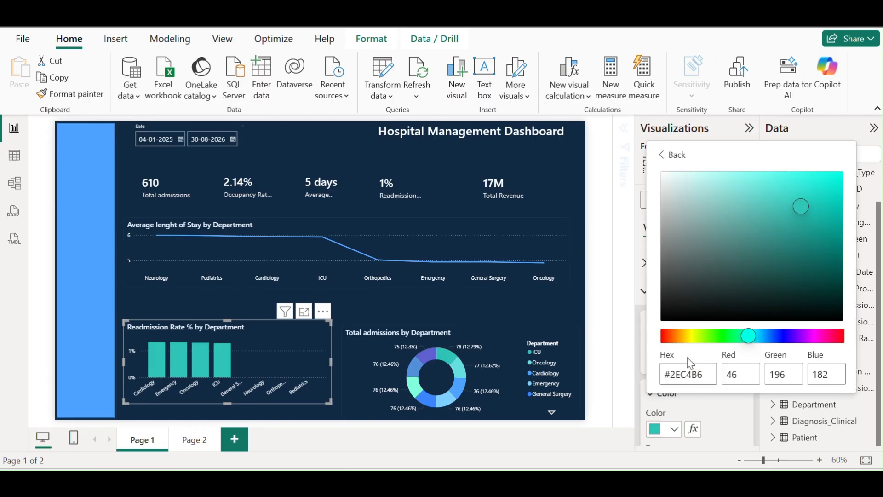
Enter the custom hex colour #2BB9E5 for the columns
left_click(704, 374)
key("ctrl+a")
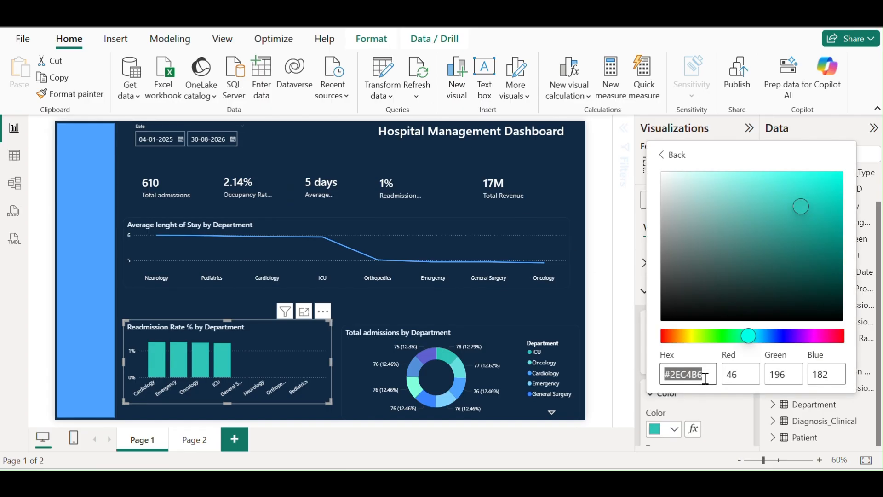
type("#2ec4b6")
key("ctrl+a")
key("BackSpace")
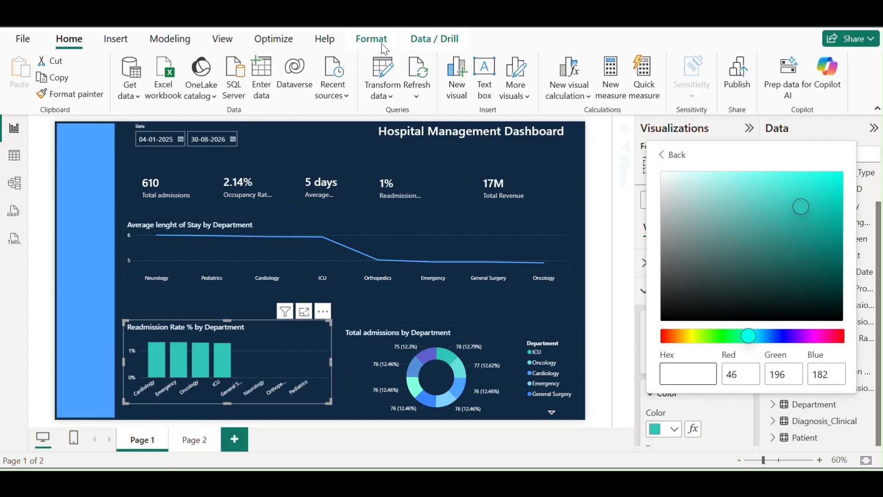
left_click(369, 33)
left_click(696, 371)
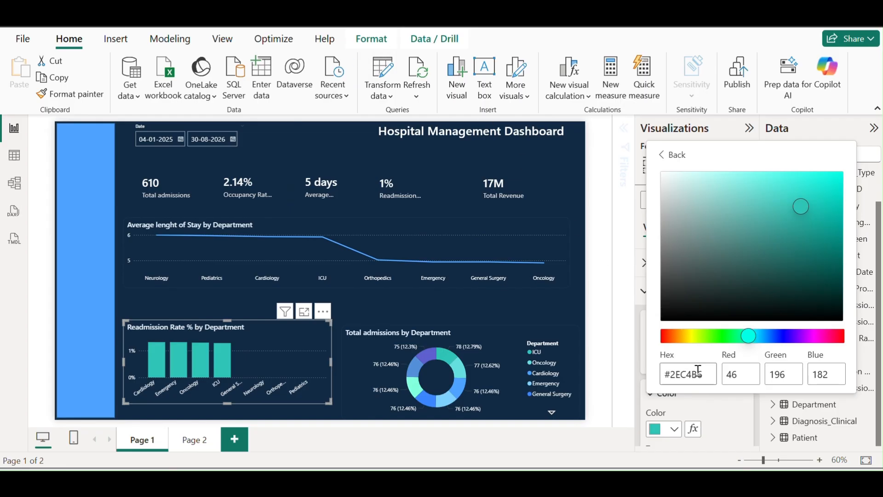
key("ctrl+a")
key("BackSpace")
type("#2BB9E5")
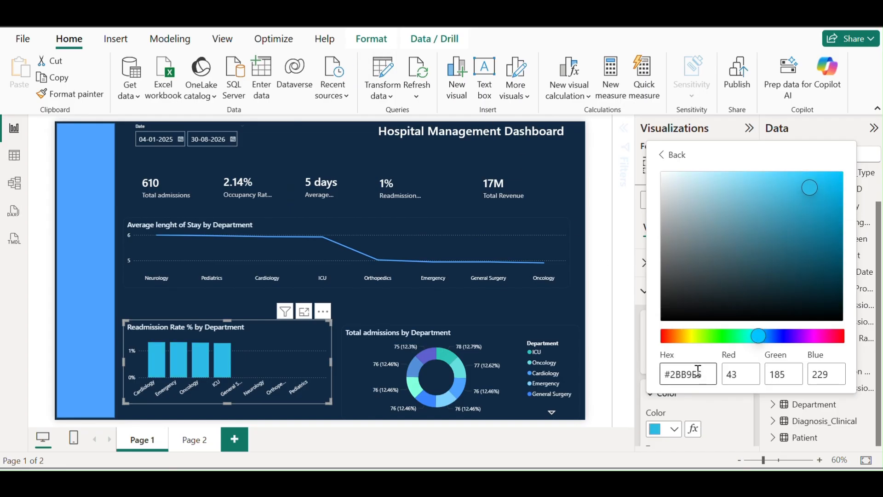
left_click(265, 343)
left_click(476, 347)
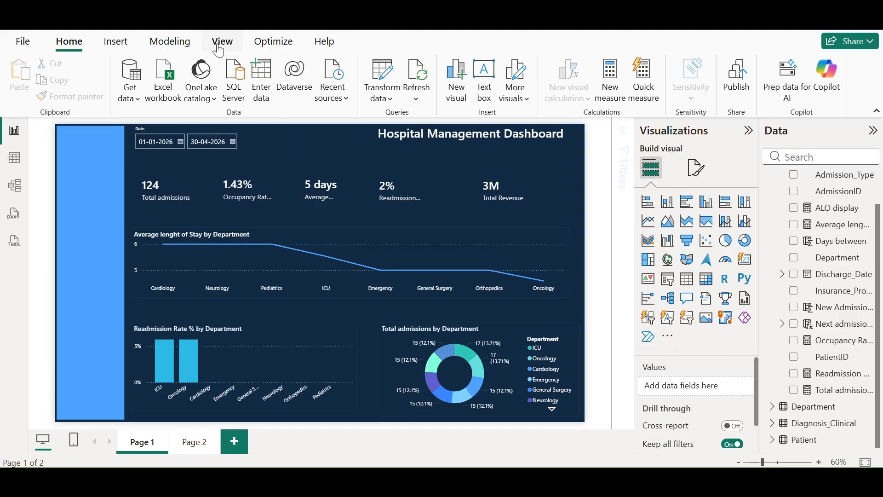
Insert an image visual and load icons8-stethoscope-100.png into it
left_click(116, 41)
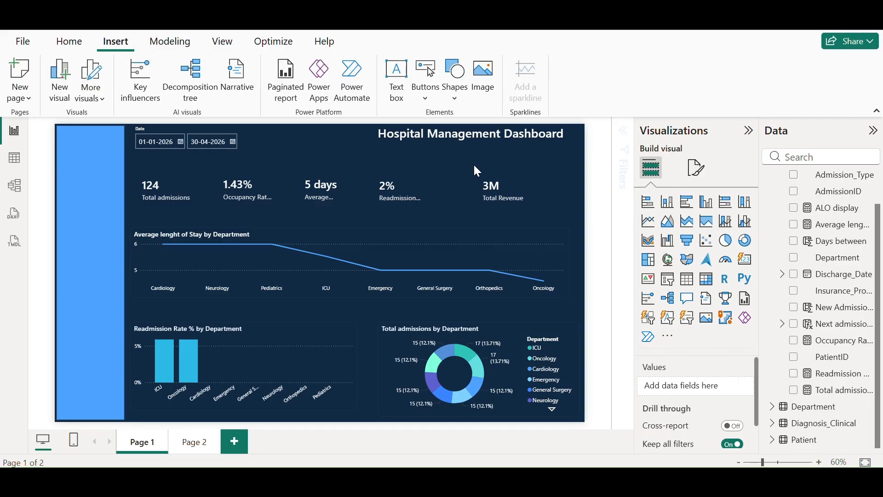
left_click(483, 78)
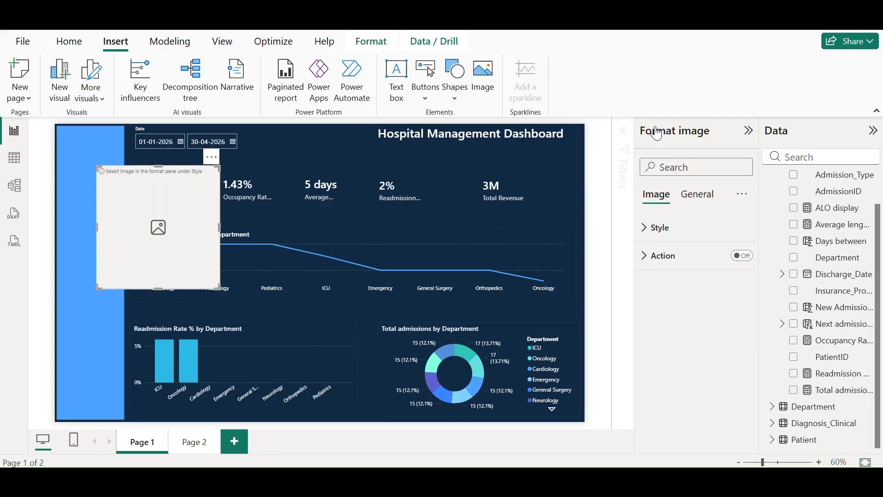
left_click(645, 234)
scroll(685, 299, "down", 2)
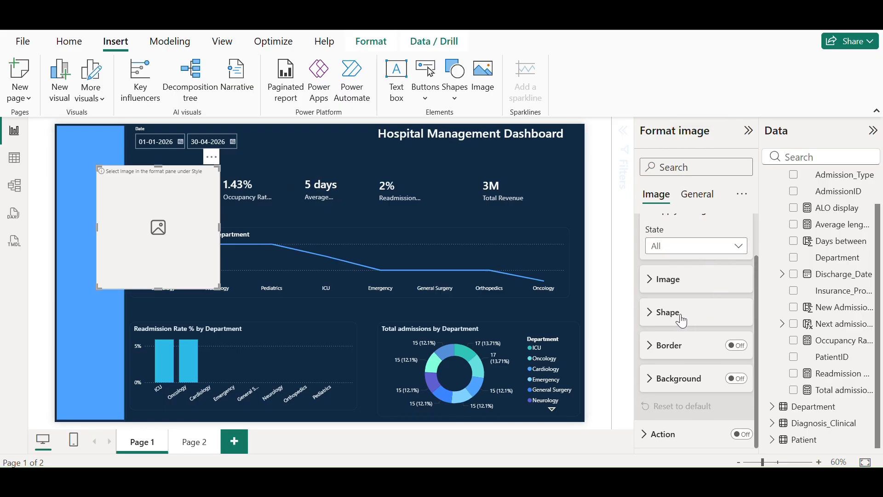
left_click(662, 289)
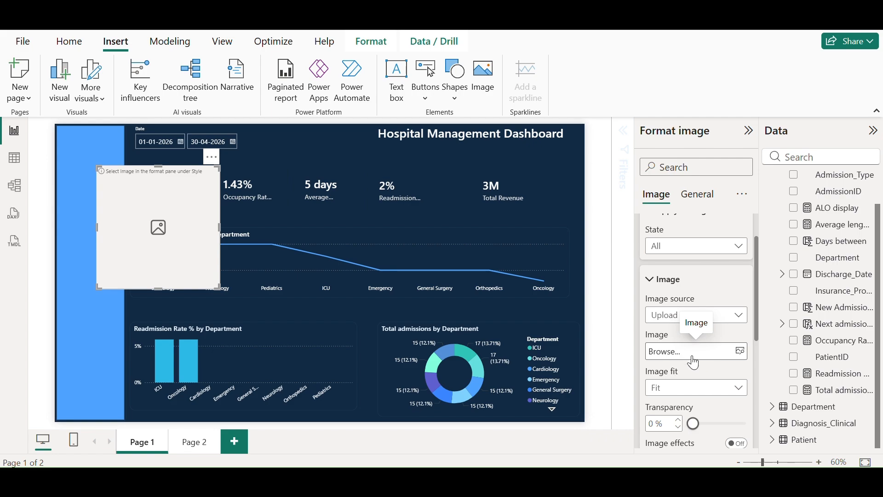
left_click(742, 353)
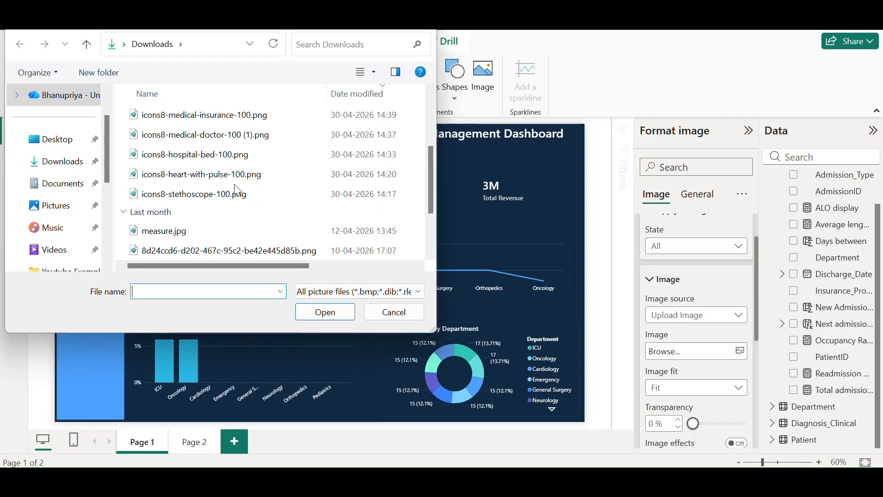
left_click(206, 192)
left_click(329, 314)
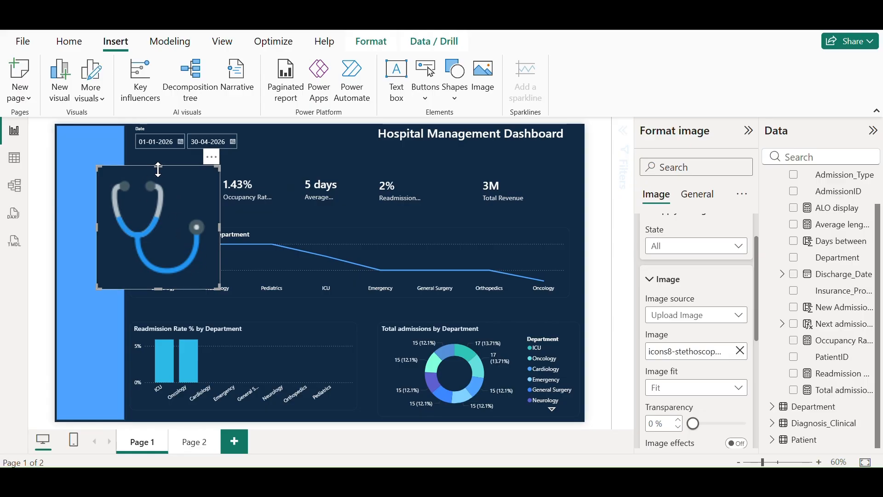
Shrink the stethoscope image and move it to the top of the sidebar
left_click_drag(158, 173, 161, 210)
left_click_drag(219, 249, 183, 249)
left_click_drag(140, 289, 146, 254)
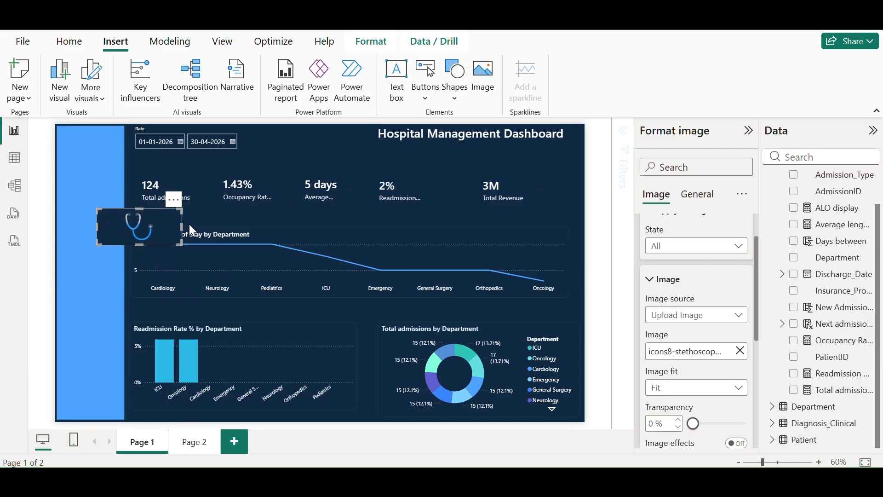
left_click_drag(184, 225, 92, 148)
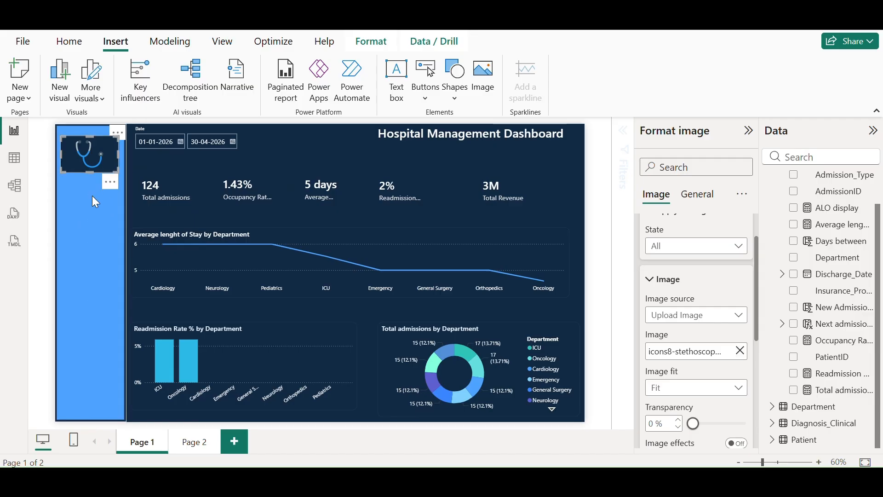
left_click(369, 35)
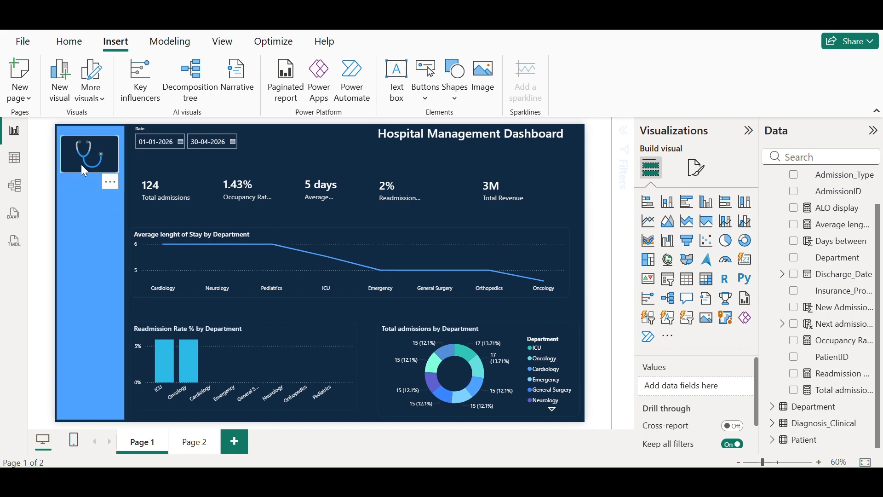
Add a text box titled 'Overview', centre it, and shrink it under the stethoscope
left_click(408, 93)
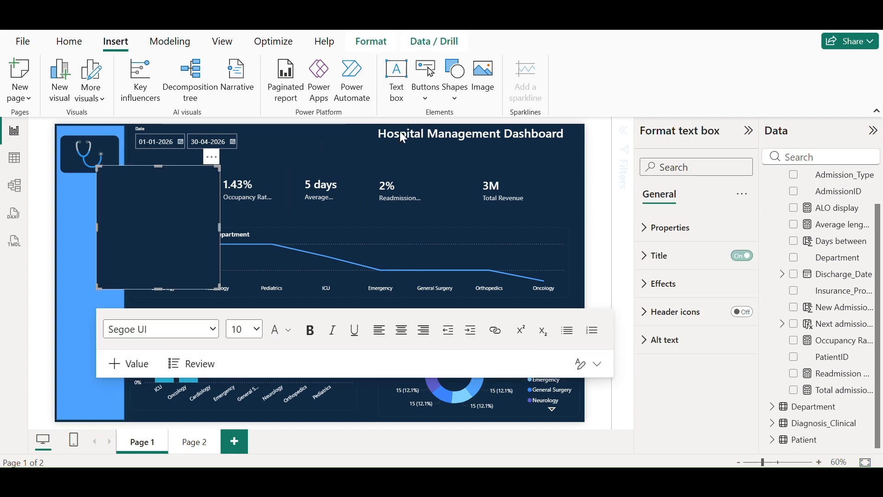
left_click(653, 255)
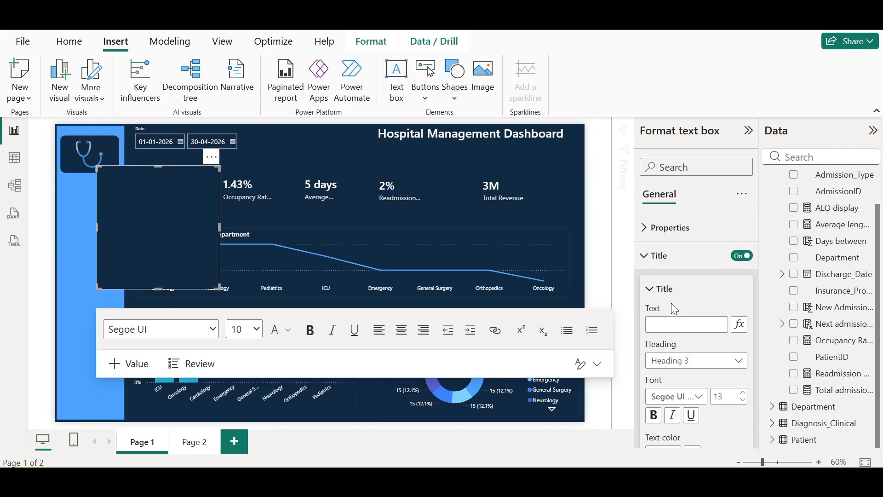
left_click(683, 326)
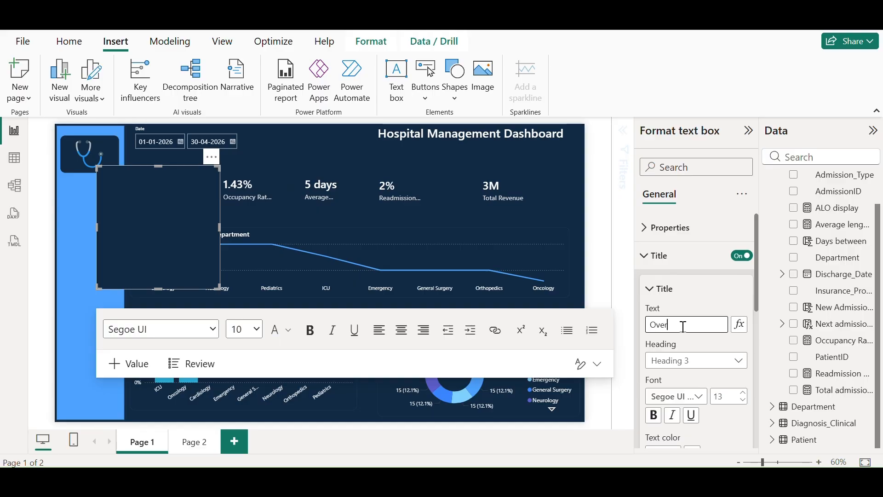
type("Overview")
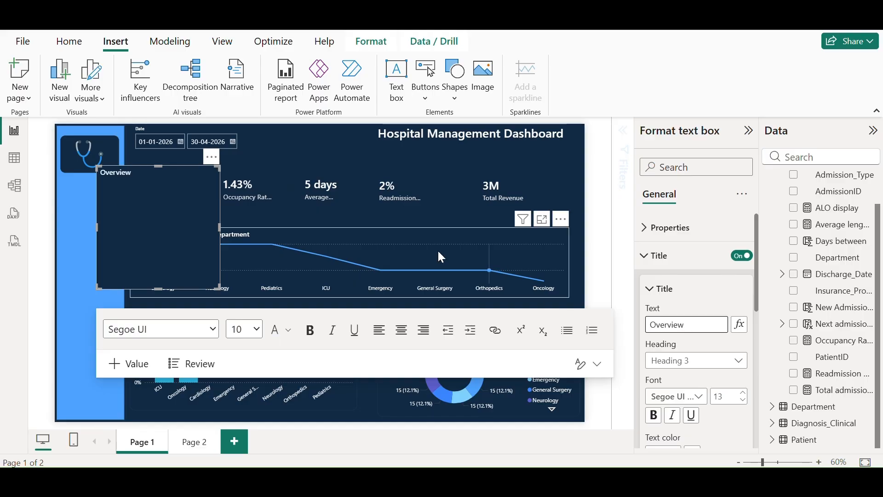
scroll(690, 404, "down", 3)
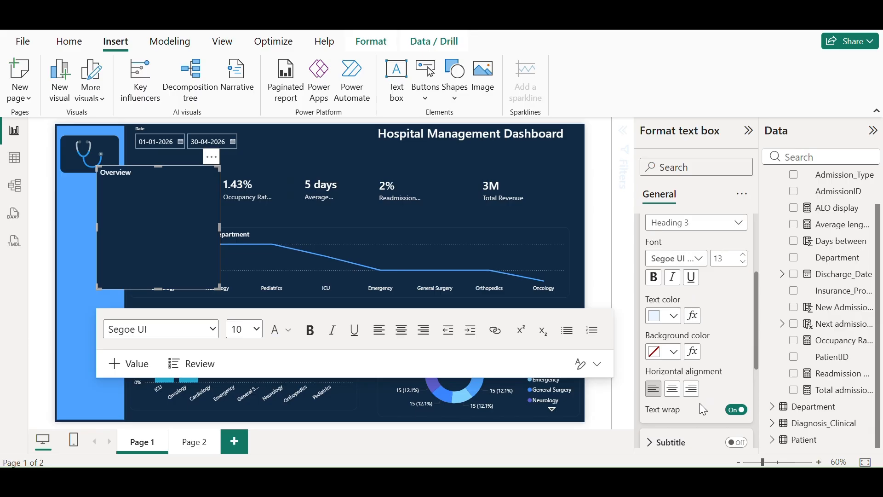
left_click(673, 389)
left_click_drag(158, 289, 87, 182)
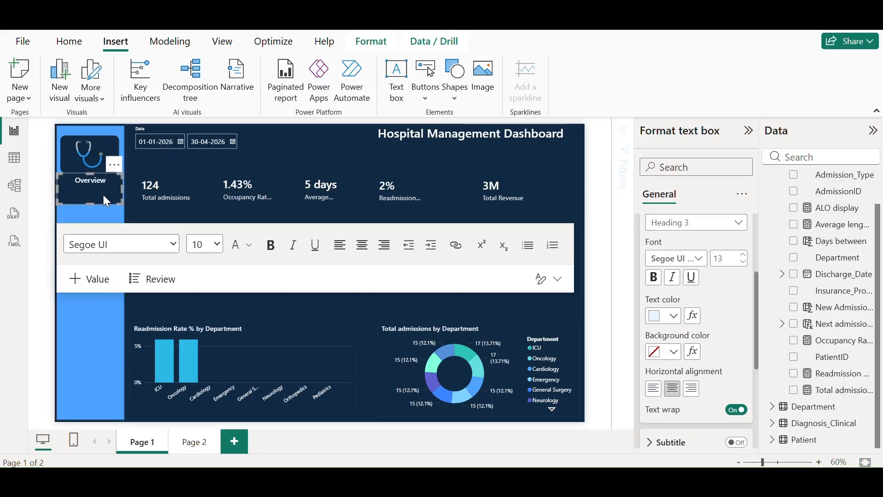
left_click(299, 141)
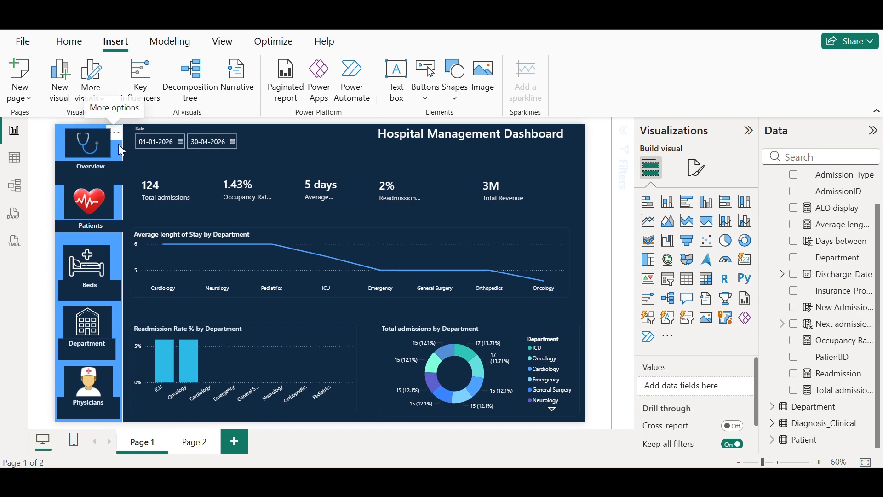
Fill the sidebar navigation shape with the dark navy recent colour and turn its border off
left_click(57, 149)
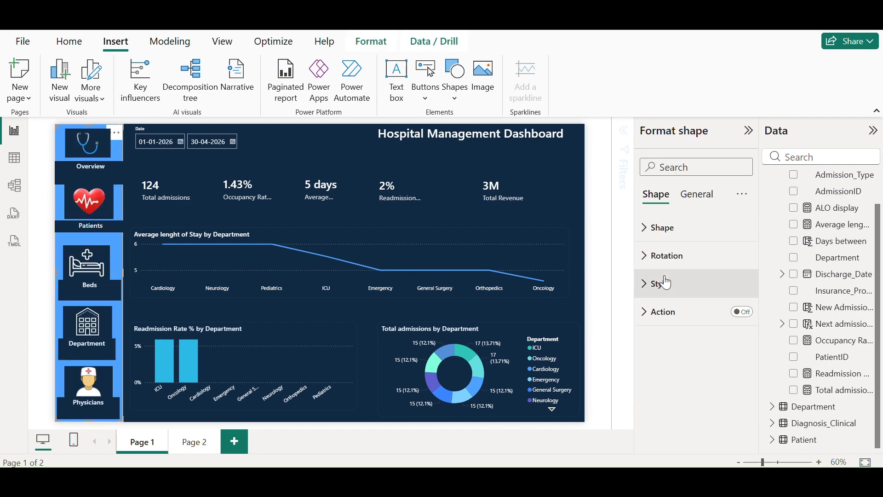
left_click(642, 291)
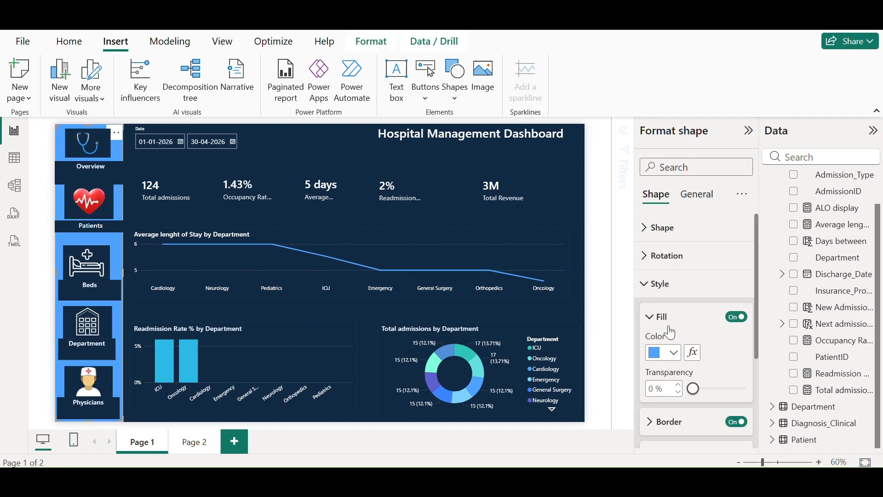
left_click(674, 359)
left_click(763, 264)
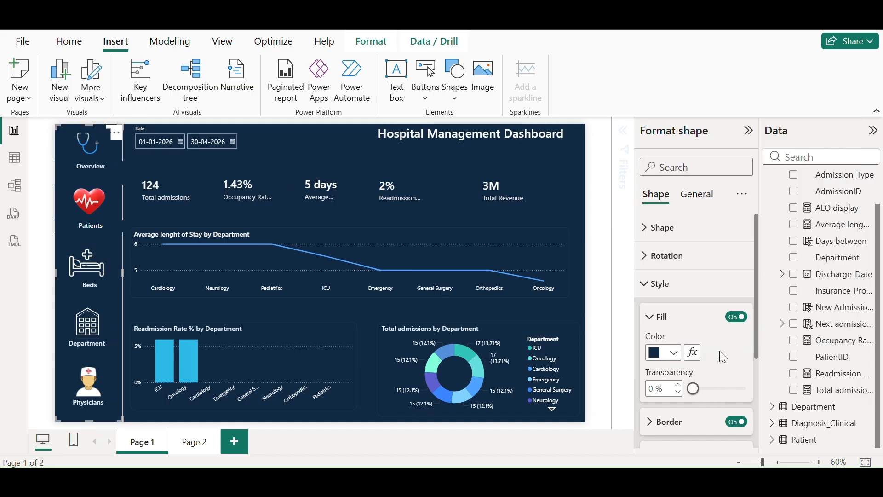
scroll(668, 324, "down", 3)
left_click(736, 283)
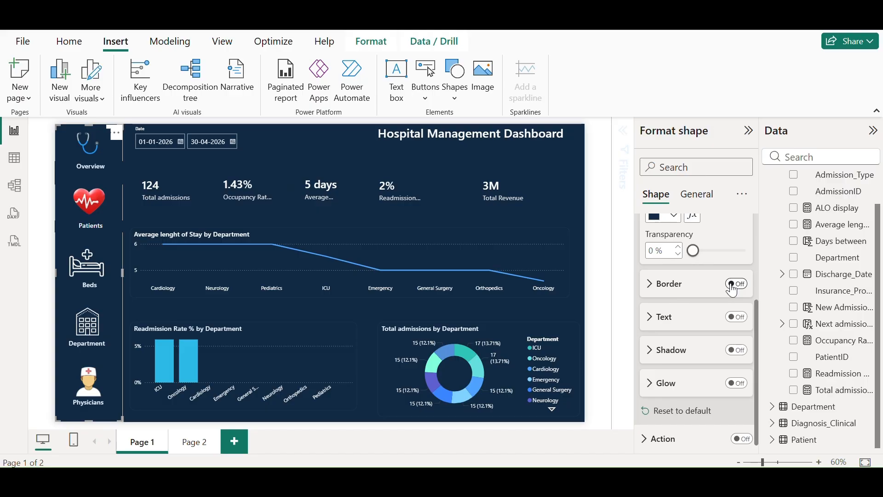
left_click(327, 148)
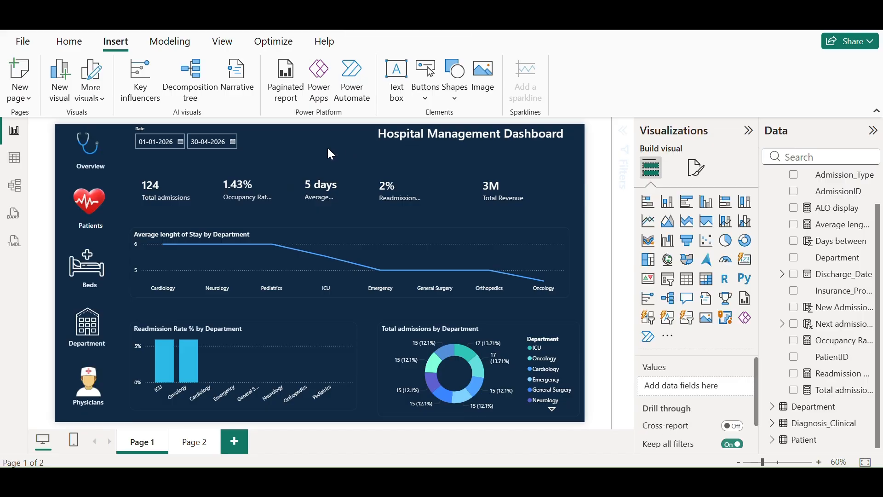
Set the slicer's start date to 02-01-2024
left_click(181, 144)
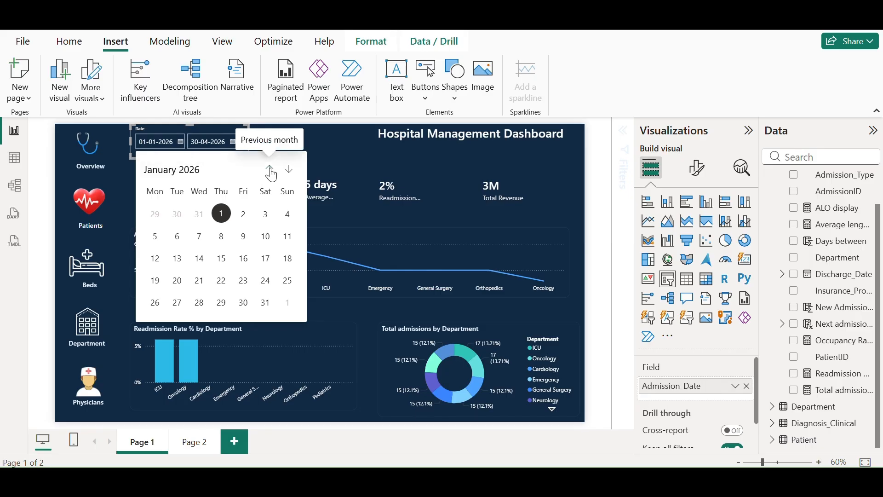
left_click(187, 170)
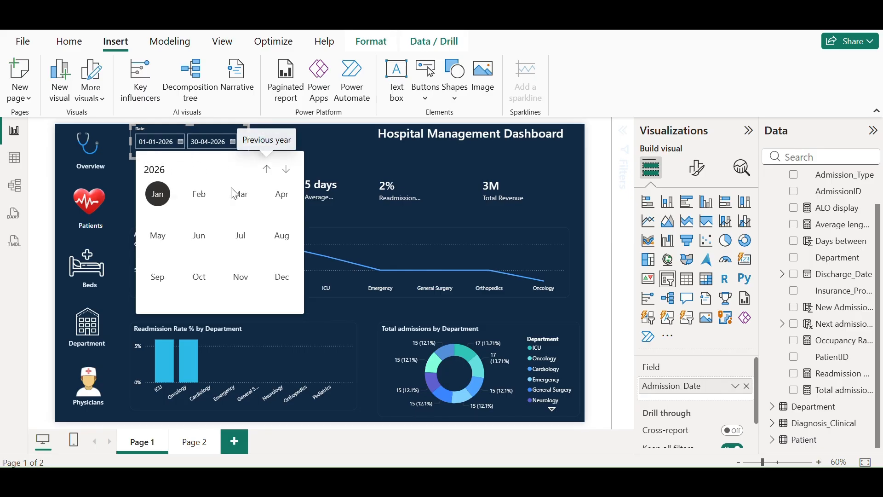
left_click(269, 170)
left_click(264, 170)
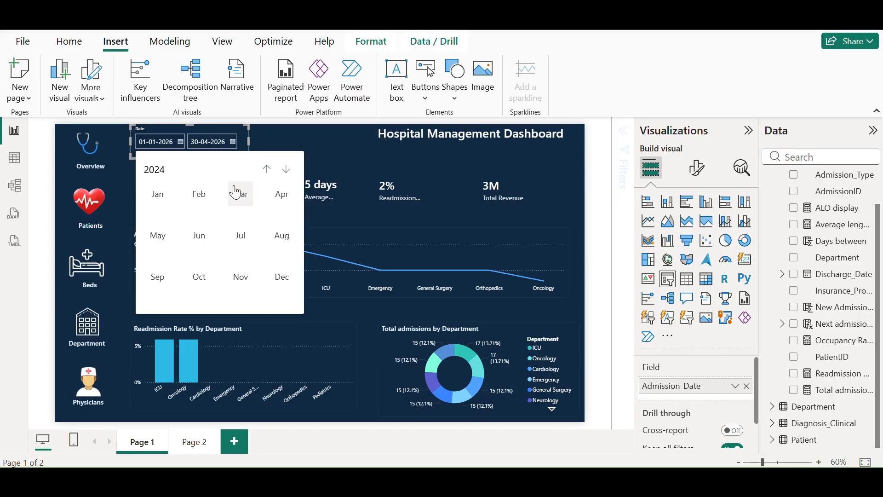
left_click(158, 191)
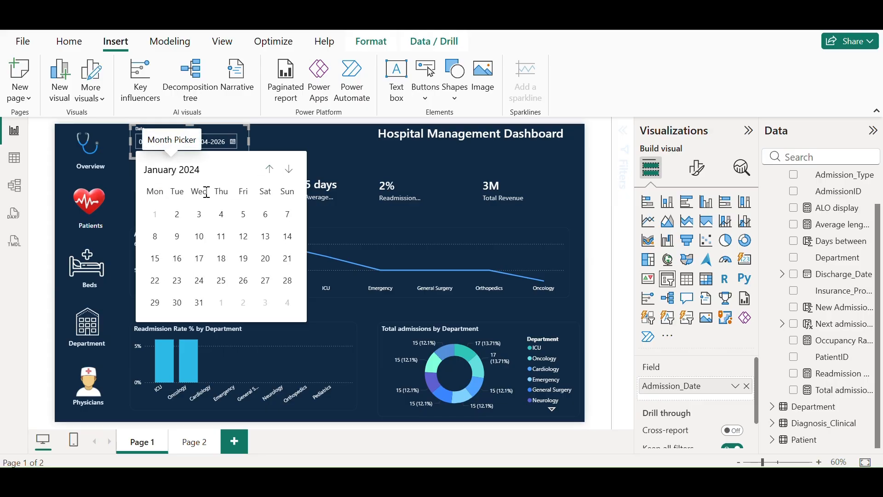
left_click(179, 216)
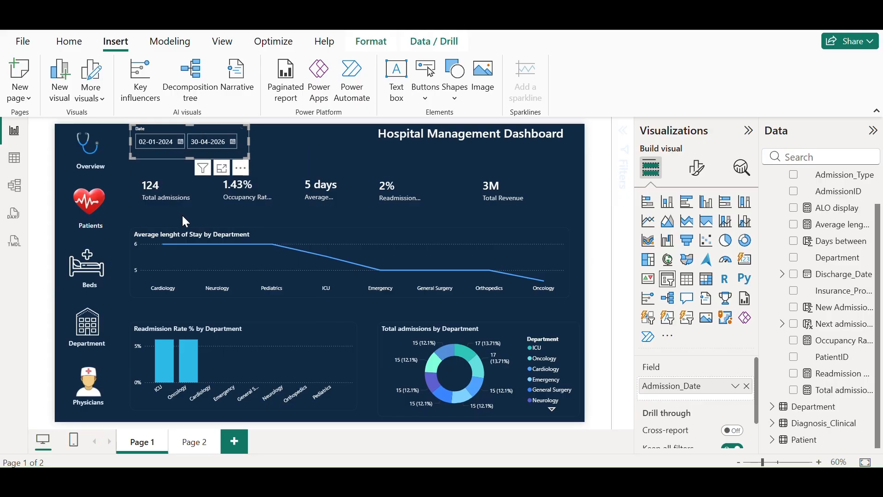
Set the slicer's end date to 31-12-2024
left_click(231, 140)
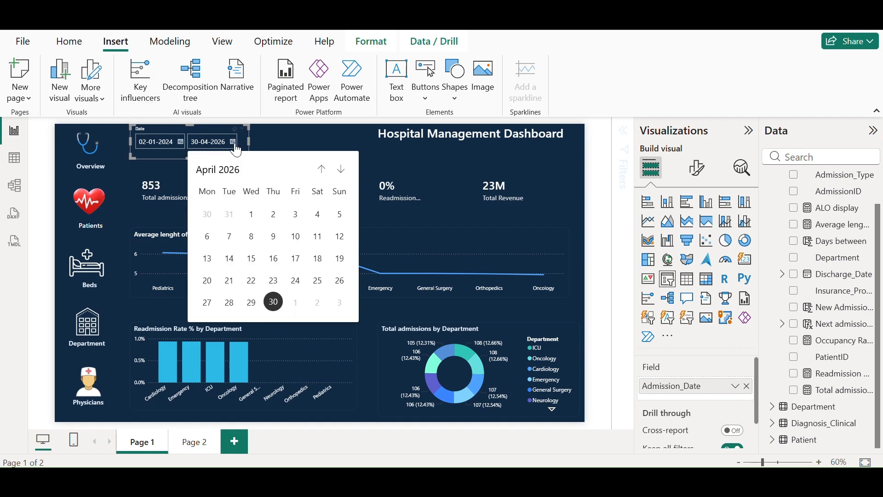
left_click(229, 174)
left_click(318, 169)
left_click(319, 169)
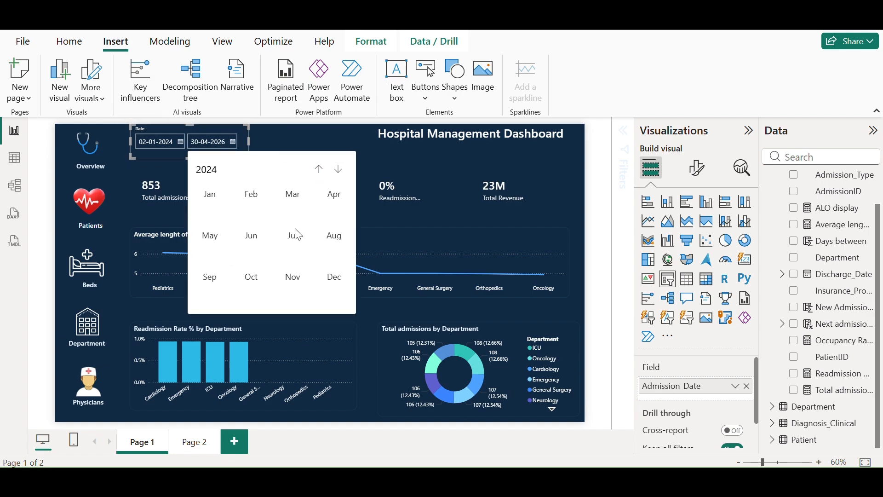
left_click(330, 280)
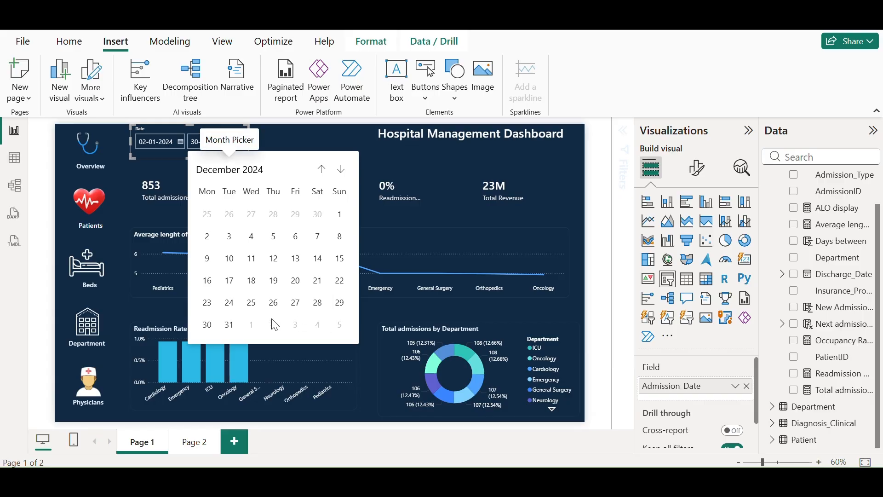
left_click(229, 325)
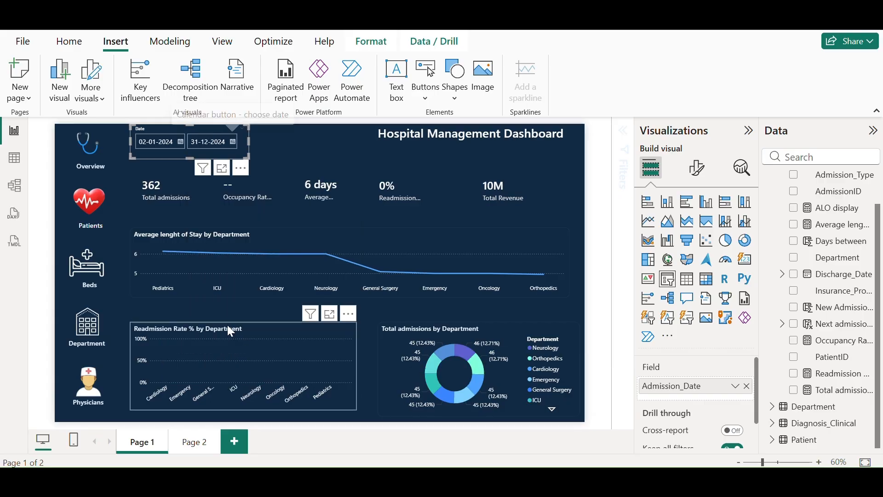
left_click(317, 143)
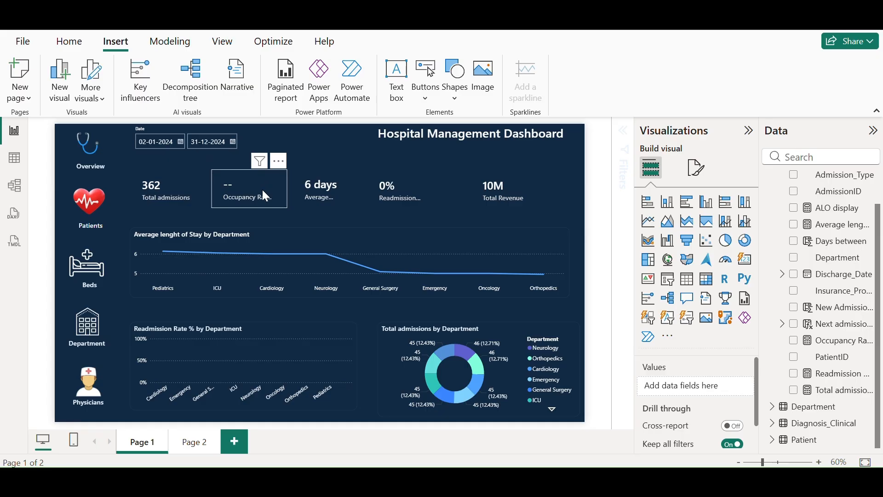
Widen the 6 days average length card and align it with the neighbouring KPI cards
left_click(343, 205)
left_click_drag(355, 189, 335, 186)
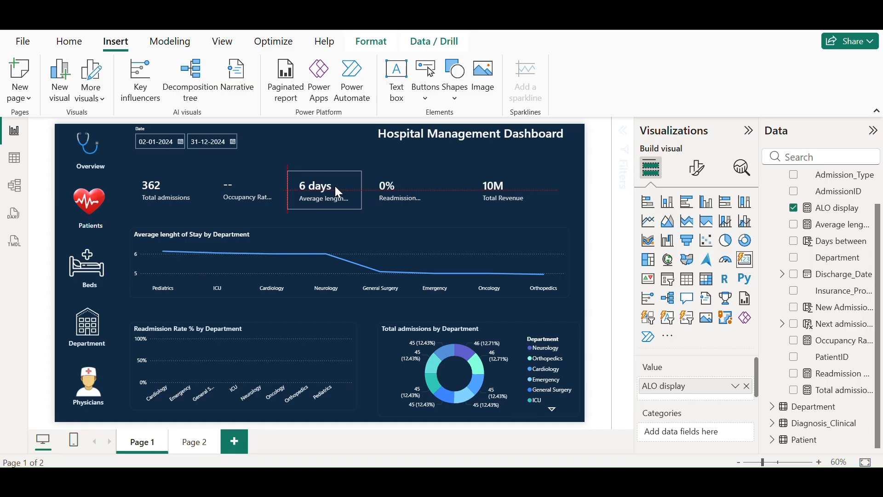
left_click(368, 222)
mouse_move(420, 189)
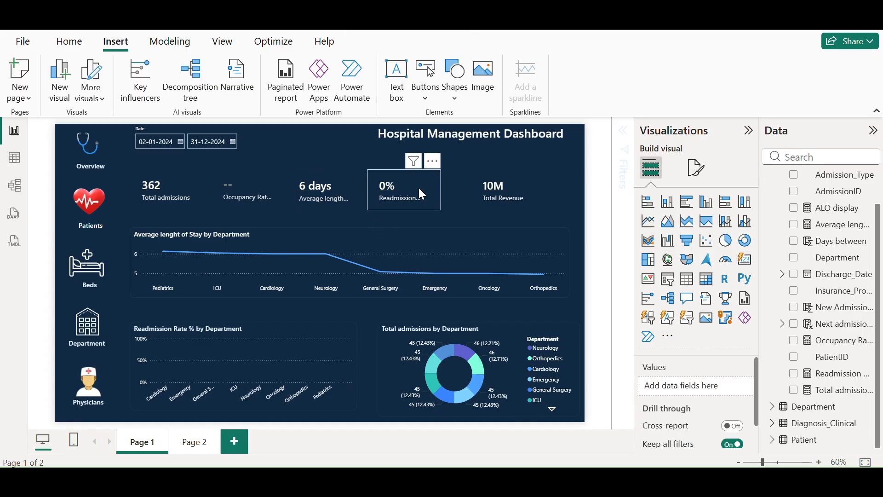
left_click(515, 183)
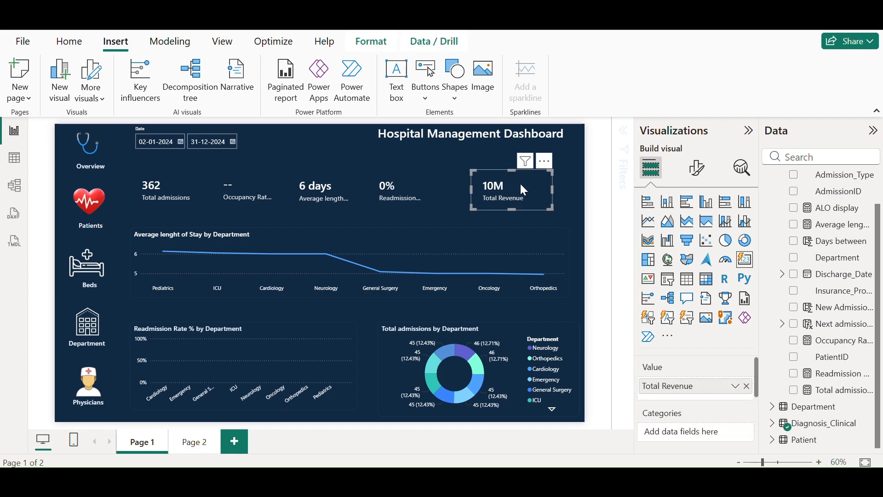
left_click(252, 185)
Open the Occupancy Rate % formula and inspect its ActivePatients and TotalCapacity variables
left_click(836, 340)
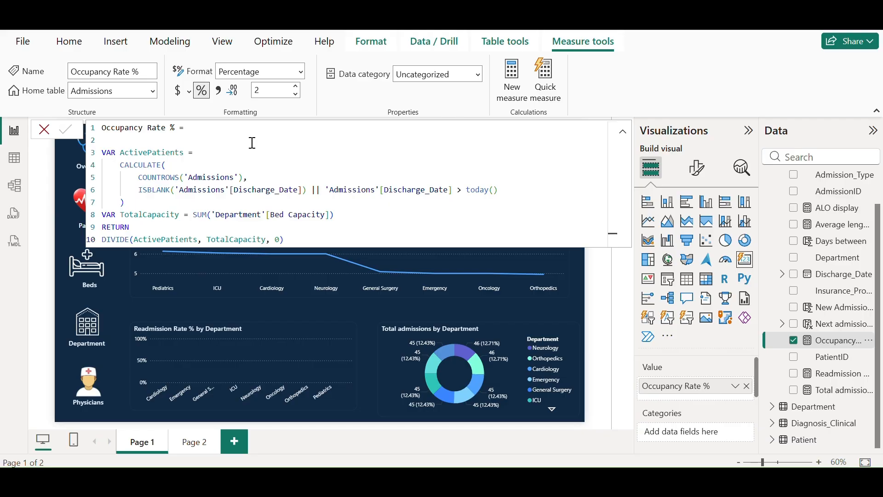
left_click_drag(208, 153, 105, 156)
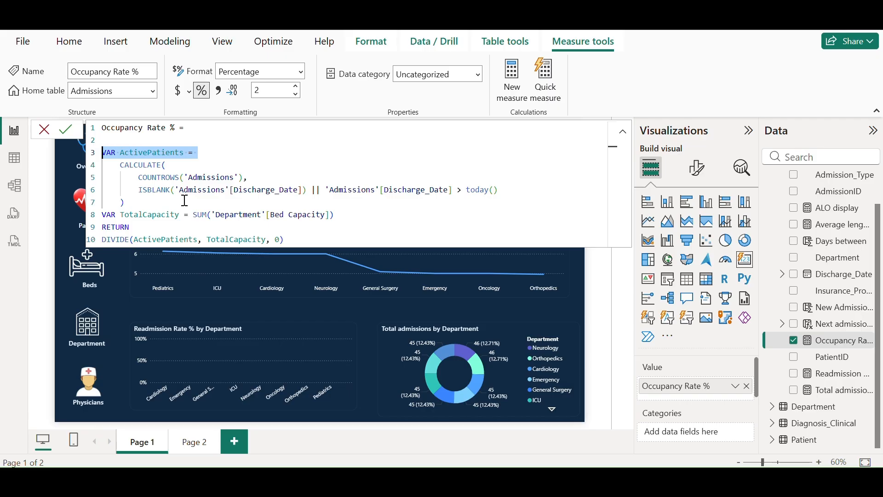
left_click_drag(203, 240, 139, 241)
left_click(245, 240)
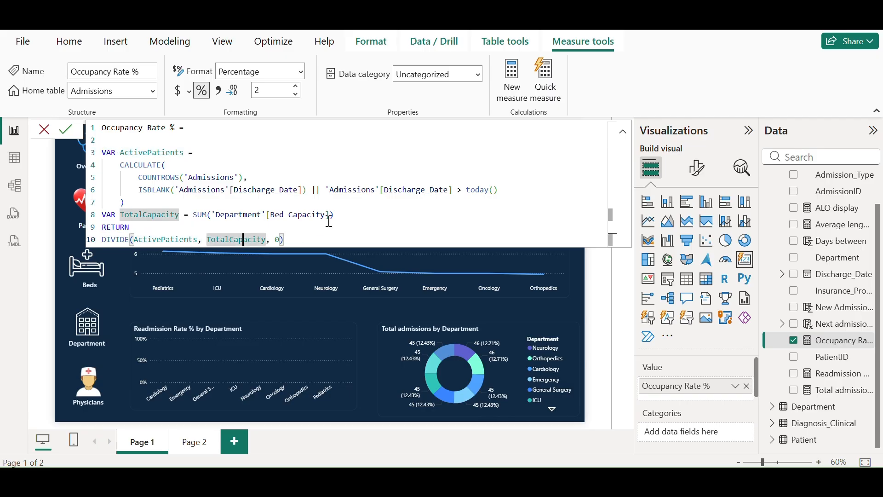
left_click(347, 211)
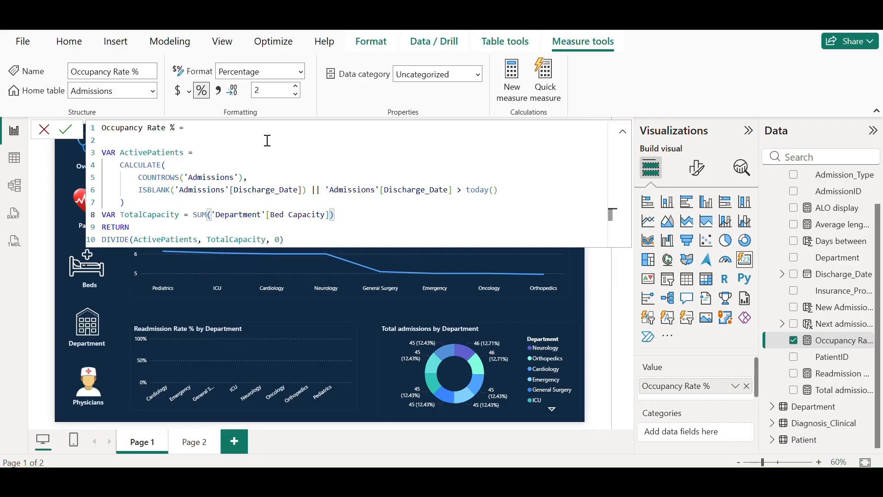
Add a variable refrencedate = MAX(Admissions[Admission_Date]) to the Occupancy Rate % measure
left_click(207, 153)
key("shift+Return")
type("var r")
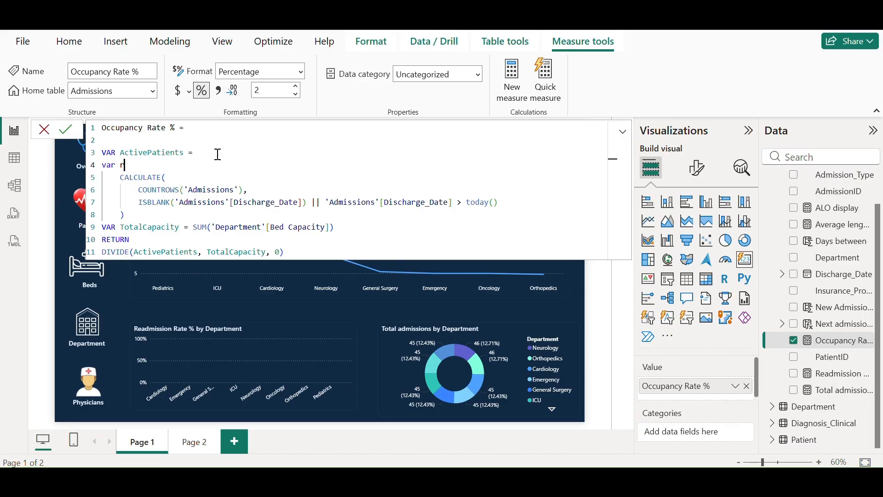
type("efrencedate=MAX(")
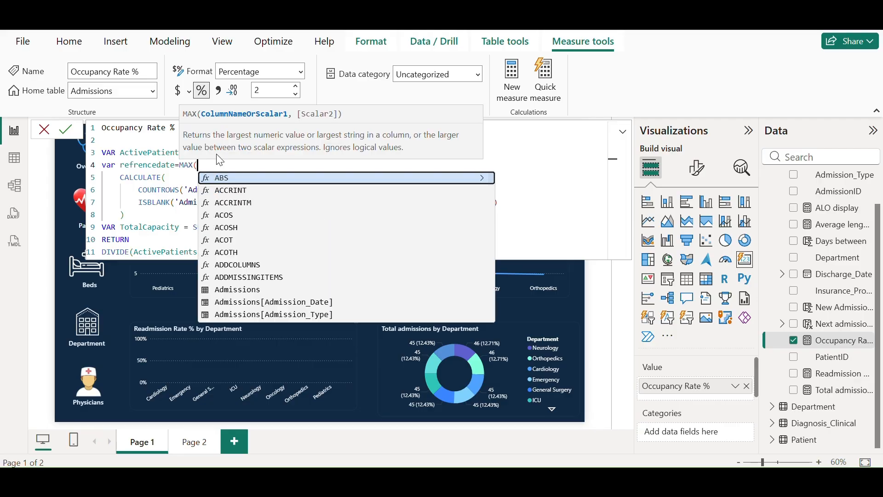
key("Down")
key("Down")
key("Down")
key("Down")
key("Down")
key("Down")
key("Down")
key("Down")
key("Down")
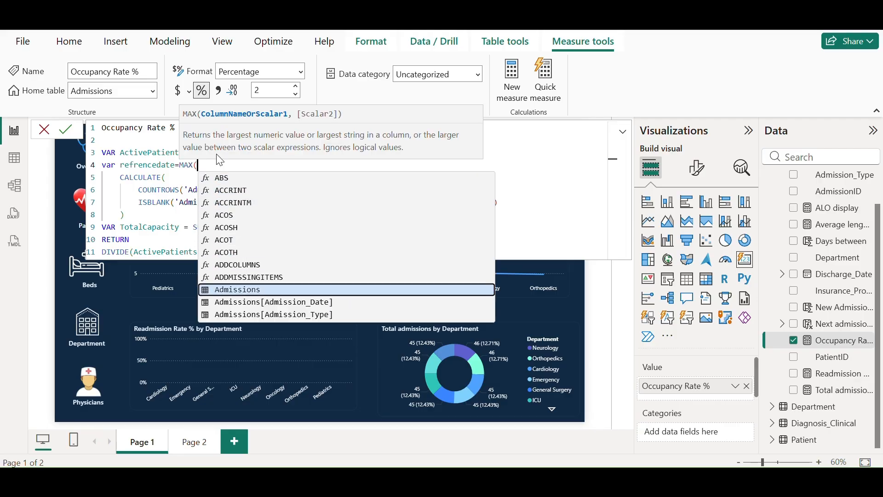
key("Down")
key("Tab")
type(")")
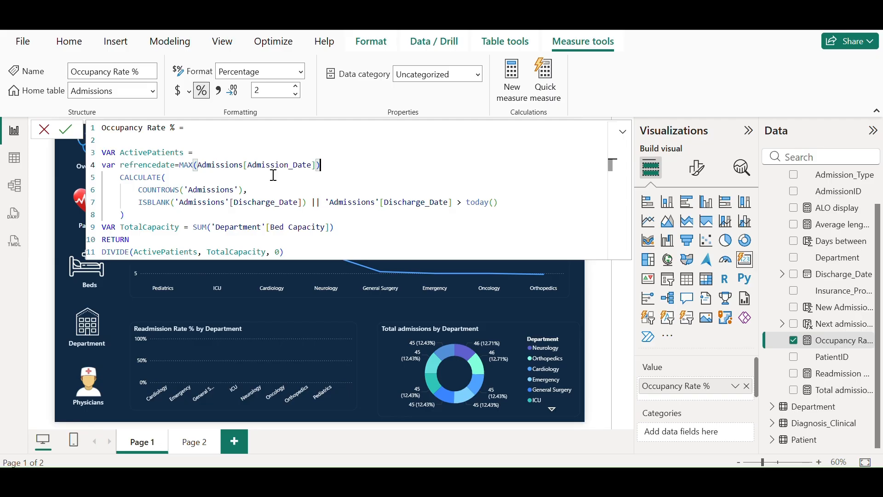
Replace today() in the discharge-date comparison with refrencedate
left_click(501, 203)
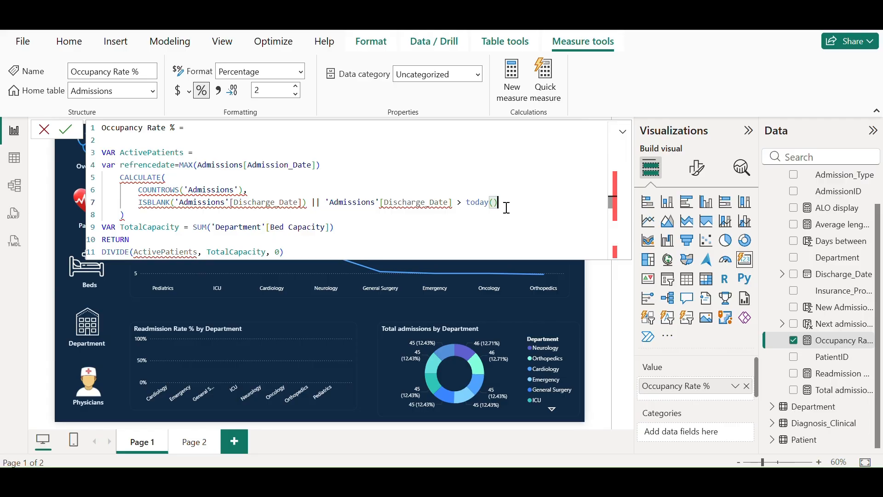
key("BackSpace")
key("BackSpace")
key("BackSpace")
key("BackSpace")
key("BackSpace")
key("BackSpace")
key("BackSpace")
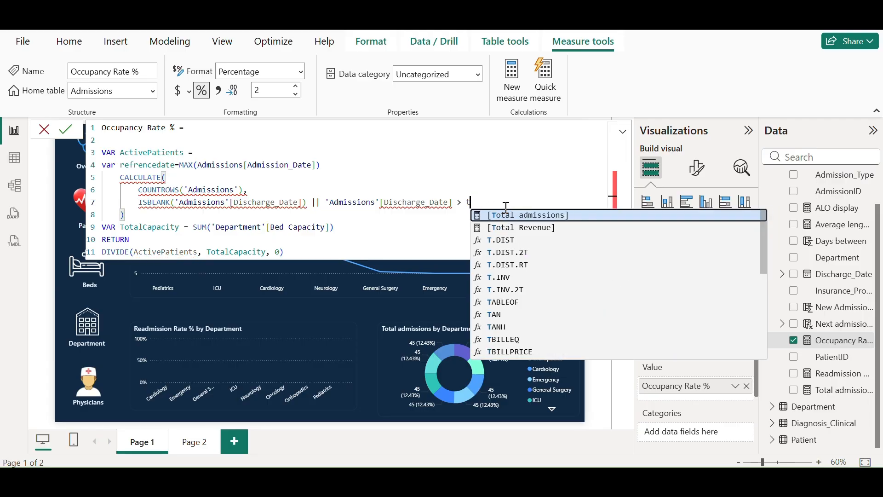
type("ref")
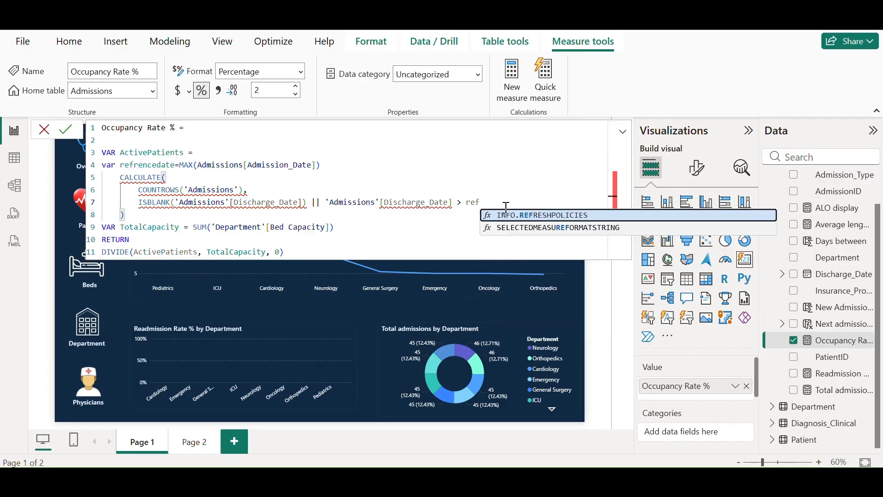
type("re")
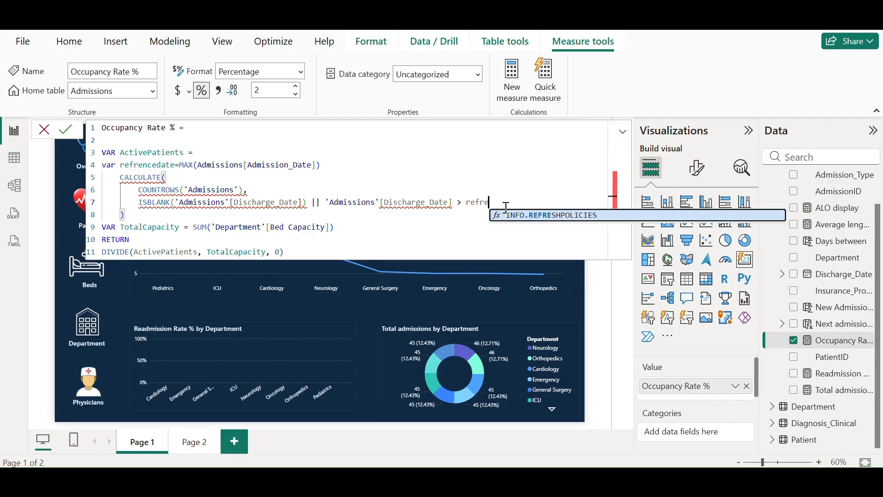
type("r")
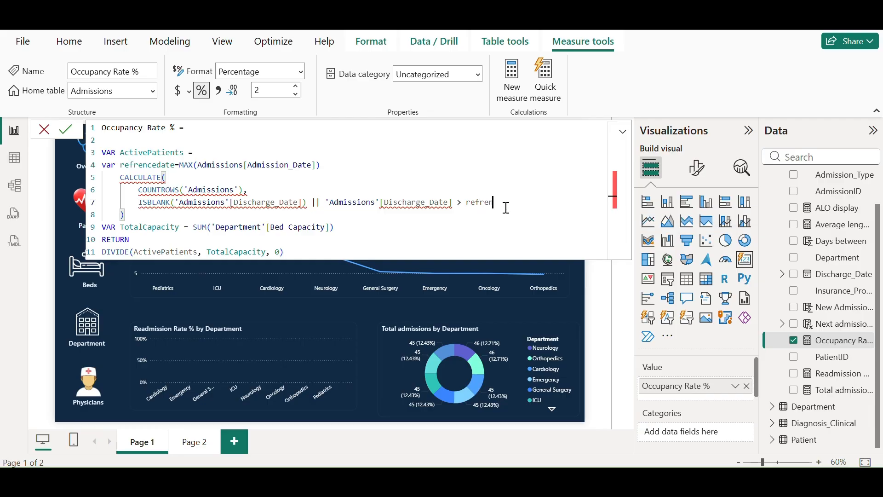
key("BackSpace")
key("BackSpace")
key("BackSpace")
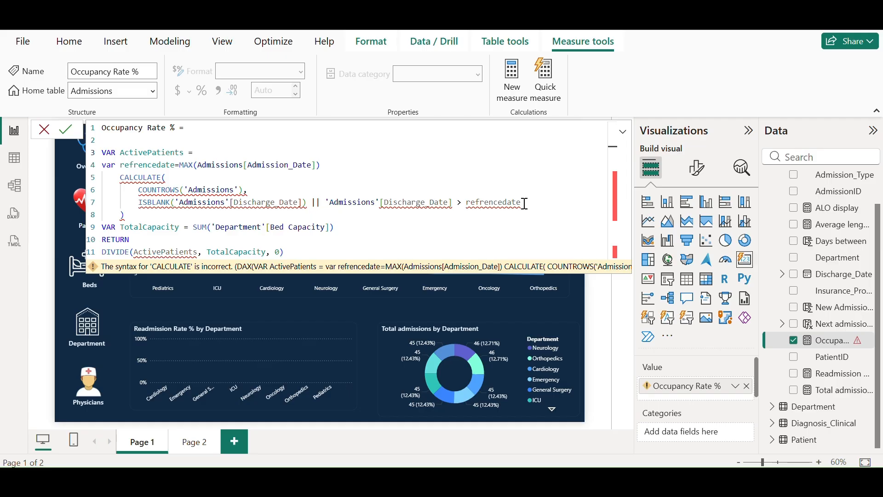
Wrap the Admissions table name in quotes inside MAX and try committing the measure
left_click(244, 168)
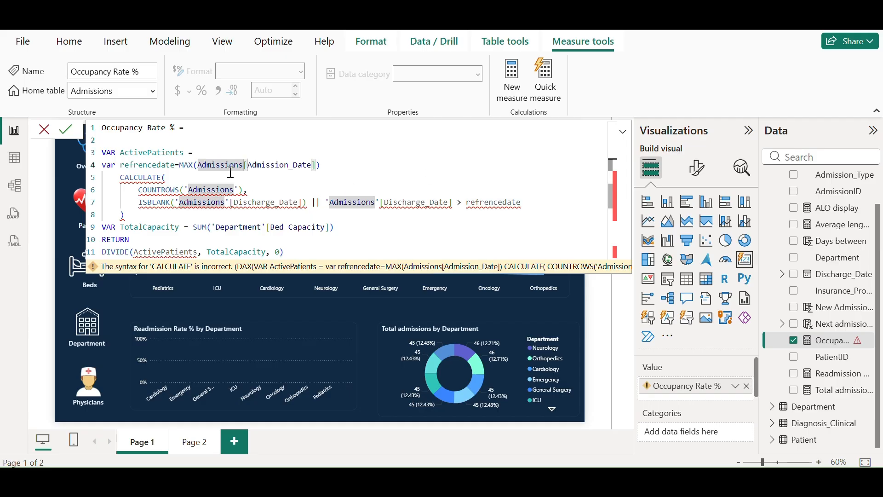
left_click(200, 166)
type("'")
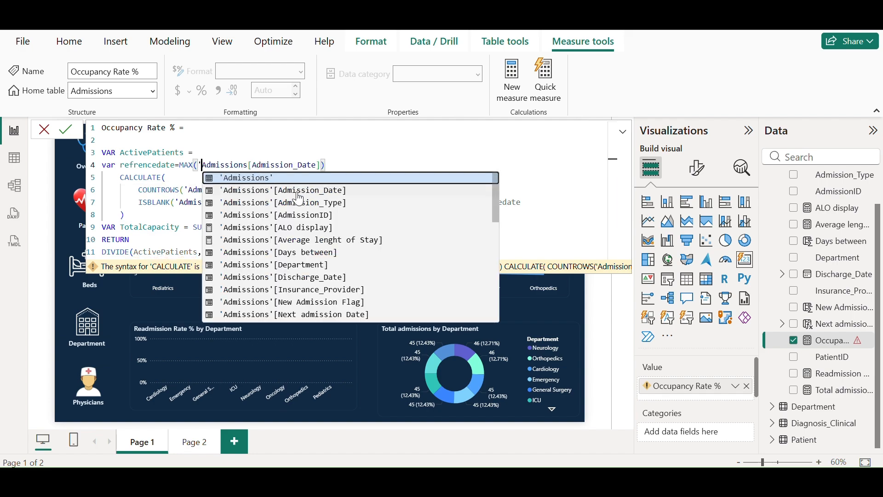
left_click(248, 166)
type("''")
left_click(376, 155)
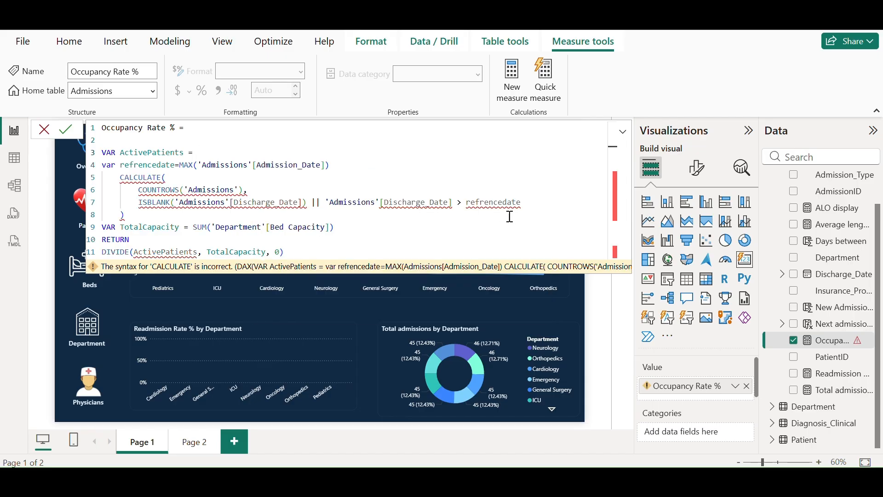
left_click(66, 131)
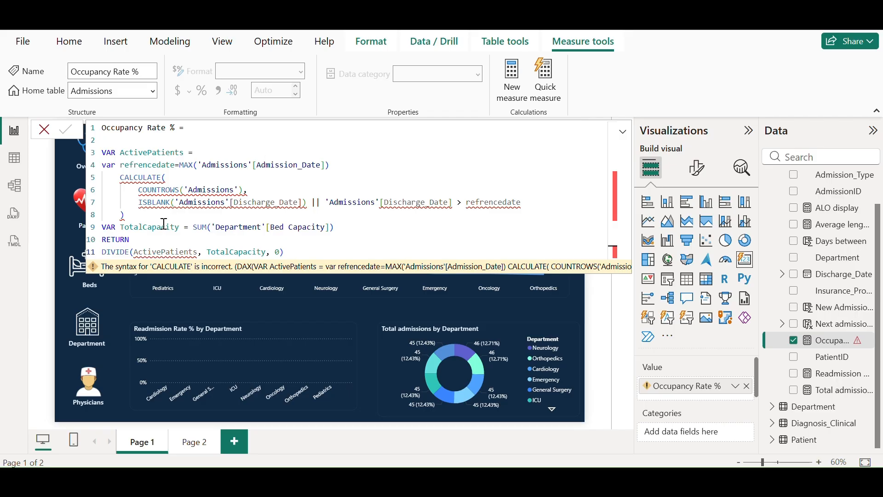
Insert RETURN after the refrencedate line, commit the measure, and close the formula bar
left_click(343, 163)
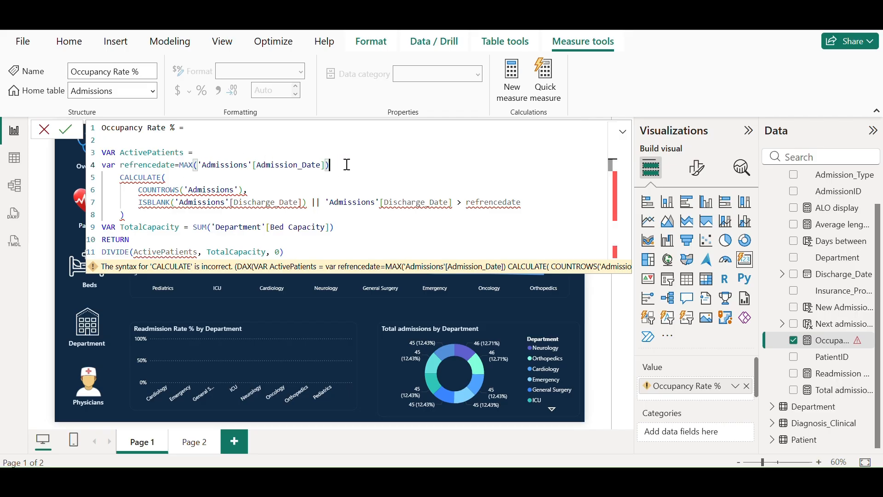
key("Return")
type("r")
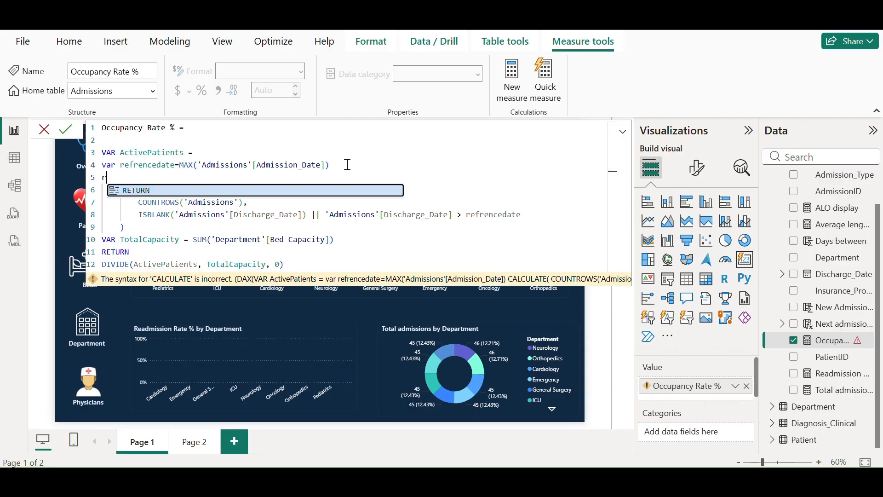
type("eturn")
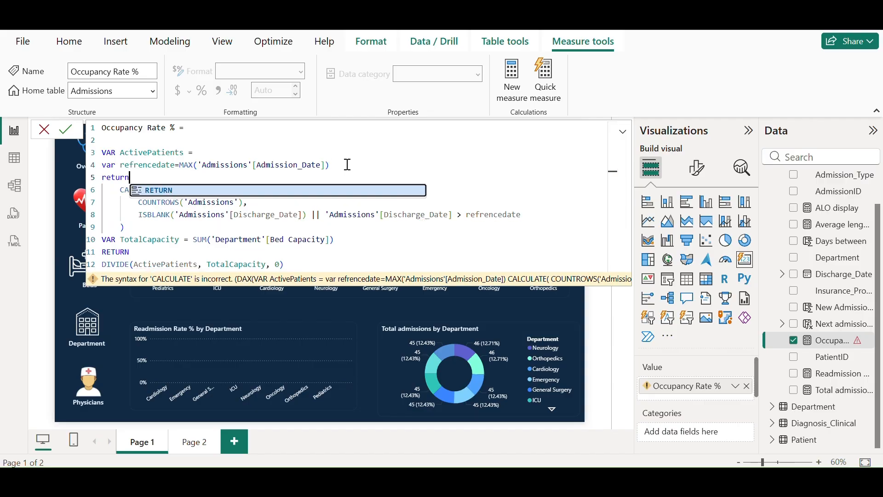
key("Tab")
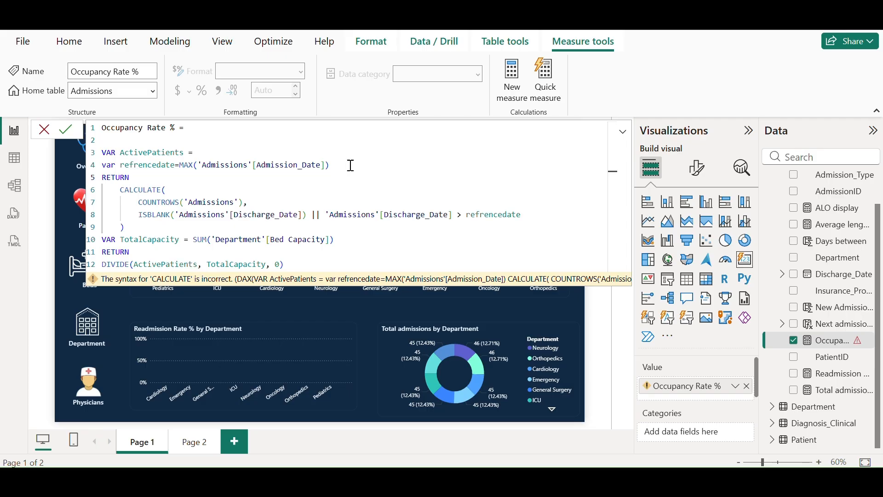
left_click(68, 126)
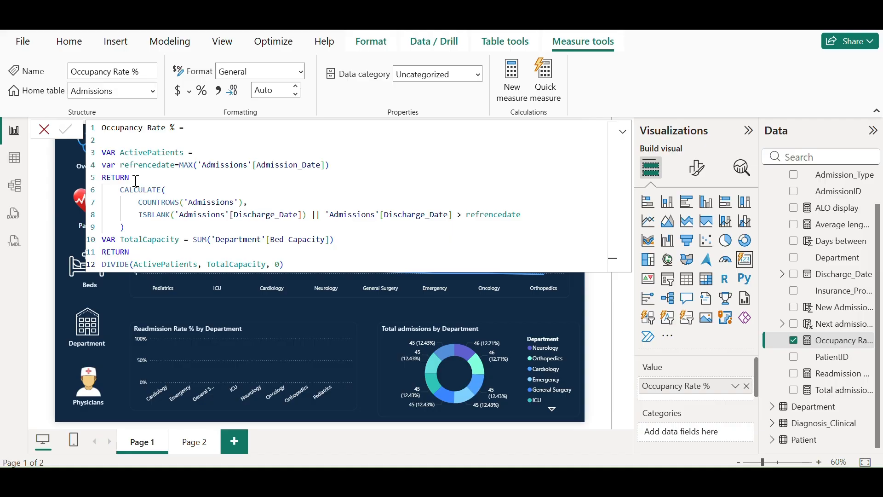
left_click(45, 131)
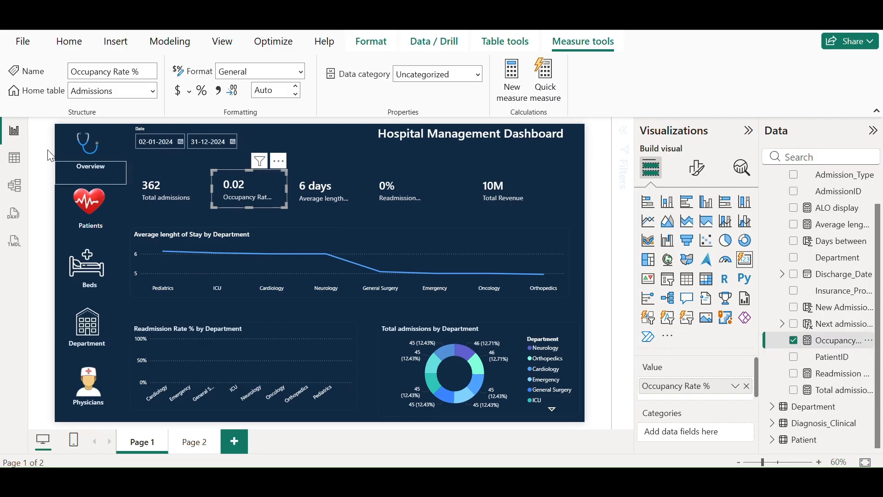
left_click(14, 158)
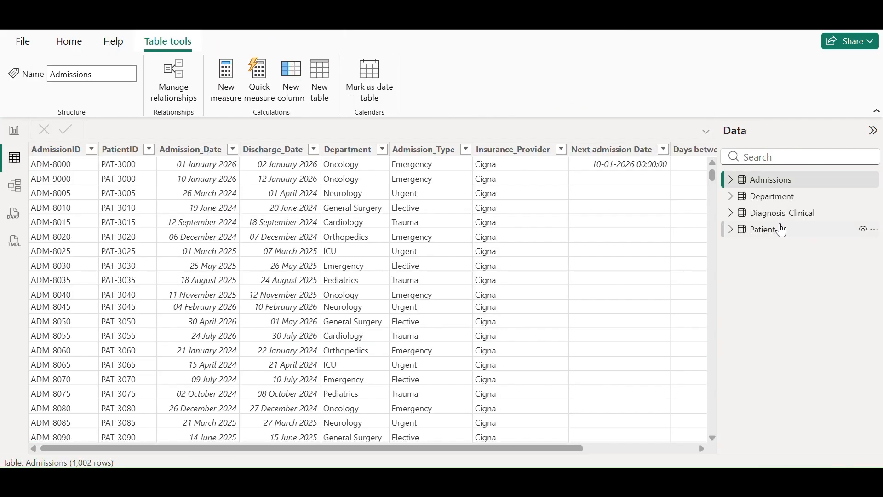
left_click(732, 180)
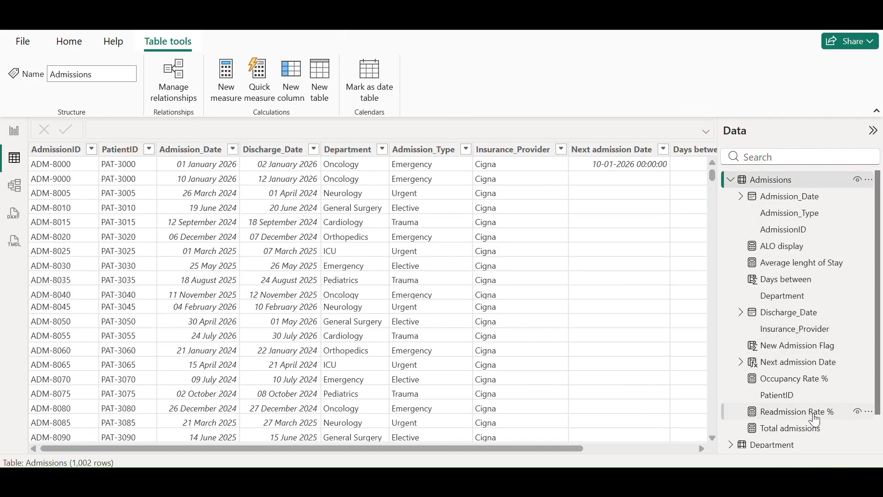
left_click(800, 412)
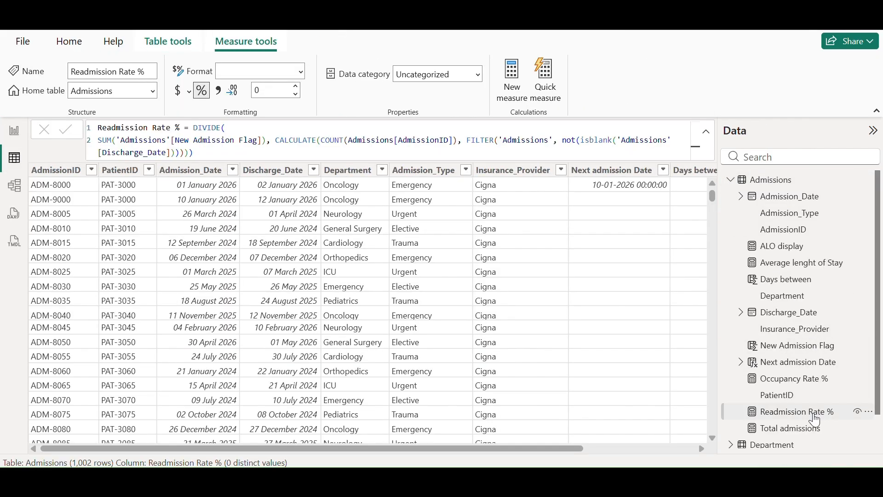
left_click(813, 383)
left_click(300, 71)
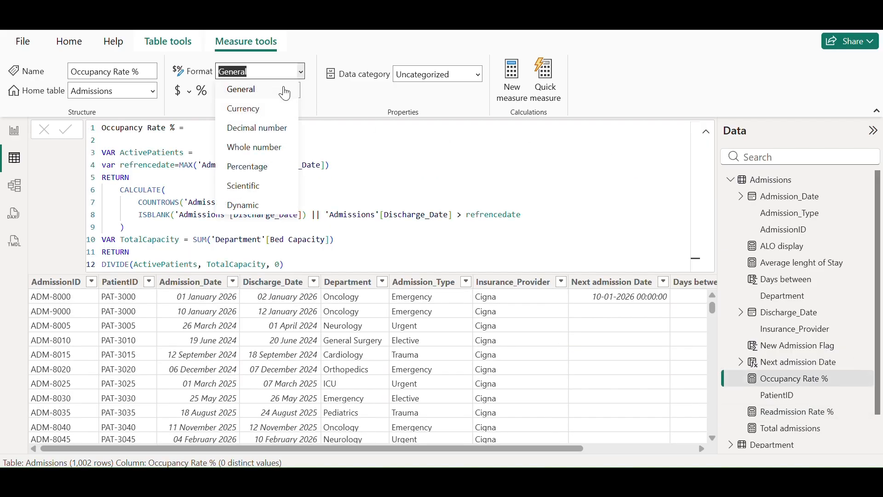
left_click(251, 167)
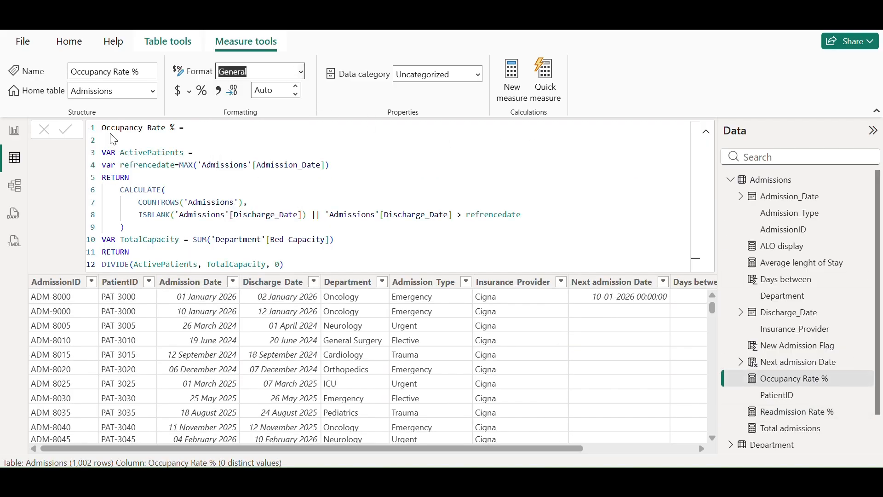
left_click(14, 133)
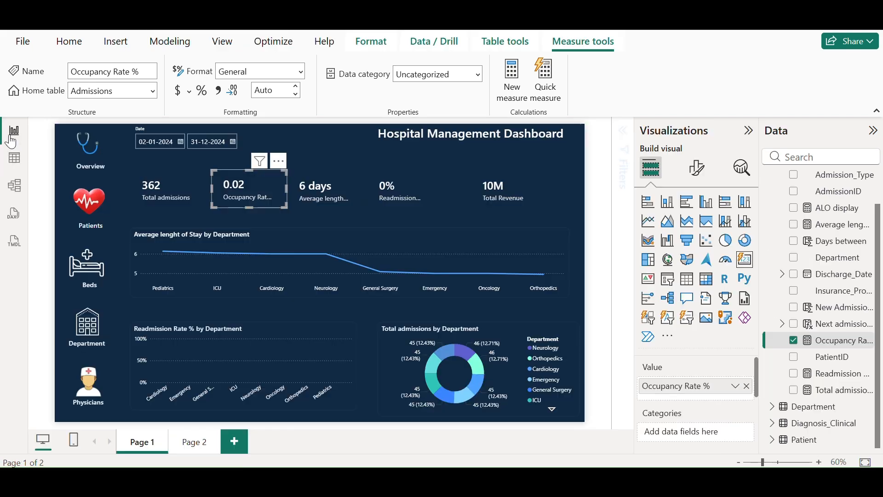
left_click(333, 136)
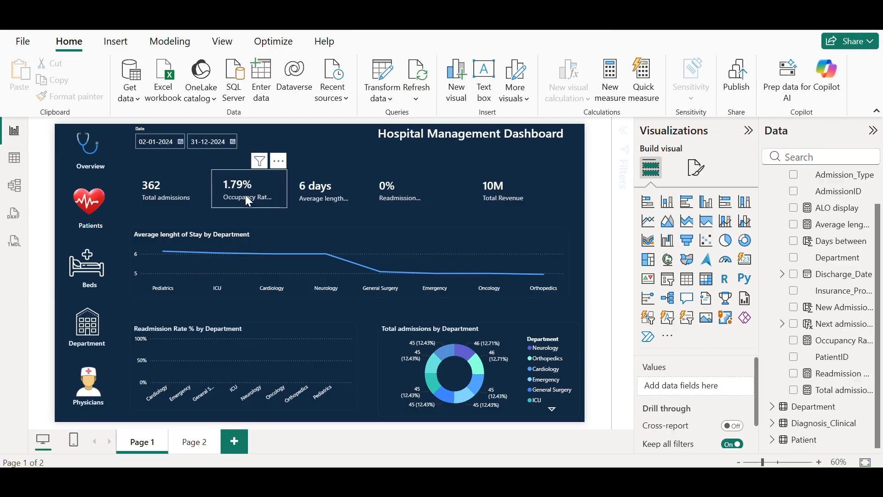
Set the slicer's end date to 31 July 2025
left_click(233, 142)
left_click(341, 178)
left_click(341, 178)
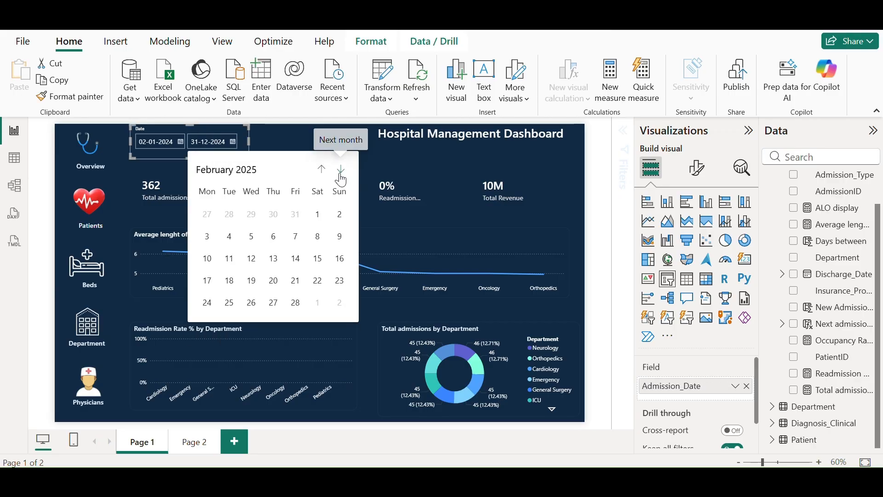
left_click(337, 175)
left_click(336, 176)
left_click(336, 176)
left_click(337, 175)
left_click(336, 175)
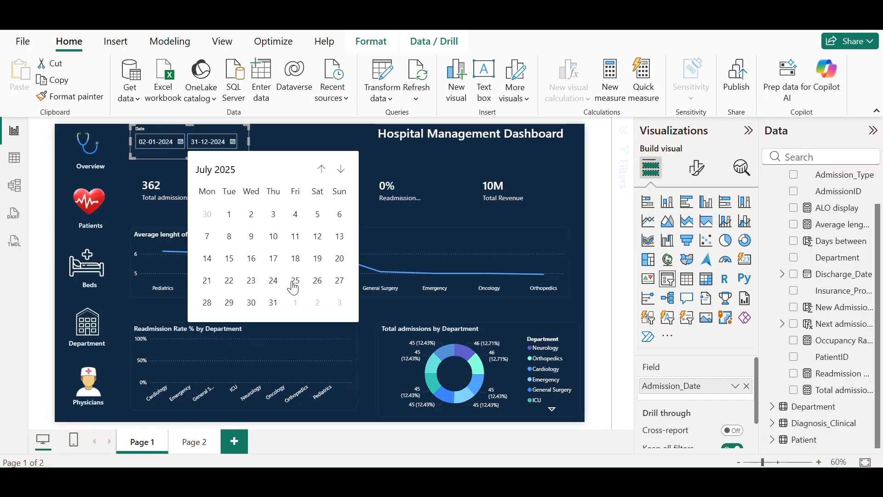
left_click(274, 303)
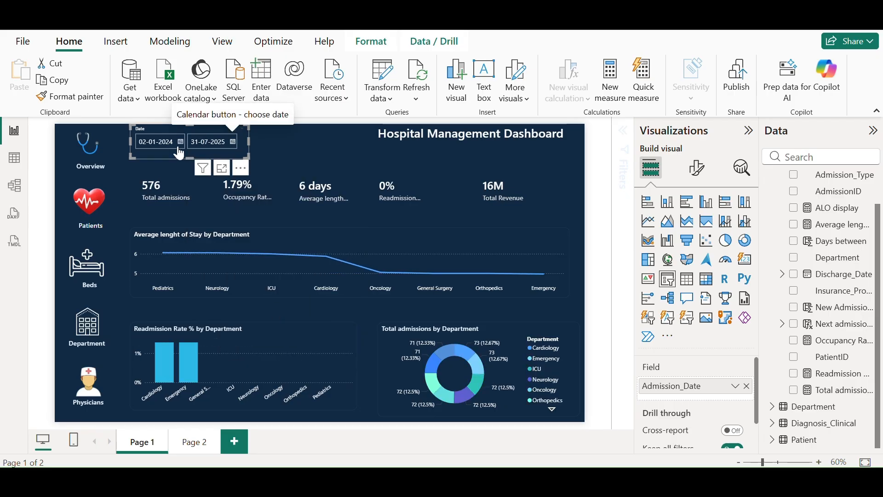
Set the slicer's start date to 31 January 2025
left_click(179, 144)
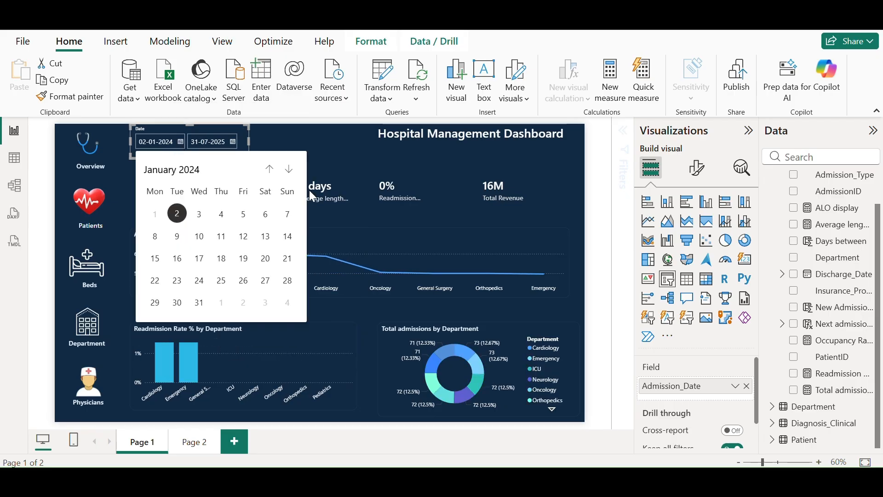
left_click(270, 170)
left_click(288, 170)
left_click(288, 170)
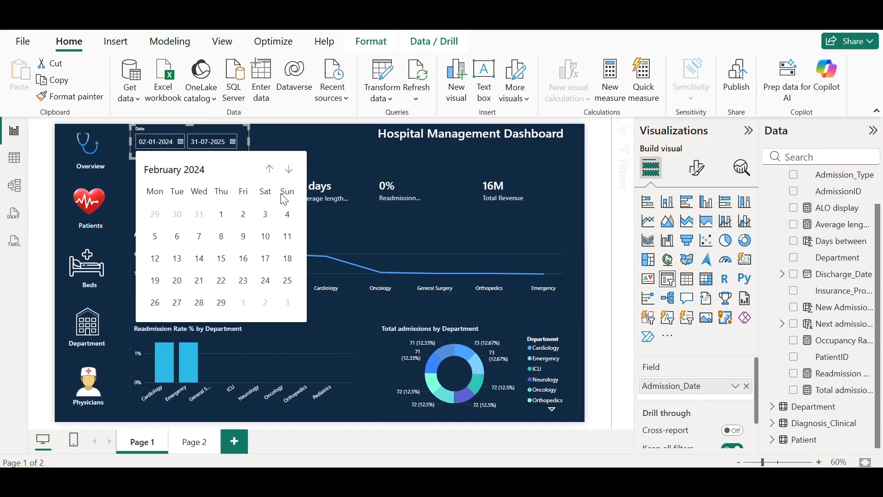
left_click(224, 217)
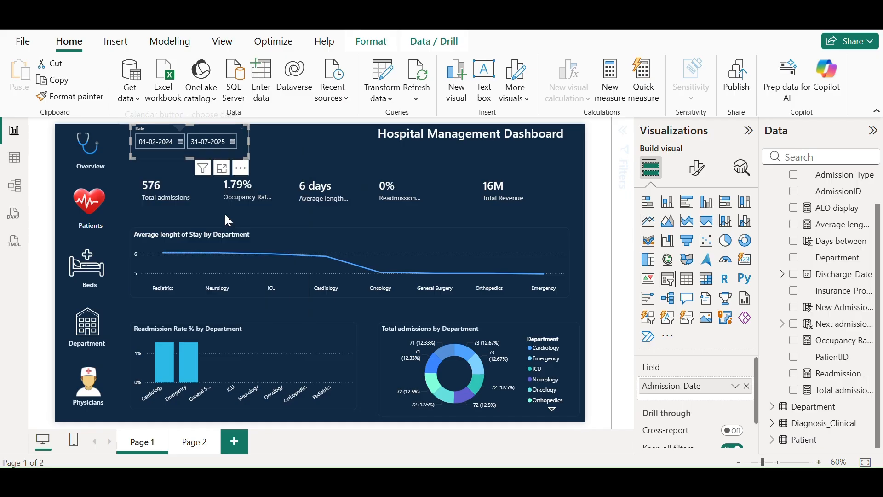
left_click(180, 143)
left_click(199, 172)
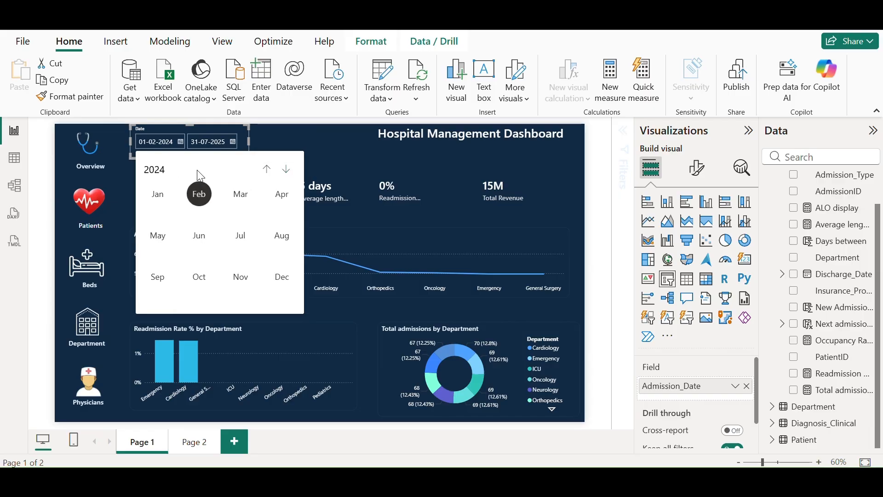
left_click(286, 170)
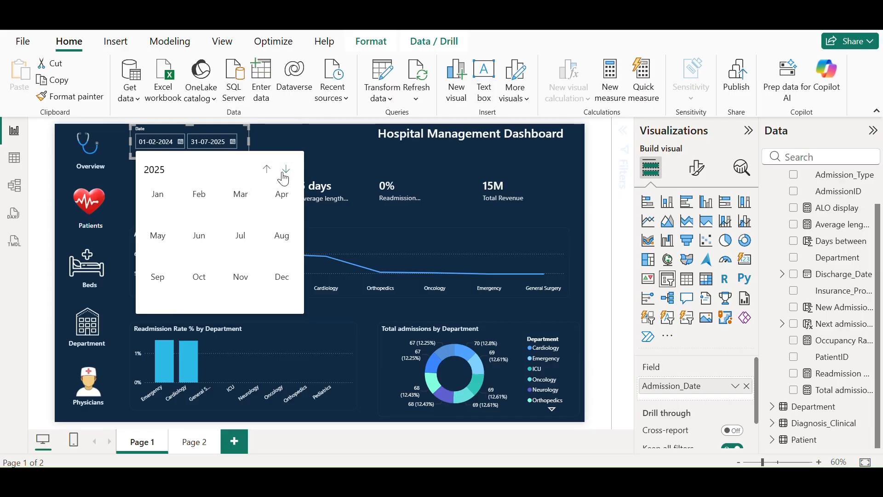
left_click(163, 206)
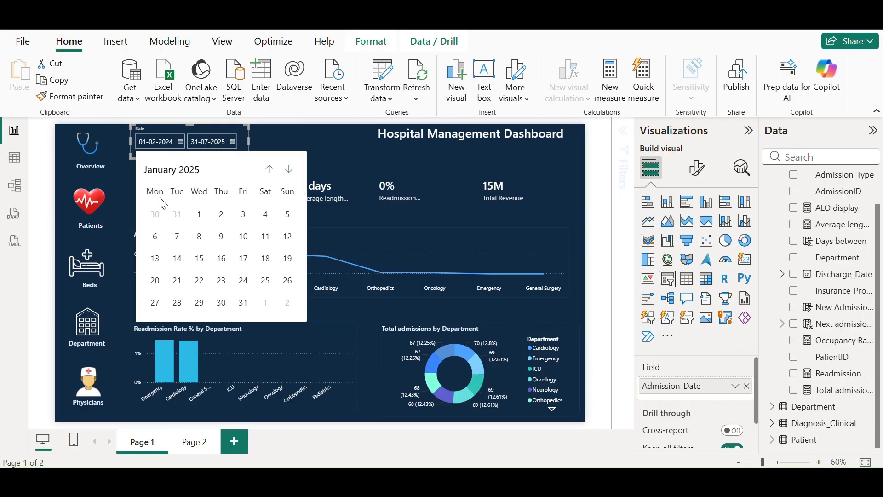
left_click(242, 302)
Change the slicer's end date to 31 December 2025
left_click(233, 141)
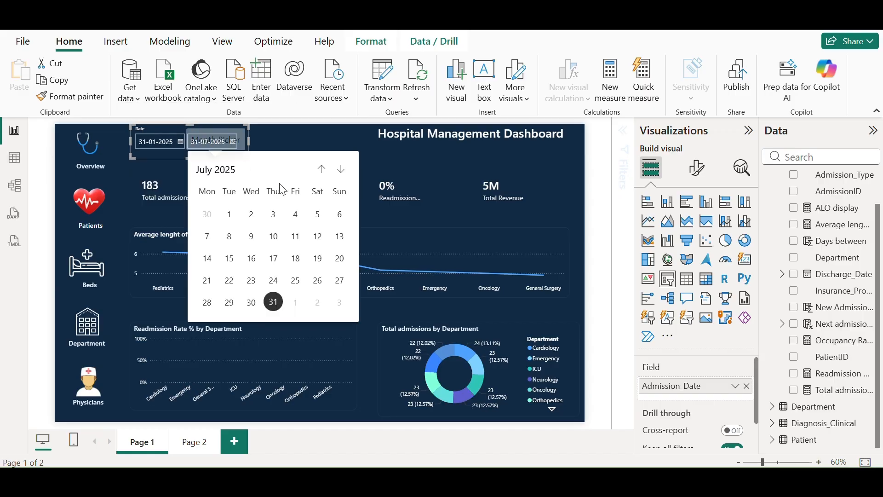
left_click(225, 173)
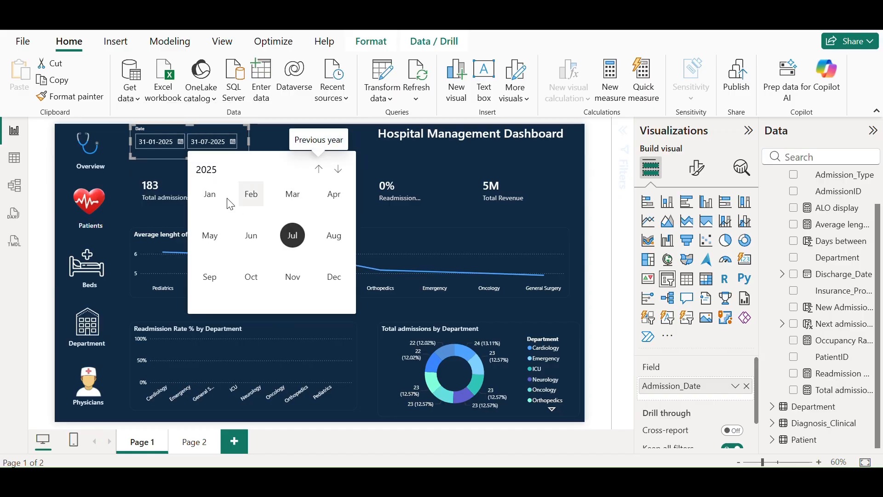
left_click(334, 277)
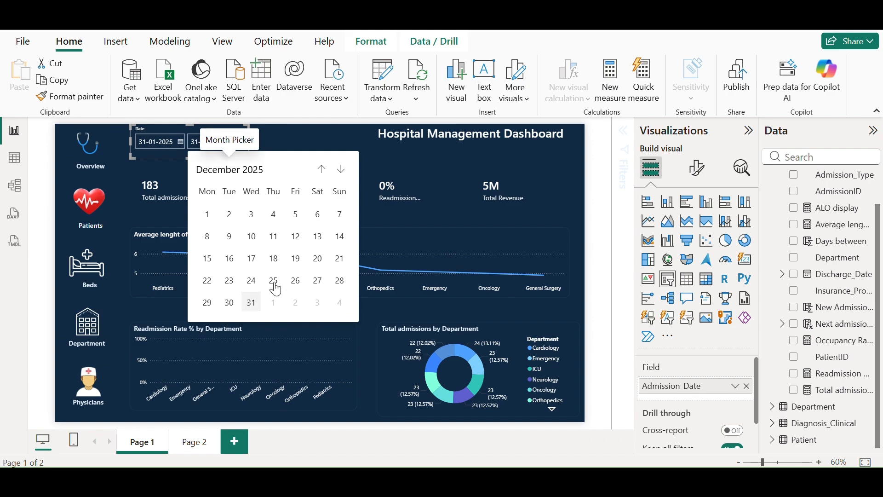
left_click(251, 302)
left_click(299, 143)
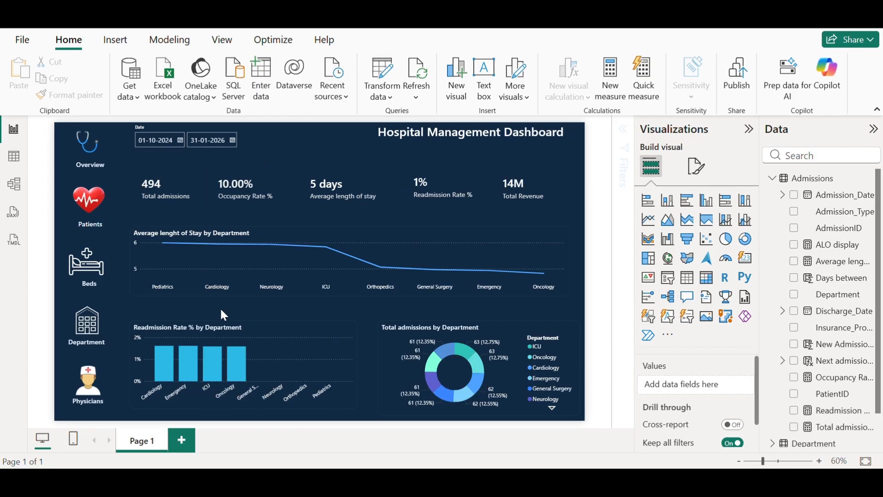
Duplicate the Page 1 tab and rename the copy 'Page 2'
right_click(142, 450)
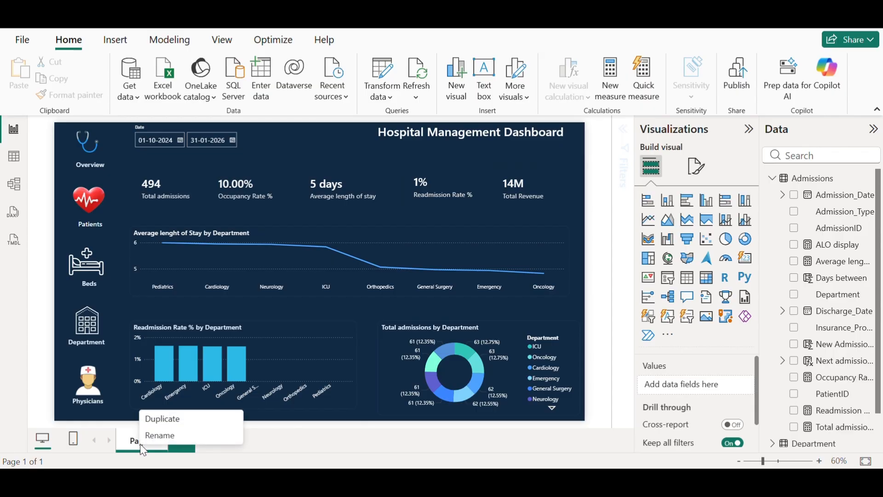
left_click(185, 420)
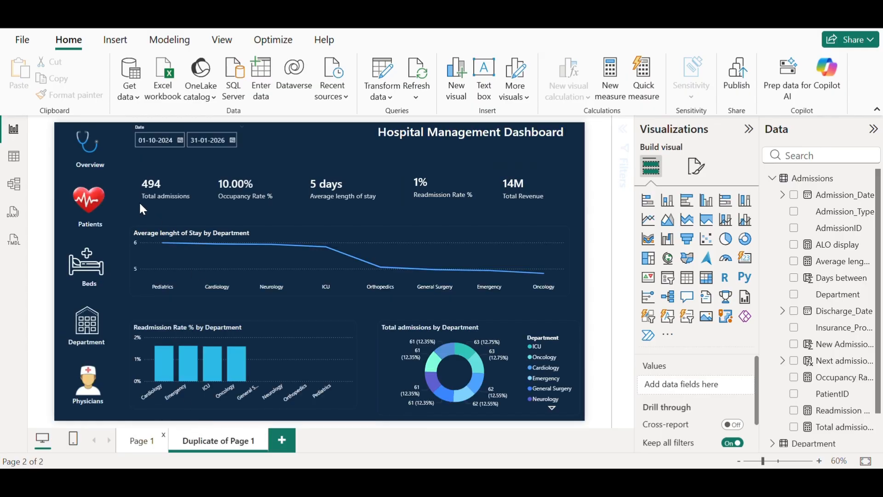
double_click(219, 442)
key("BackSpace")
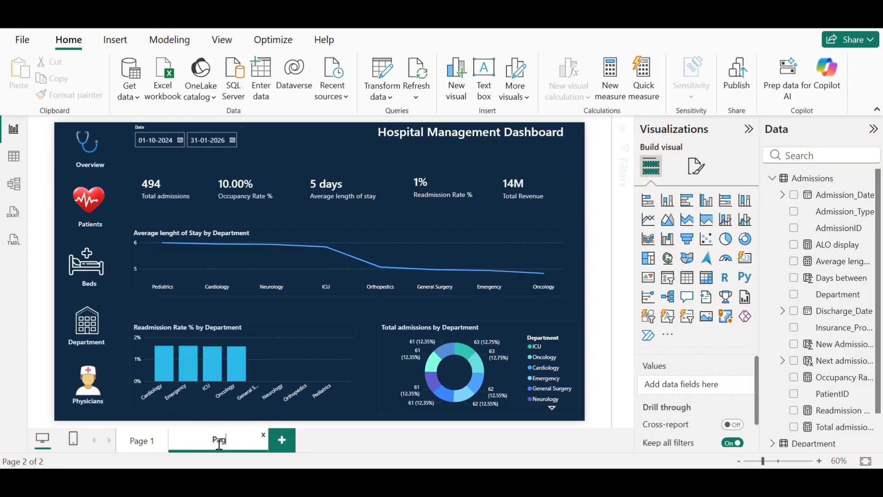
type("Page 2")
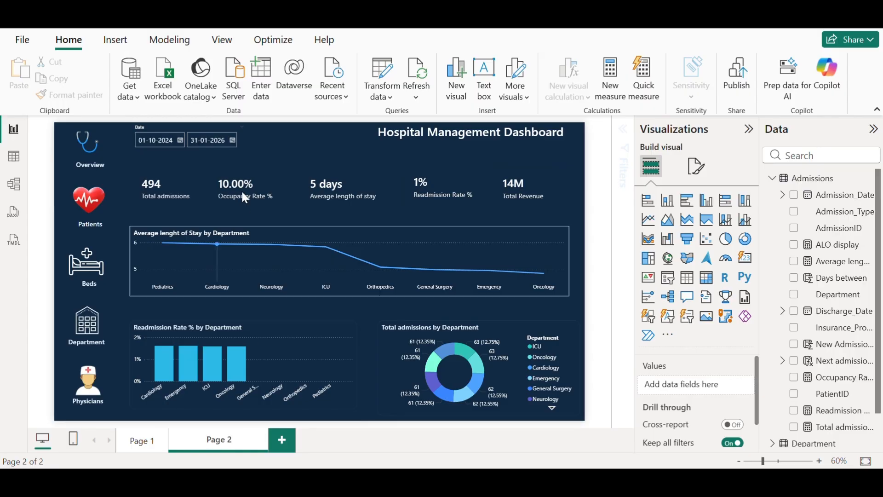
key("Return")
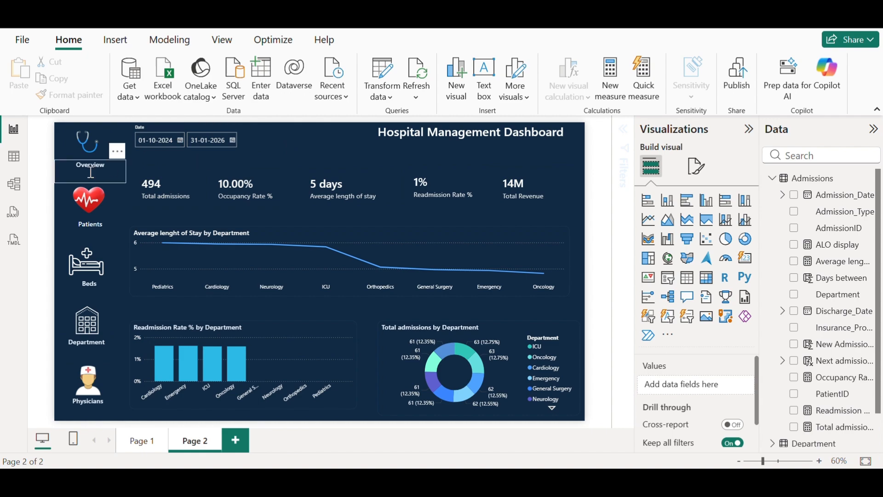
Delete the four KPI cards, the Average length of Stay line chart, and the admissions donut chart
left_click(186, 185)
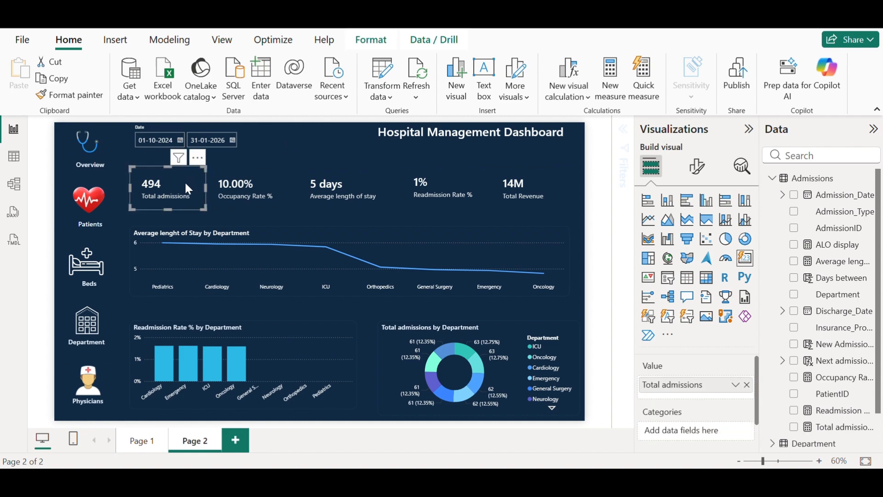
key("Delete")
left_click(257, 186)
key("Delete")
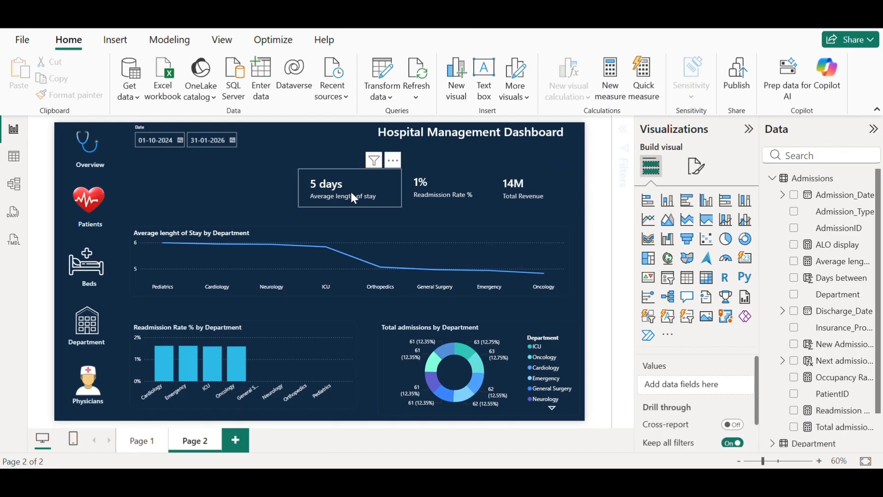
left_click(351, 190)
key("Delete")
key("Delete")
left_click(511, 189)
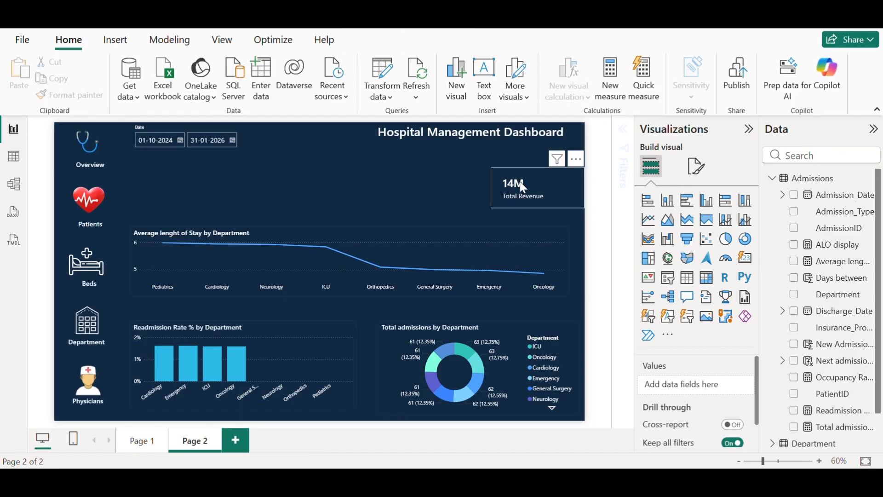
key("Delete")
left_click(472, 231)
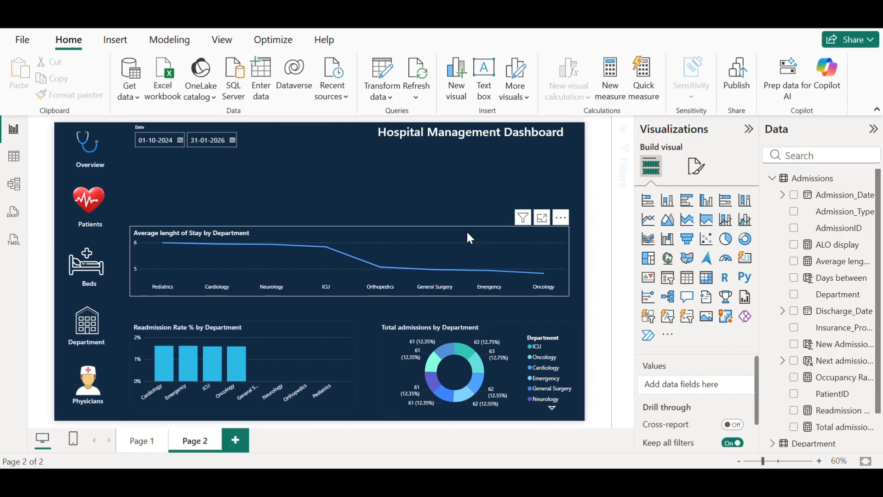
key("Delete")
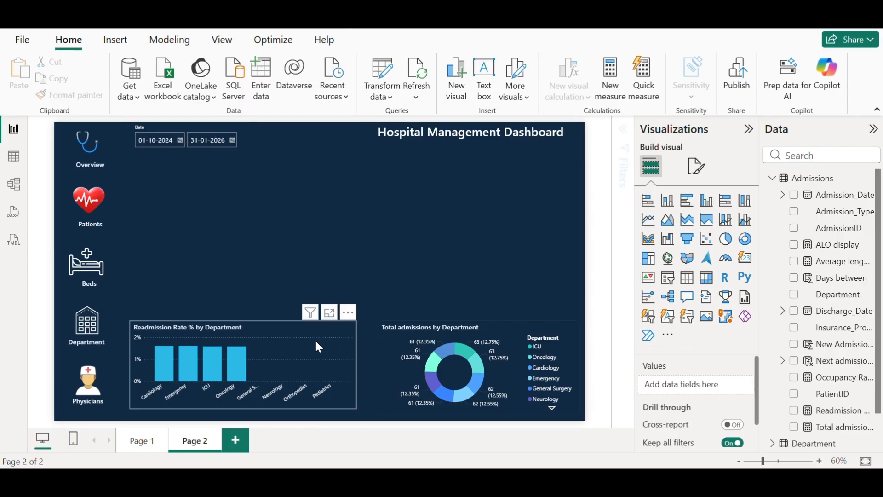
left_click(419, 328)
key("Delete")
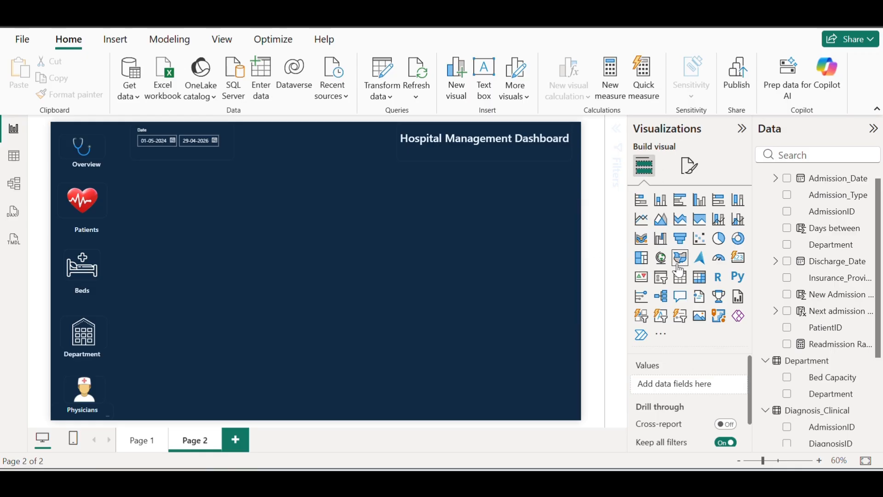
Add a widened decomposition tree visual that analyses Total Revenue
left_click(660, 297)
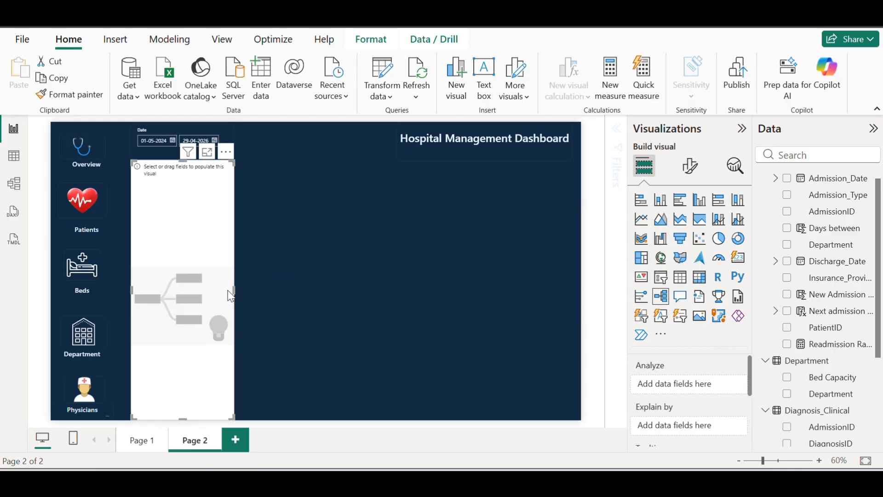
left_click_drag(234, 291, 364, 298)
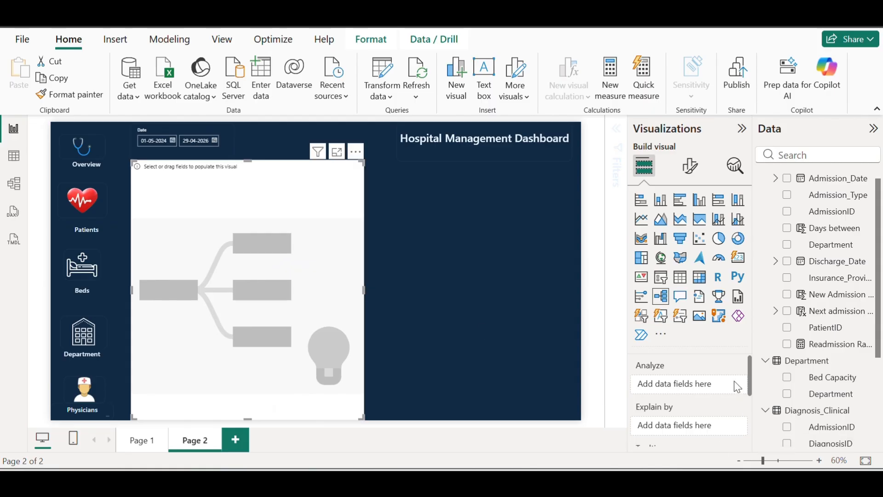
scroll(753, 377, "down", 1)
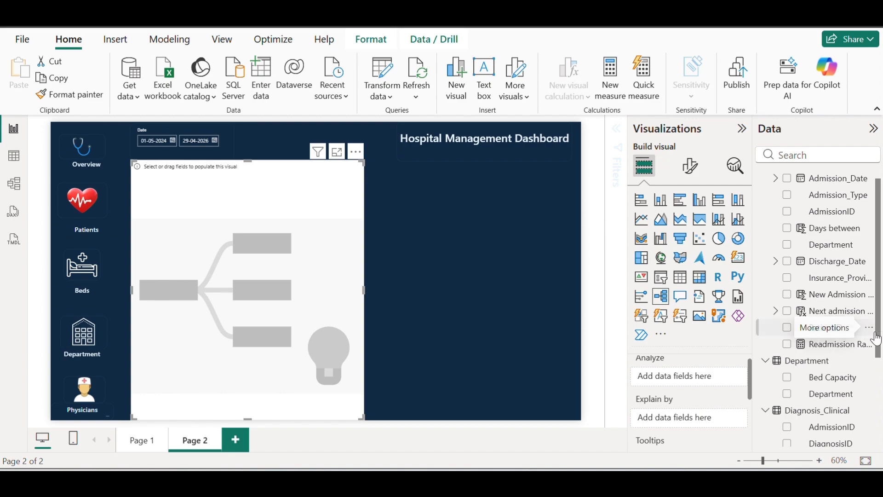
scroll(846, 350, "down", 3)
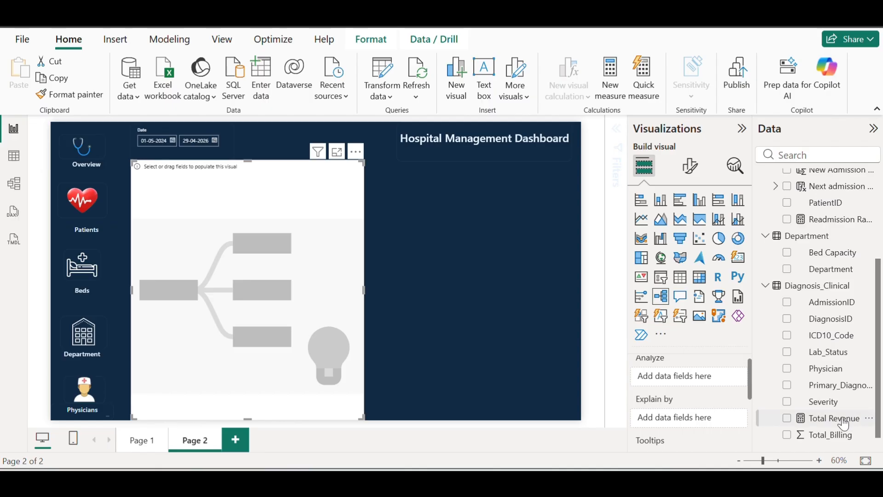
left_click_drag(848, 419, 701, 379)
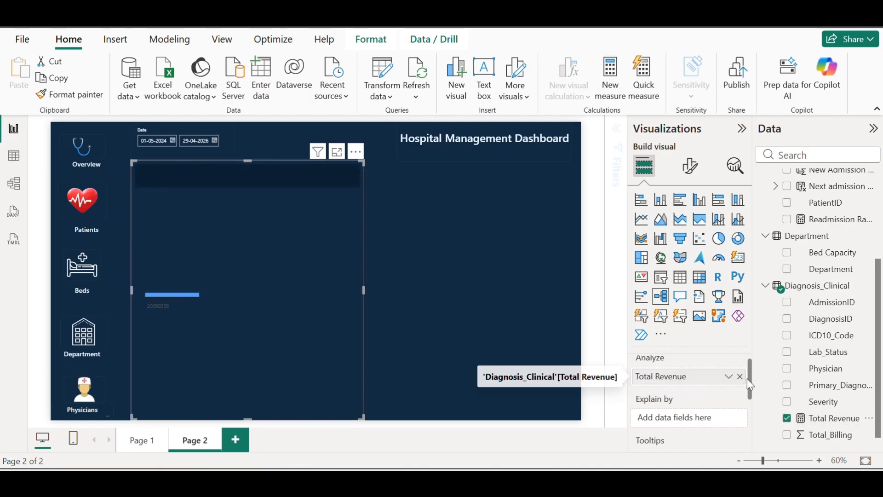
Add Department and Insurance_Provider as Explain by fields
scroll(753, 384, "down", 2)
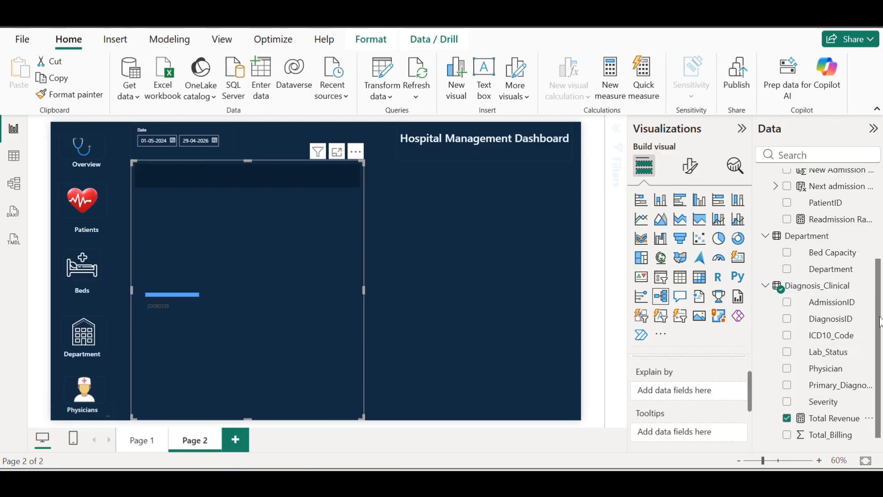
left_click_drag(879, 325, 880, 290)
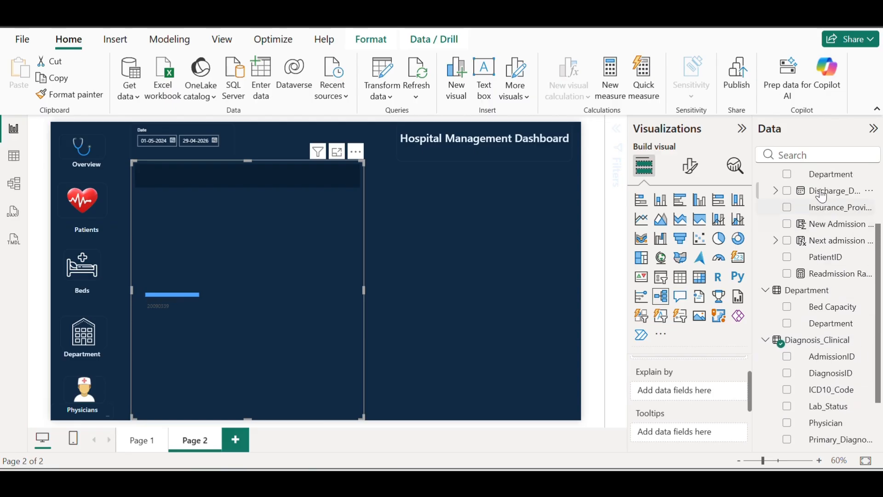
left_click_drag(825, 177, 688, 393)
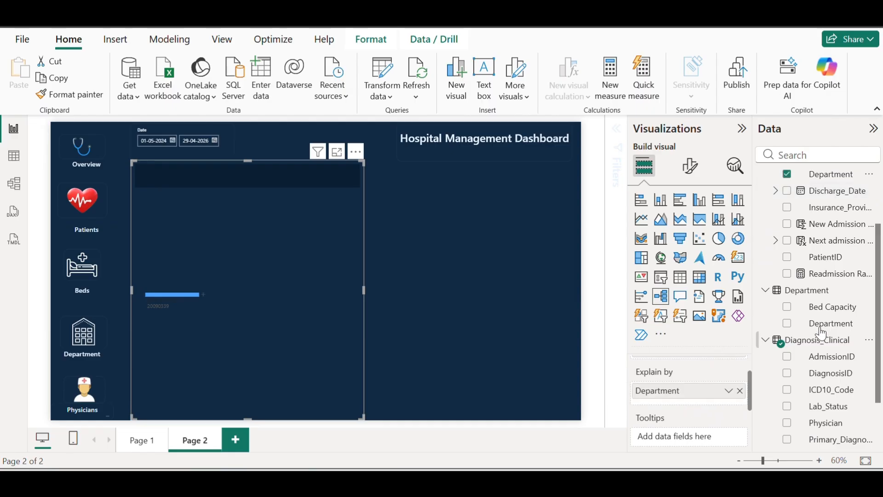
scroll(843, 309, "down", 2)
scroll(842, 309, "up", 3)
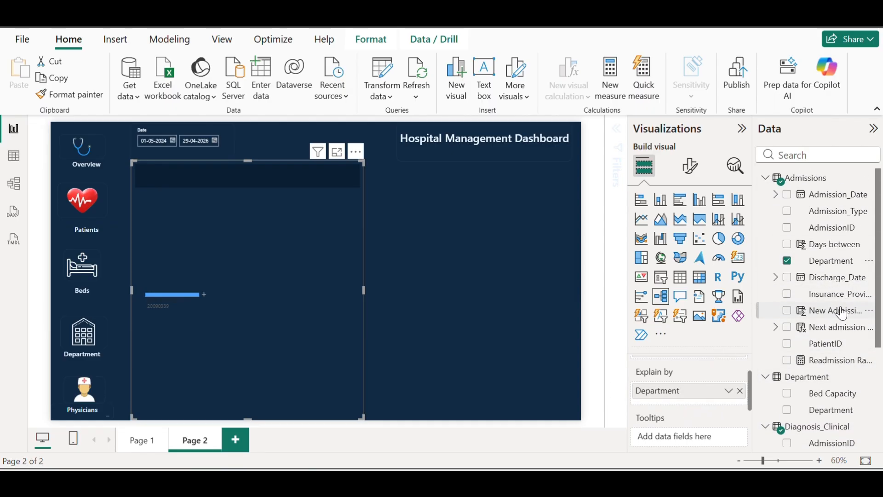
left_click_drag(840, 296, 689, 411)
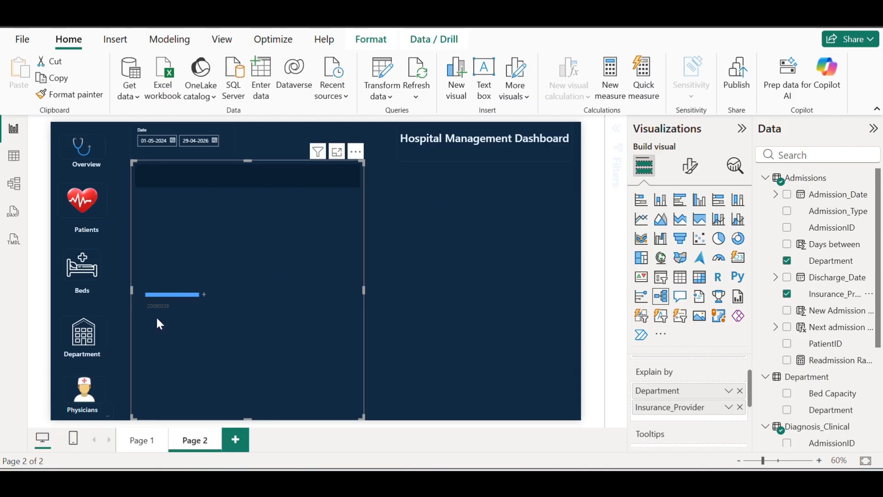
Set the tree density to Dense and give the selected connector line a recent colour
left_click(690, 167)
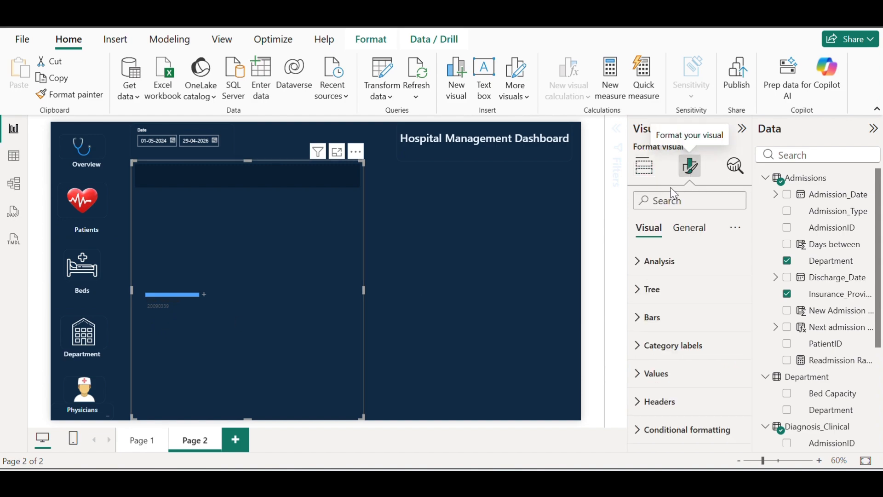
left_click(649, 290)
scroll(694, 317, "down", 3)
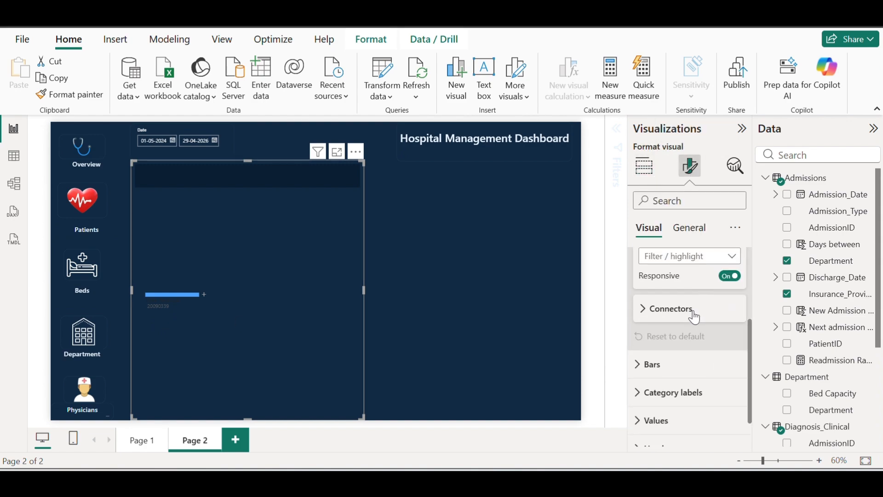
scroll(678, 313, "up", 2)
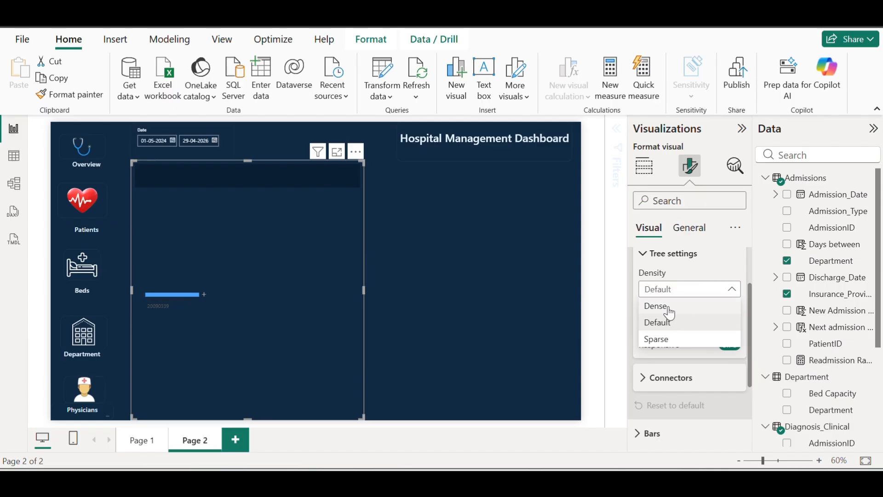
left_click(662, 306)
left_click(667, 376)
scroll(685, 363, "down", 3)
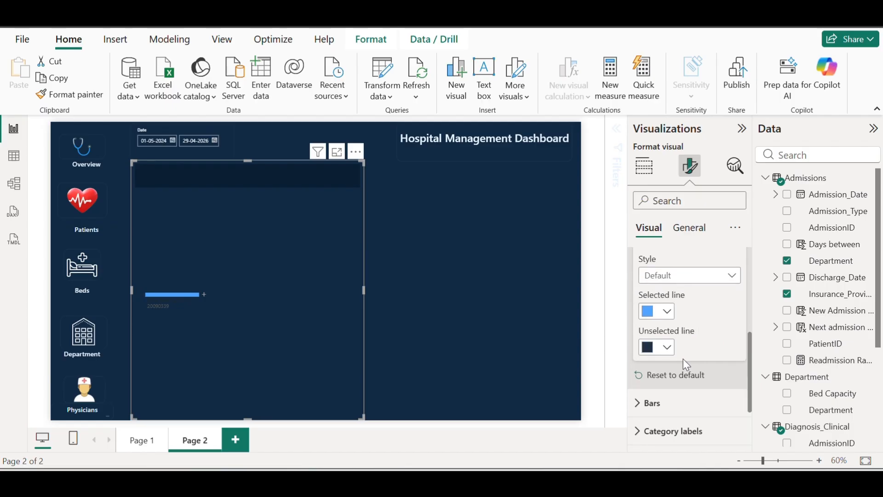
left_click(667, 311)
left_click(713, 224)
scroll(668, 364, "down", 2)
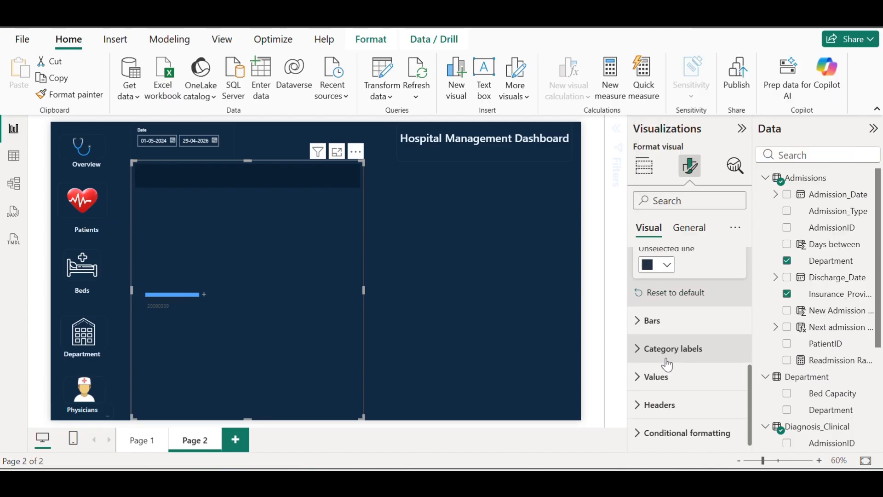
Make the decomposition tree's positive bars cyan
left_click(643, 320)
scroll(680, 322, "down", 5)
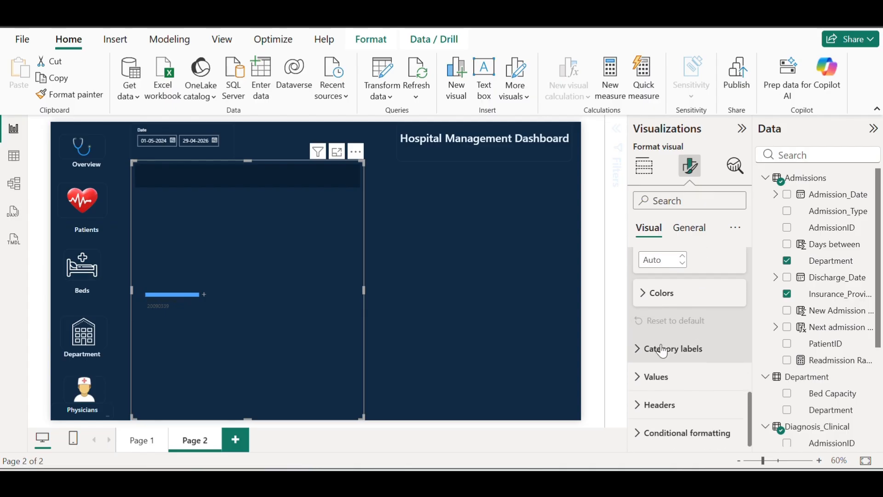
left_click(644, 292)
left_click(663, 330)
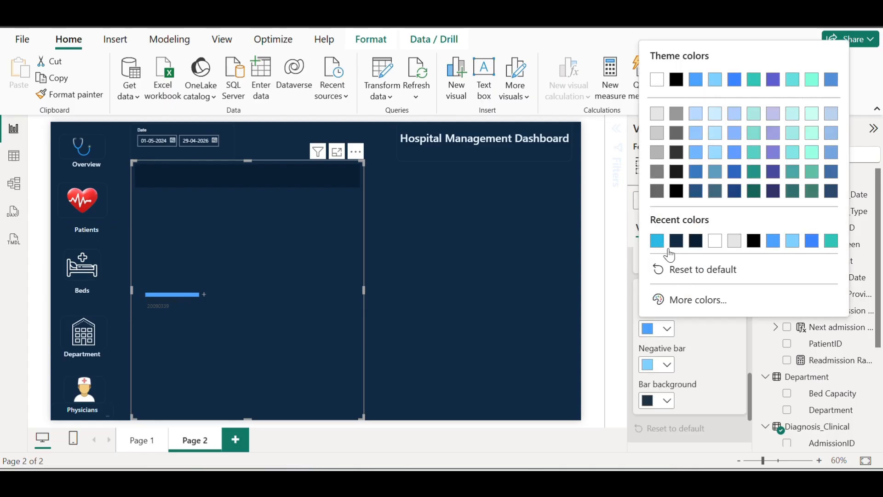
left_click(659, 242)
scroll(712, 335, "down", 2)
left_click(658, 387)
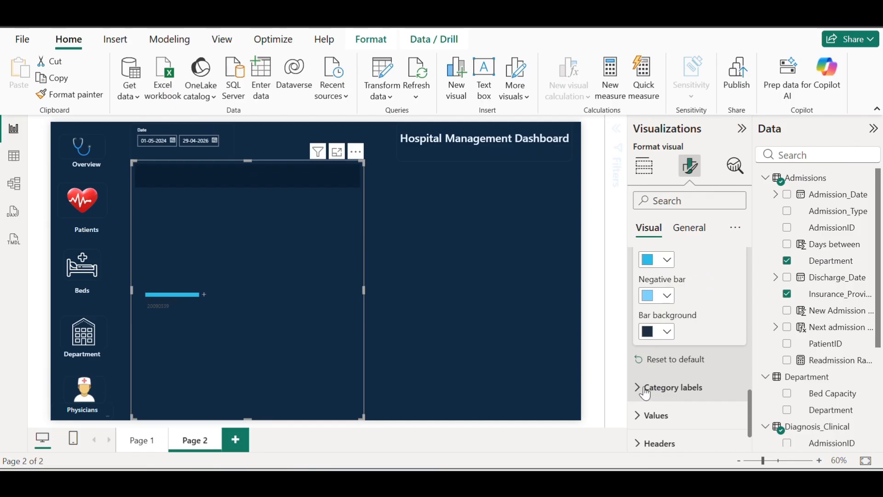
scroll(725, 352, "down", 4)
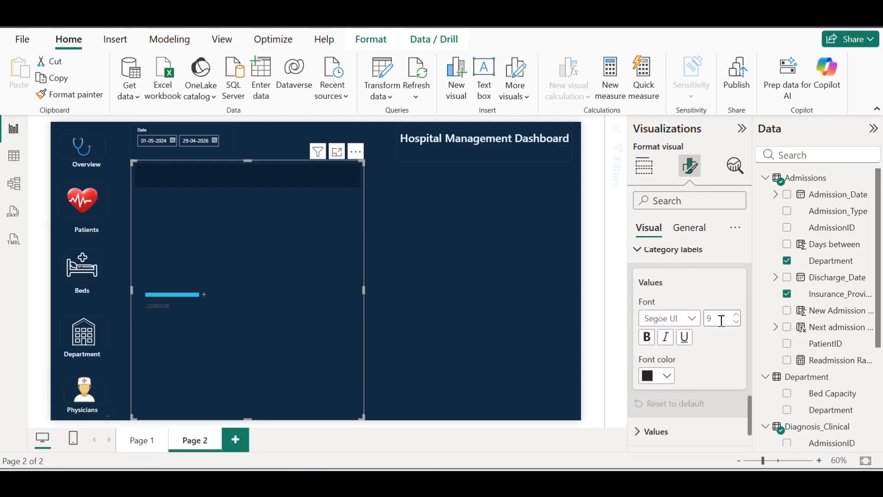
Make the category labels size 16 and white
double_click(722, 320)
type("16")
key("Return")
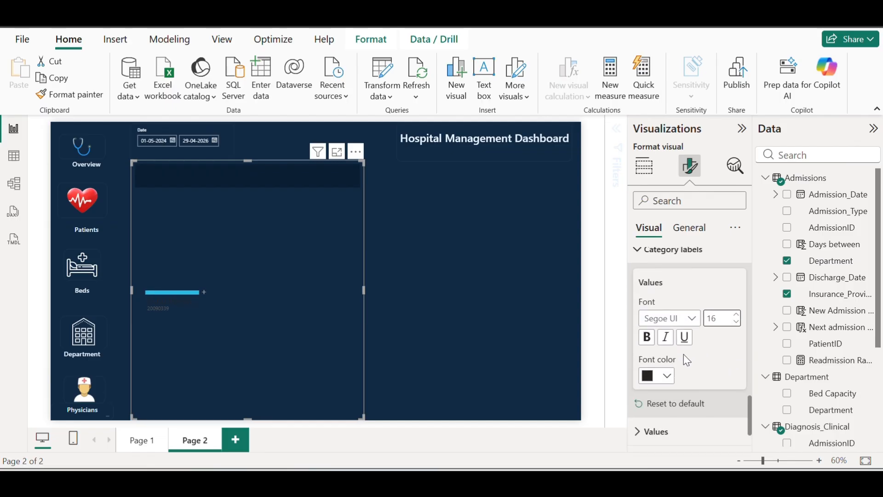
left_click(661, 378)
left_click(657, 125)
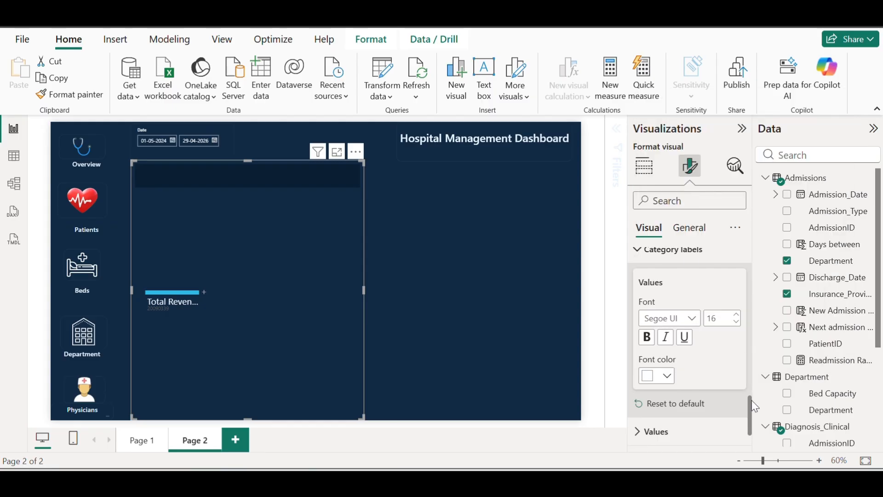
scroll(750, 407, "down", 2)
Make the value labels size 14 and white
left_click(665, 376)
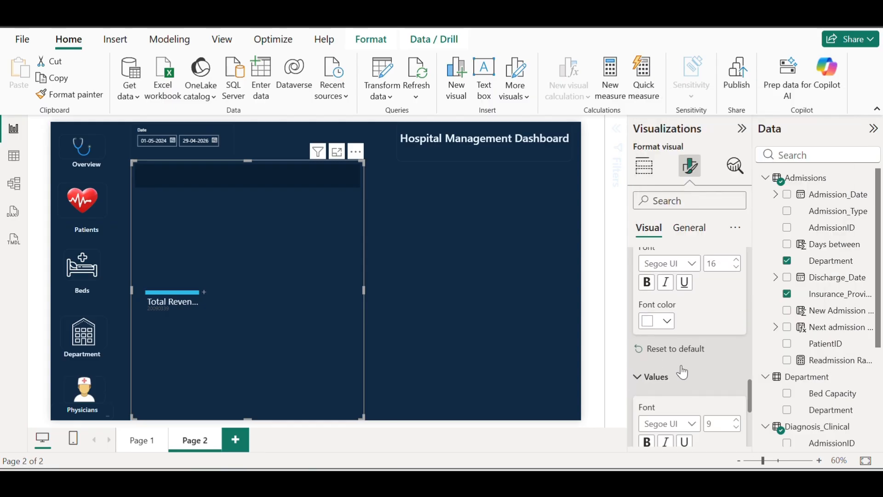
scroll(722, 375, "down", 3)
type("14")
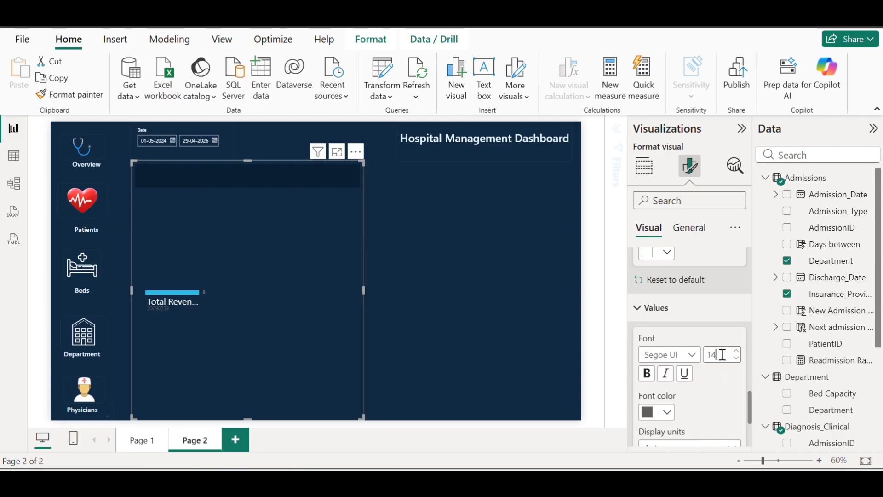
left_click(667, 412)
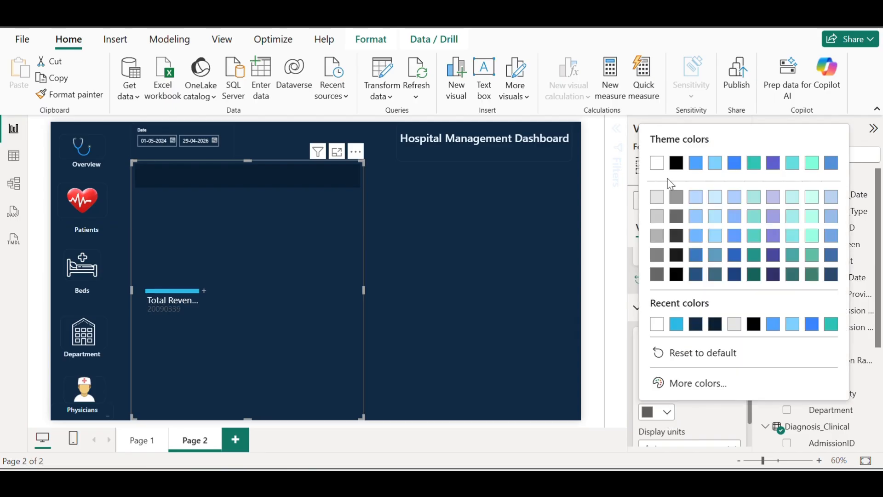
left_click(657, 163)
scroll(716, 394, "down", 5)
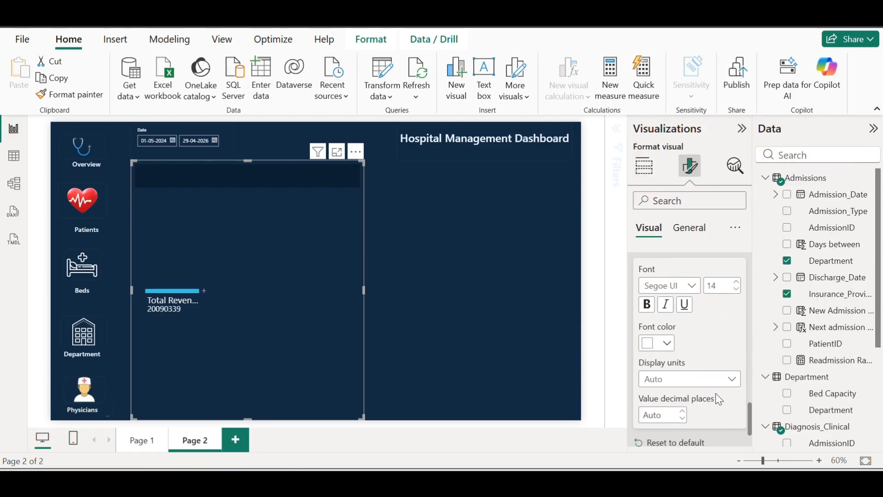
Make the header title size 14 and white
left_click(690, 405)
scroll(689, 335, "down", 3)
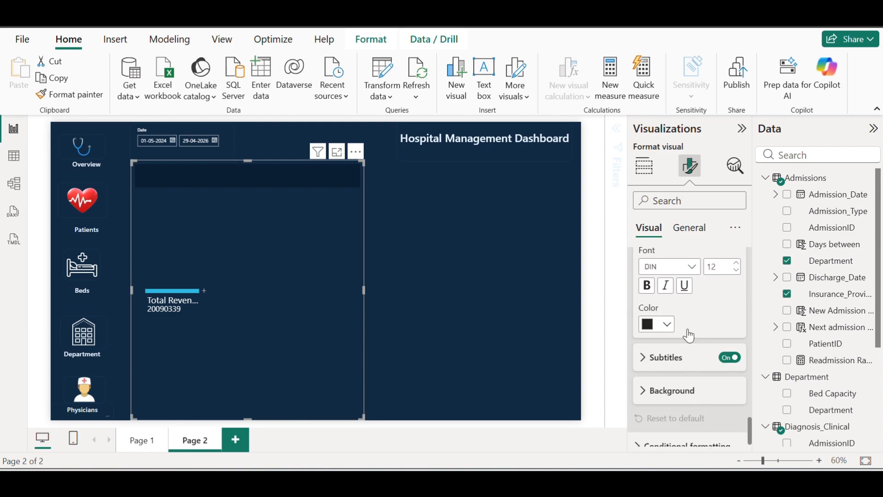
double_click(722, 268)
type("14")
left_click(667, 325)
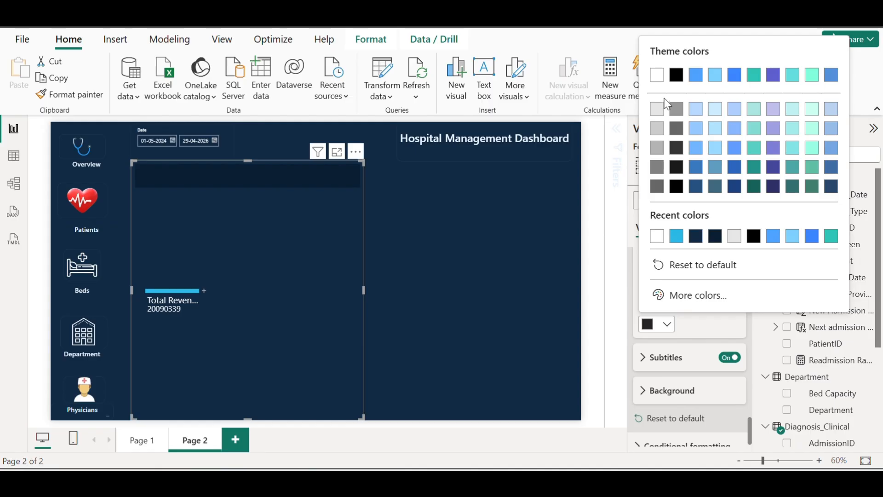
left_click(657, 75)
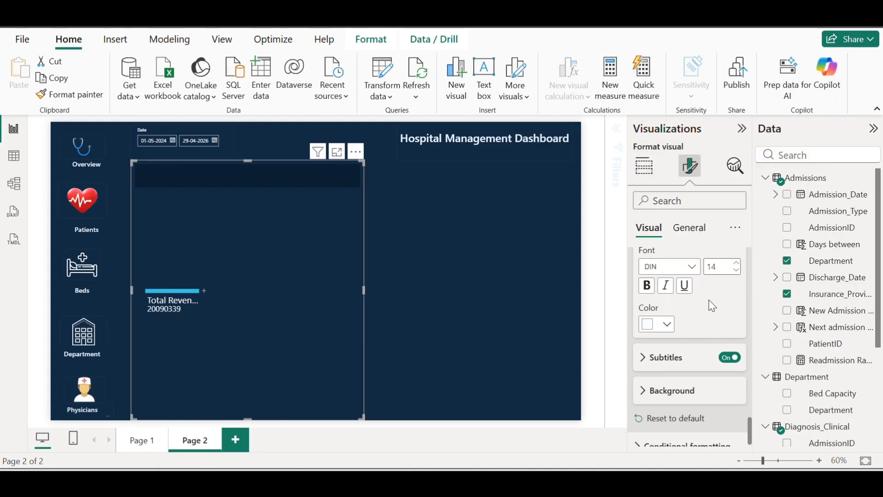
scroll(676, 345, "down", 1)
Make the subtitle text size 12 and white
left_click(648, 354)
scroll(693, 335, "down", 2)
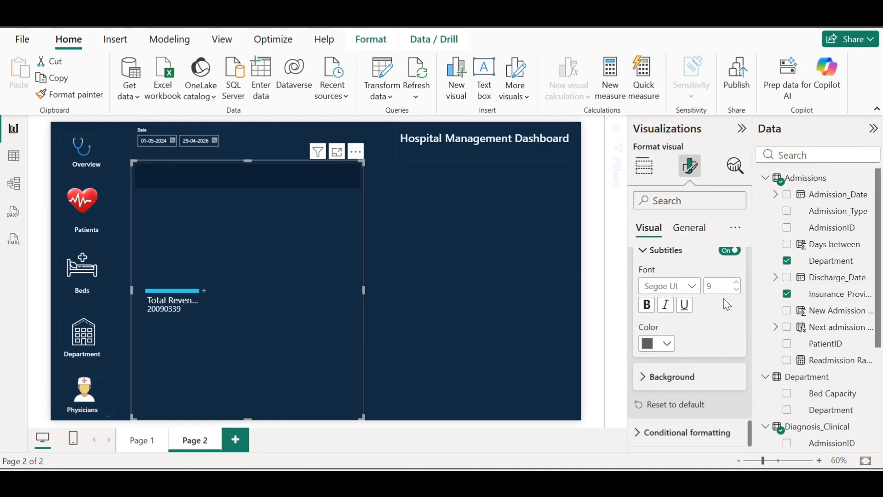
double_click(721, 286)
key("BackSpace")
type("12")
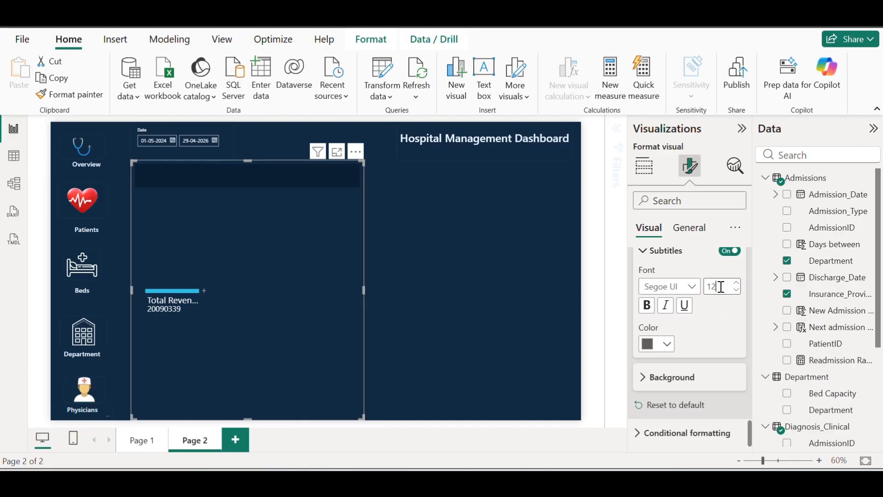
left_click(667, 345)
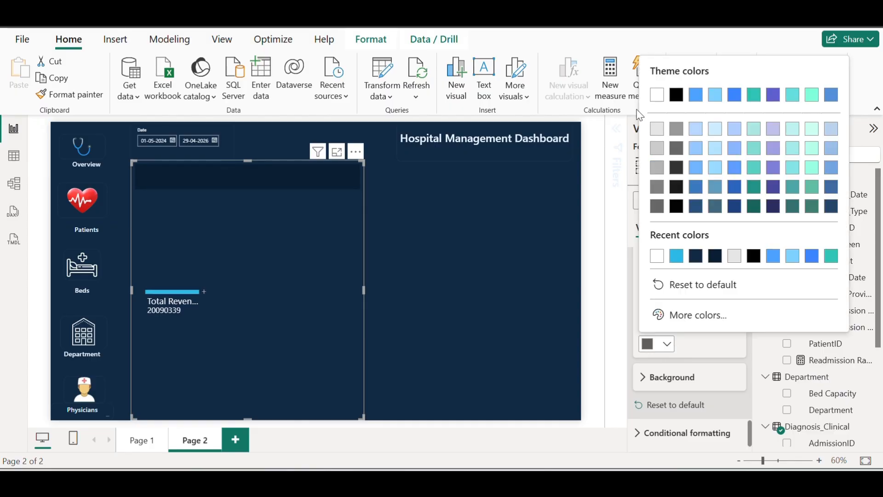
left_click(656, 92)
scroll(717, 384, "down", 2)
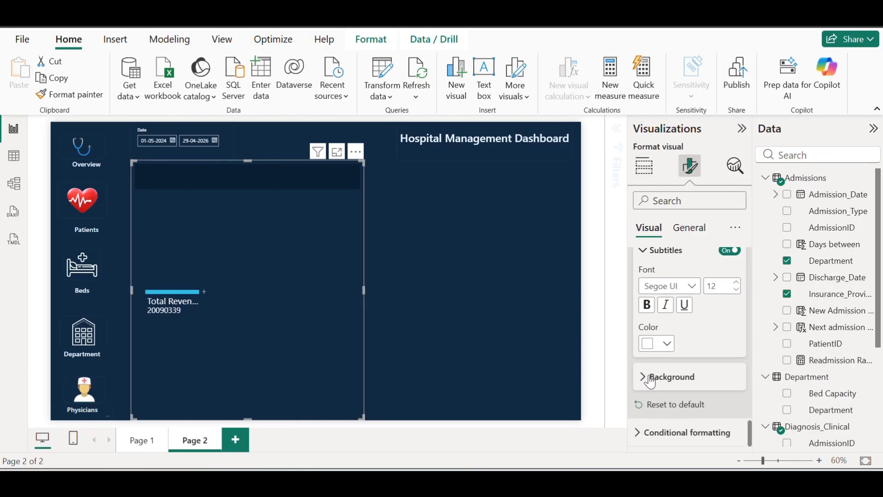
Give the visual a dark navy background
left_click(644, 375)
left_click(667, 378)
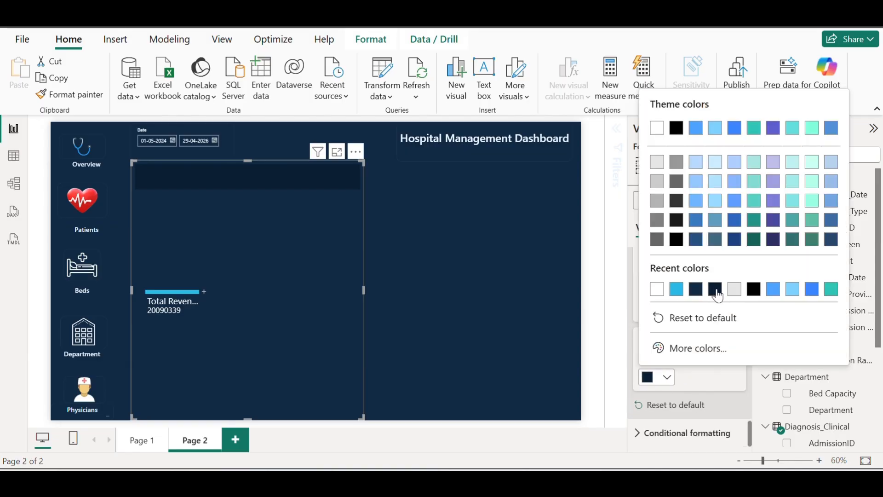
left_click(718, 294)
left_click(667, 377)
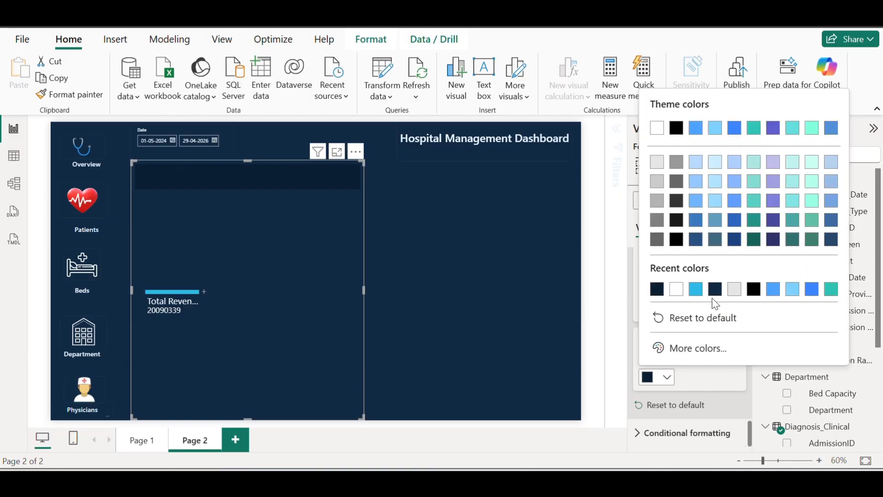
left_click(715, 290)
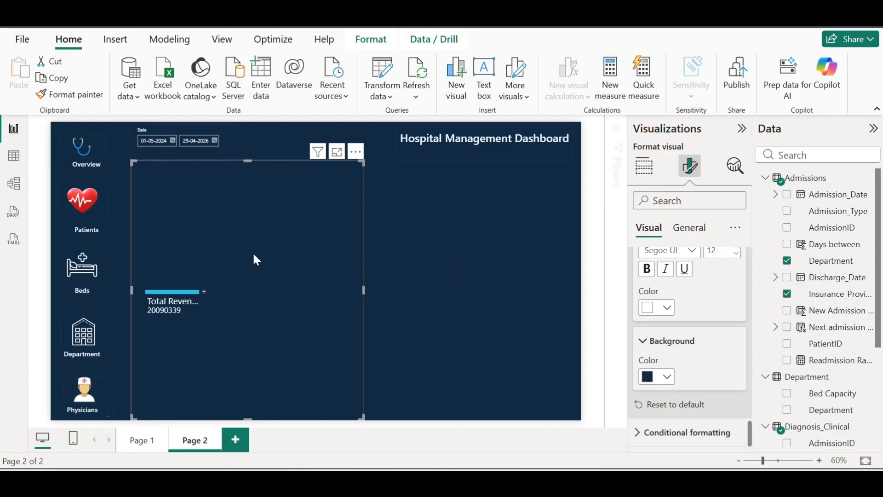
Expand Total Revenue by Department, then split ICU by Insurance_Provider
left_click(204, 292)
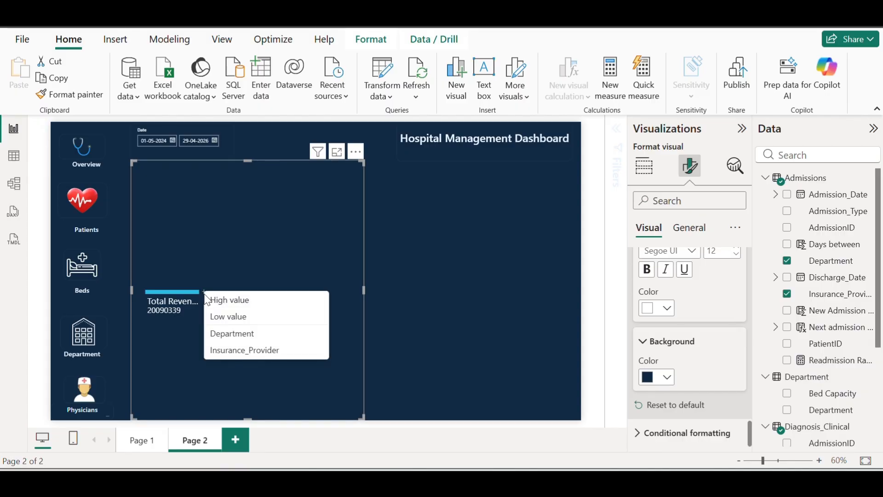
left_click(262, 340)
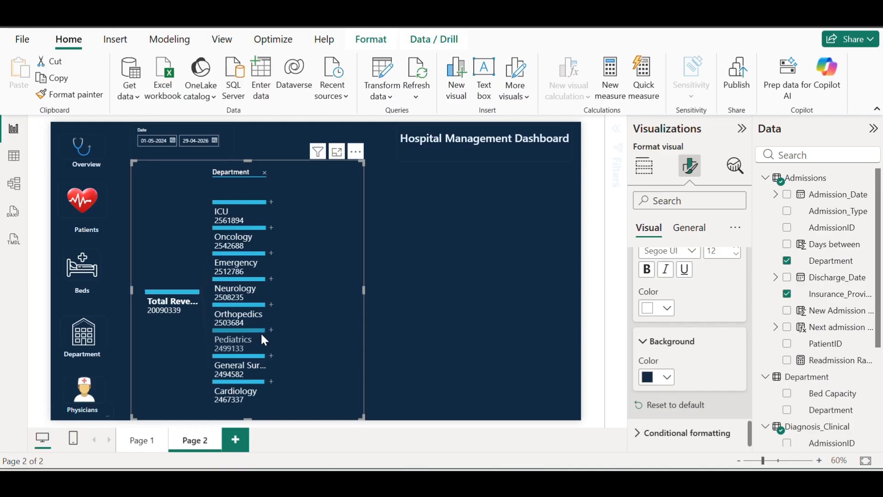
left_click(271, 204)
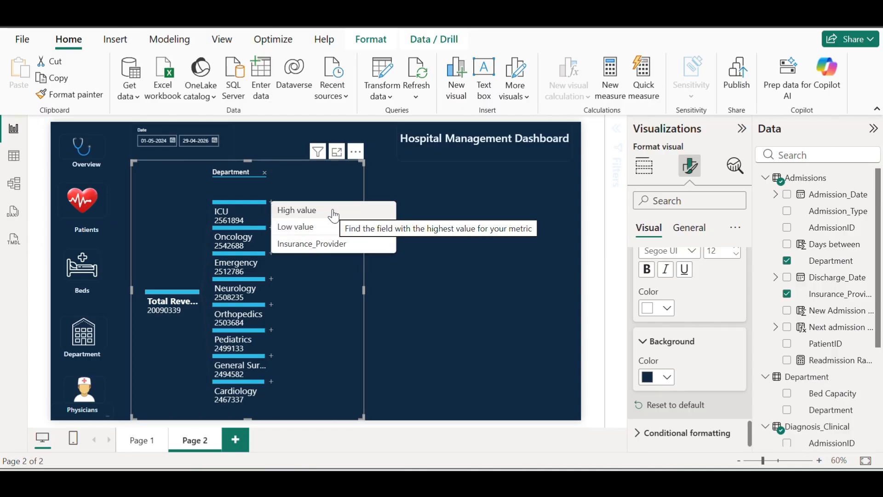
left_click(333, 248)
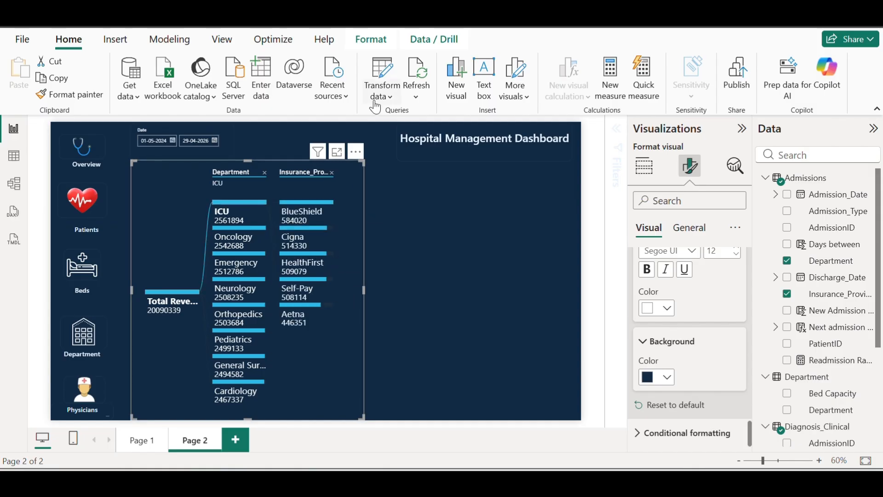
Highlight the ICU to Self-Pay revenue path and inspect the node values
left_click(301, 282)
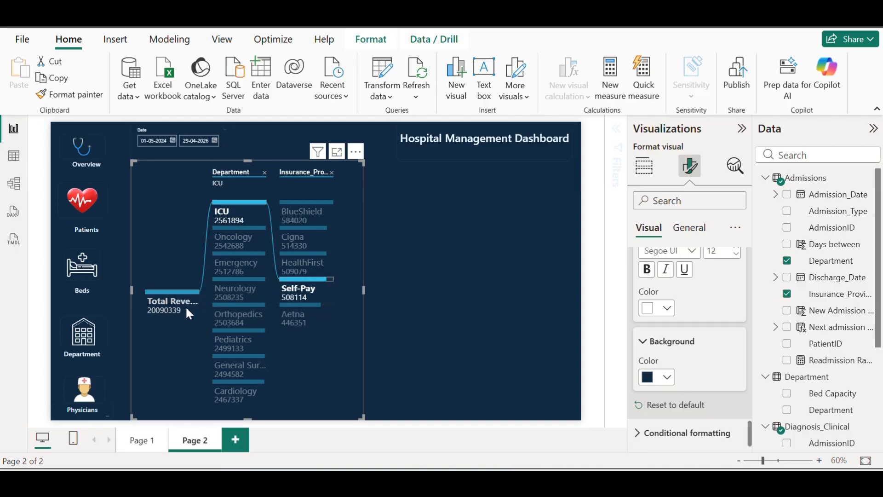
mouse_move(246, 210)
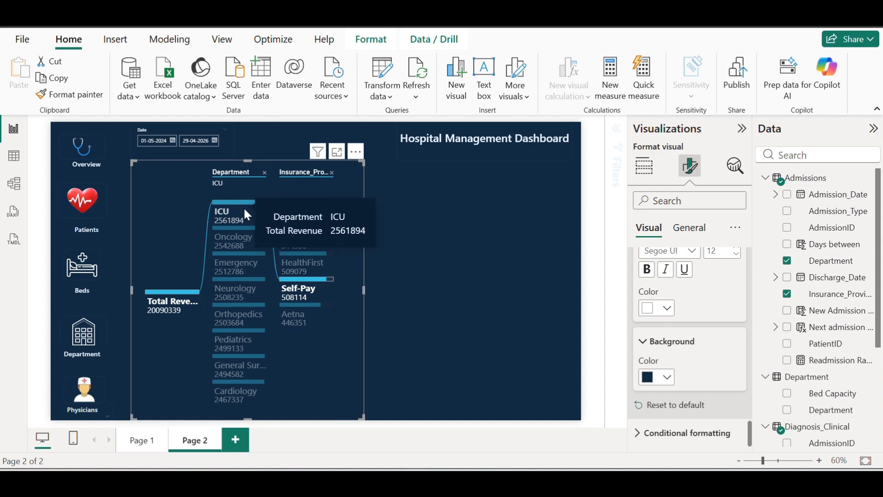
mouse_move(315, 292)
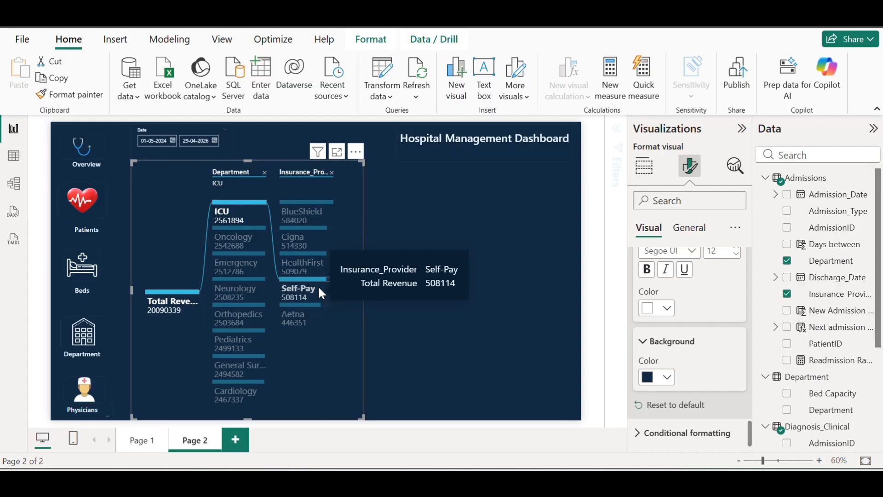
mouse_move(308, 232)
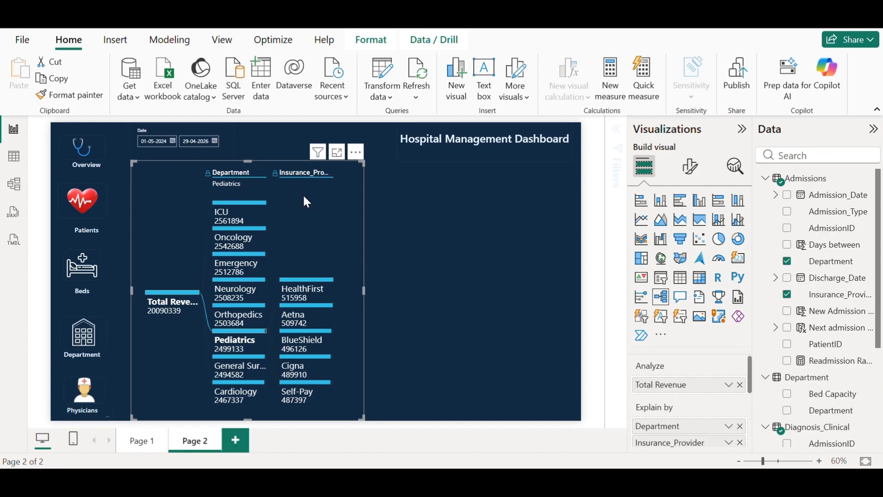
Lower the tree's top edge and stretch its bottom edge to the page bottom
left_click_drag(256, 164, 263, 209)
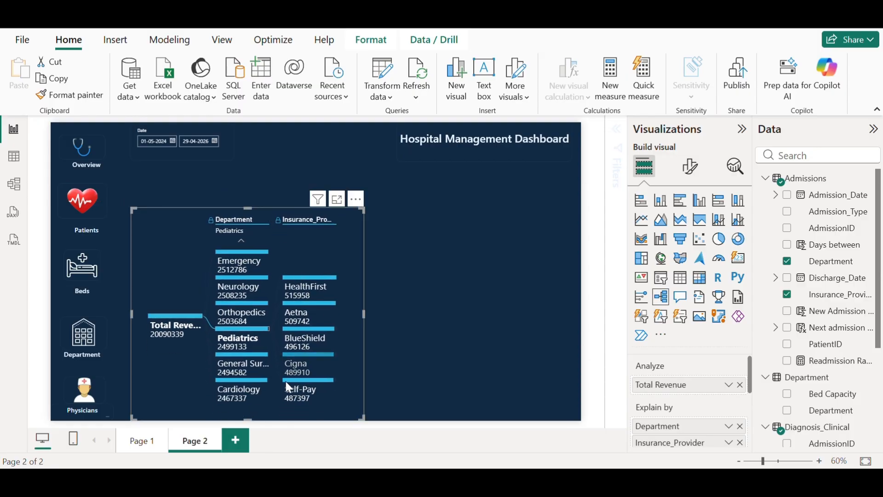
mouse_move(247, 419)
left_mouse_down()
mouse_move(247, 404)
mouse_move(250, 418)
left_mouse_up()
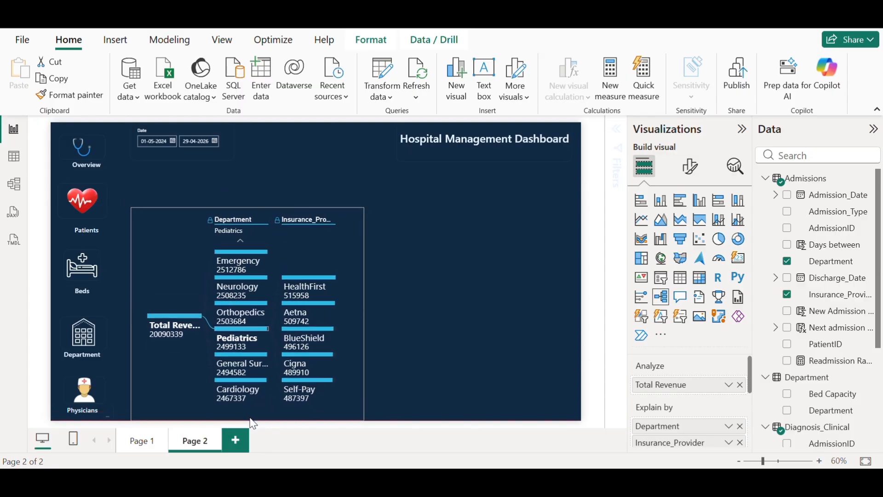
left_click_drag(249, 210, 250, 203)
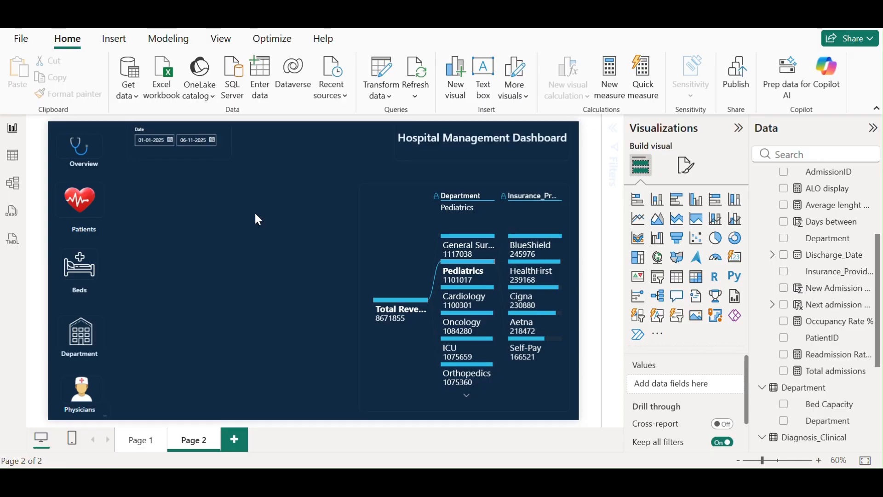
Add a line chart of Total admissions by Admission_Date Month, sized and placed upper left
left_click(645, 222)
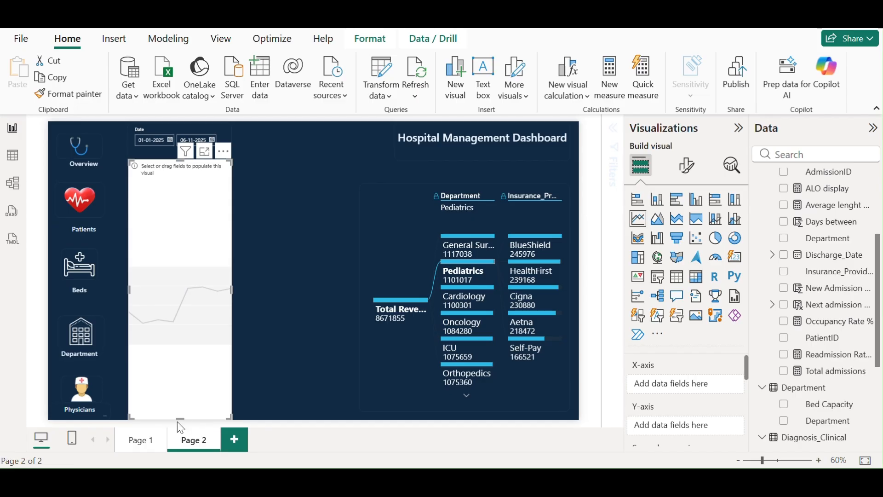
left_click_drag(179, 419, 180, 264)
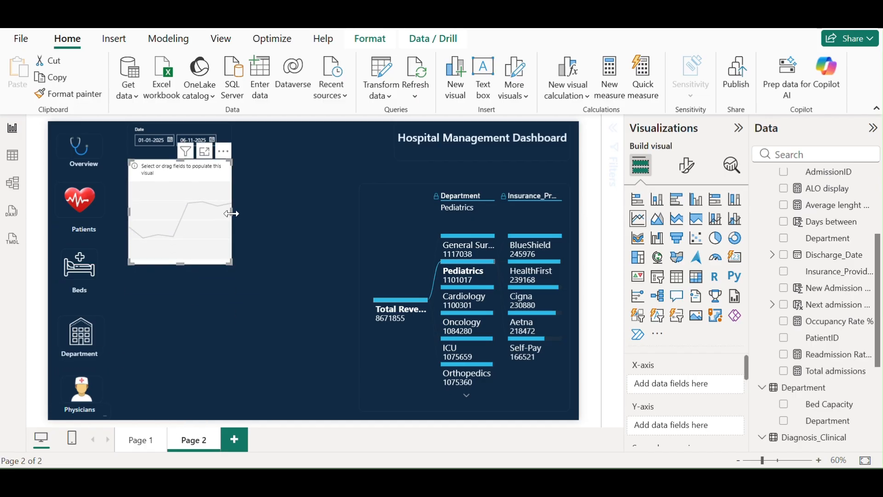
left_click_drag(233, 212, 344, 212)
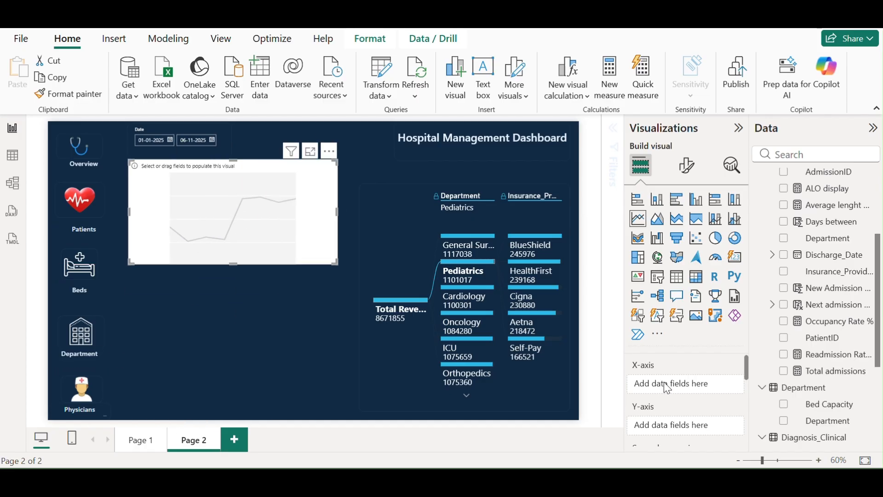
scroll(819, 266, "up", 5)
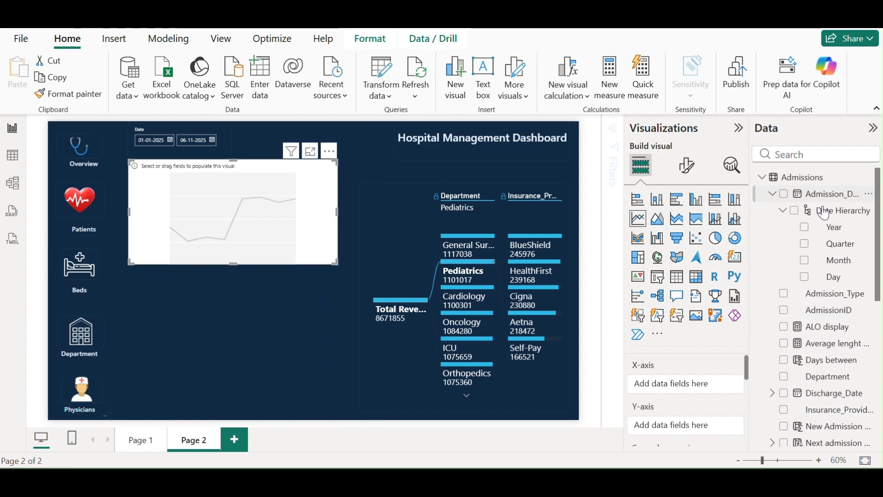
left_click(805, 261)
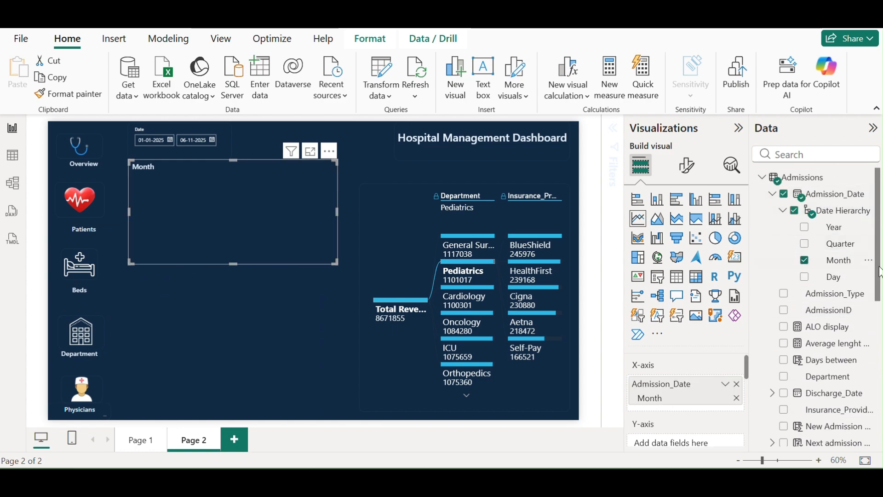
left_click_drag(879, 271, 717, 443)
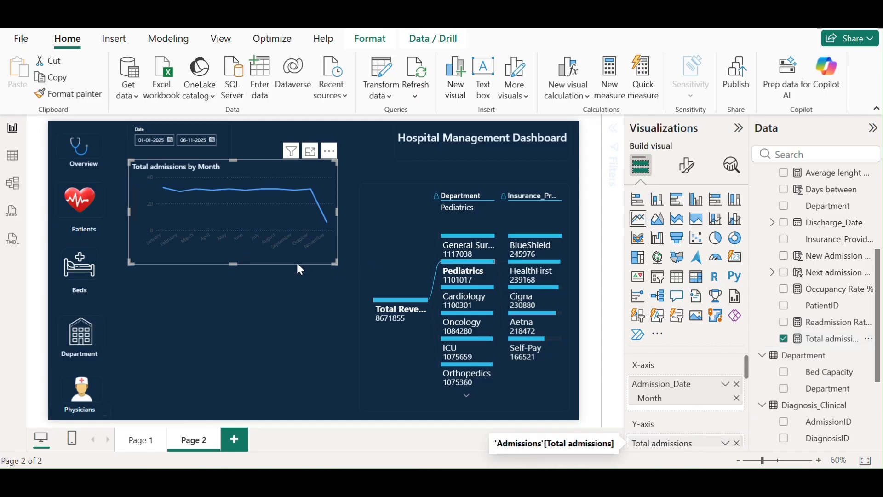
left_click_drag(267, 164, 258, 169)
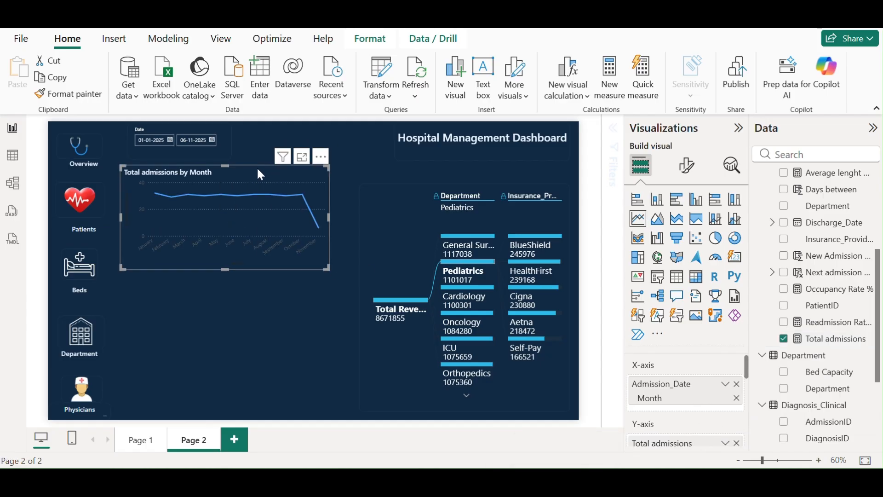
Make the line chart's x-axis values white and turn off the x-axis title
left_click(687, 167)
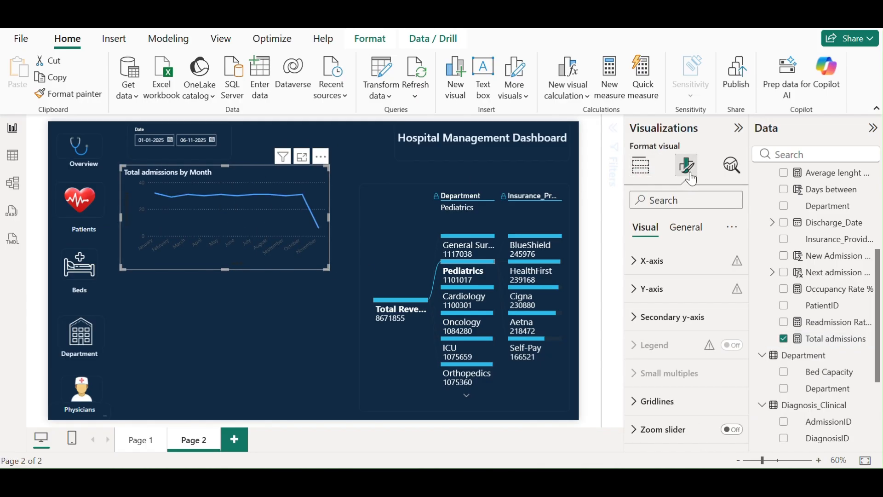
left_click(644, 275)
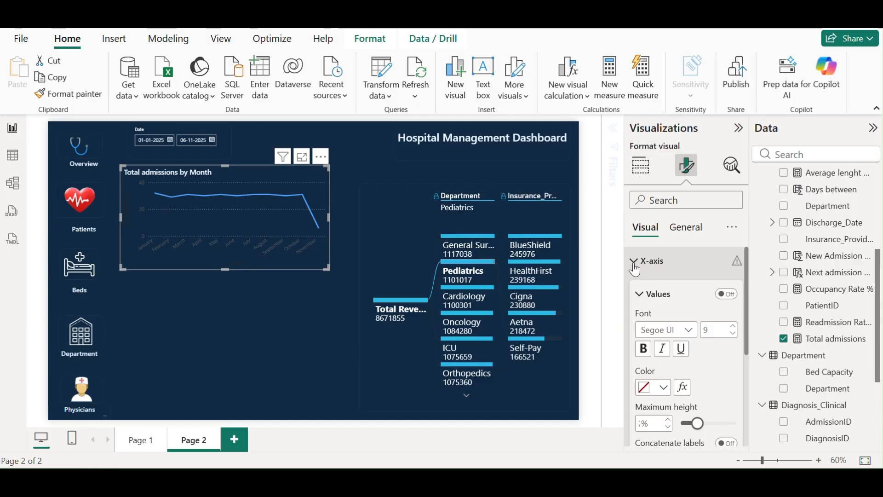
left_click(665, 397)
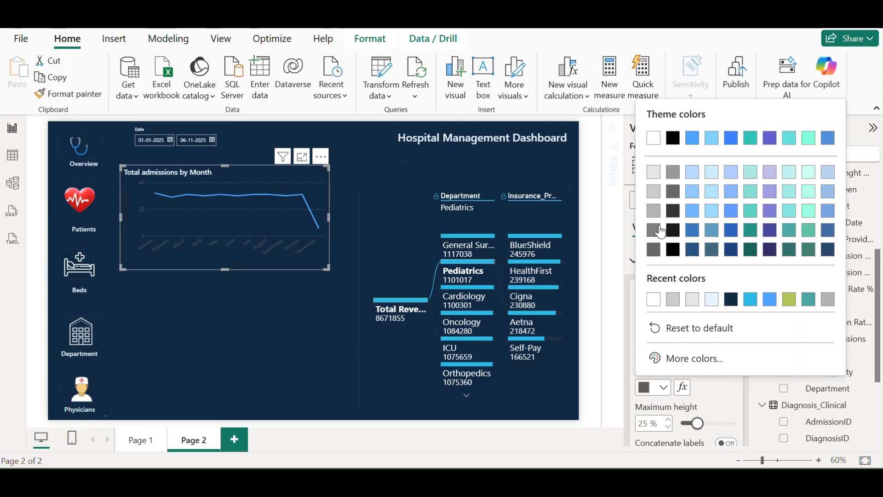
left_click(655, 145)
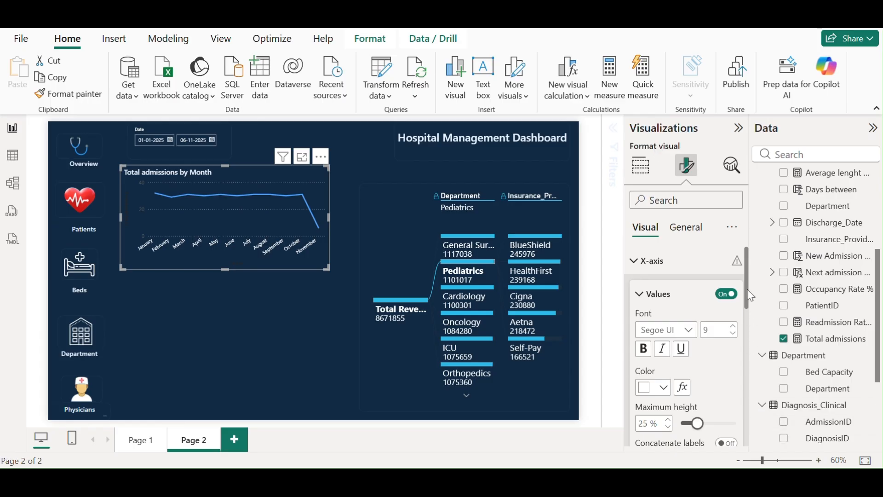
left_click_drag(751, 297, 746, 352)
left_click(727, 311)
Turn off the y-axis title and make the y-axis values white
scroll(746, 352, "down", 2)
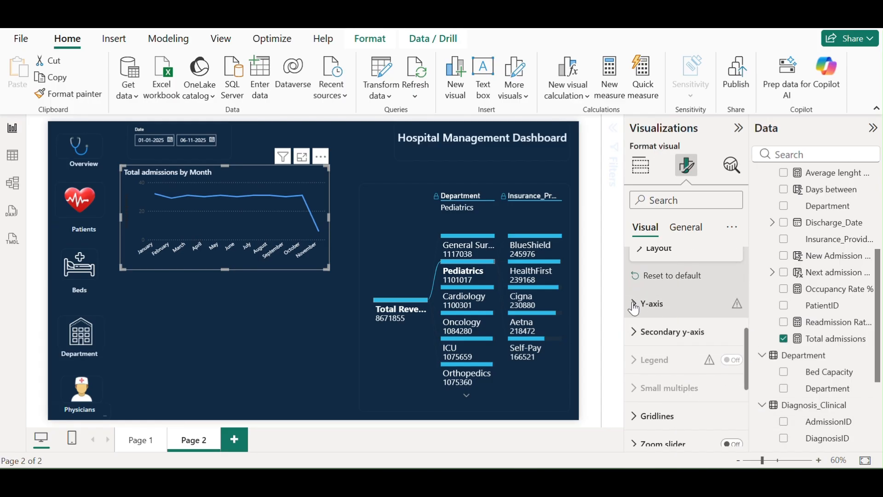
left_click(653, 303)
scroll(748, 334, "down", 4)
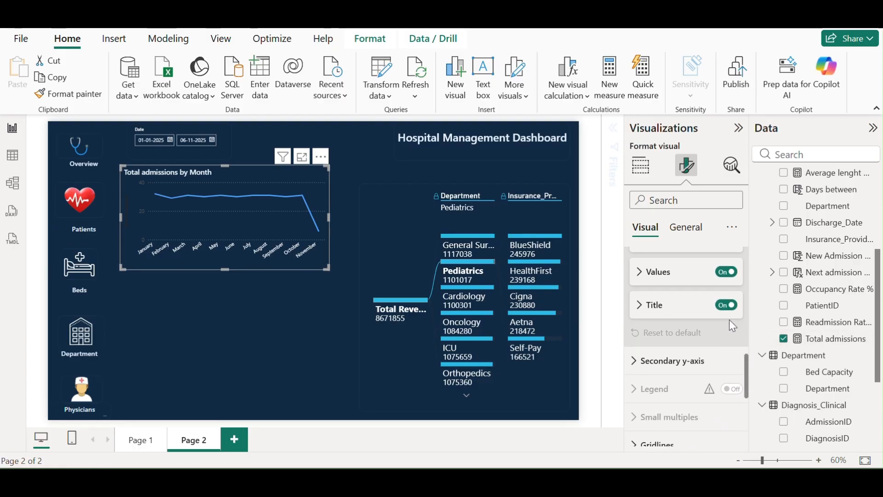
left_click(727, 305)
left_click(655, 284)
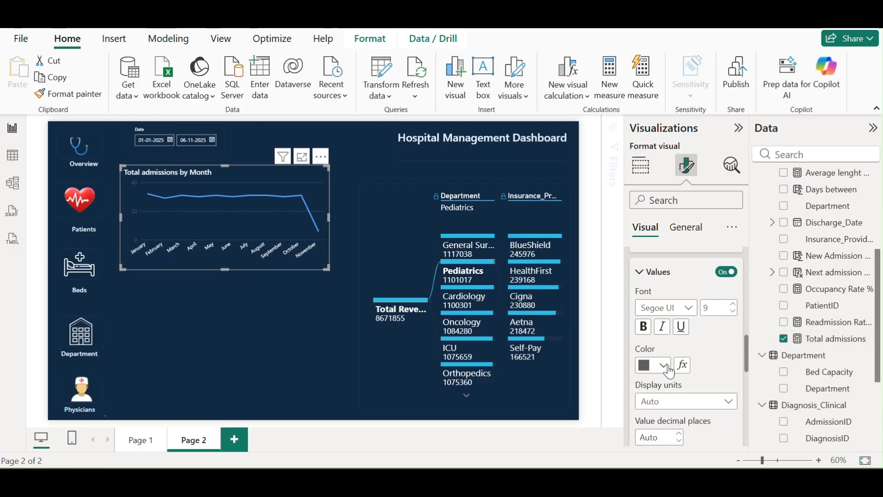
left_click(665, 366)
left_click(660, 116)
Set the horizontal gridline colour to light grey
scroll(748, 381, "down", 5)
scroll(748, 381, "down", 4)
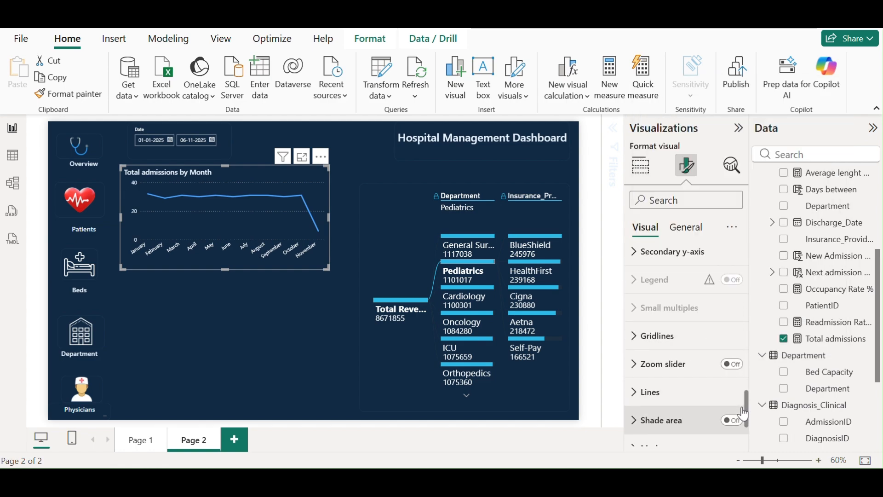
left_click(632, 339)
scroll(699, 339, "down", 2)
left_click(662, 340)
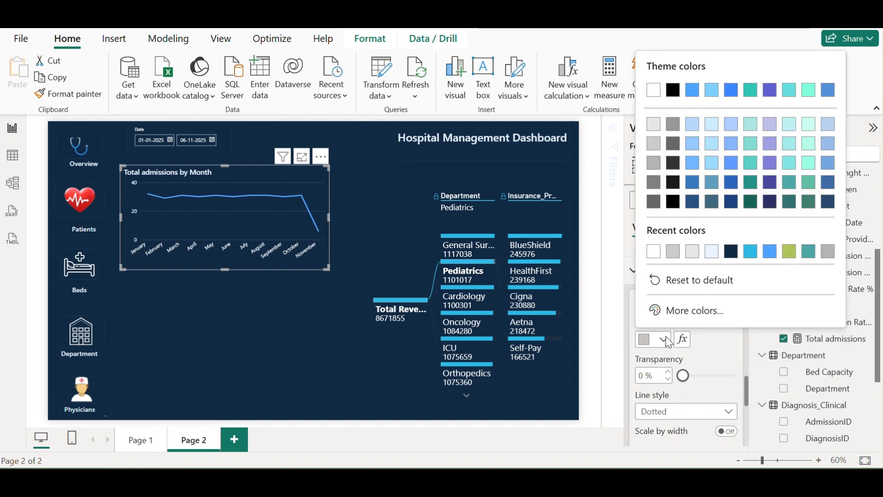
left_click(655, 129)
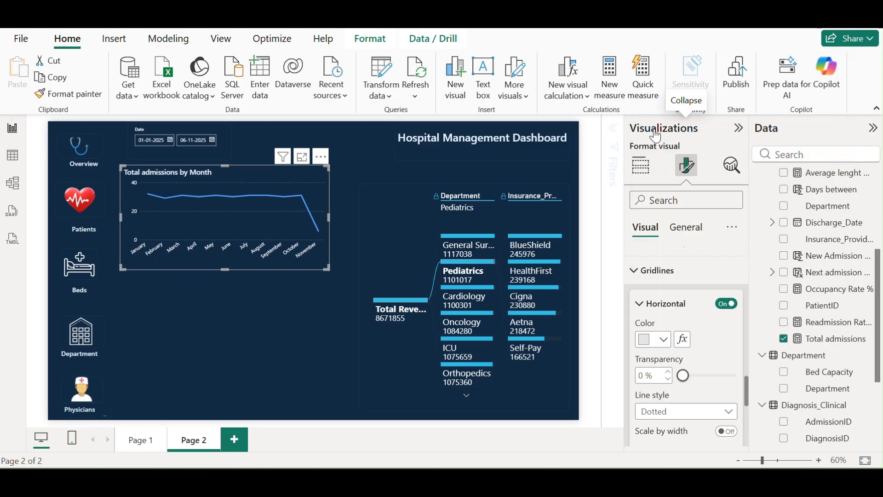
Resize the line chart wider and shorter, shifting it slightly left and down
left_click_drag(329, 222, 358, 220)
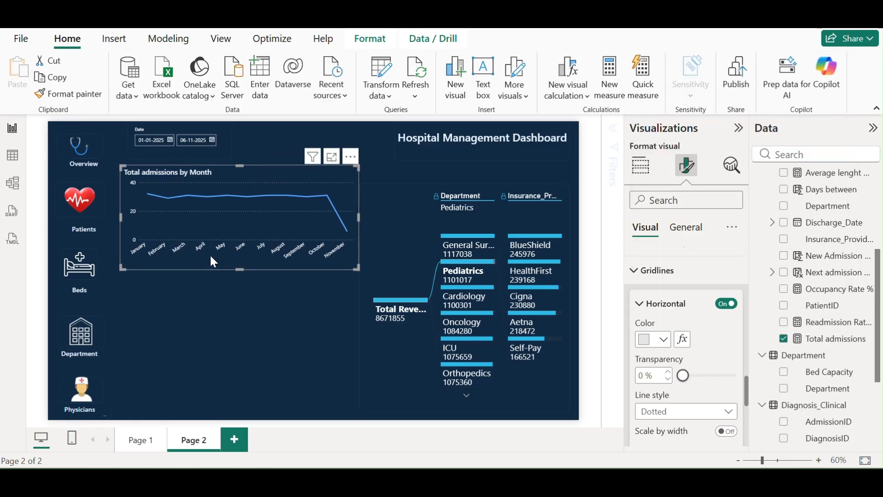
left_click_drag(239, 270, 243, 250)
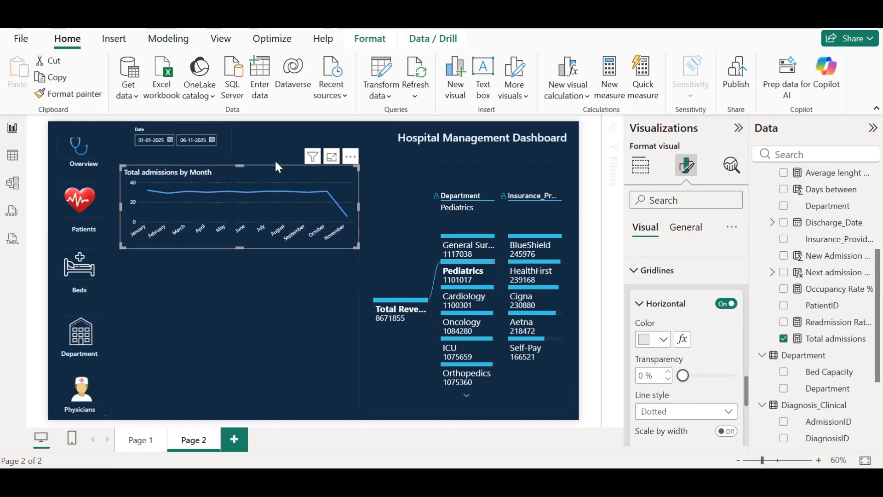
left_click_drag(282, 174, 271, 180)
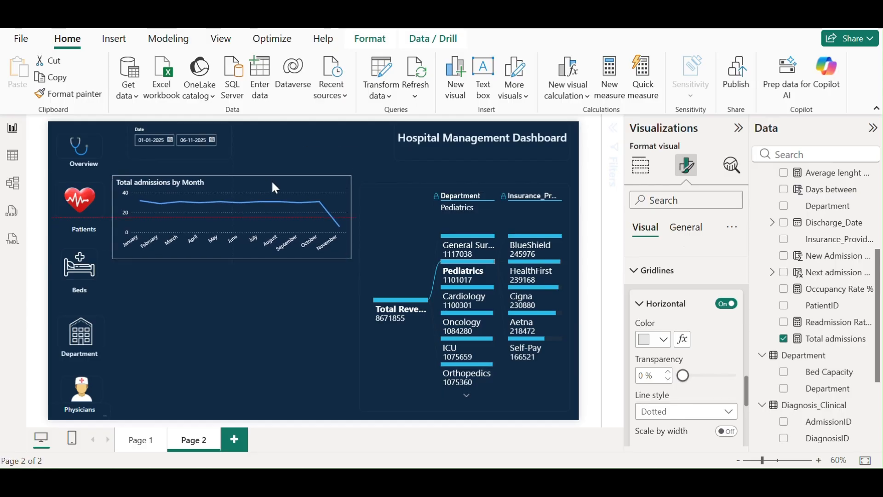
left_click(284, 141)
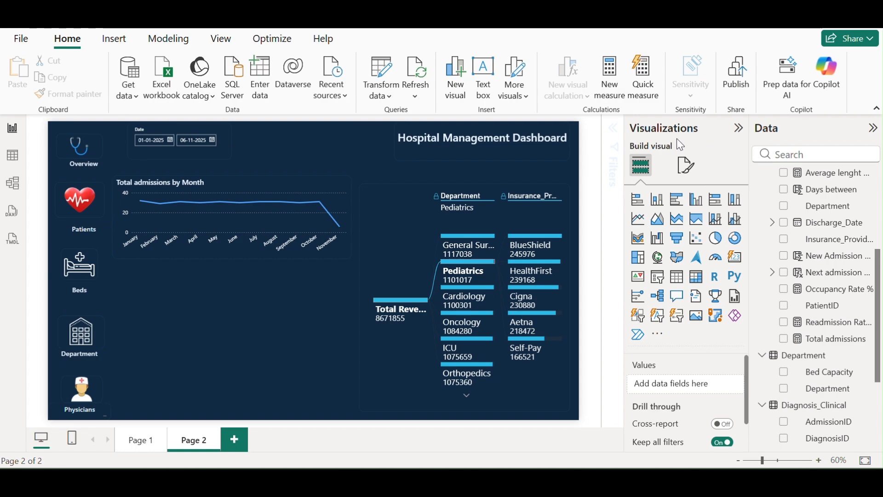
Add a custom narrative visual below the chart with a white background
left_click(697, 298)
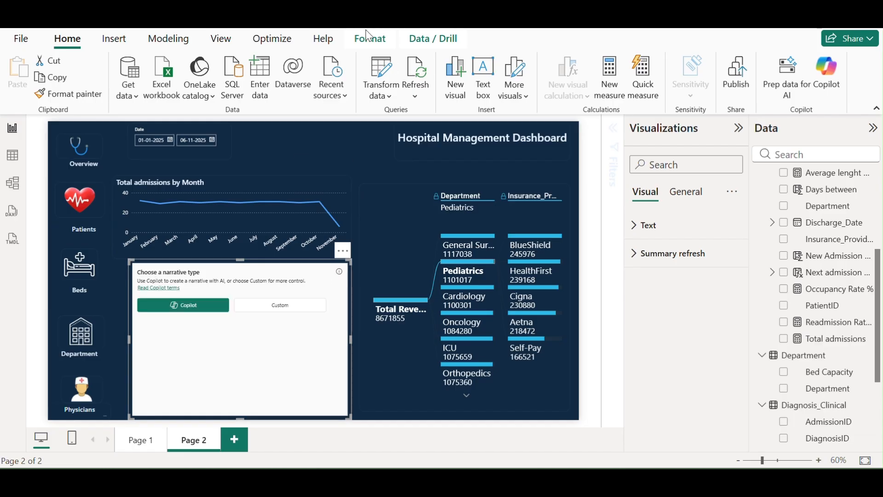
left_click_drag(316, 276, 300, 277)
left_click(272, 307)
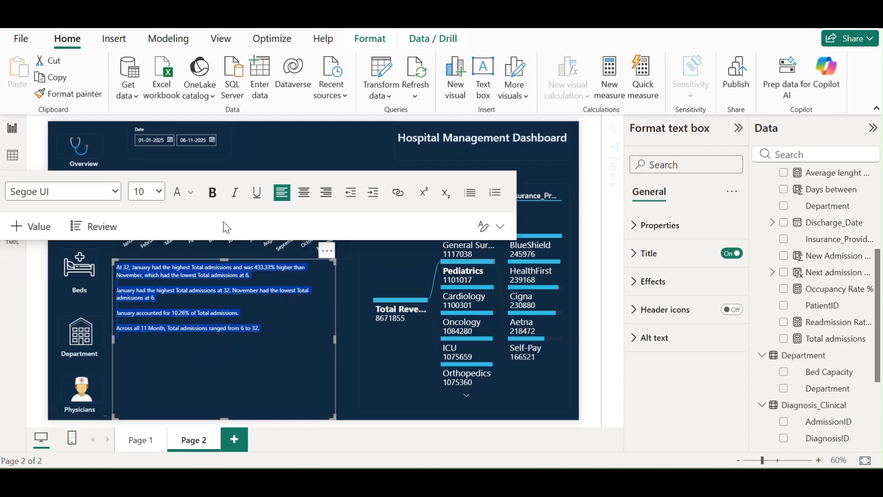
left_click(637, 280)
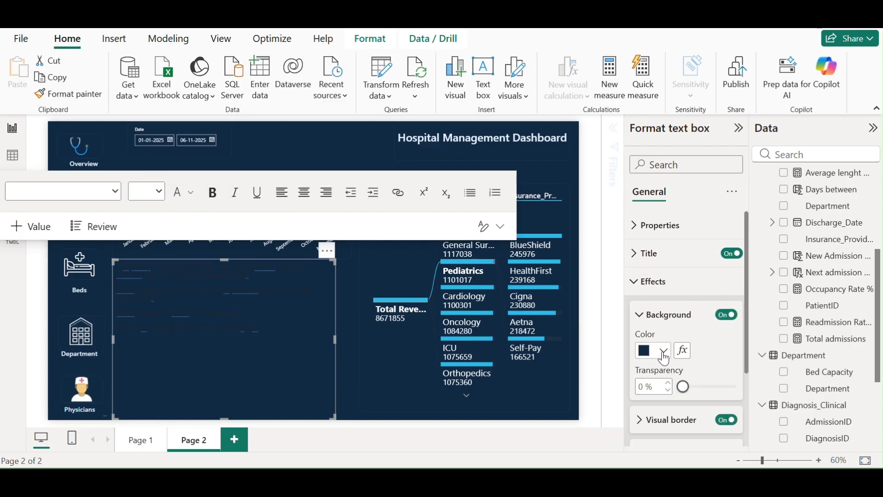
left_click(662, 351)
left_click(653, 105)
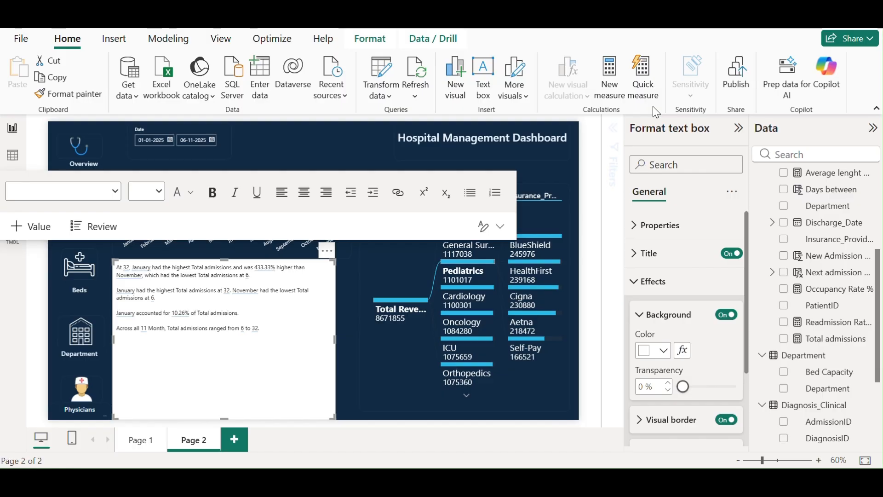
Set all the narrative text to 16 pt and shorten the box slightly
left_click(285, 321)
key("ctrl+a")
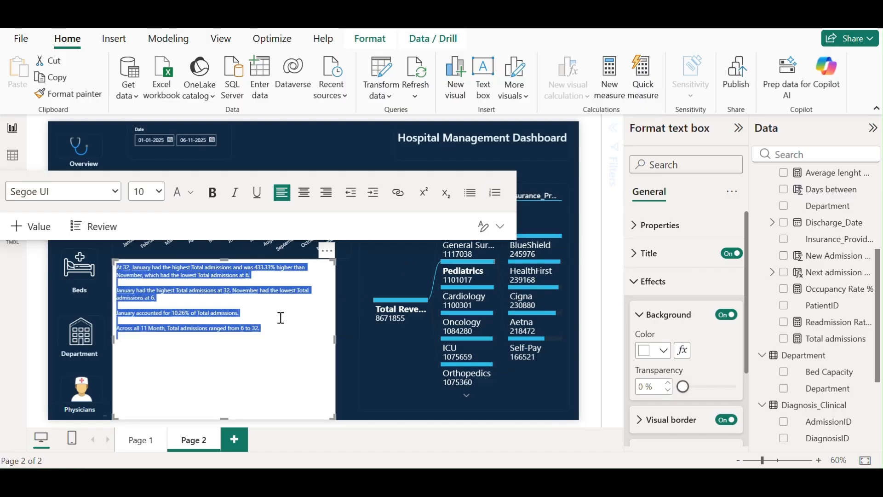
left_click(158, 192)
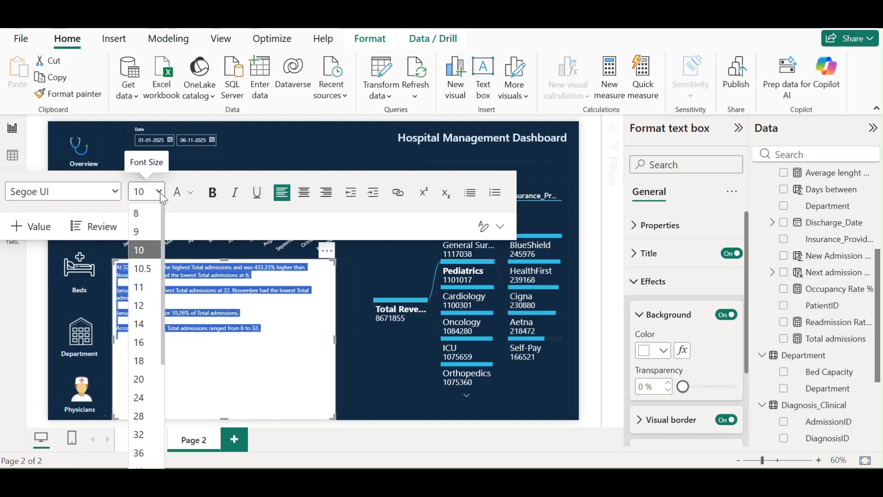
left_click(143, 349)
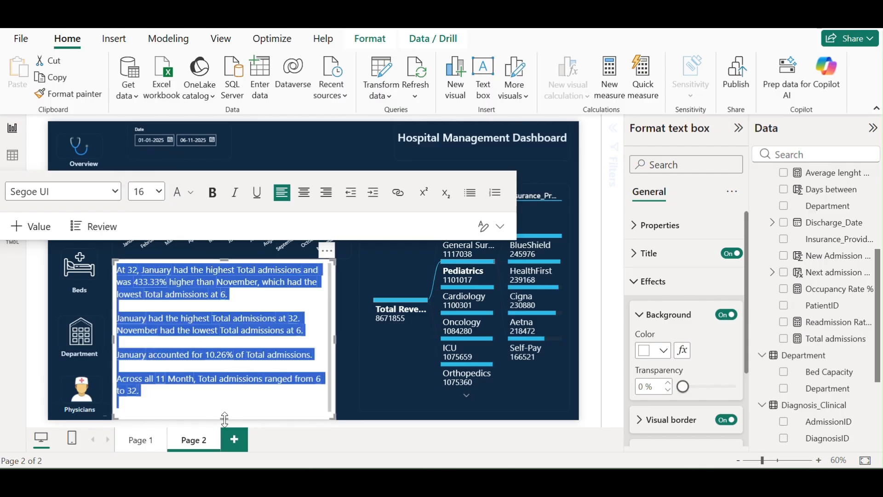
mouse_move(225, 419)
left_mouse_down()
mouse_move(229, 399)
mouse_move(227, 410)
left_mouse_up()
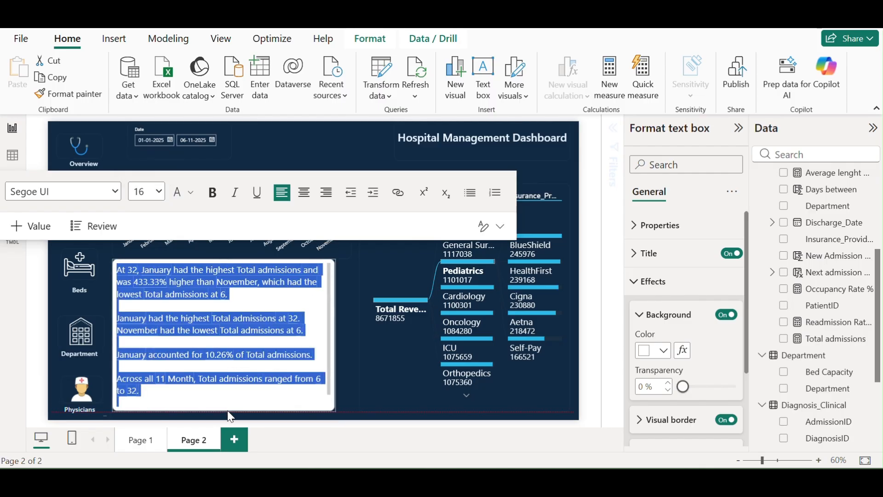
left_click(302, 140)
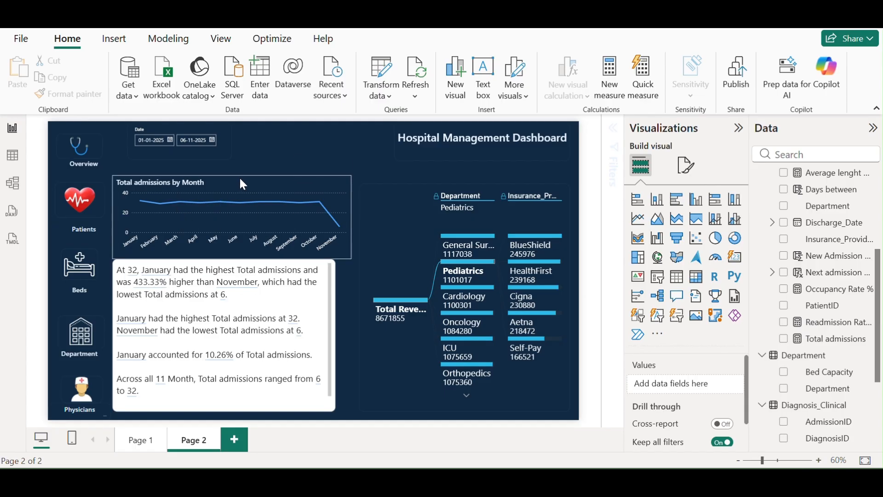
Nudge the admissions line chart up to align neatly above the narrative
left_click_drag(242, 173, 242, 173)
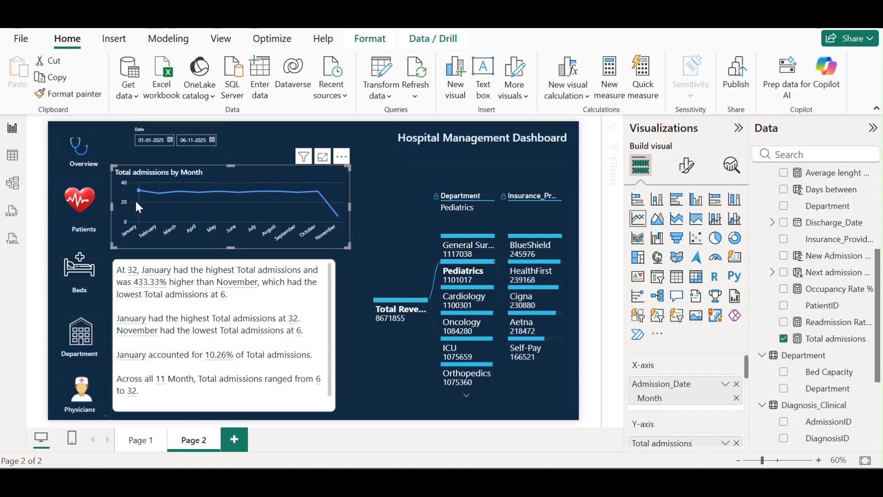
mouse_move(136, 187)
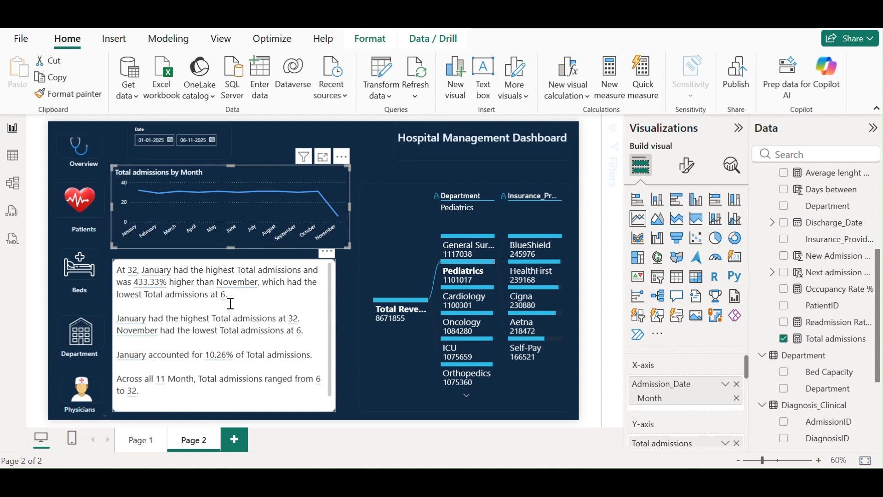
mouse_move(338, 218)
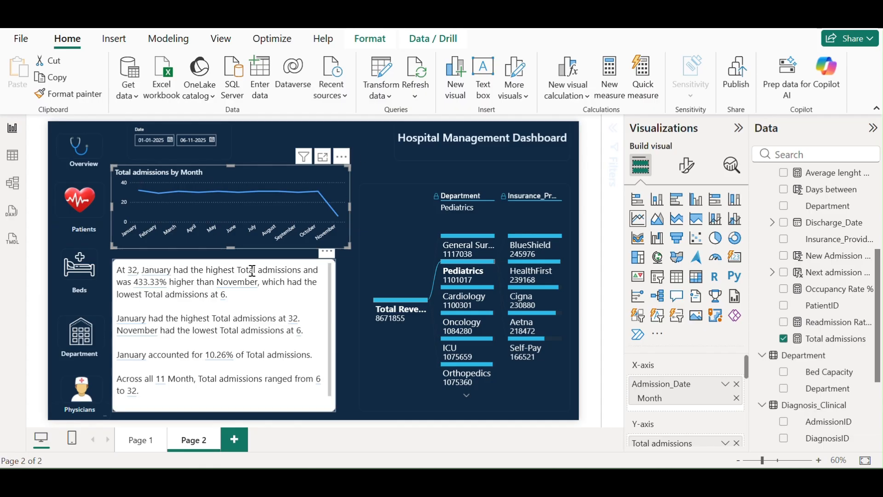
Set the date slicer's end date to 12-06-2026, then open the narrative text for editing
left_click(213, 141)
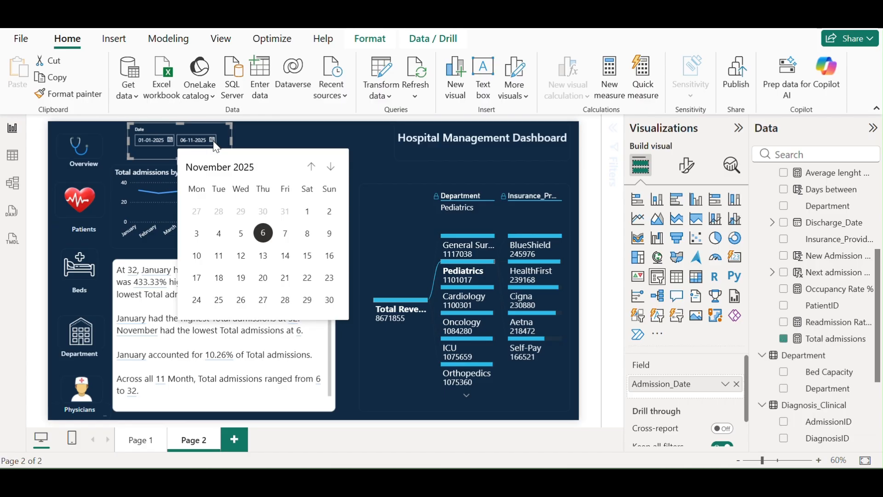
left_click(330, 167)
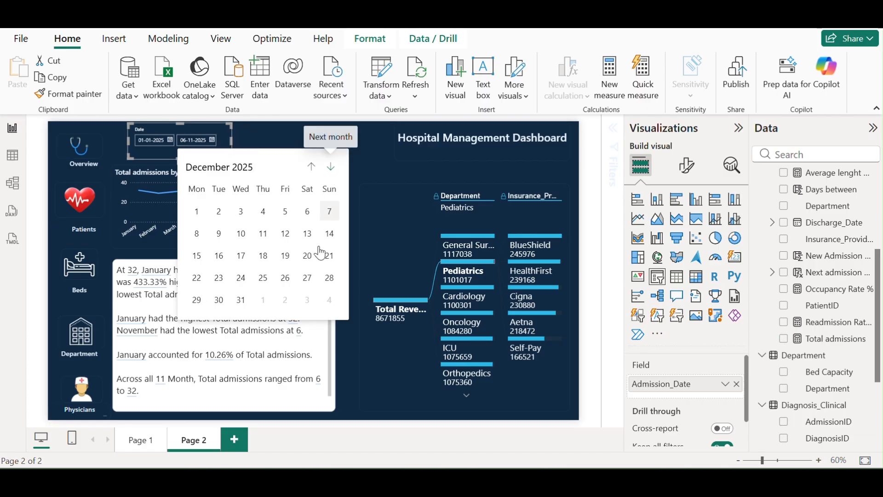
left_click(241, 300)
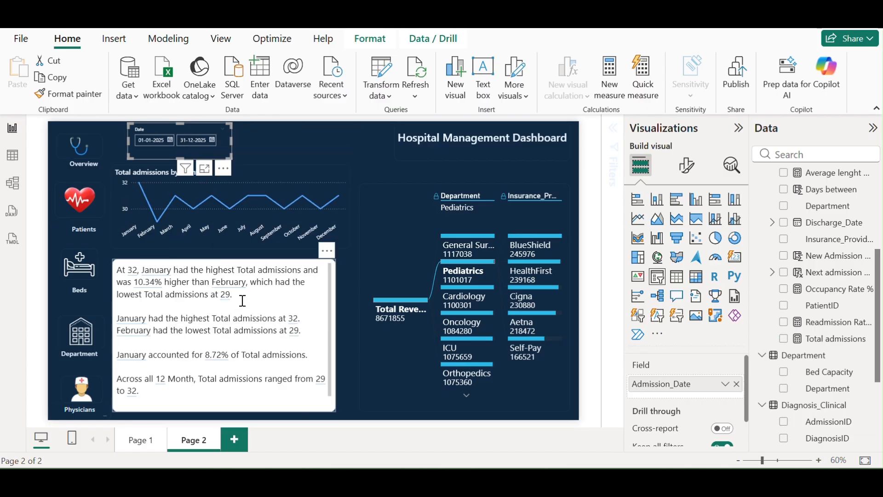
left_click(212, 141)
left_click(331, 175)
left_click(331, 175)
left_click(331, 174)
left_click(331, 174)
left_click(332, 174)
left_click(331, 175)
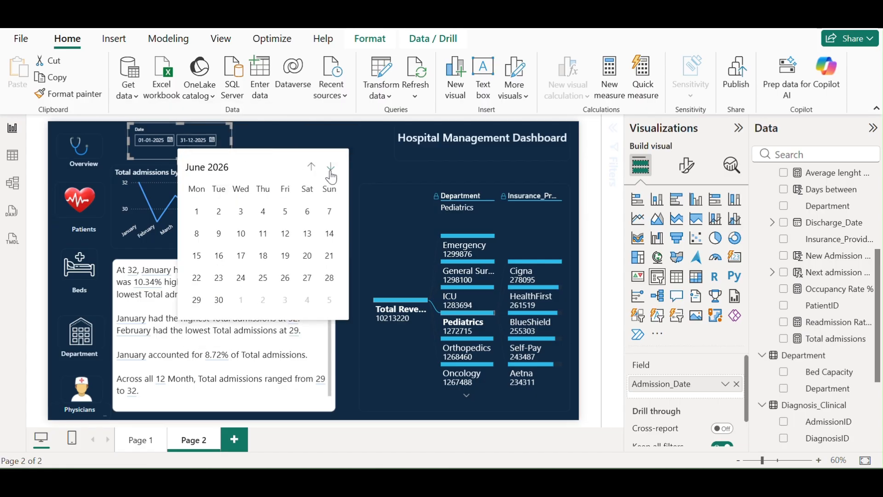
left_click(286, 235)
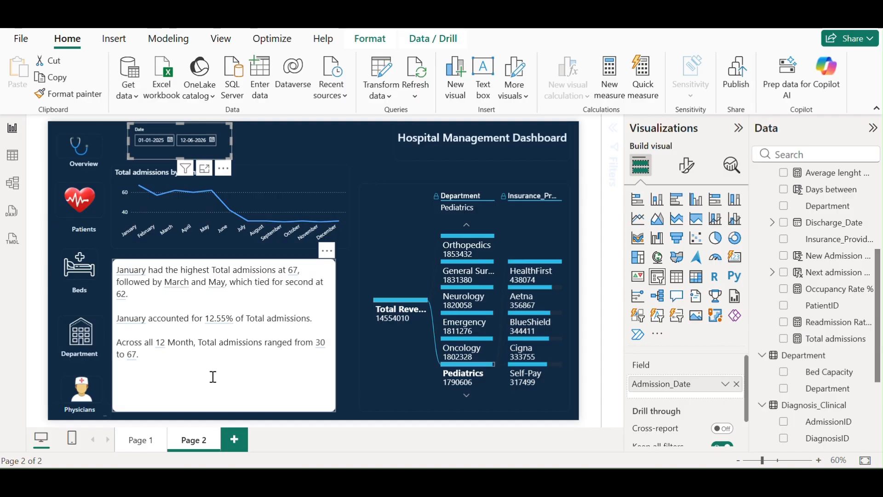
left_click(176, 357)
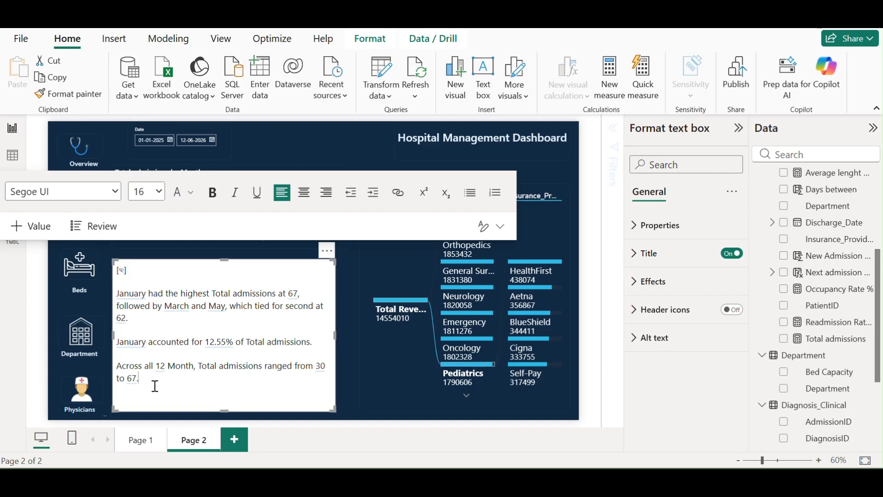
Add a 'Total Revenue' narrative line with the dynamic total revenue value 14554010
key("Return")
type("Total ")
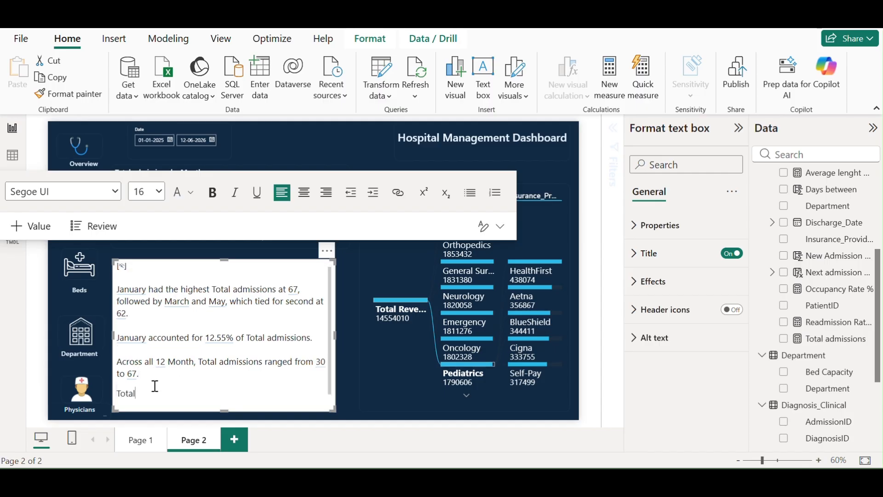
type("Revenue")
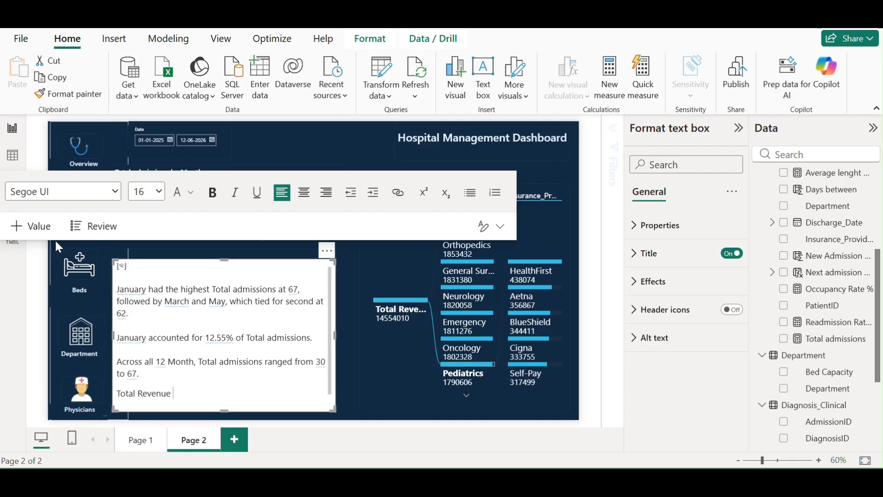
left_click(38, 234)
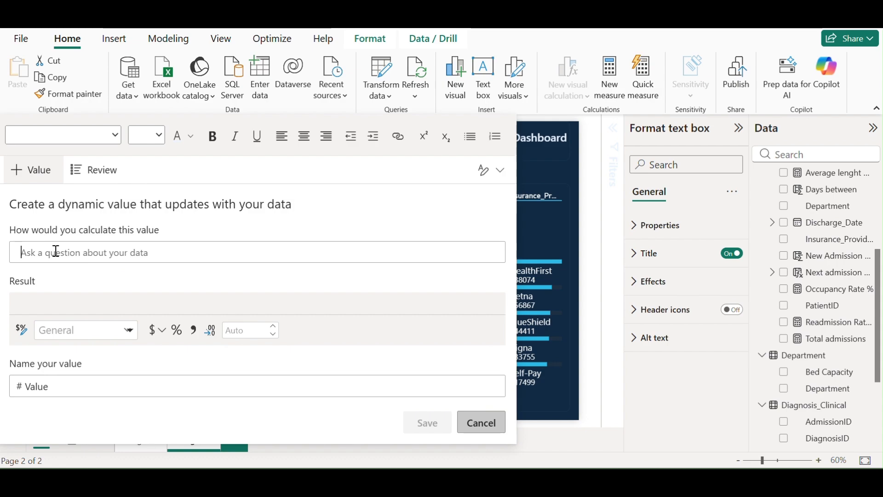
type("total")
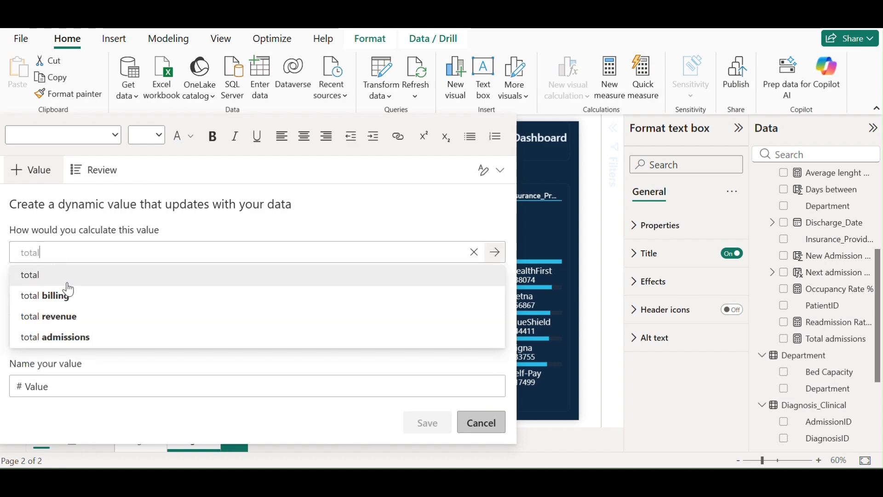
left_click(50, 322)
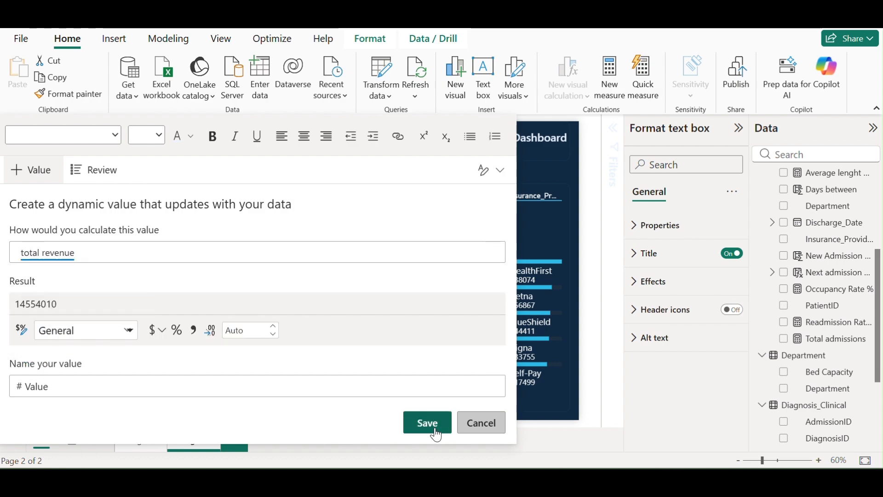
left_click(434, 425)
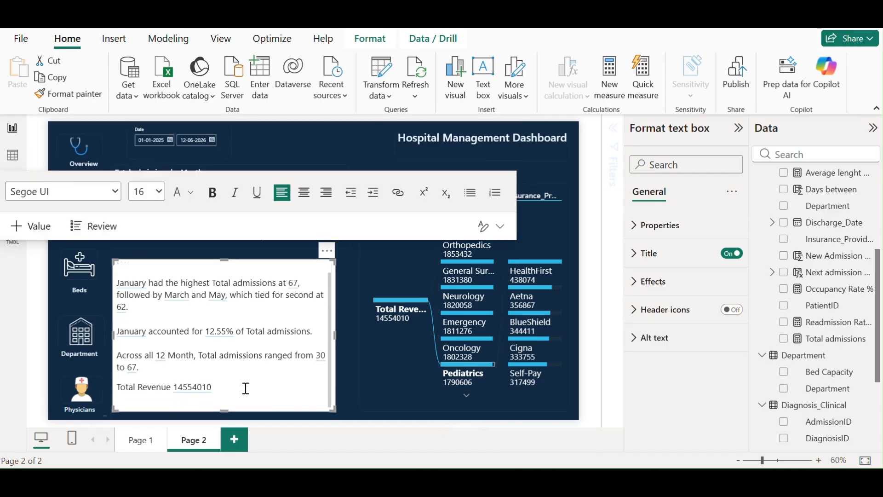
key("Return")
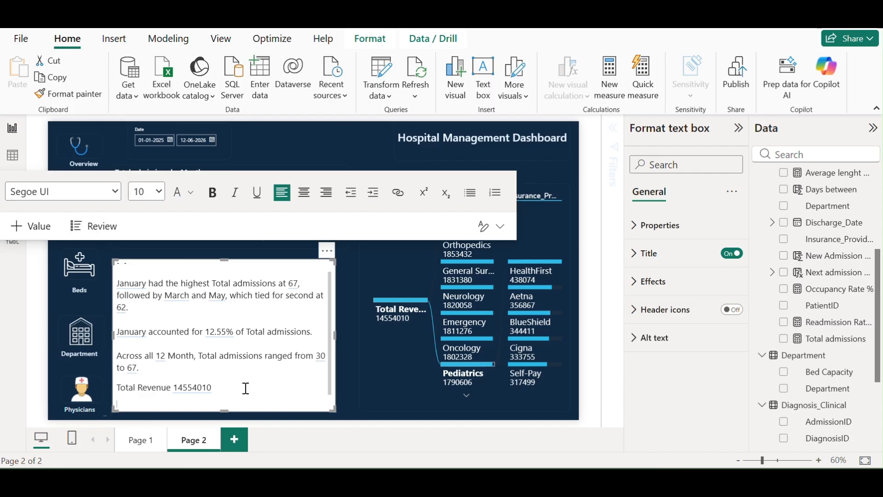
Add a Bed occupancy percentage line with the dynamic occupancy rate % value 1.79%
type("Bed")
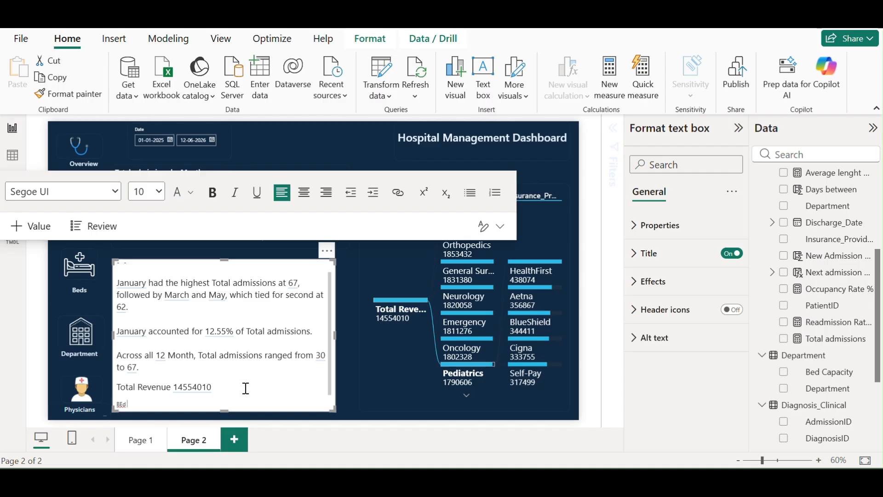
key("BackSpace")
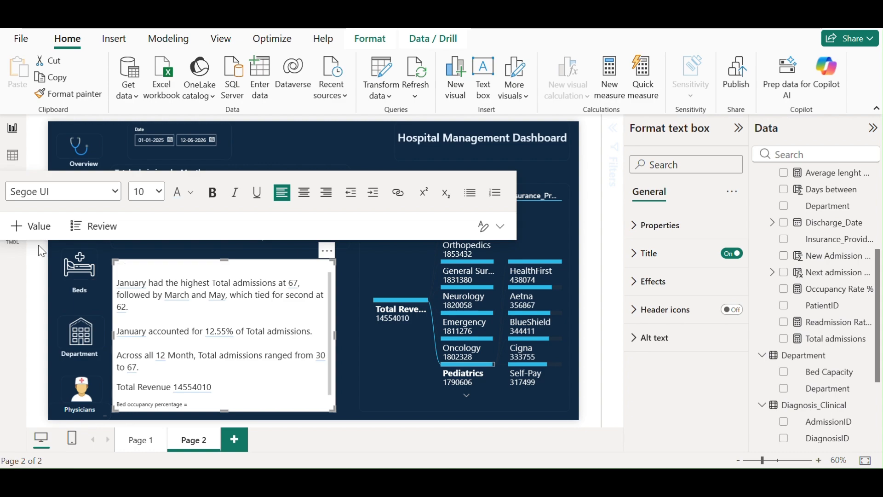
left_click(22, 225)
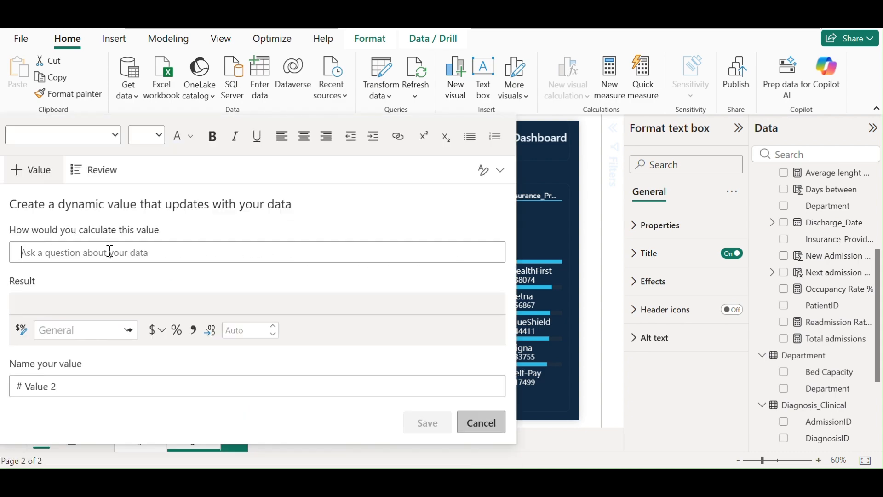
type("occu")
left_click(102, 274)
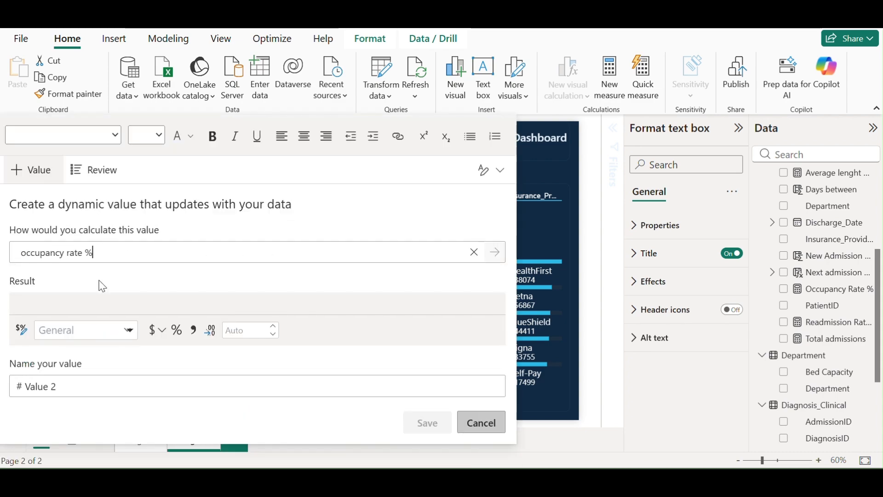
left_click(426, 423)
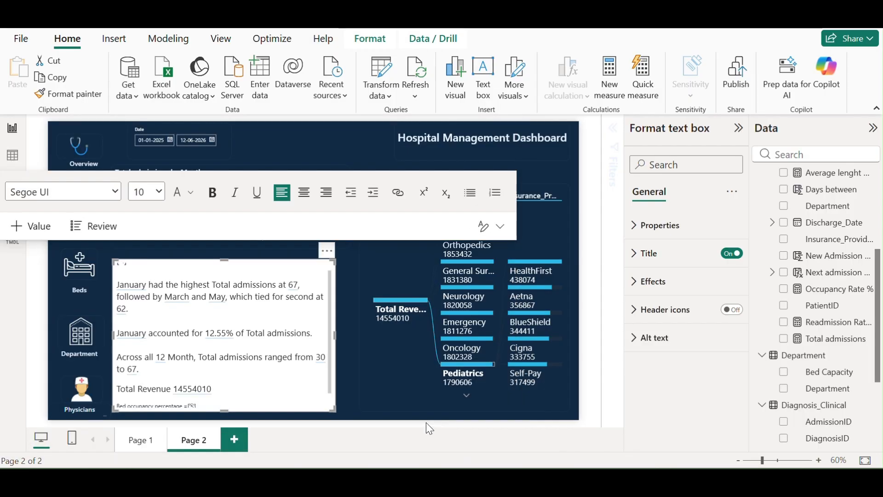
Set all the narrative text to font size 16
key("ctrl+a")
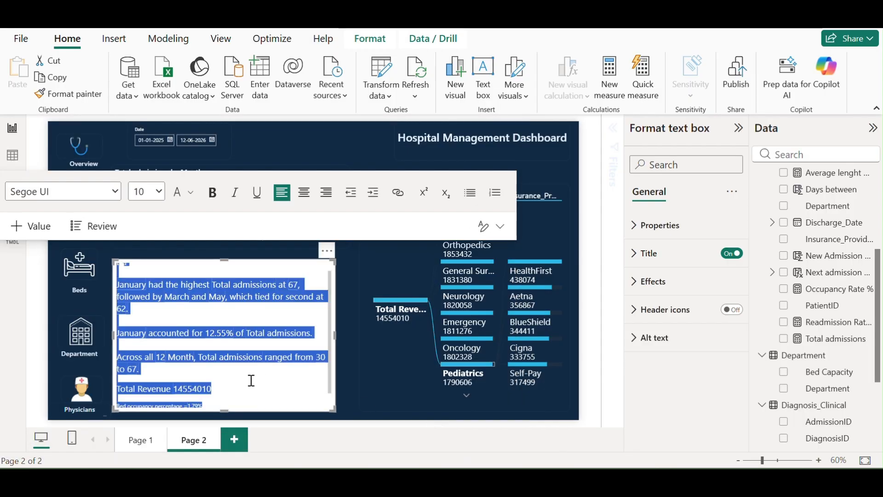
left_click(159, 193)
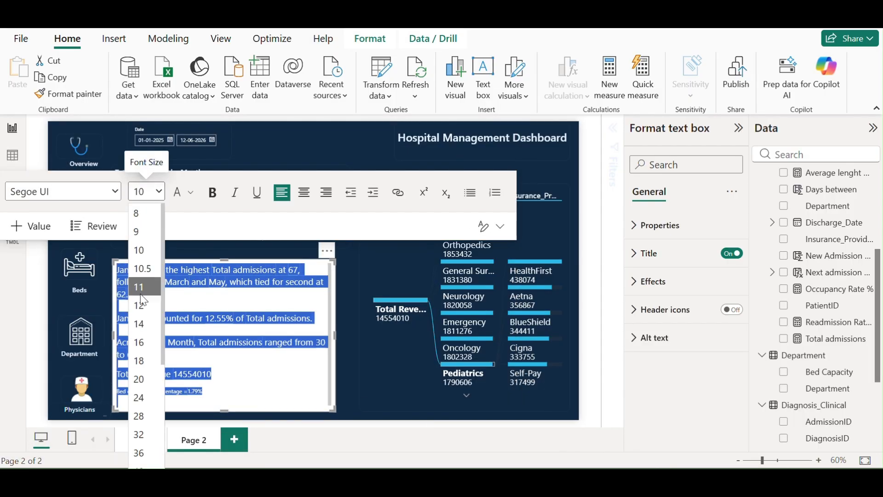
left_click(143, 349)
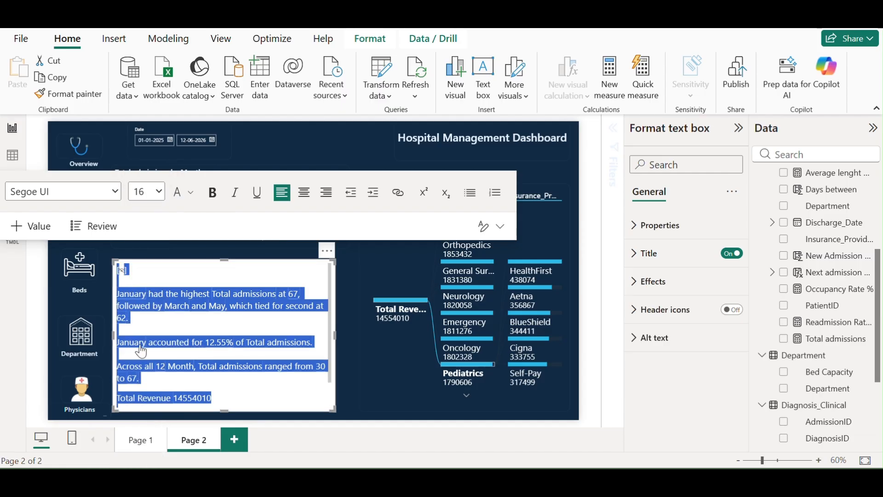
Give the narrative box a dark navy background
left_click(644, 281)
left_click(667, 355)
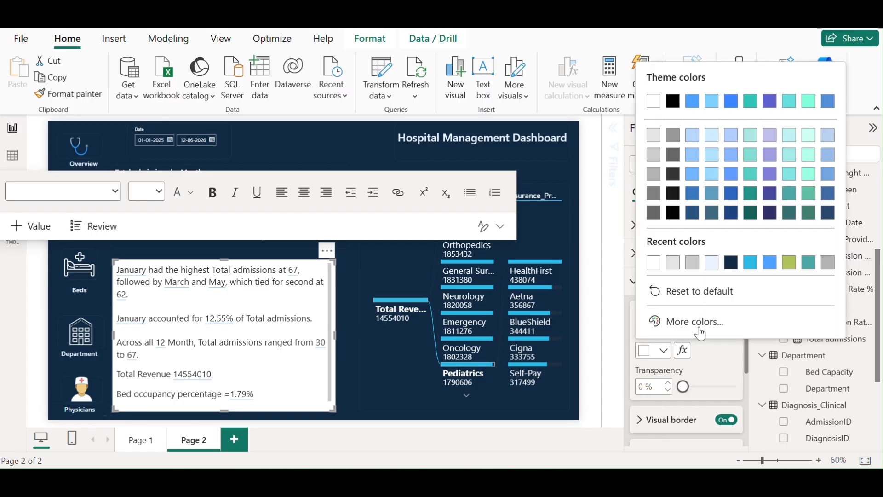
left_click(700, 320)
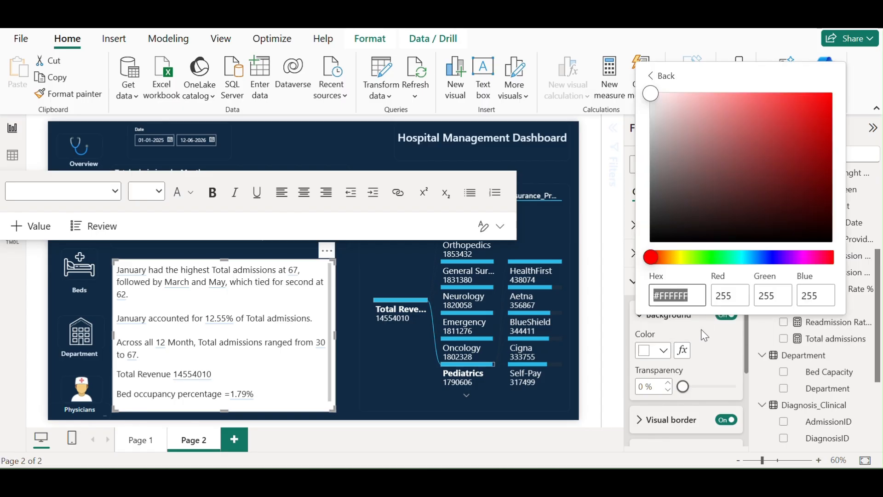
left_click(690, 349)
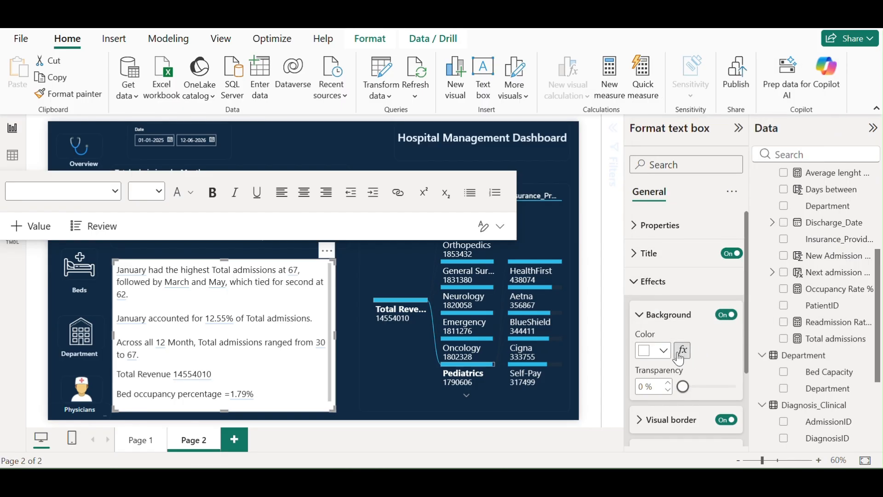
left_click(665, 352)
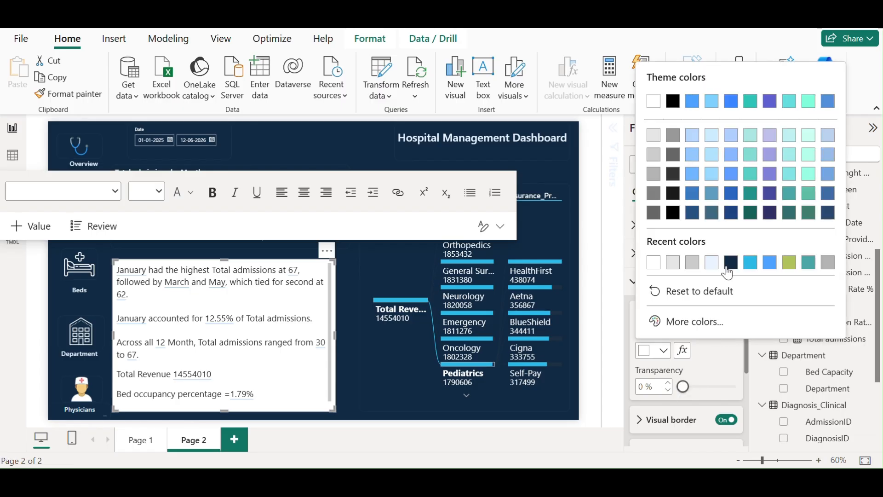
left_click(731, 262)
Make all the narrative text white
left_click(238, 323)
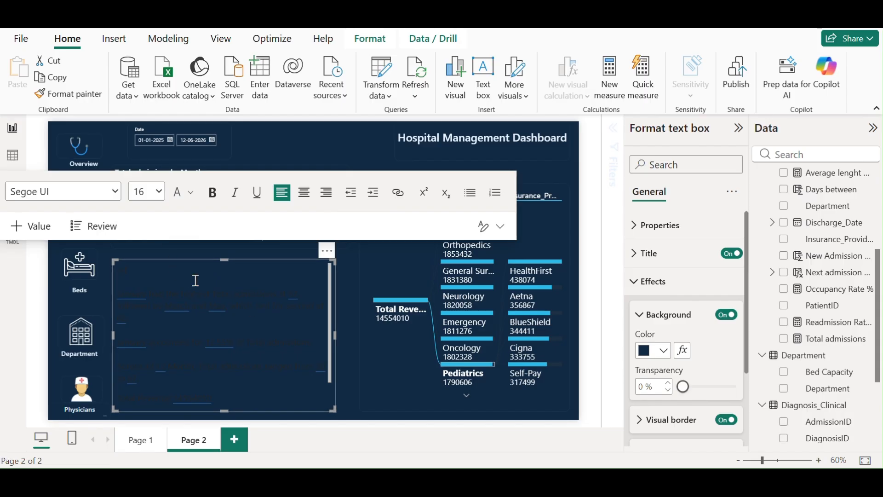
key("ctrl+a")
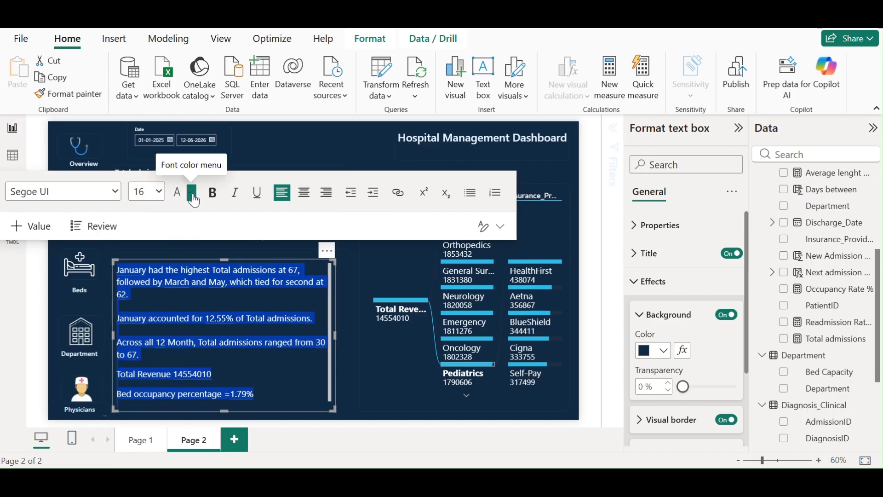
left_click(190, 192)
left_click(205, 242)
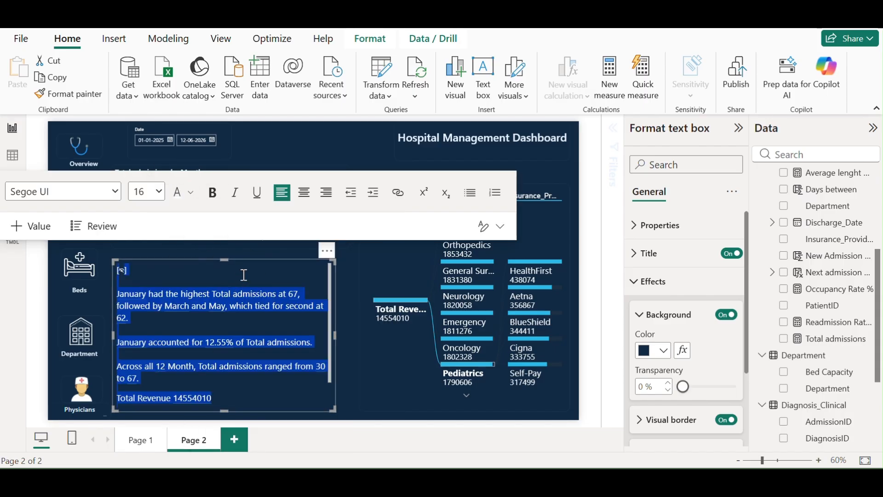
left_click(347, 146)
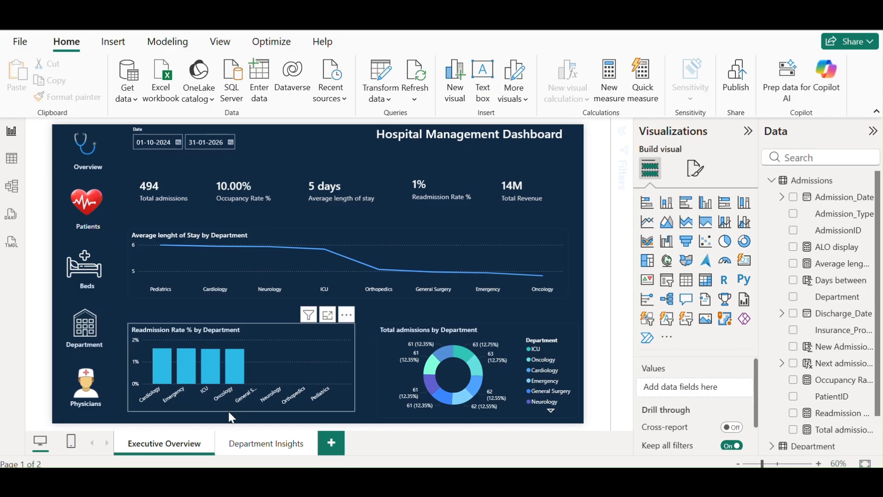
Open the Department Insights page
left_click(266, 444)
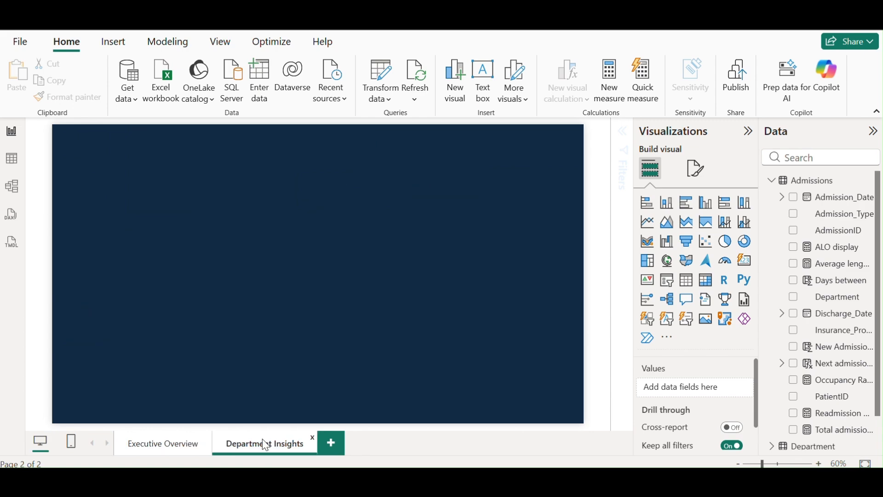